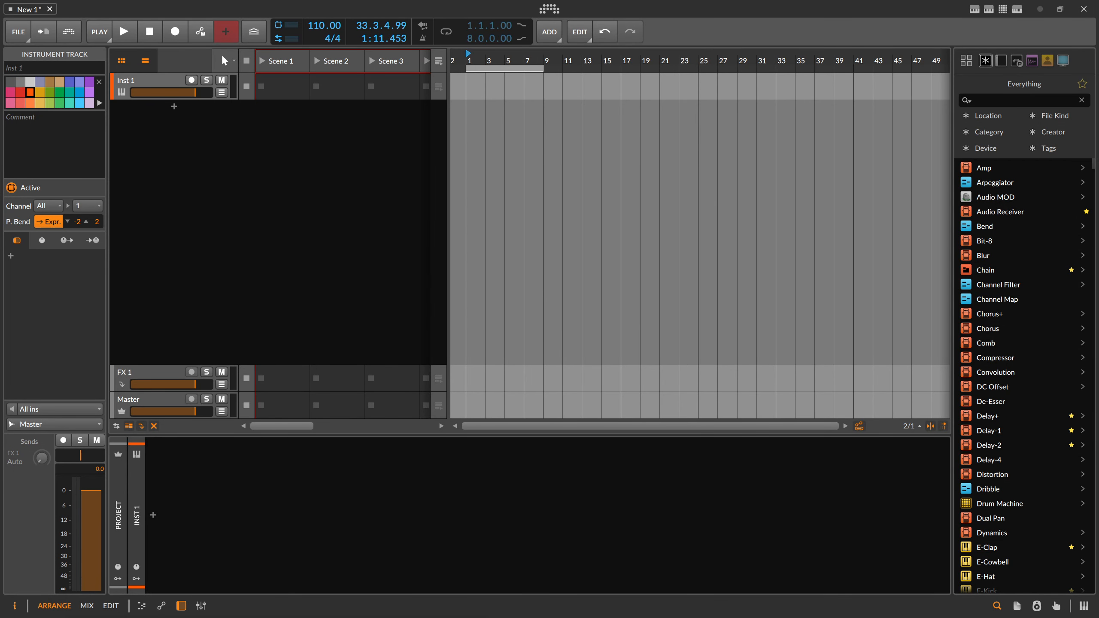
Search the device browser for "sequencer" presets and preview Step Sequencer v2 and its preset details
click(153, 515)
text(sequencer)
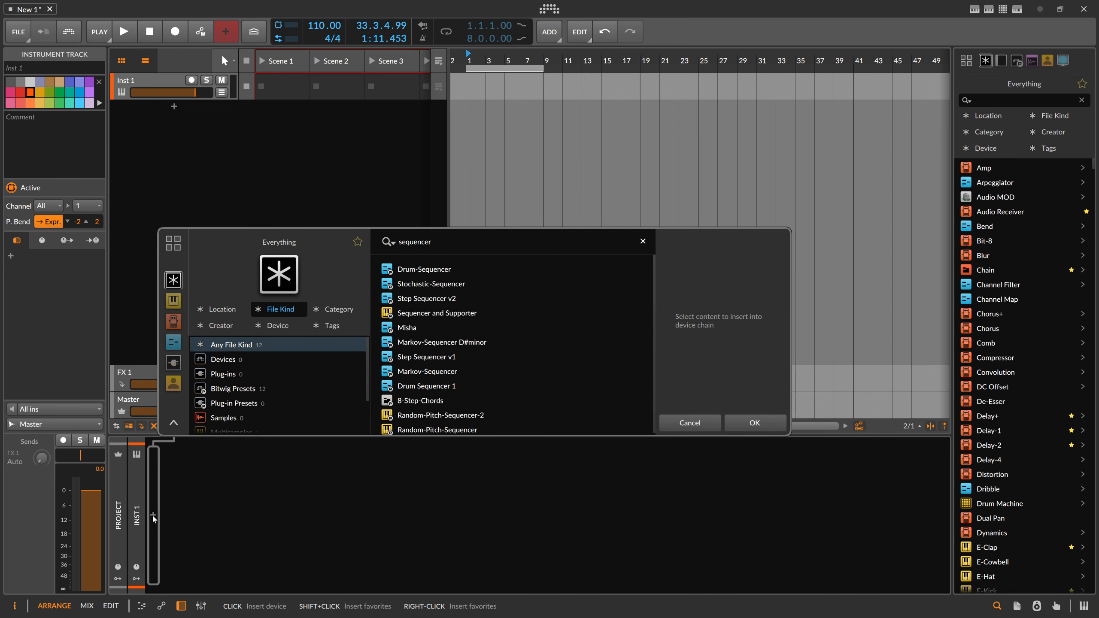
click(426, 300)
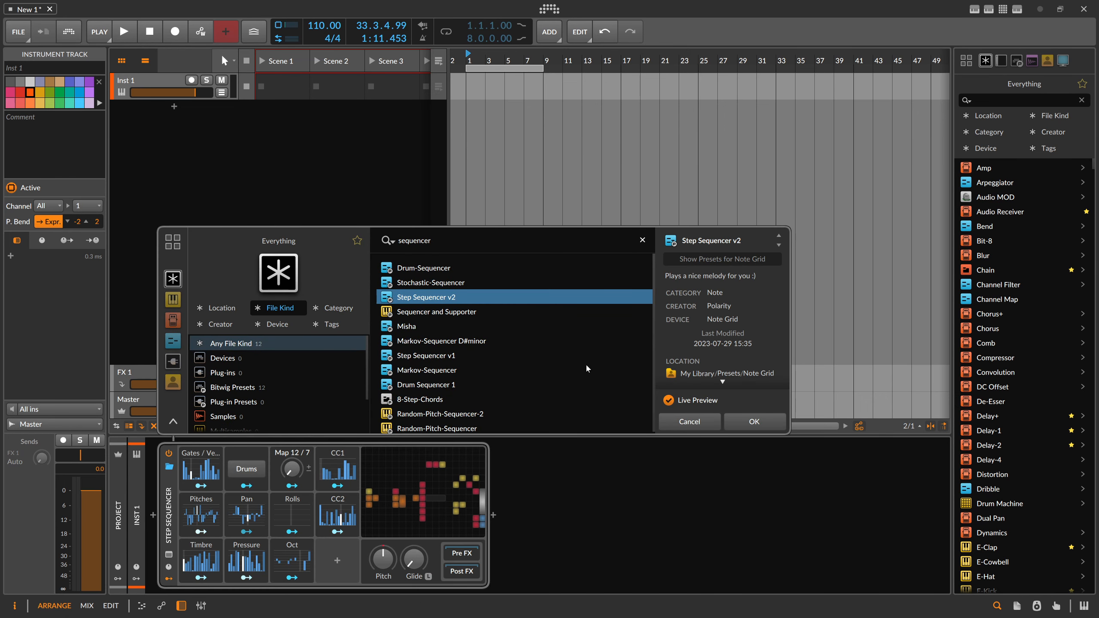
drag(750, 365, 711, 331)
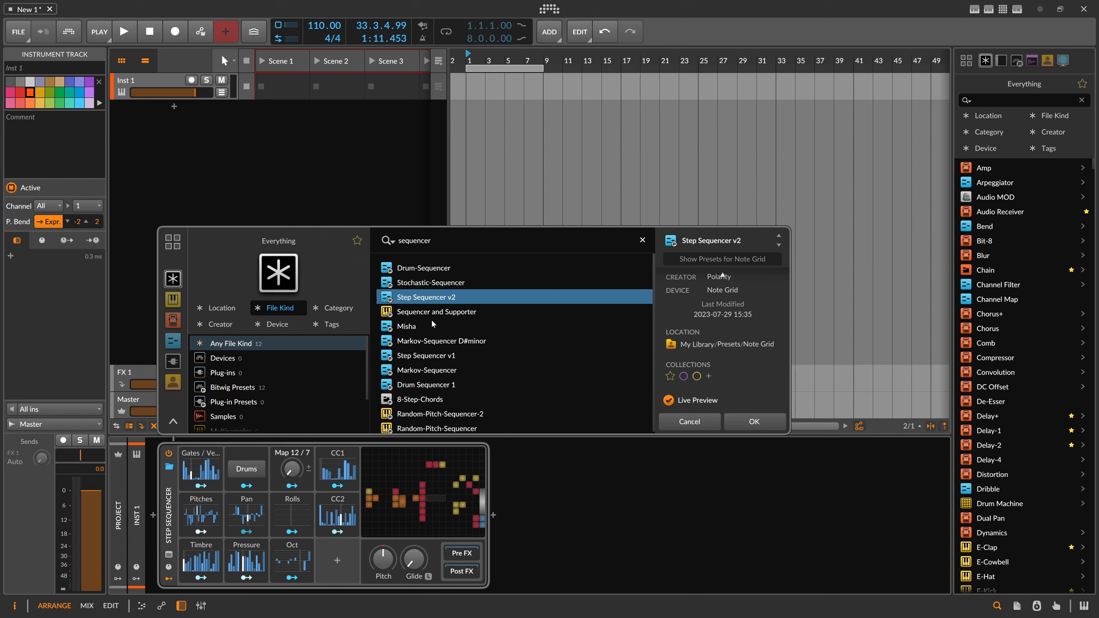
Preview the Step Sequencer v1 preset, toggle its Drums switch off and on, and close the browser without inserting it
click(450, 356)
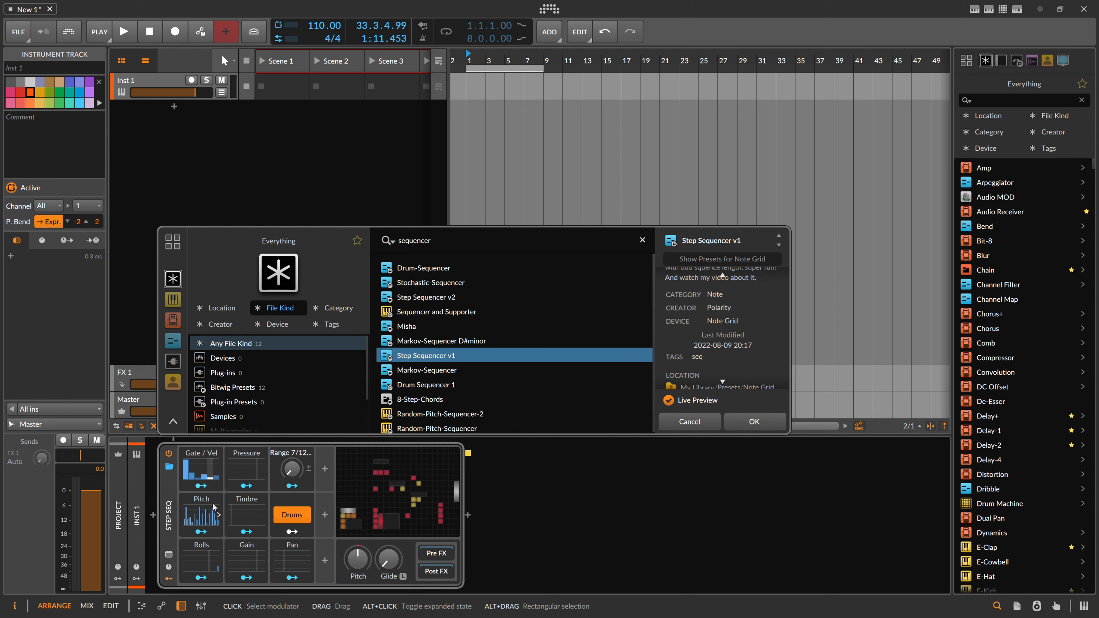
click(282, 521)
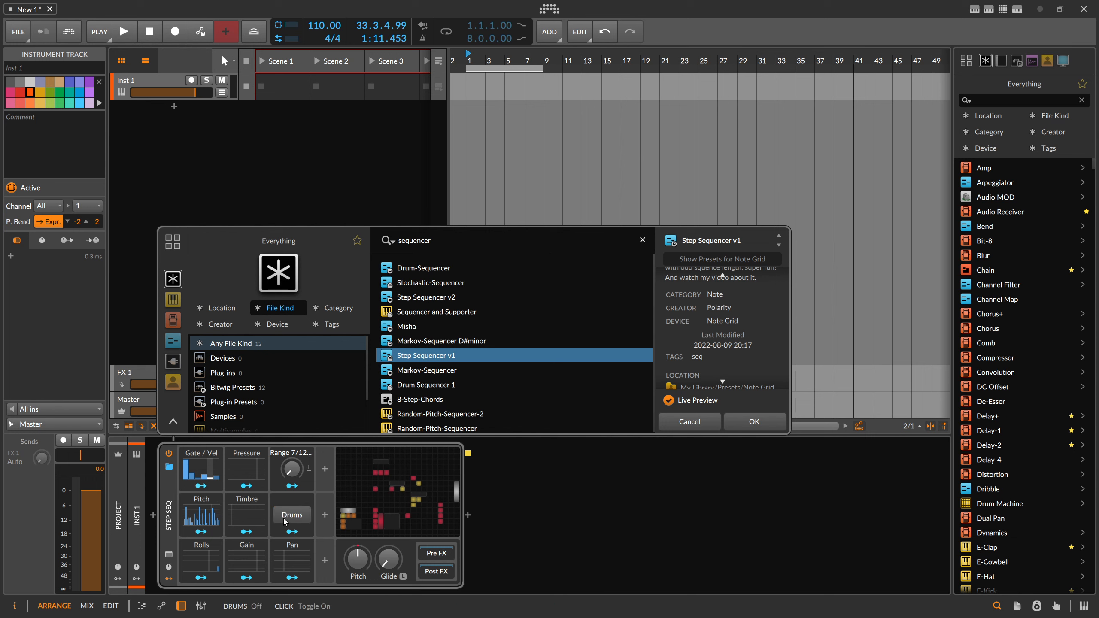
click(284, 521)
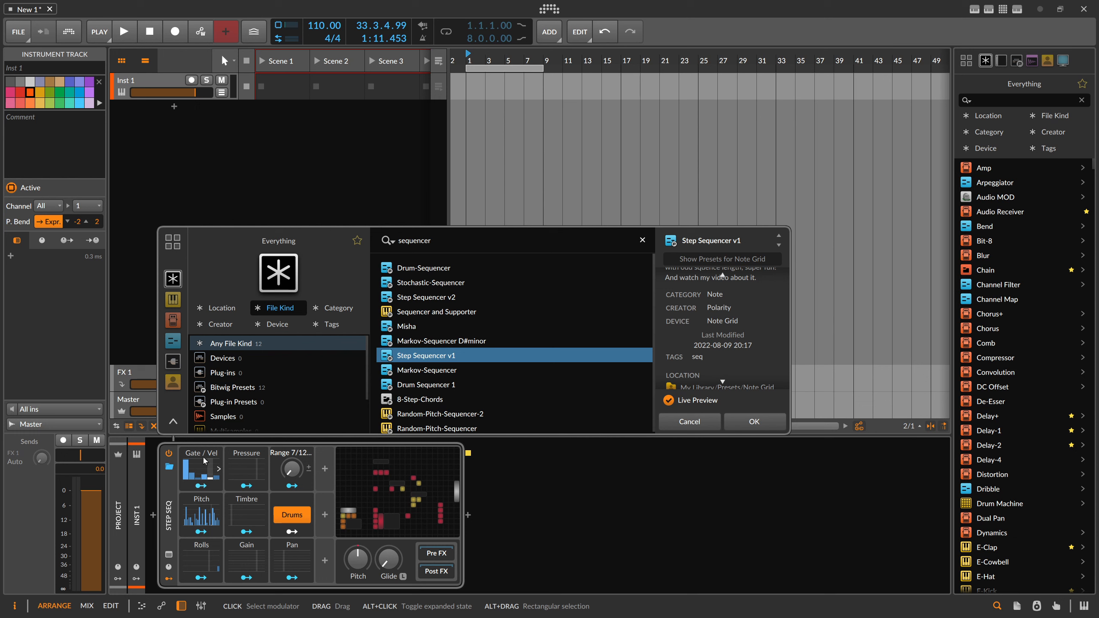
click(196, 512)
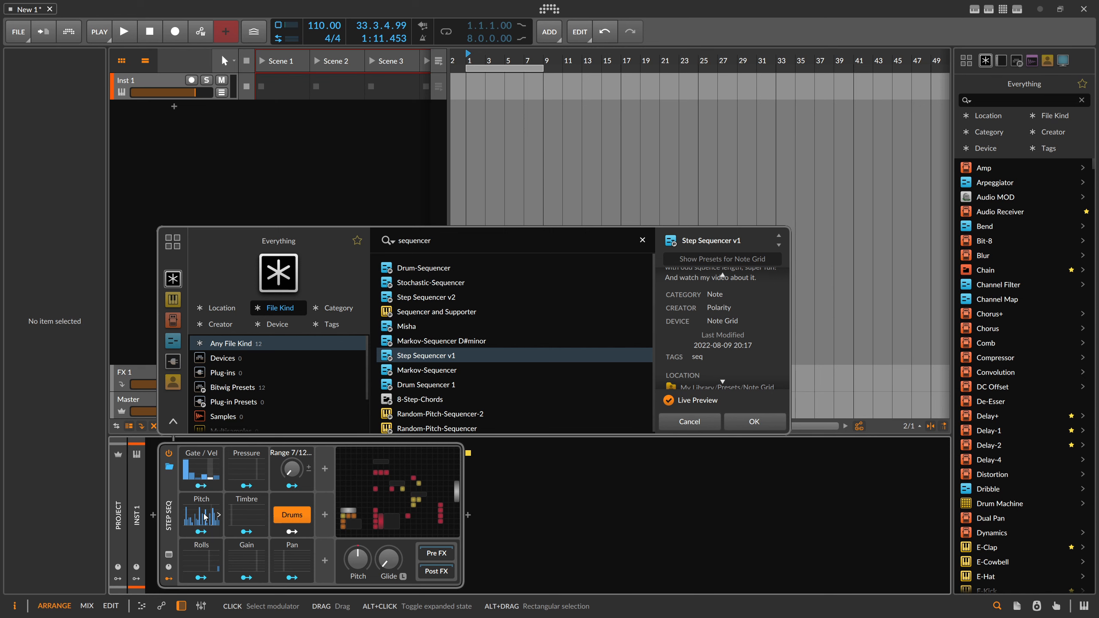
click(689, 421)
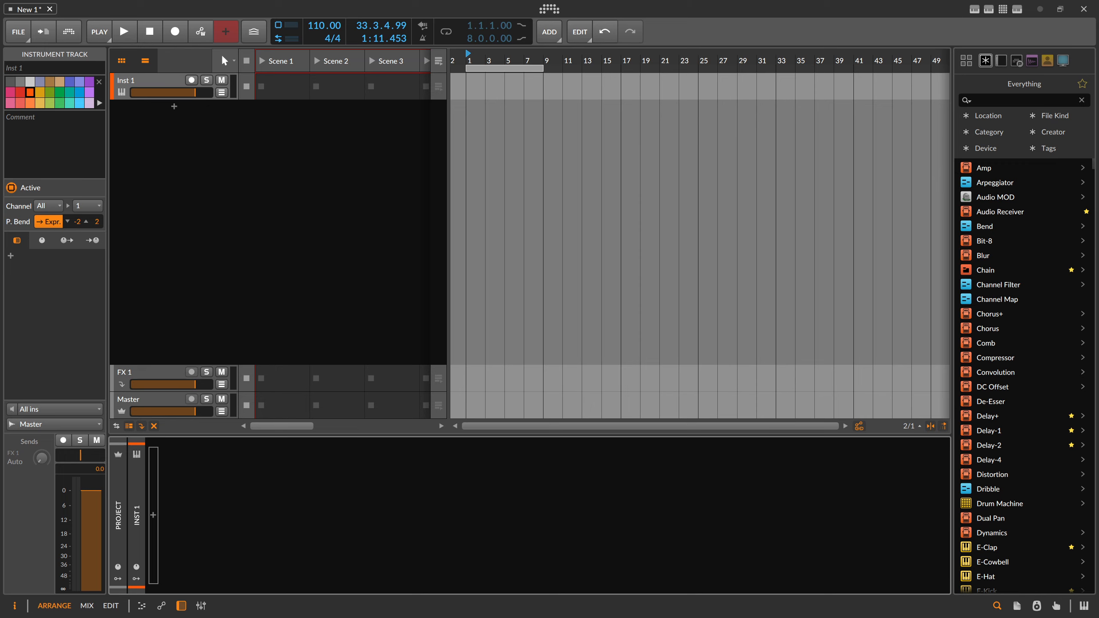
Insert a Note Grid device on the Inst 1 track
key(alt+Tab)
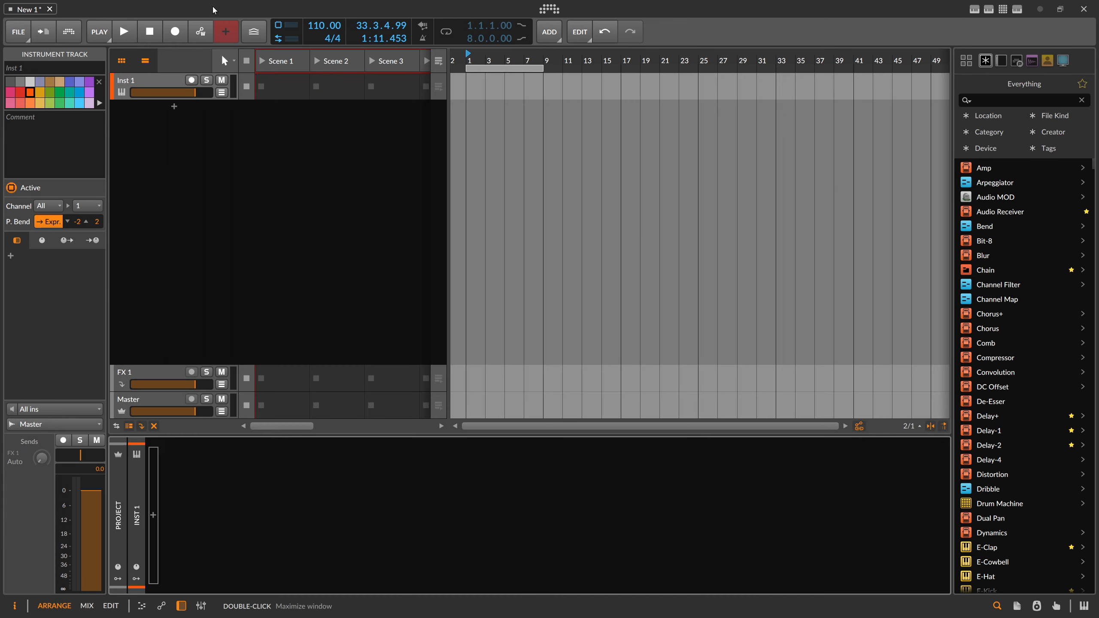
click(177, 63)
click(153, 83)
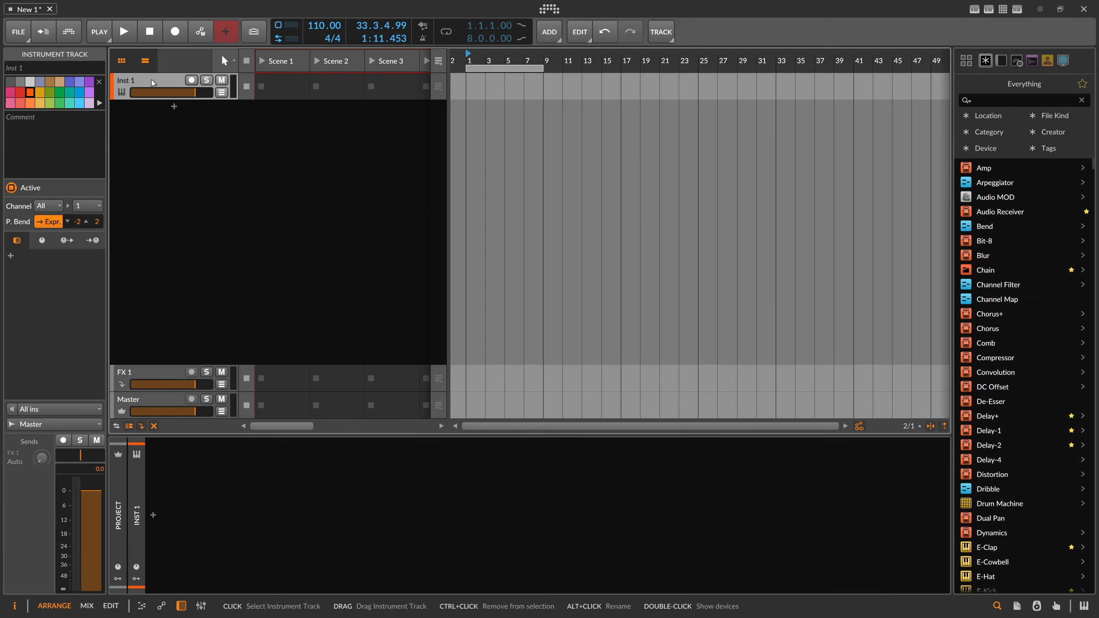
click(153, 515)
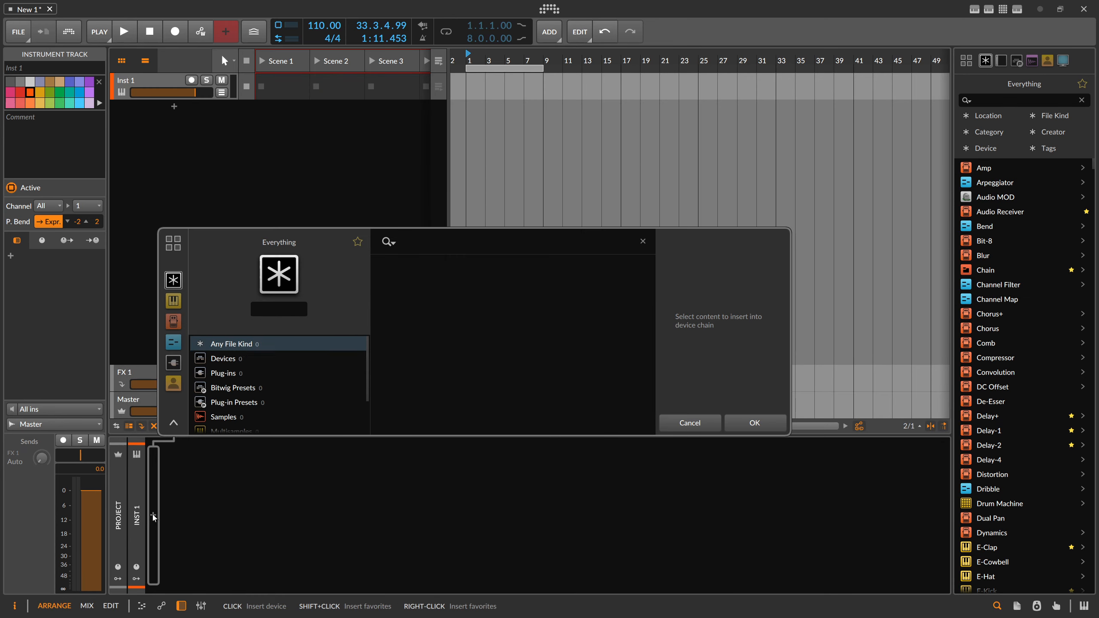
text(note grid)
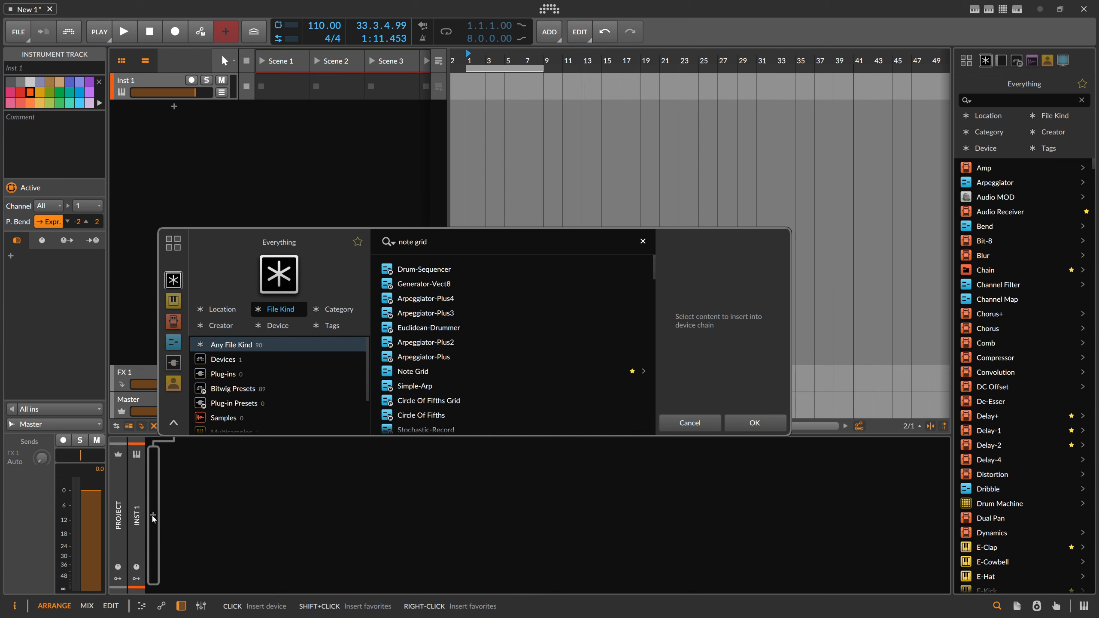
double_click(411, 374)
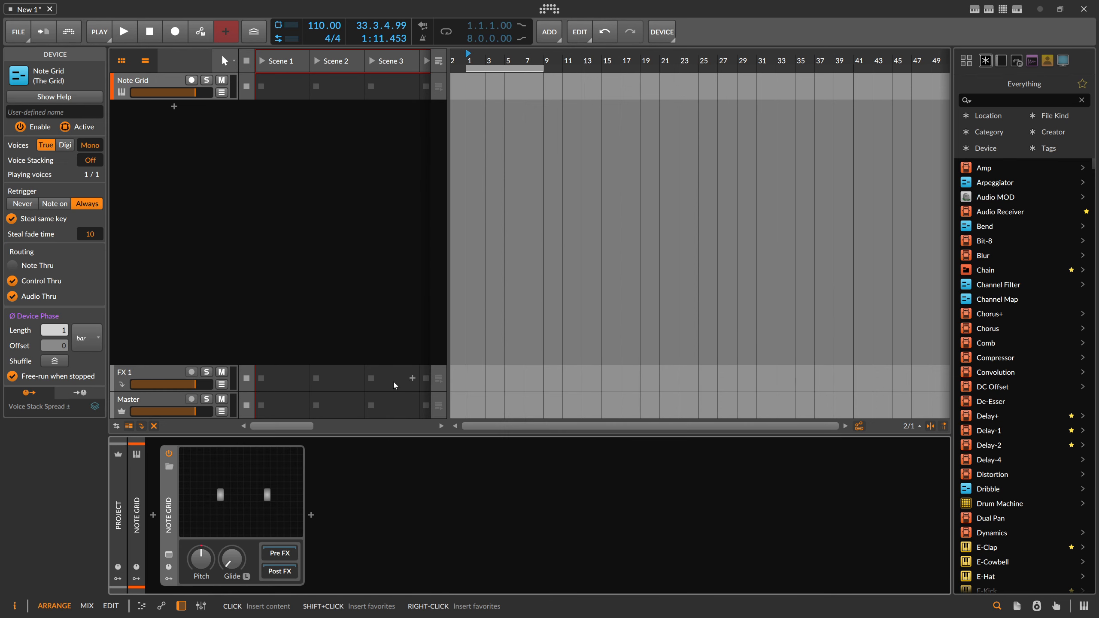
Open the Note Grid editor and delete the Note In module
double_click(248, 487)
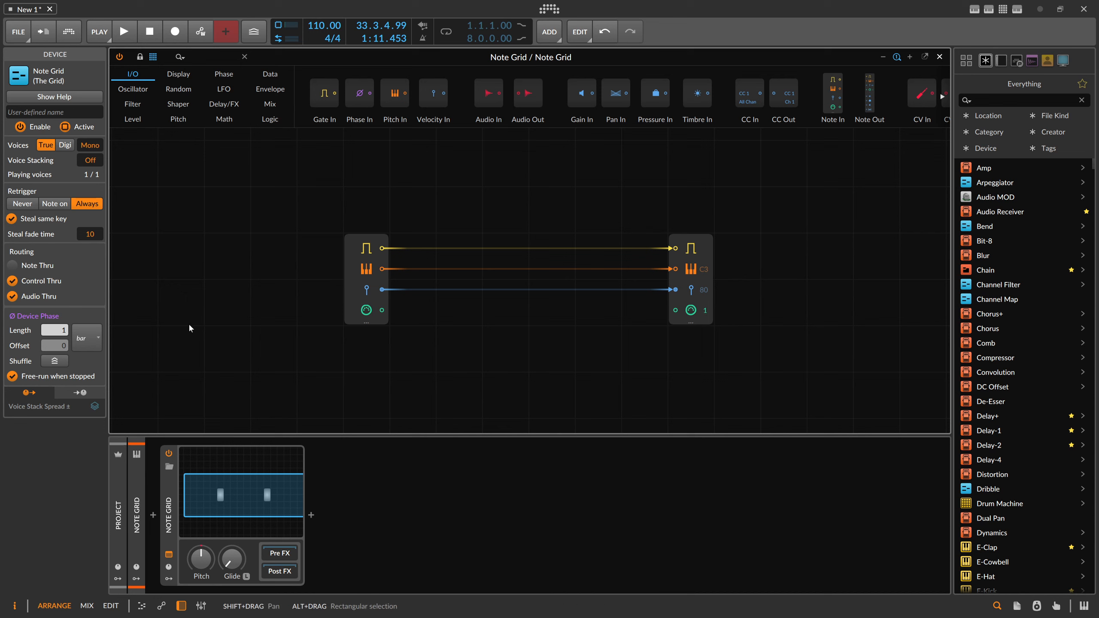
click(352, 312)
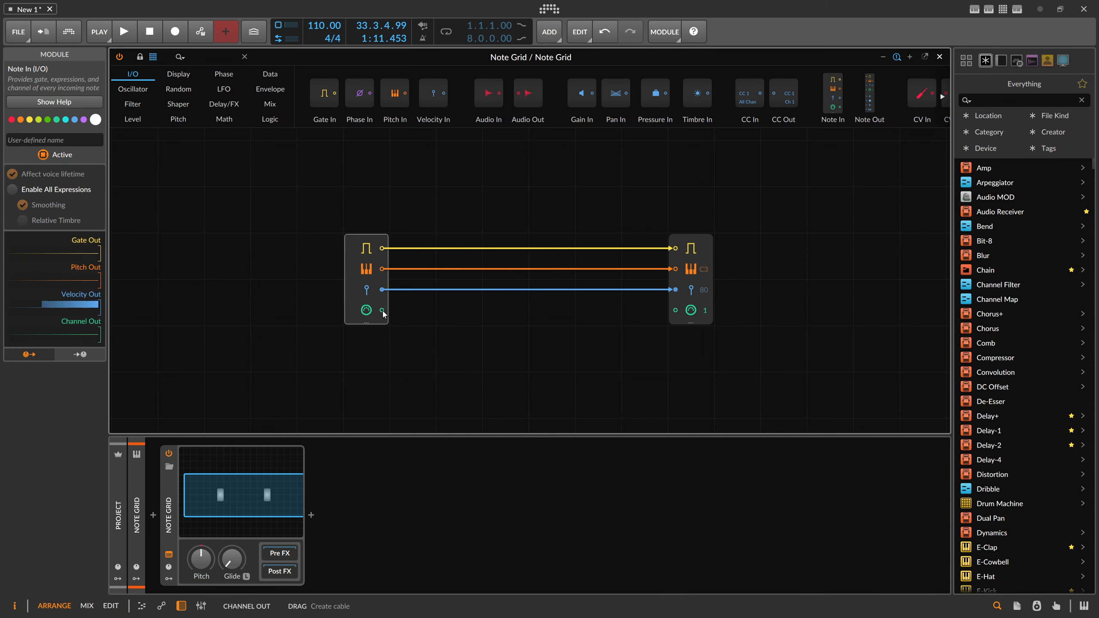
key(Delete)
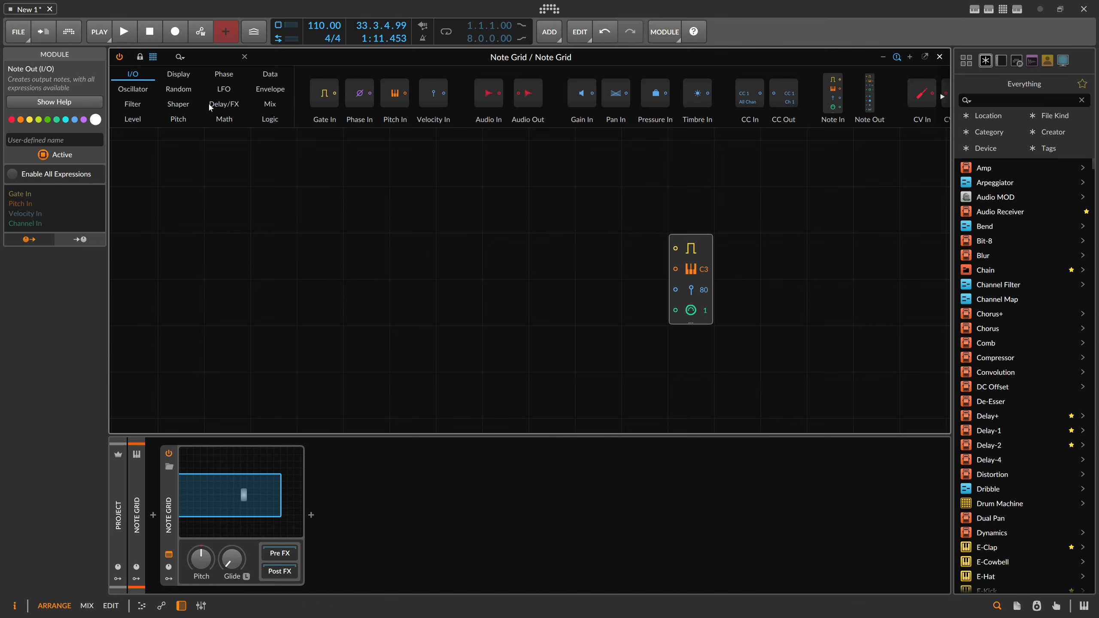
Show the Note Grid's modulator slots and add a Steps modulator in the first one
click(169, 578)
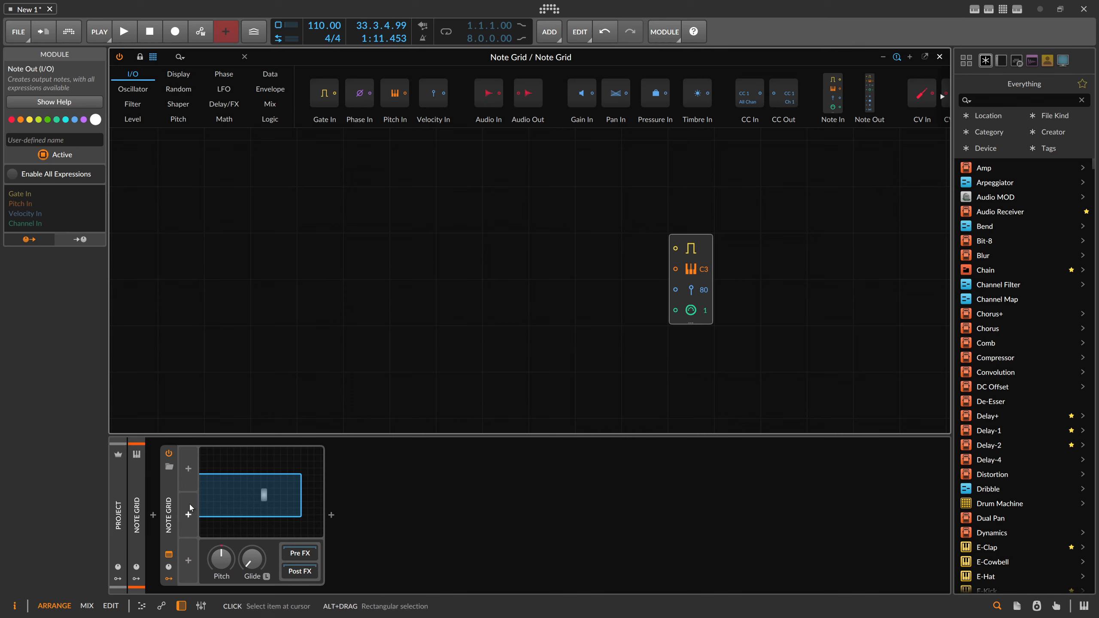
click(188, 470)
text(step)
key(Return)
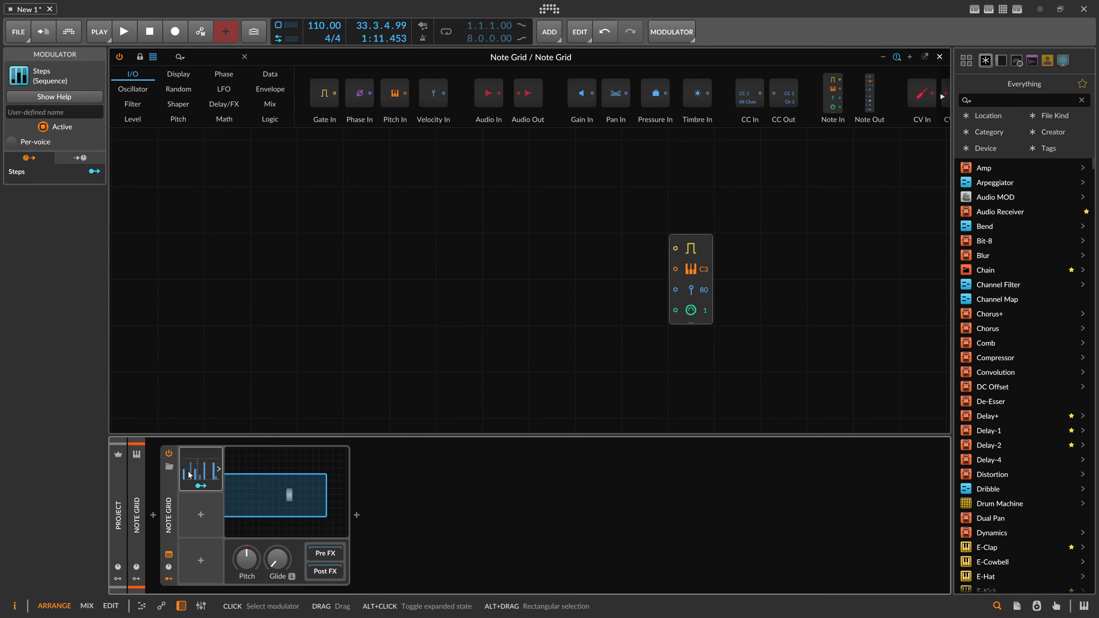
Name the Steps modulator "Gate / Vel"
click(57, 112)
text(Gate In)
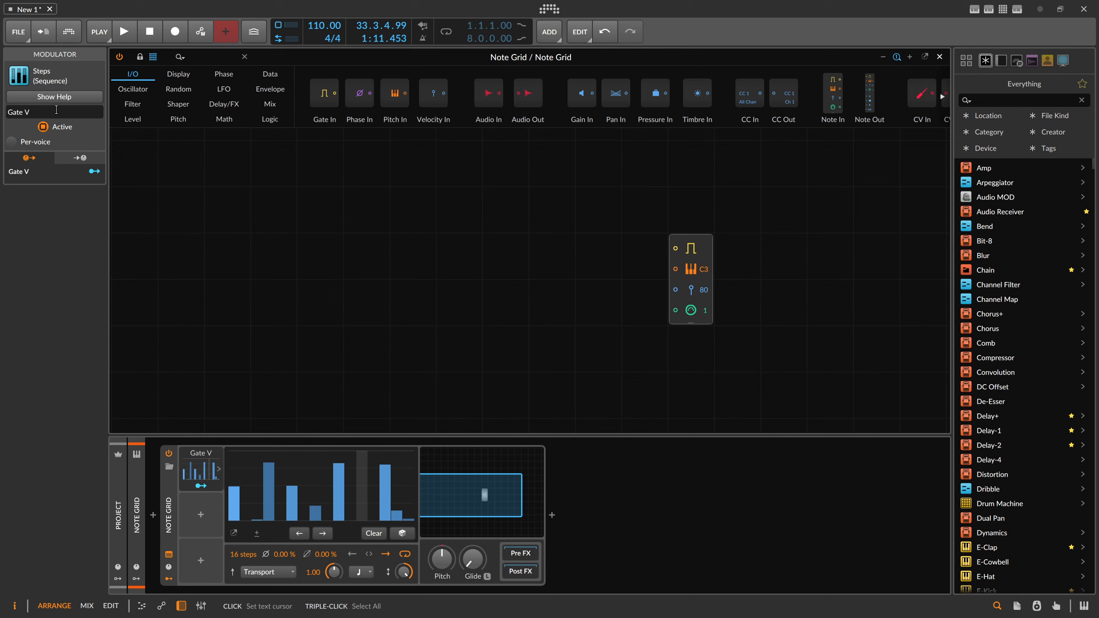
key(BackSpace)
key(BackSpace)
text(/ Vel)
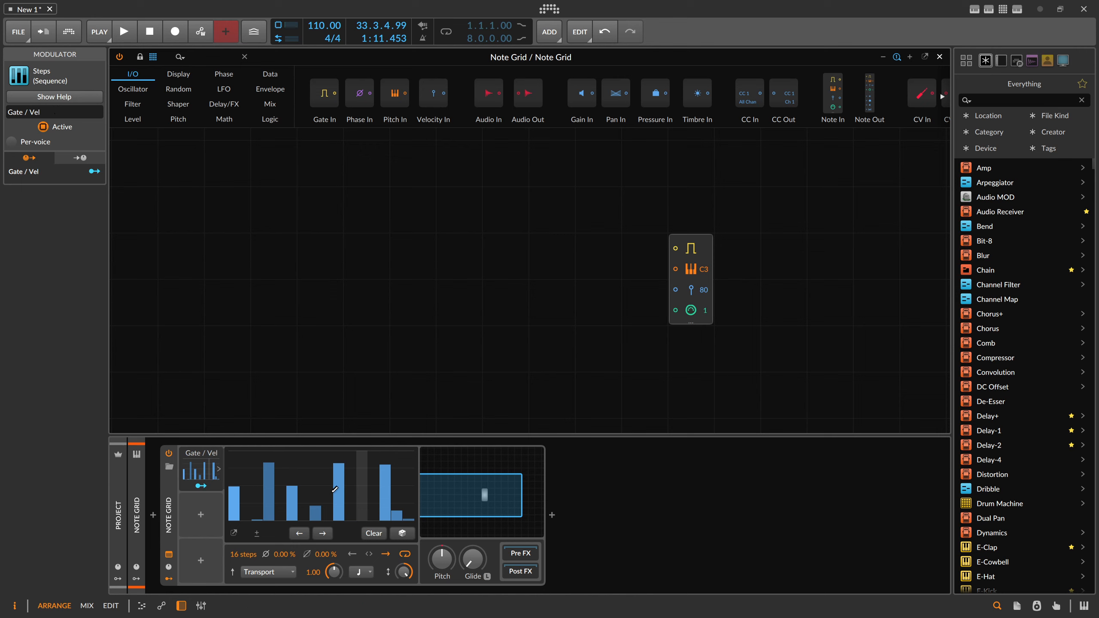
Draw over some Gate / Vel steps and randomize the pattern several times
mouse_move(355, 478)
mouse_down()
mouse_move(351, 504)
mouse_move(299, 472)
mouse_move(349, 455)
mouse_move(242, 502)
mouse_move(359, 498)
mouse_move(234, 504)
mouse_move(391, 518)
mouse_up()
click(396, 533)
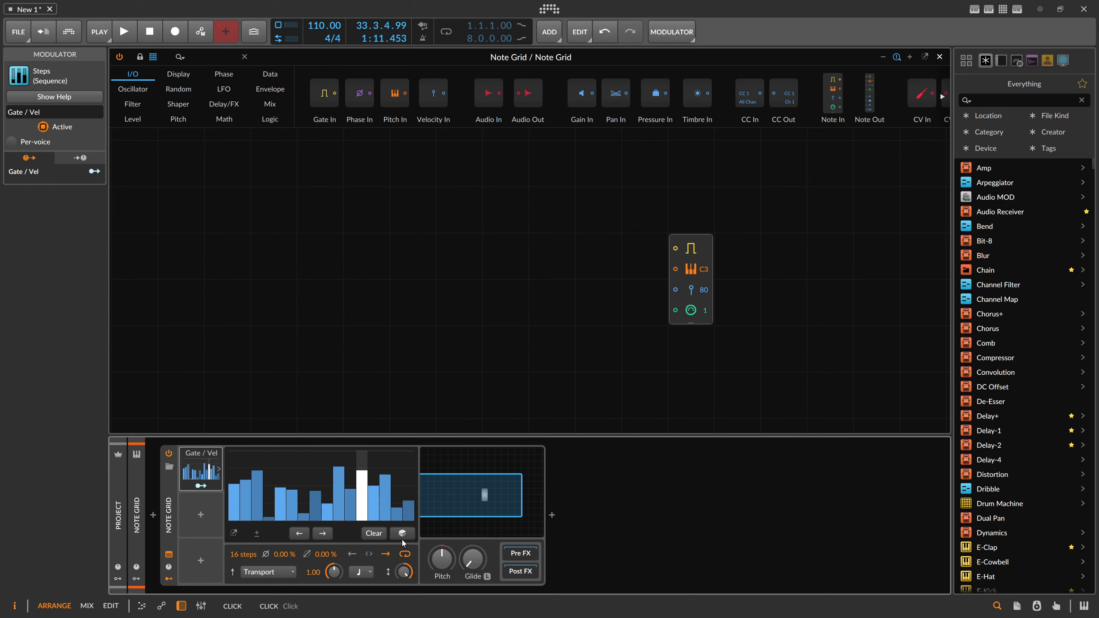
click(396, 533)
click(395, 533)
click(396, 533)
Add a Value module to the upper-left area of the grid, away from the Note Out module
click(204, 53)
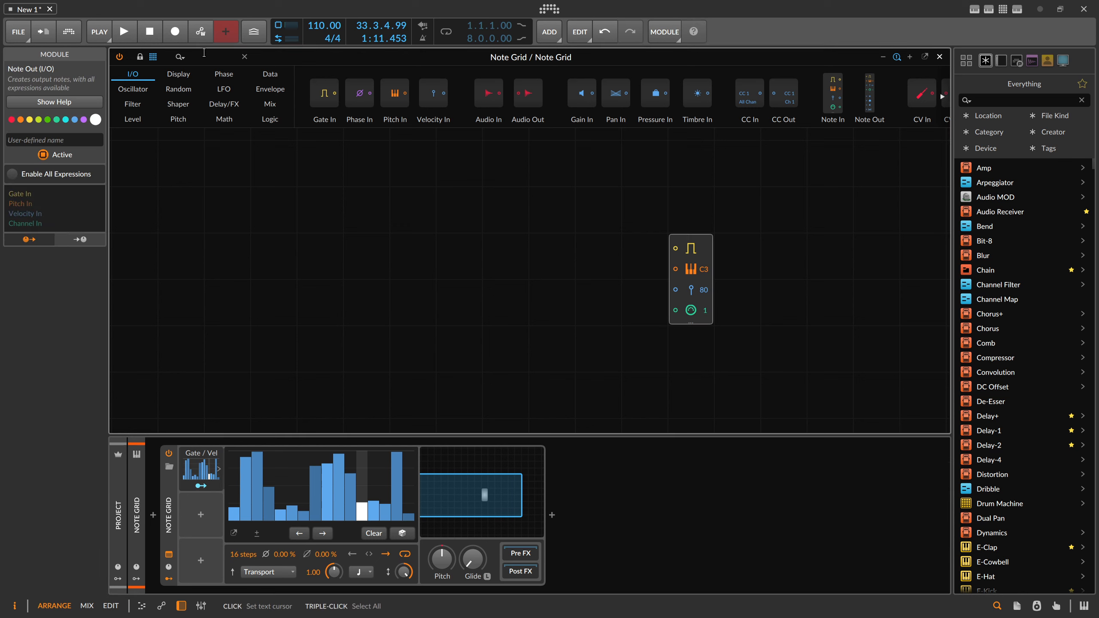
text(value)
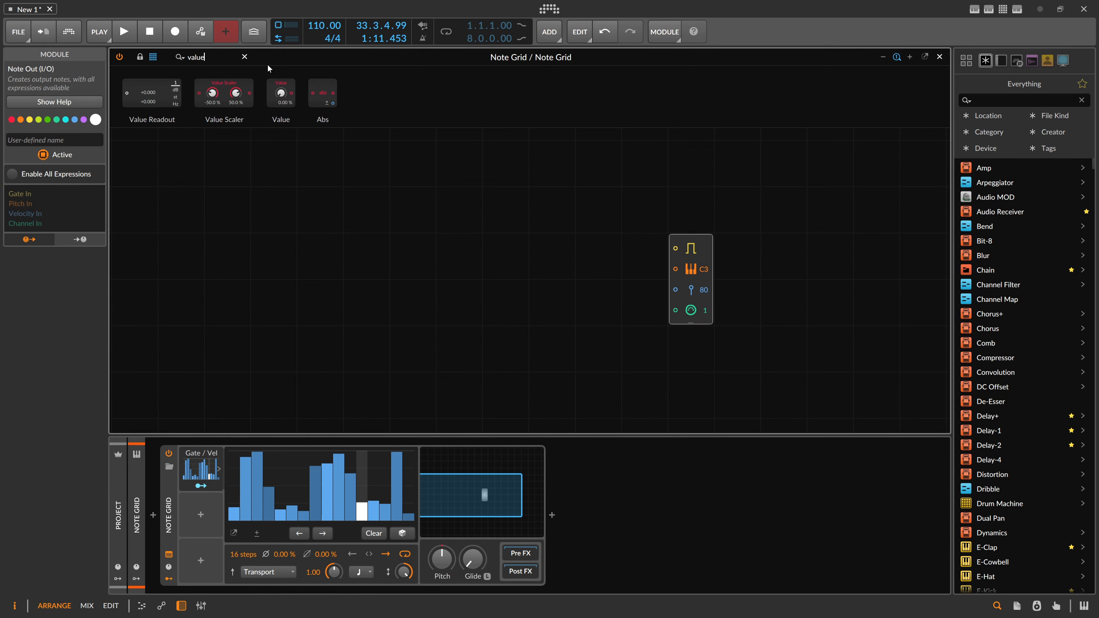
drag(281, 93, 281, 223)
Name the Value module "Gates / Vel" and color it blue
click(69, 131)
text(Gates / Ve)
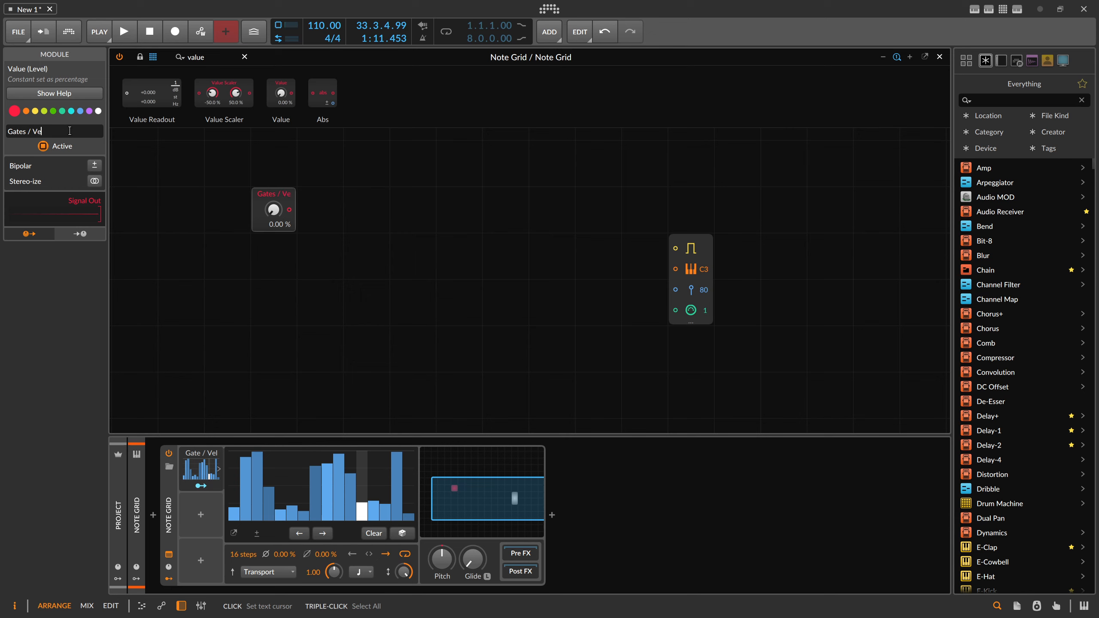
text(k)
key(BackSpace)
text(l)
click(254, 192)
click(80, 111)
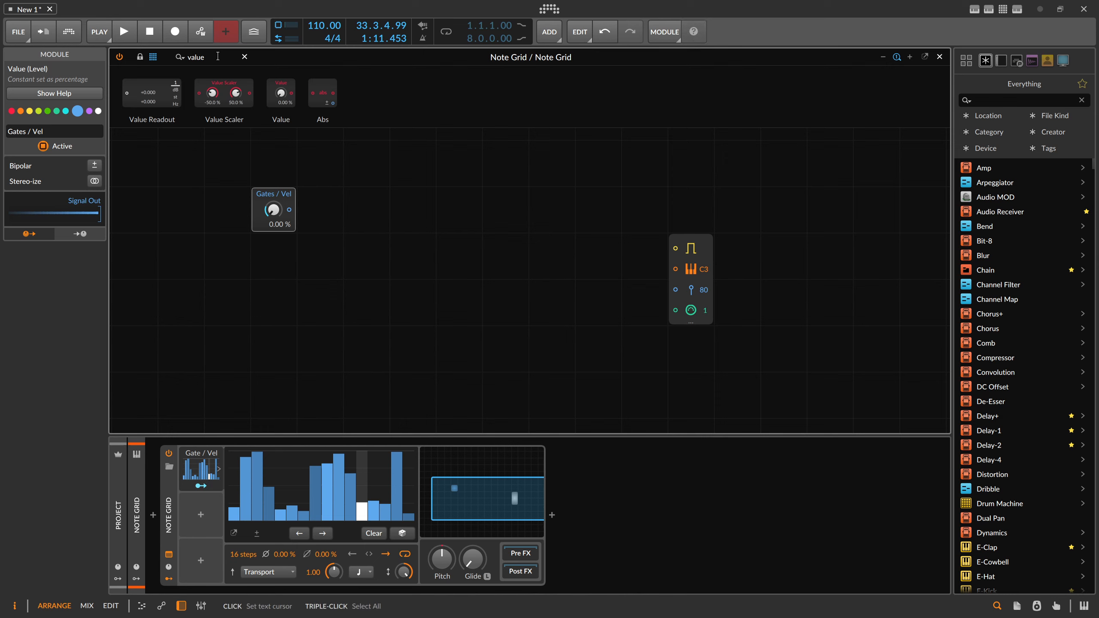
Add an Oscilloscope module and connect the Gates / Vel output to its first signal input
text(osc)
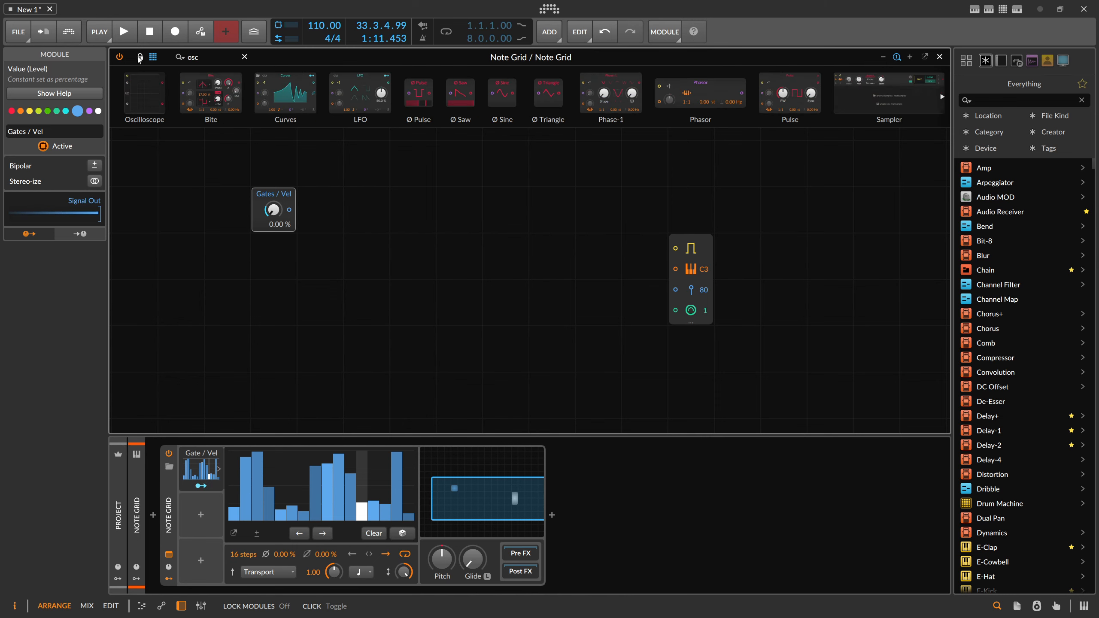
drag(144, 93, 407, 255)
drag(289, 210, 397, 255)
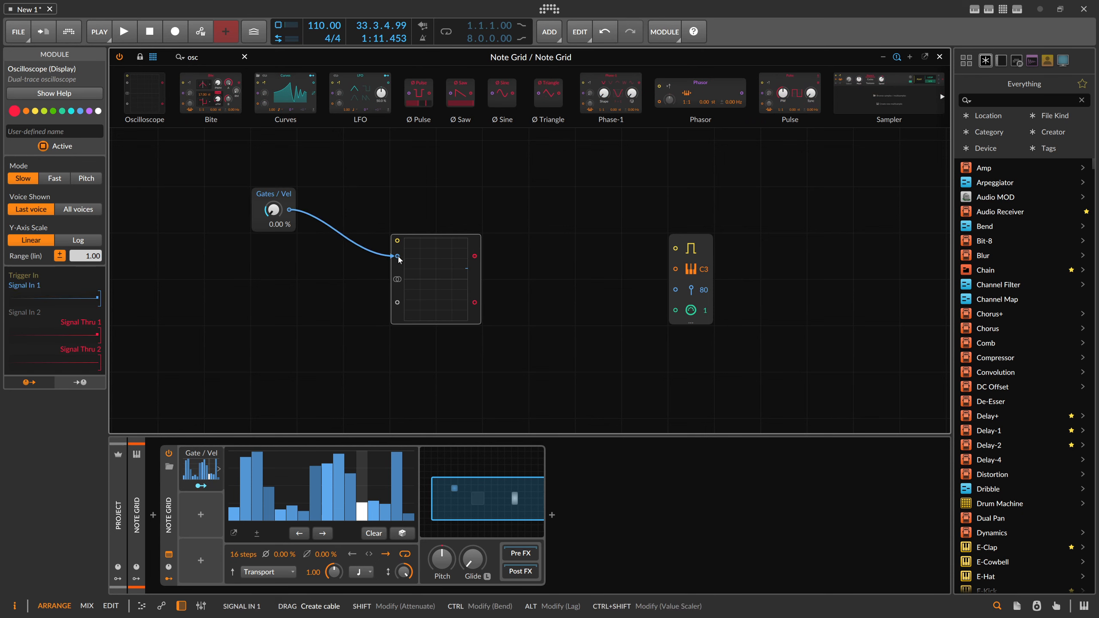
Start playback and set the Gate / Vel step rate to 16th note
key(space)
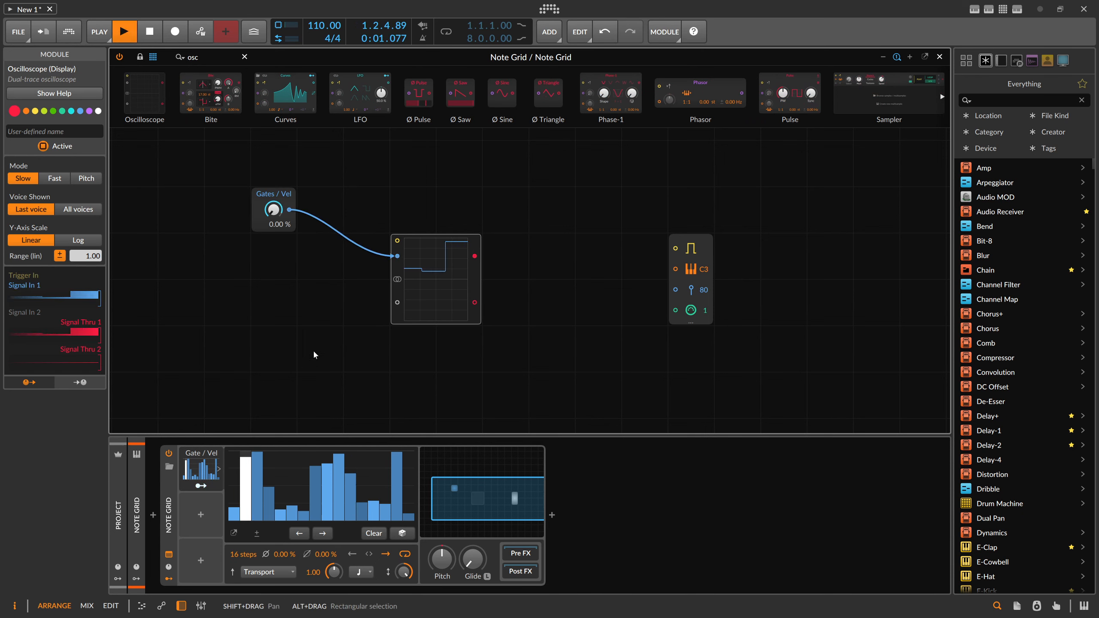
click(363, 572)
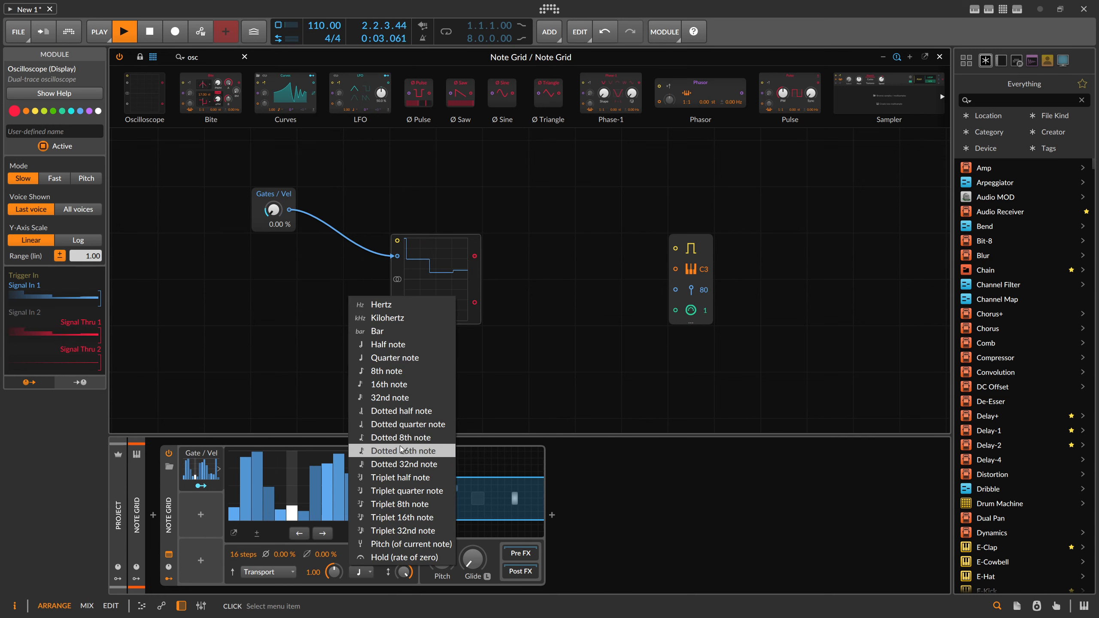
click(380, 394)
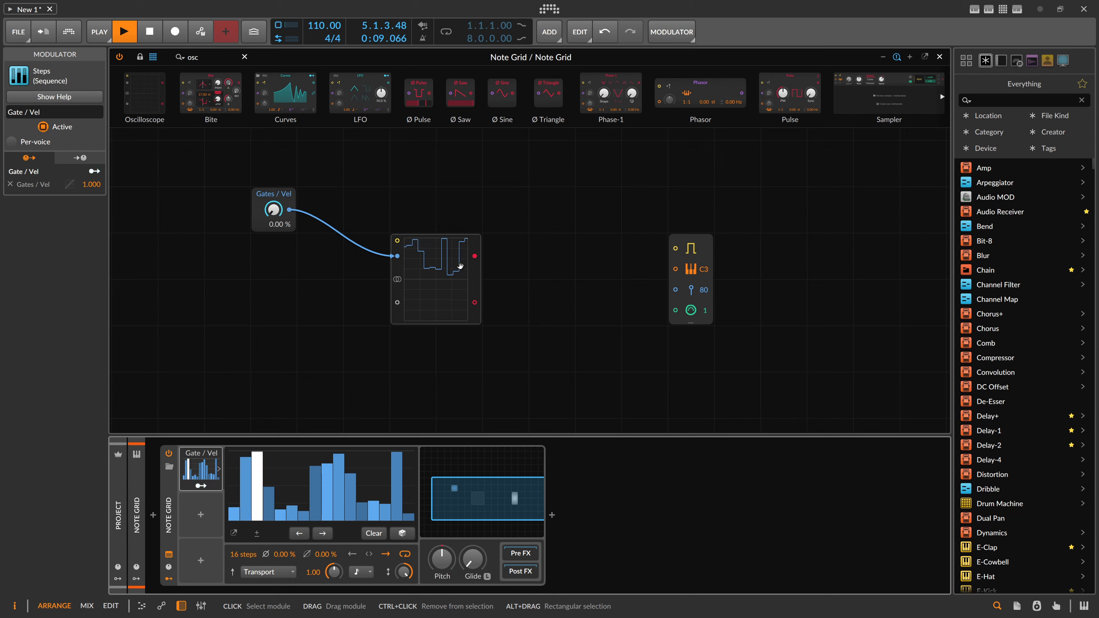
Widen the Oscilloscope module and try all Gate / Vel steps at maximum height before randomizing them again
drag(480, 275, 534, 275)
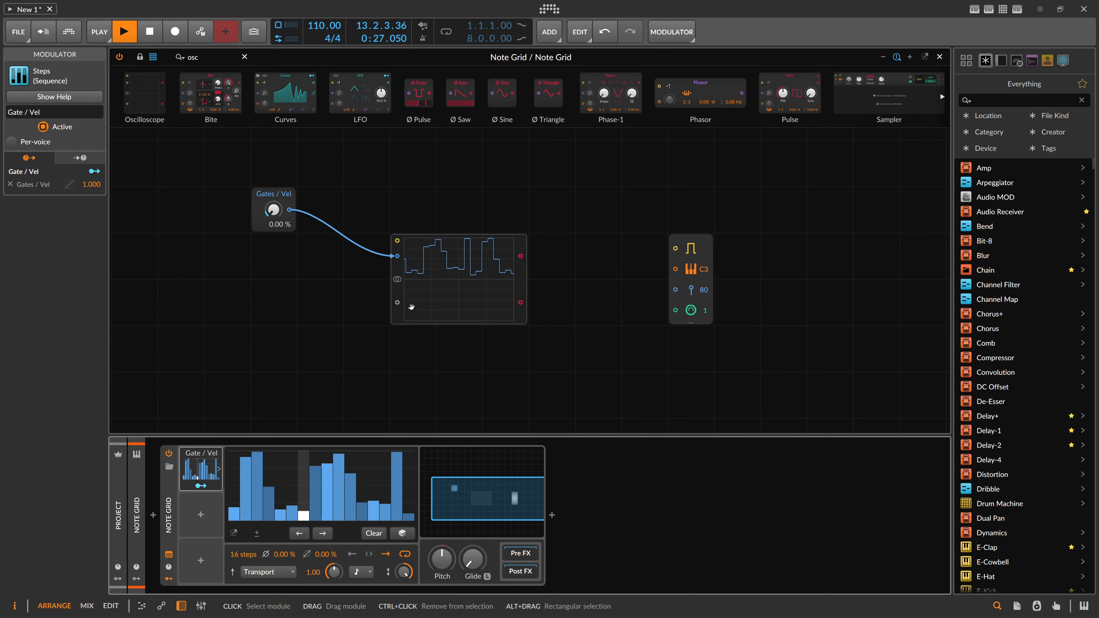
drag(232, 451, 414, 452)
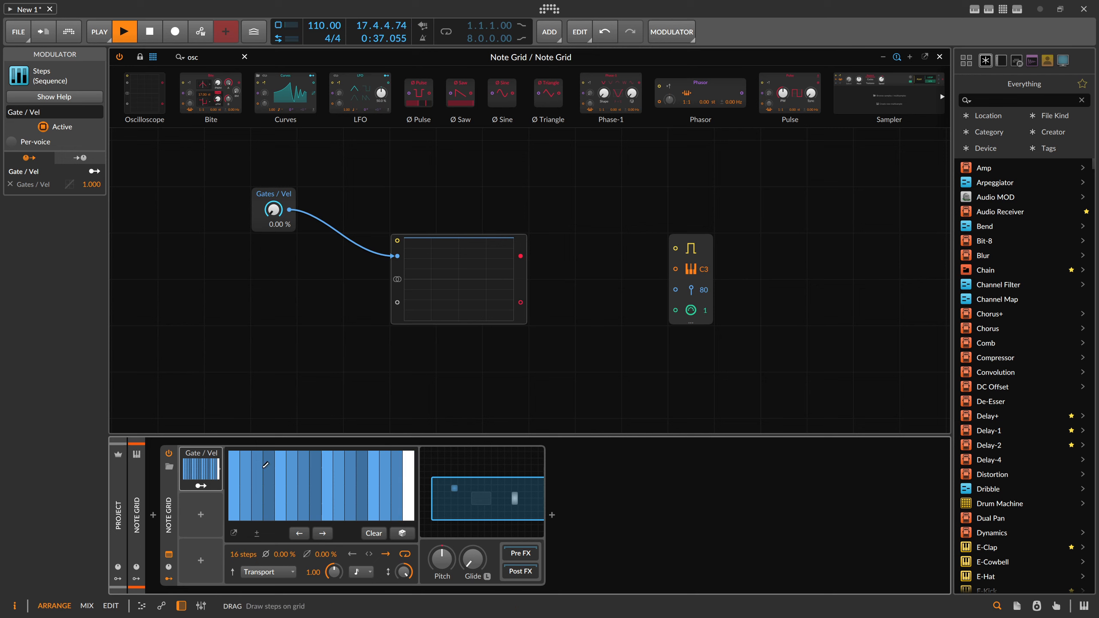
click(395, 535)
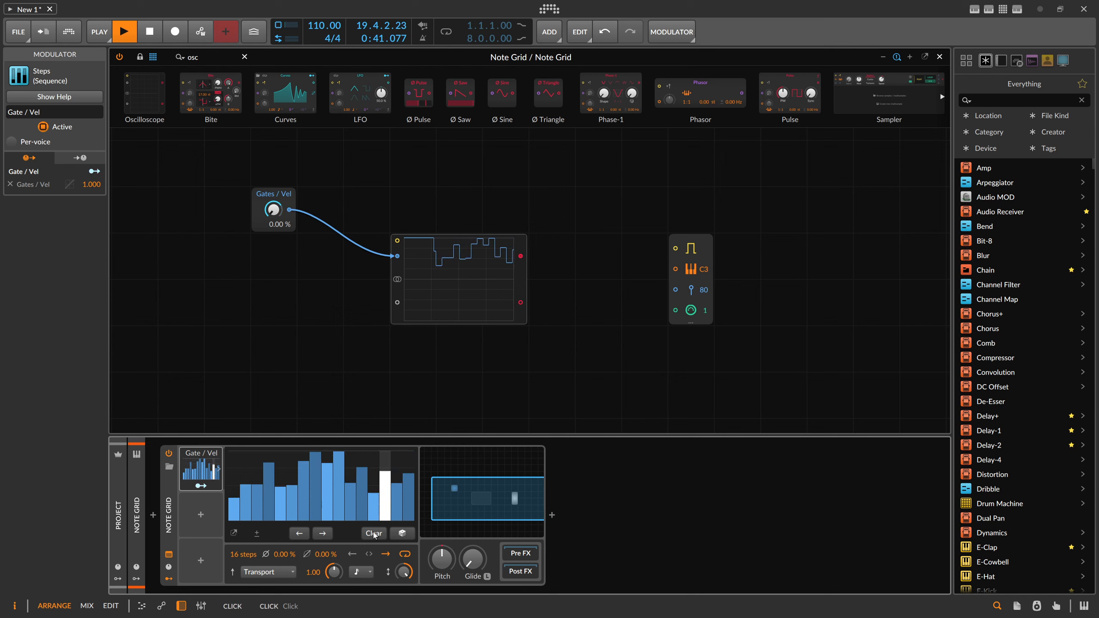
Add a Delay module to the grid between the Gates / Vel module and the Oscilloscope
click(134, 66)
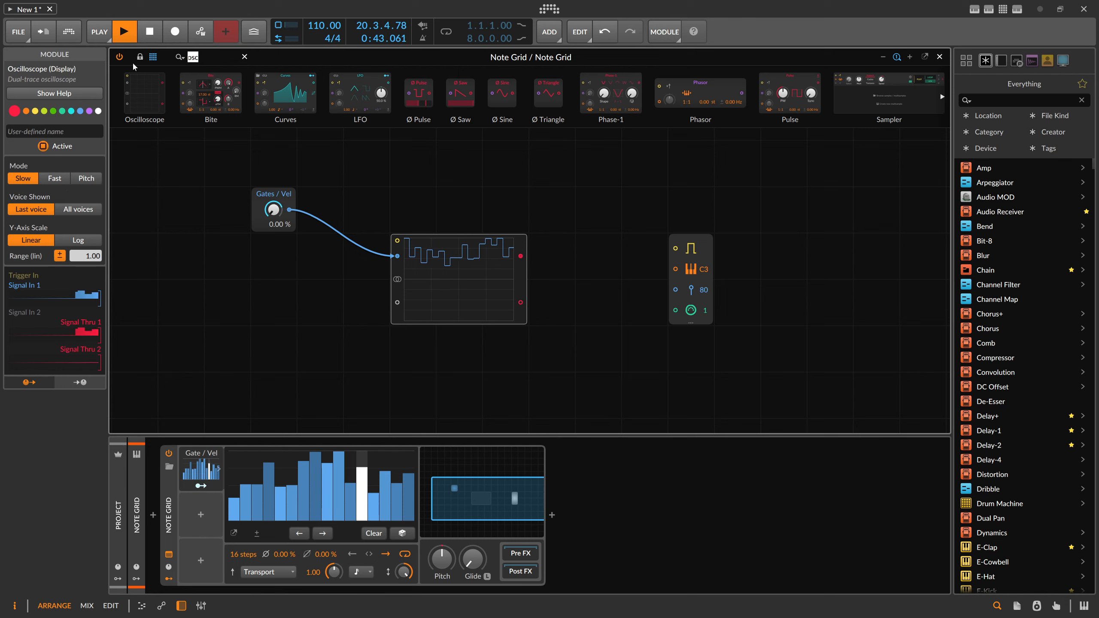
text(delay)
key(Return)
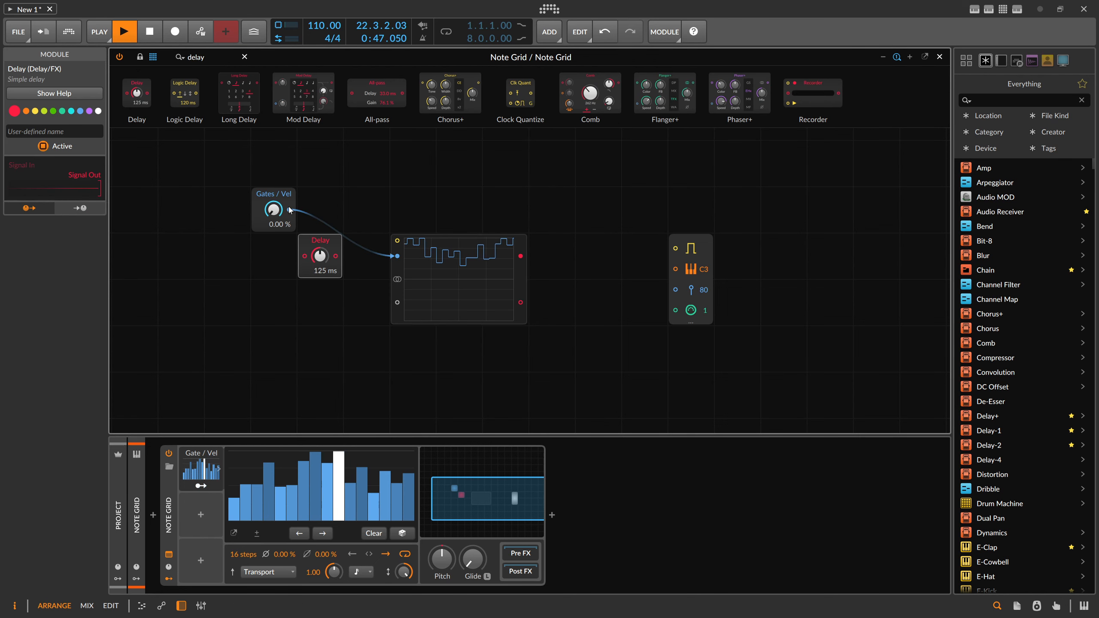
Connect the Gates / Vel output to the Delay input and set the delay time to 0.05 ms
drag(289, 210, 305, 256)
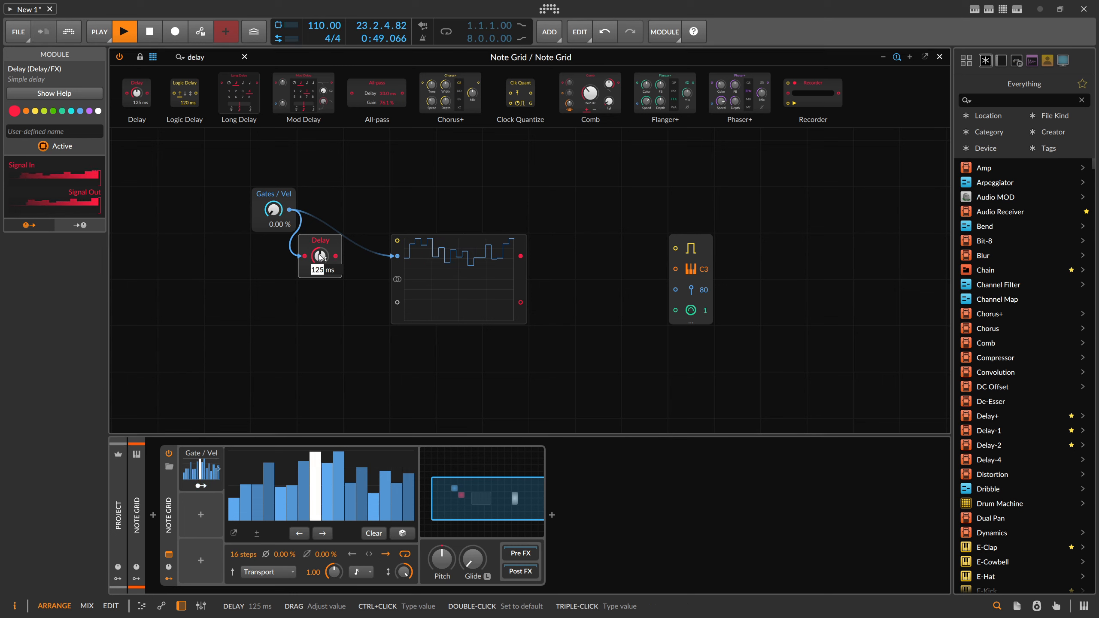
text(0.05)
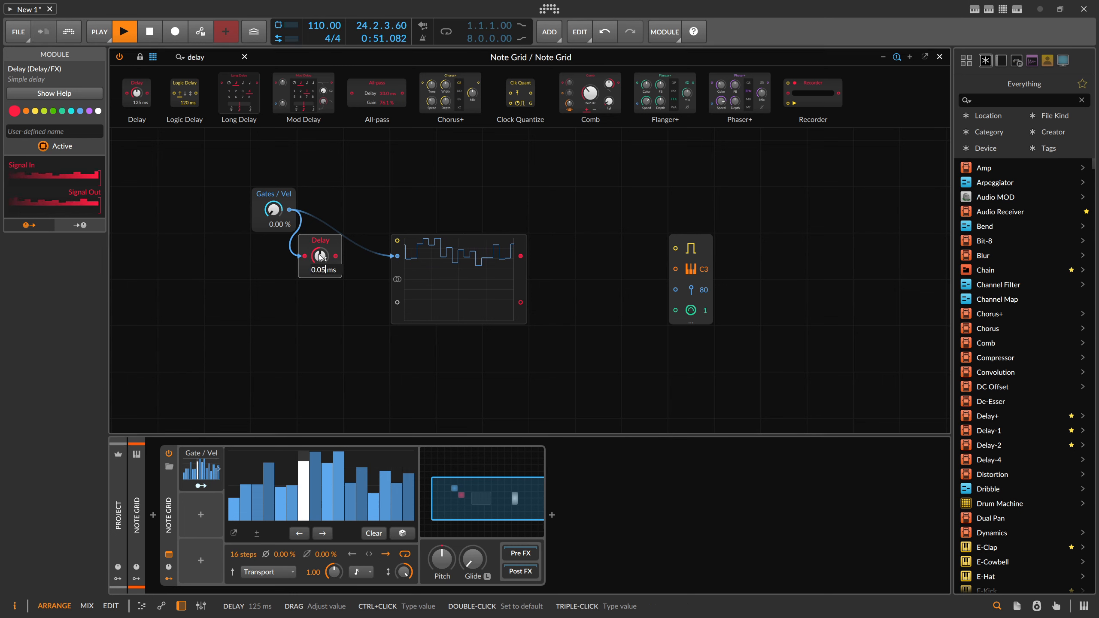
key(Return)
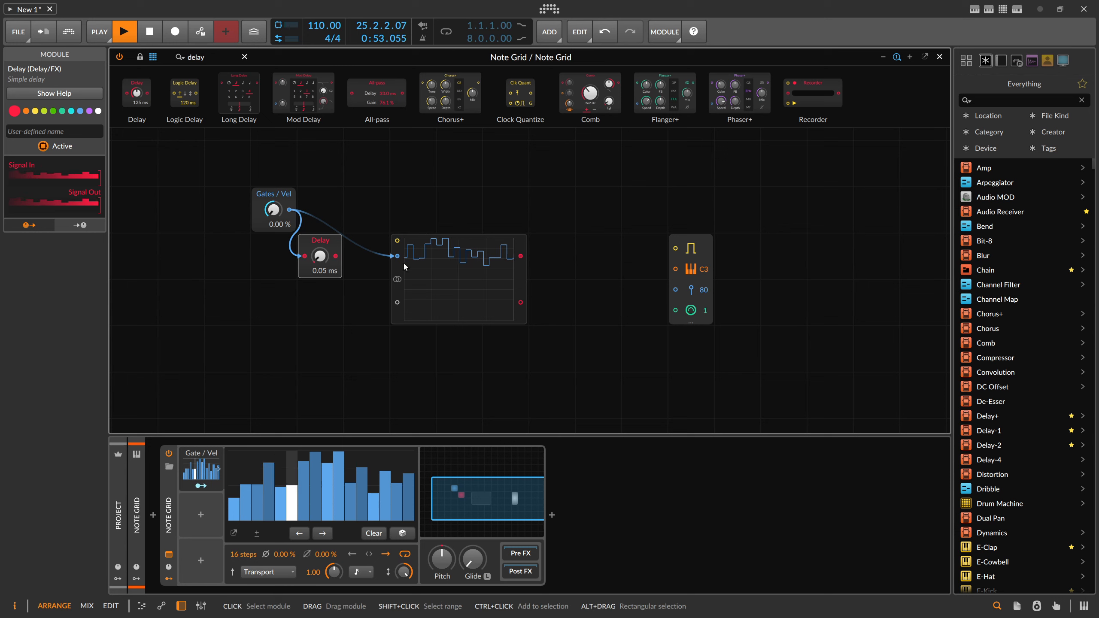
Move the Oscilloscope up beside the other modules and add a ≠ logic module between the Delay and the Oscilloscope
drag(405, 267, 449, 220)
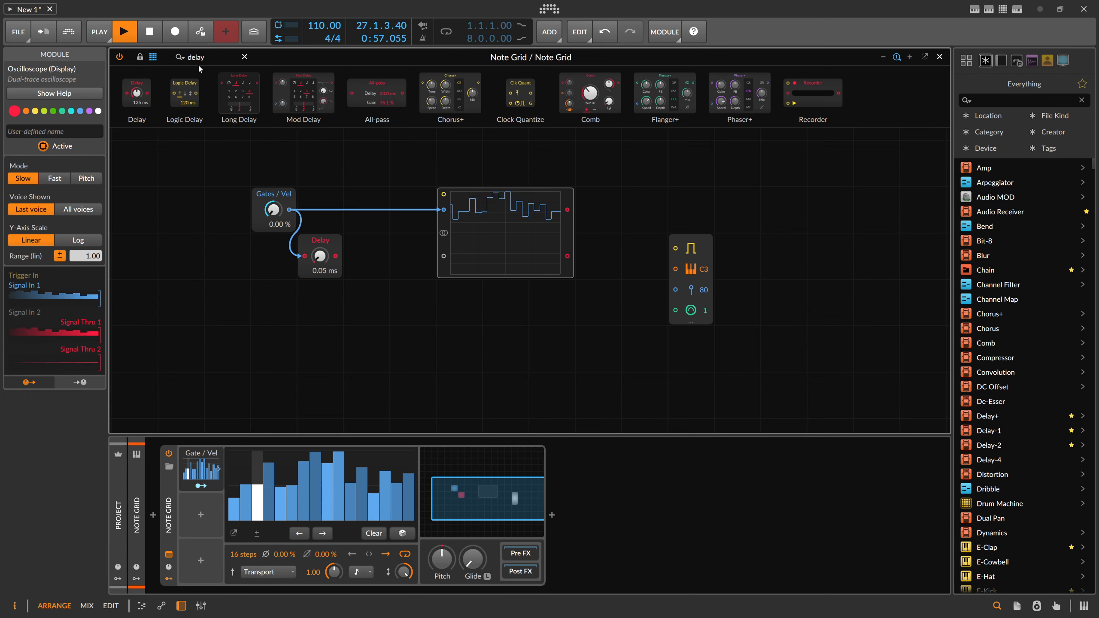
click(245, 57)
click(227, 122)
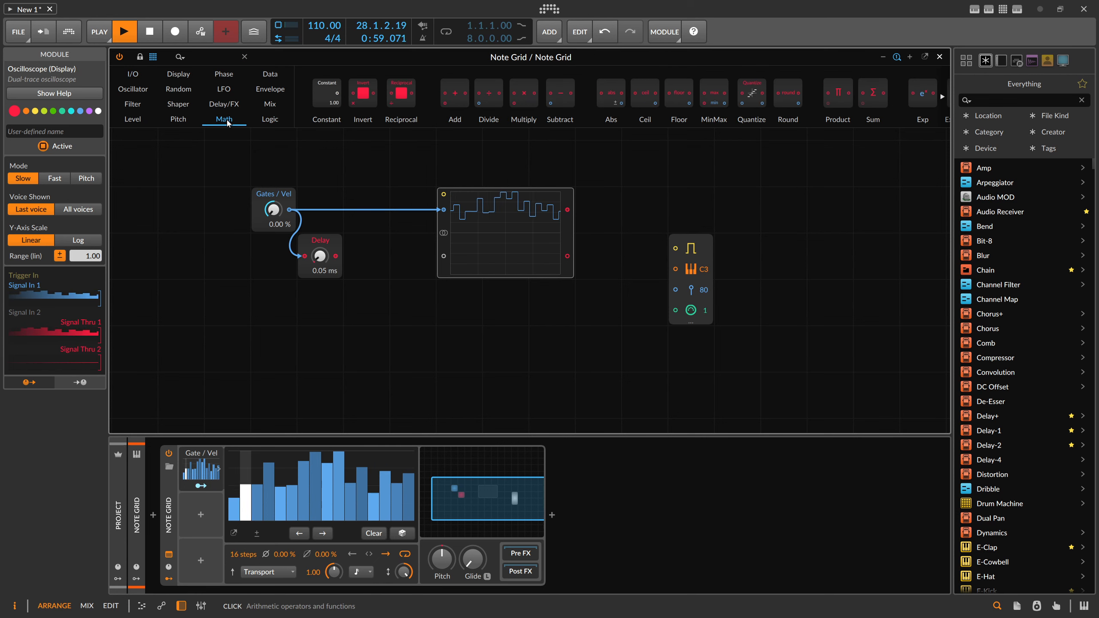
click(270, 120)
scroll(657, 103, down, 3)
scroll(657, 103, down, 3)
drag(650, 93, 367, 210)
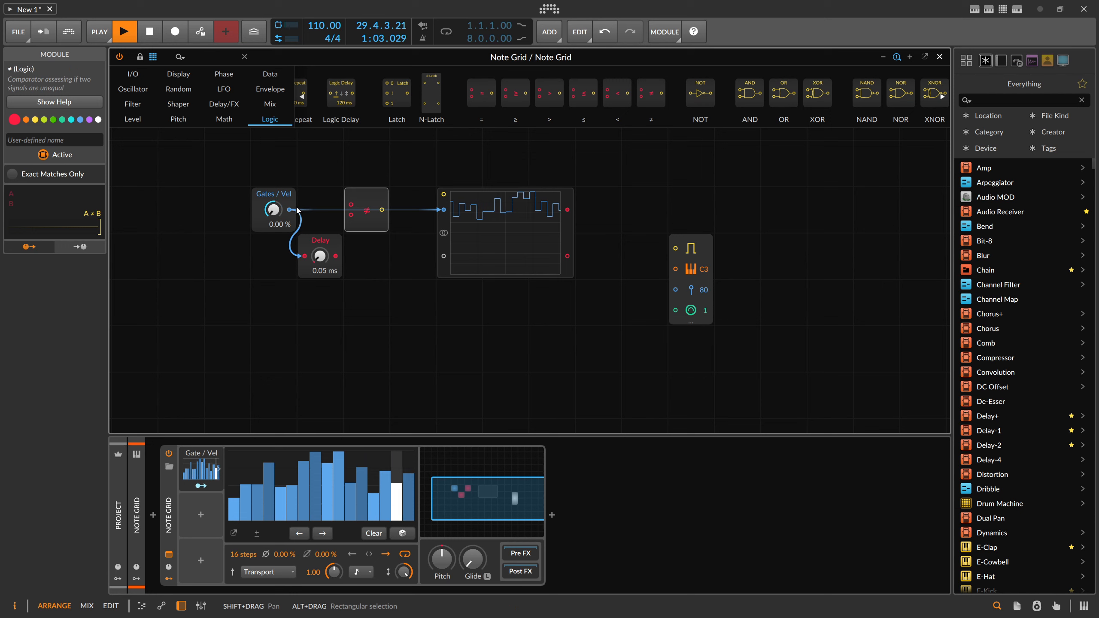
Connect Gates / Vel and Delay to the two inputs of the ≠ module and its output to the Oscilloscope's second signal input
drag(289, 209, 351, 205)
drag(336, 256, 351, 215)
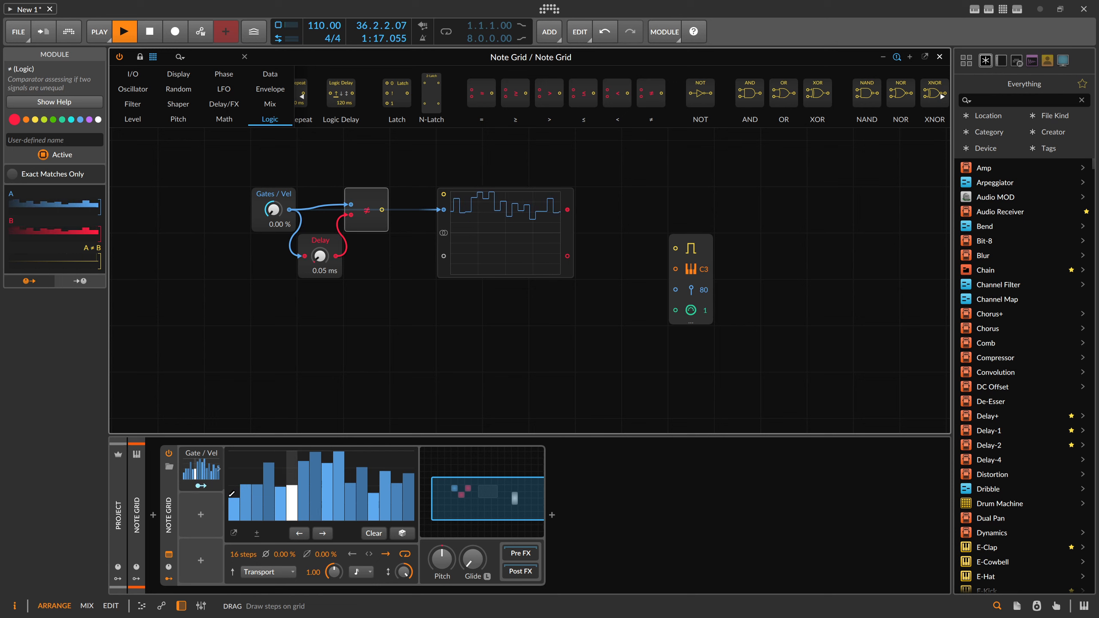
drag(231, 494, 241, 478)
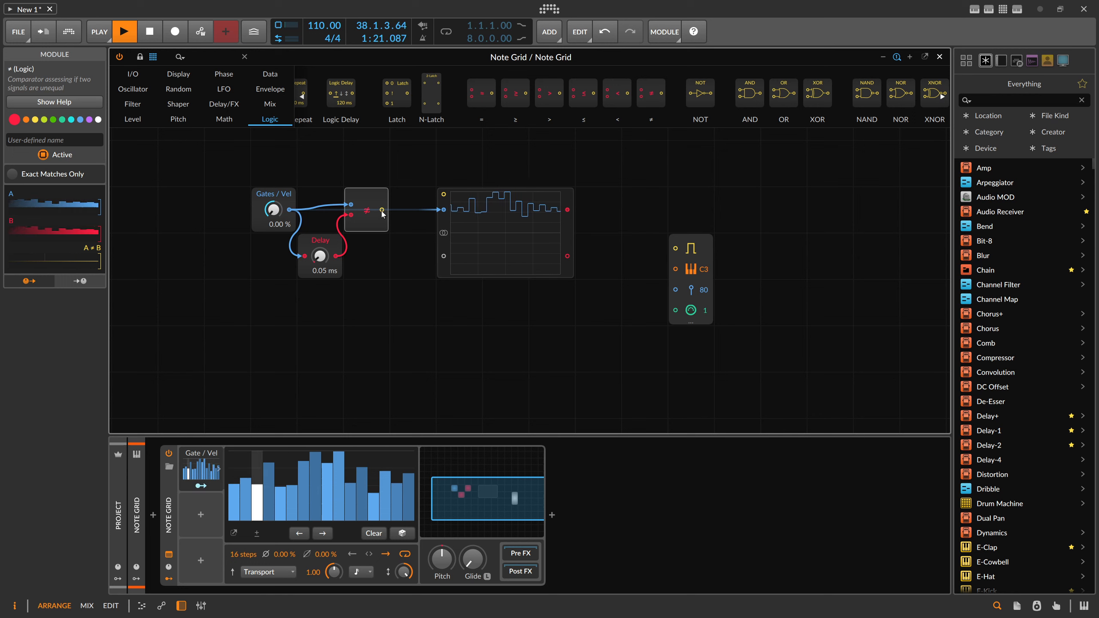
drag(381, 210, 444, 255)
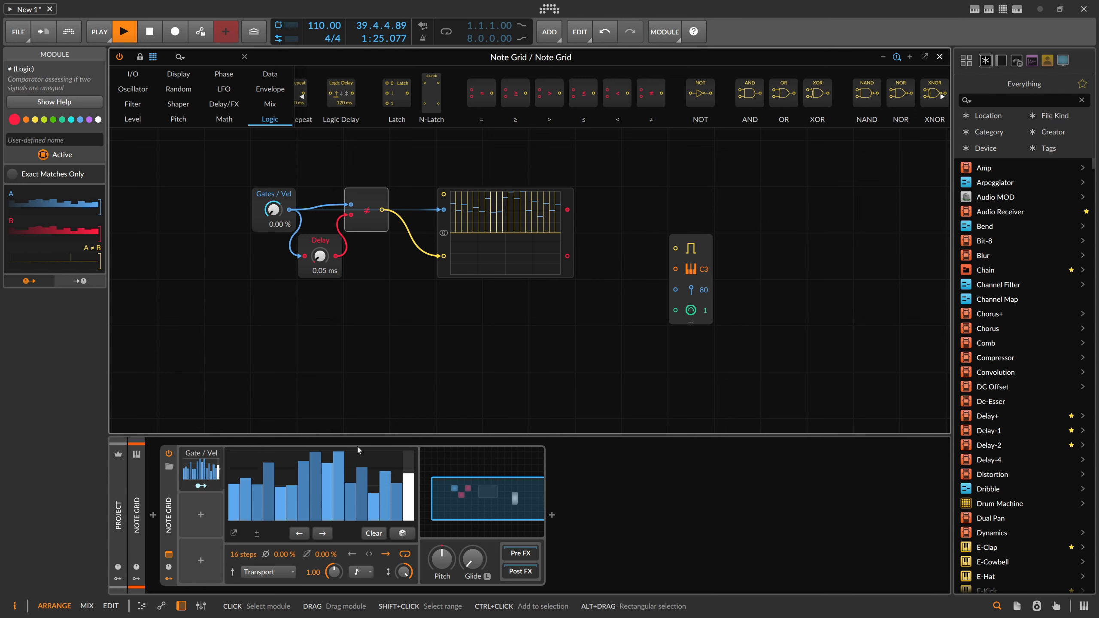
Try equal heights for the fifth and sixth Gate / Vel steps before randomizing the whole pattern three times
click(284, 467)
drag(284, 468, 289, 469)
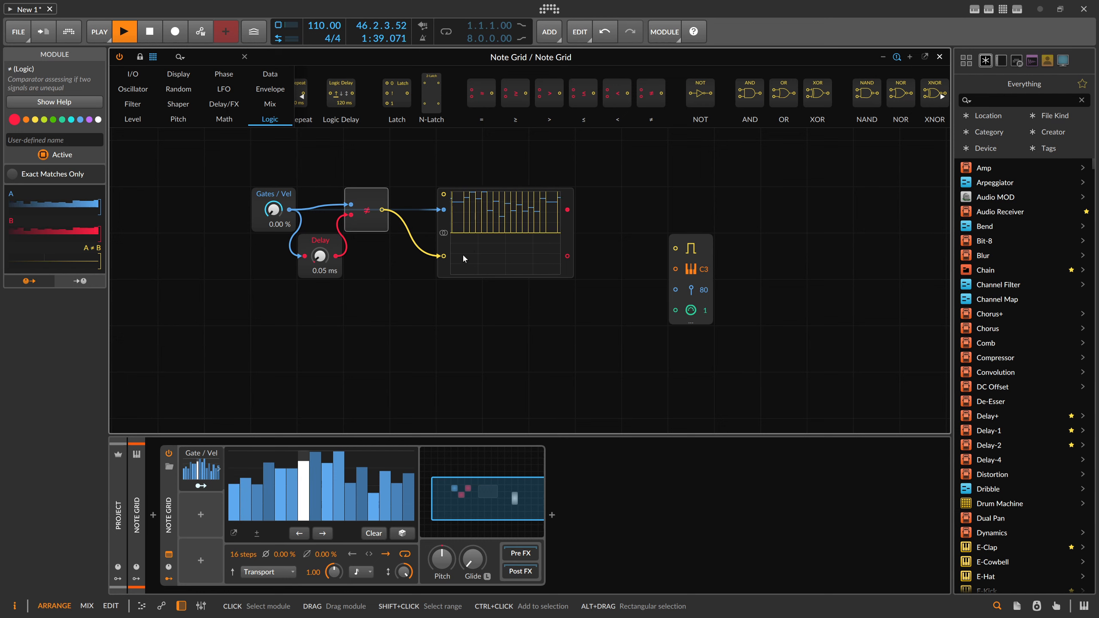
click(401, 534)
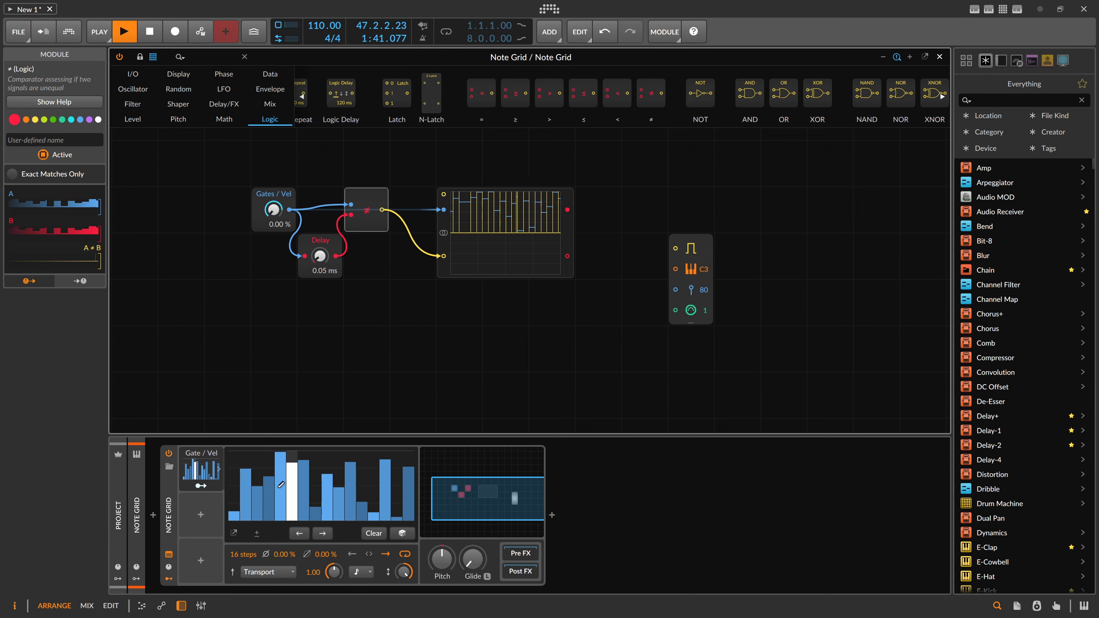
click(403, 534)
click(402, 534)
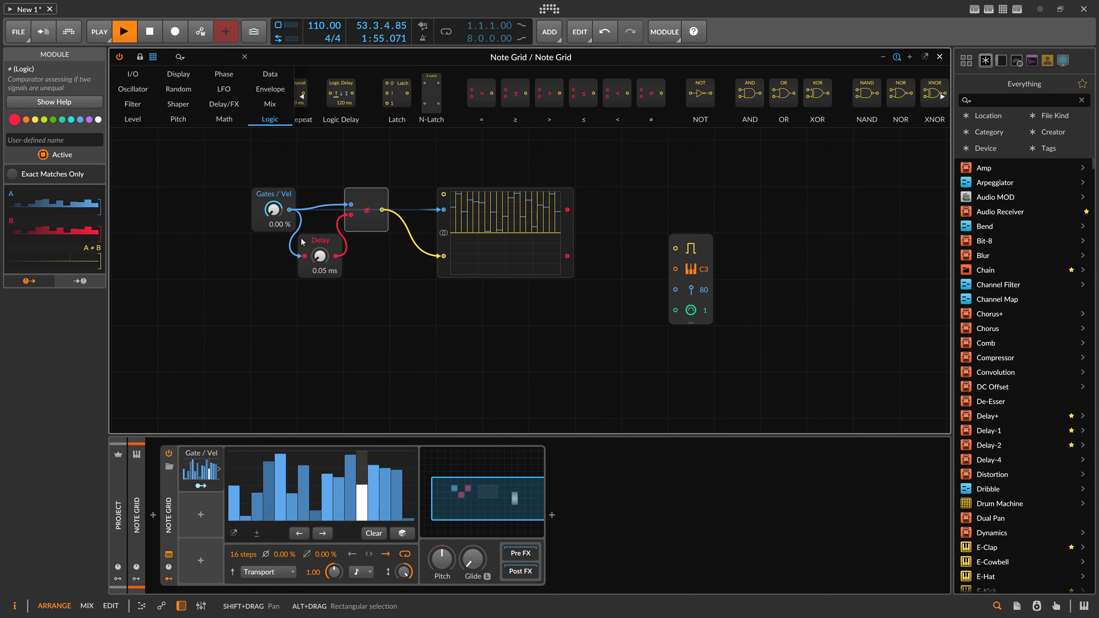
Colour the Delay module blue and move it into line between Gates / Vel and the ≠ module
click(320, 245)
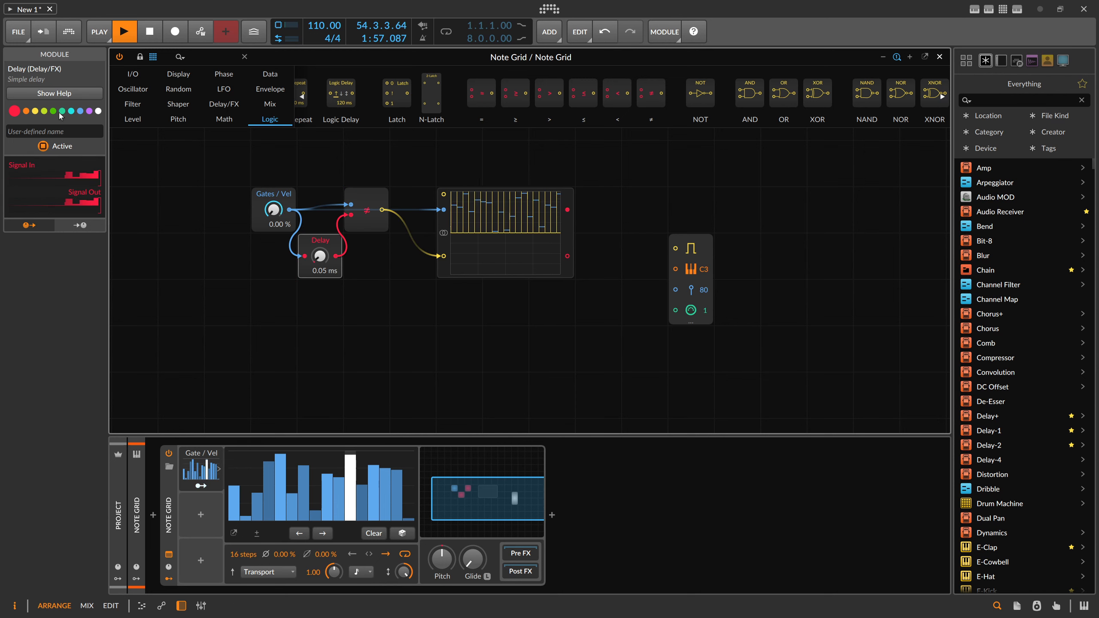
click(80, 111)
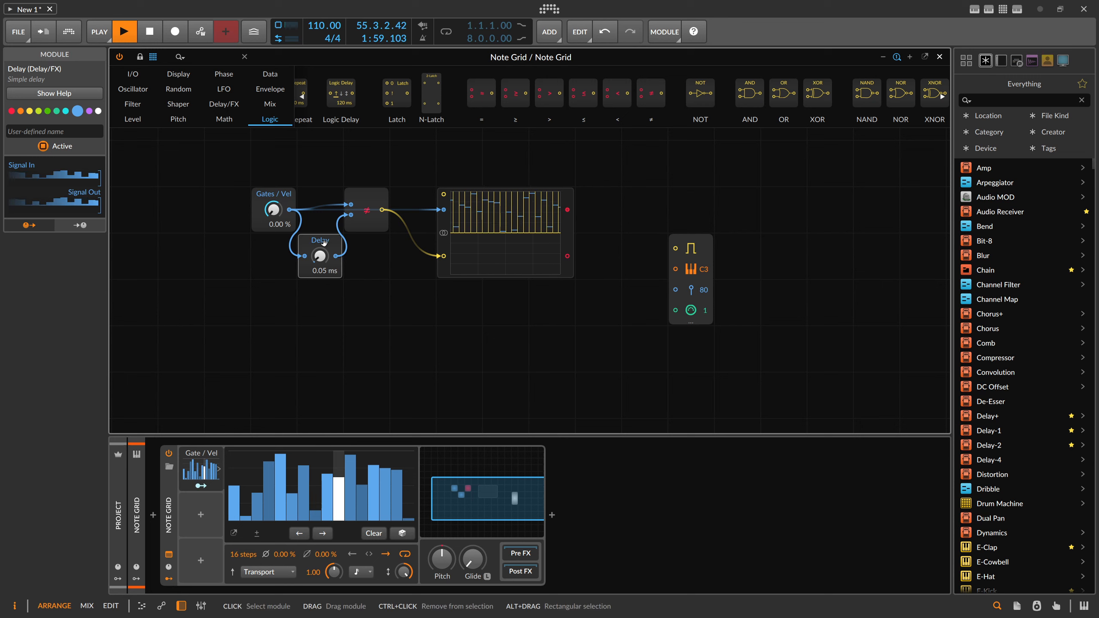
drag(295, 238, 297, 191)
Try the ≠ output on the note output's gate input, remove that cable and shift the Oscilloscope closer to the note output
drag(382, 210, 675, 248)
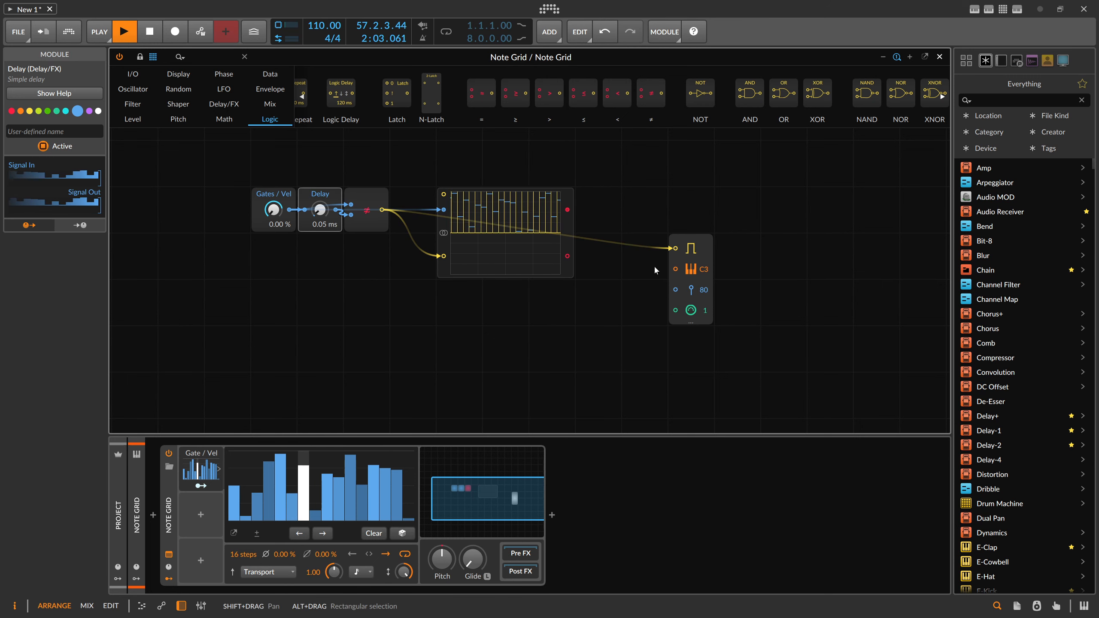
double_click(675, 248)
drag(447, 223, 505, 228)
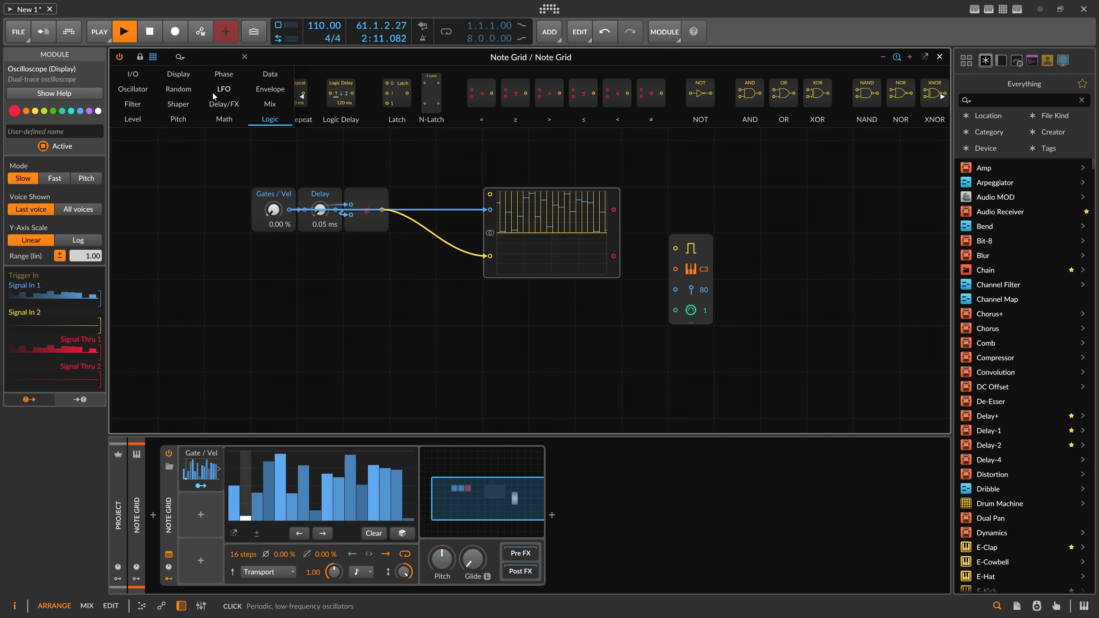
text(thre)
key(BackSpace)
key(BackSpace)
key(BackSpace)
key(BackSpace)
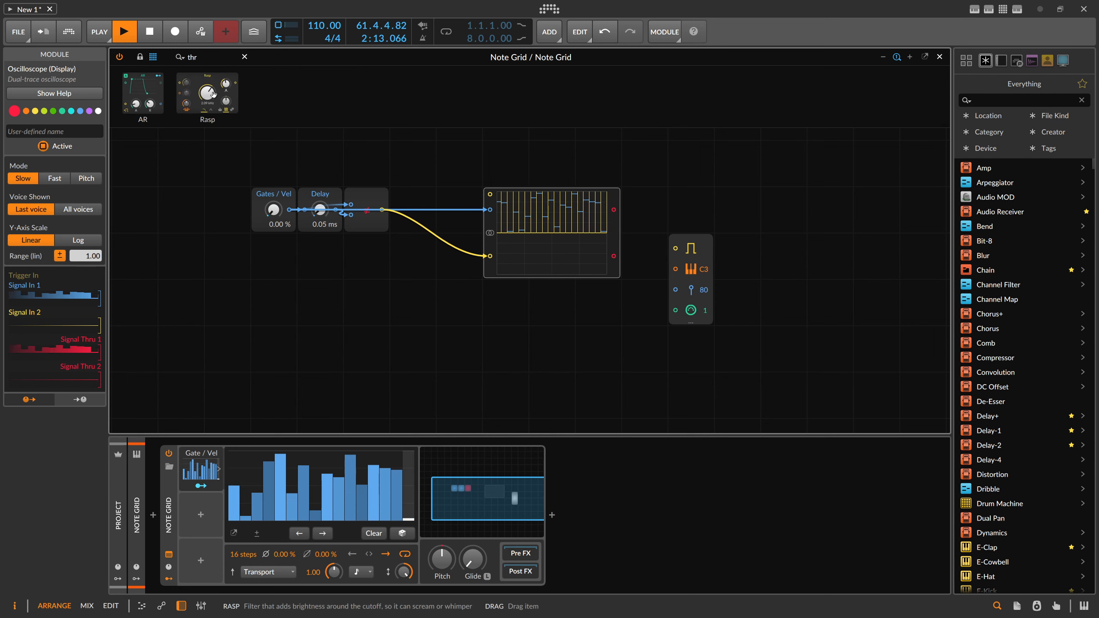
Add a Value module below Gates / Vel, named Threshold and set to 100 %
text(valu)
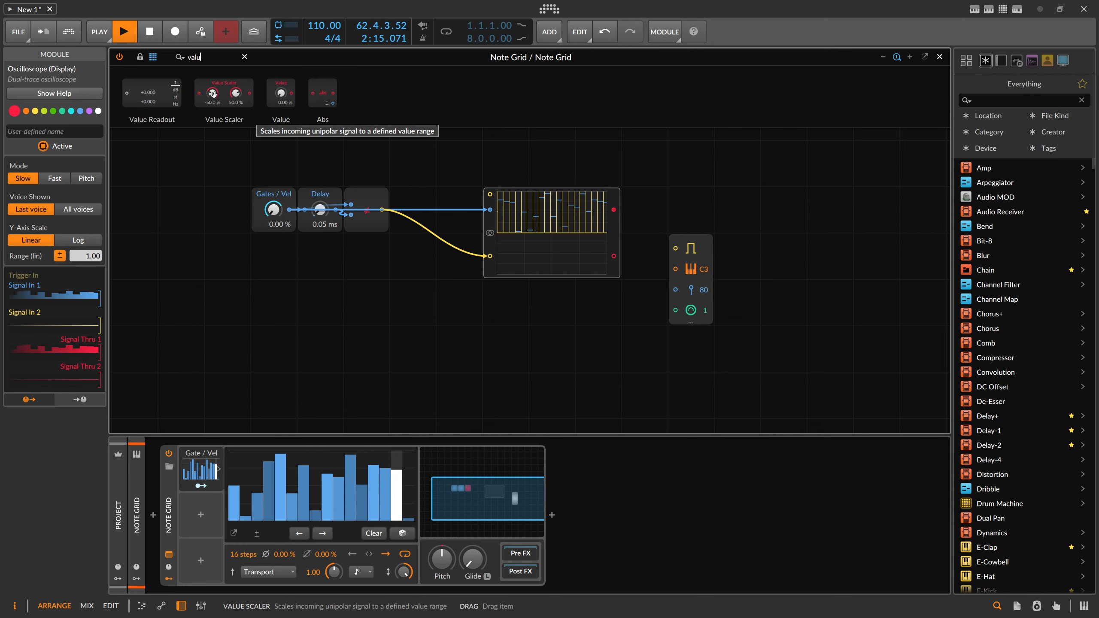
drag(281, 93, 261, 295)
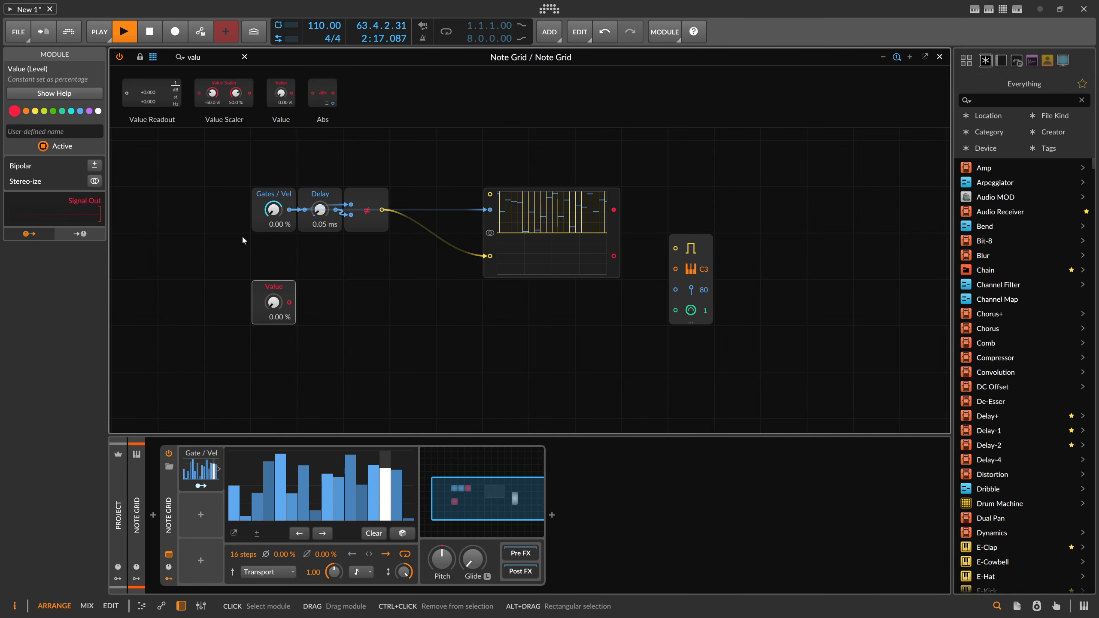
text(Thre)
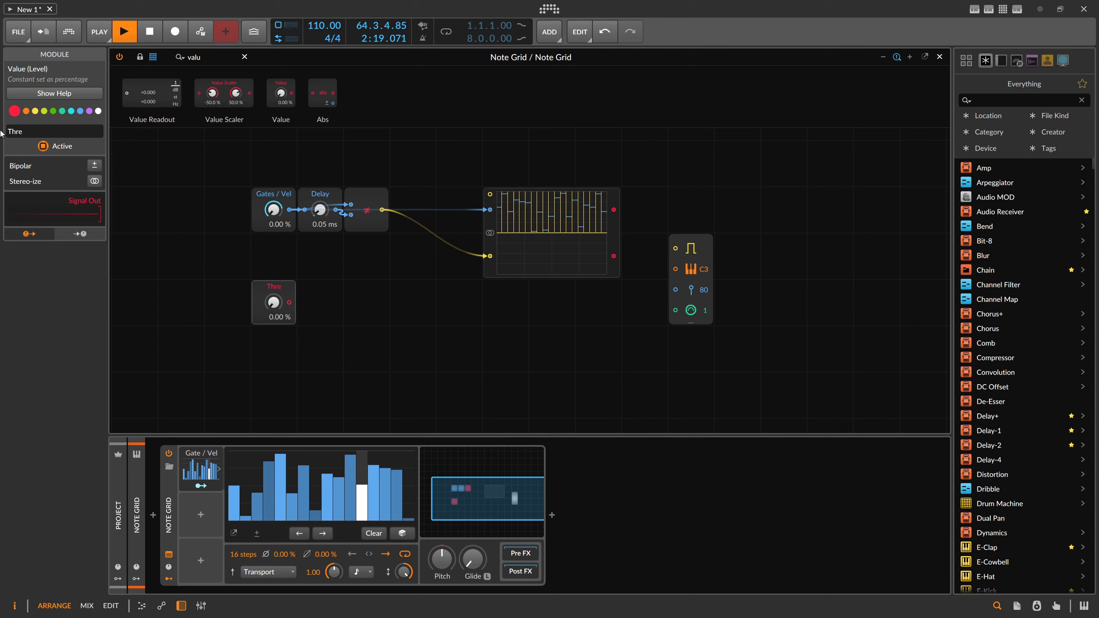
text(shold)
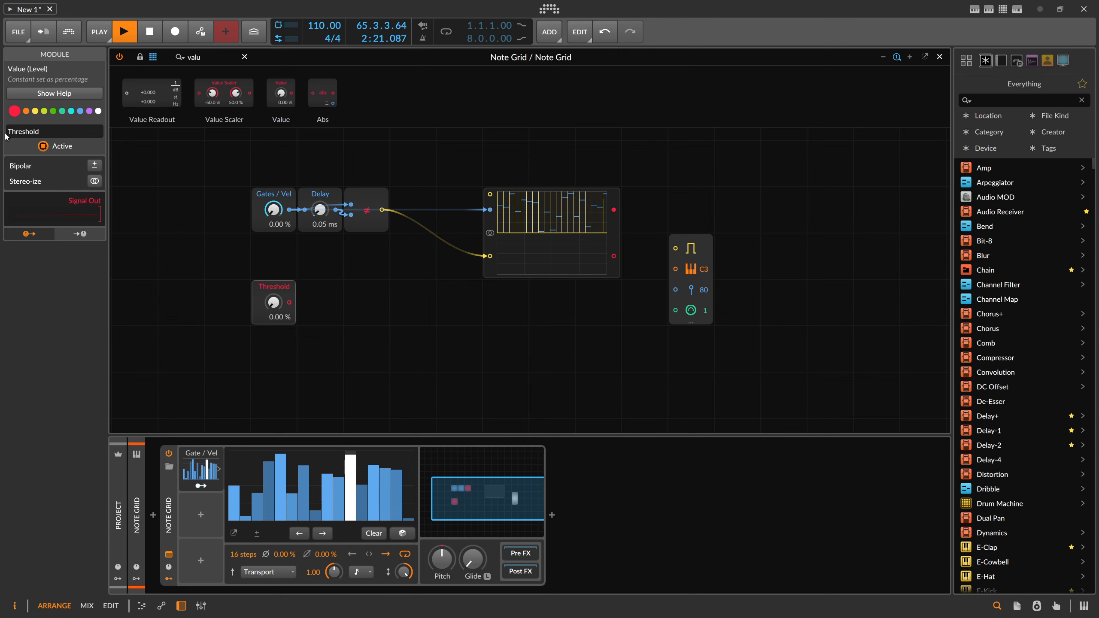
drag(273, 302, 273, 268)
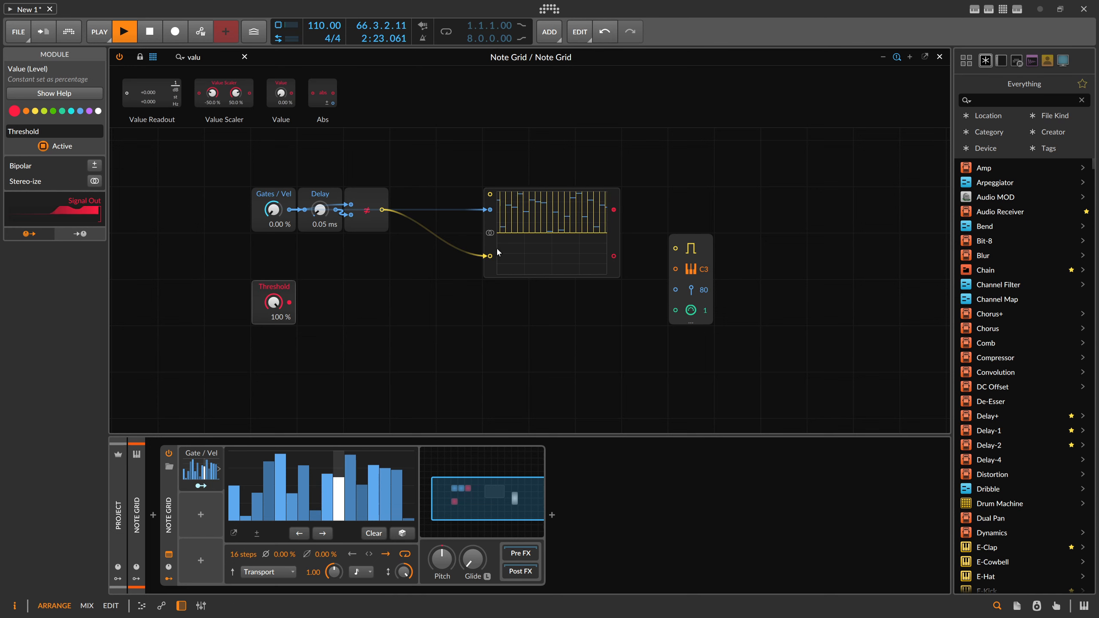
Rewire the Oscilloscope with Gates / Vel on its first signal input and the Threshold module, coloured green, on its second
double_click(489, 210)
double_click(490, 257)
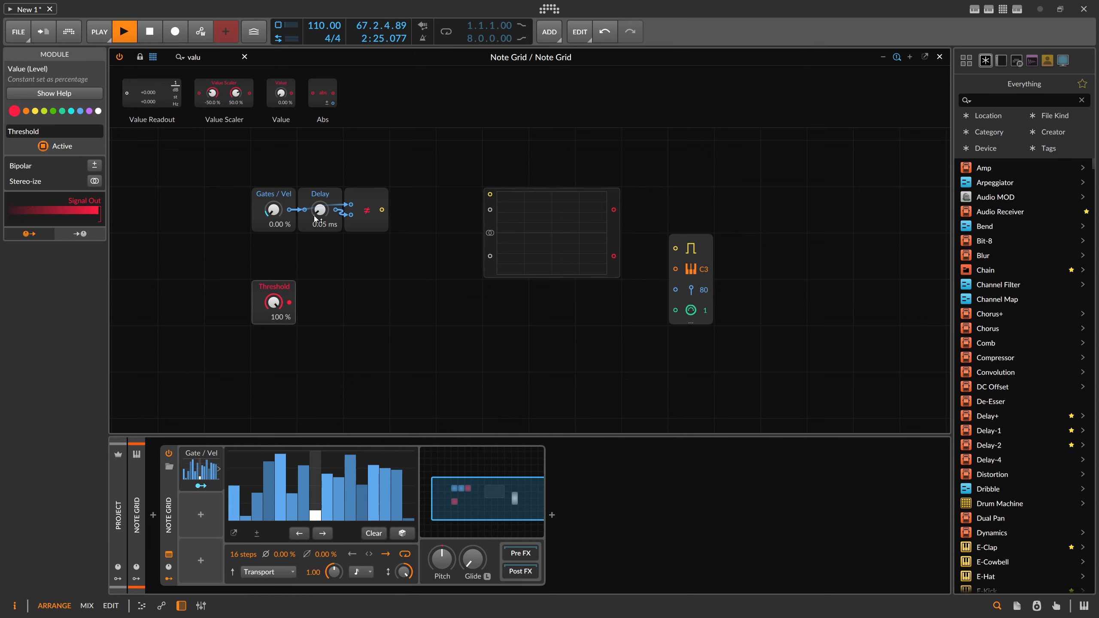
drag(460, 211, 489, 211)
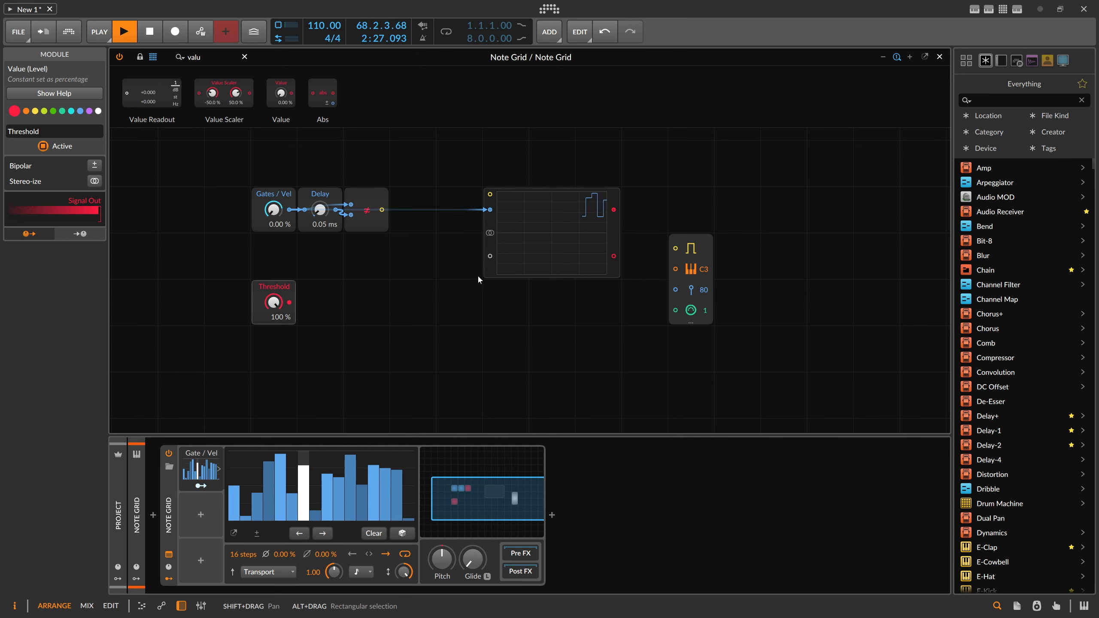
click(53, 111)
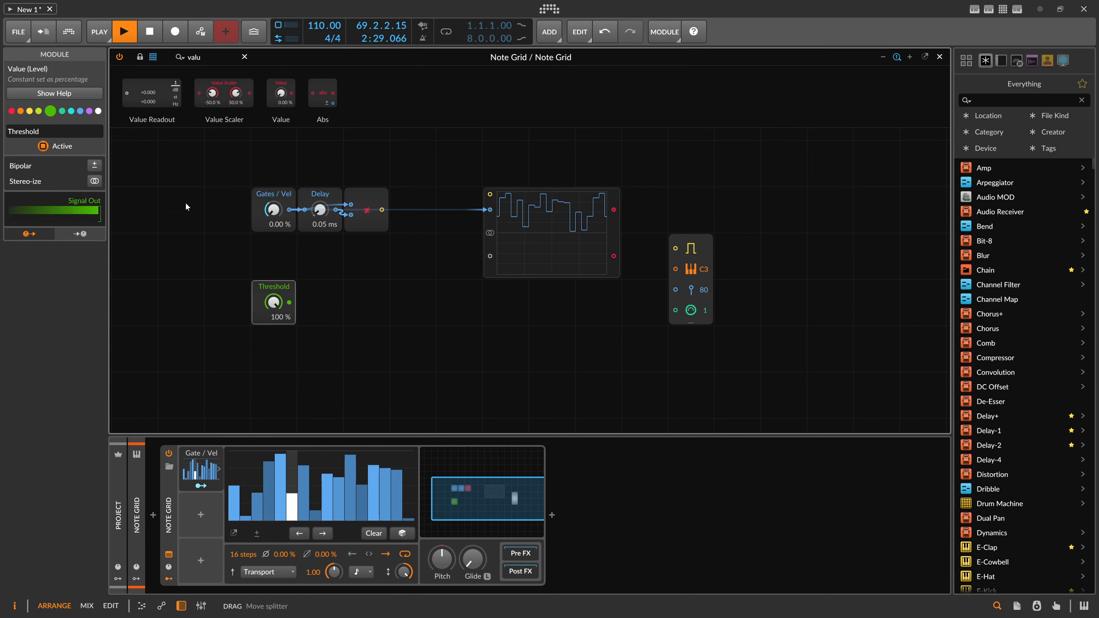
drag(289, 302, 489, 256)
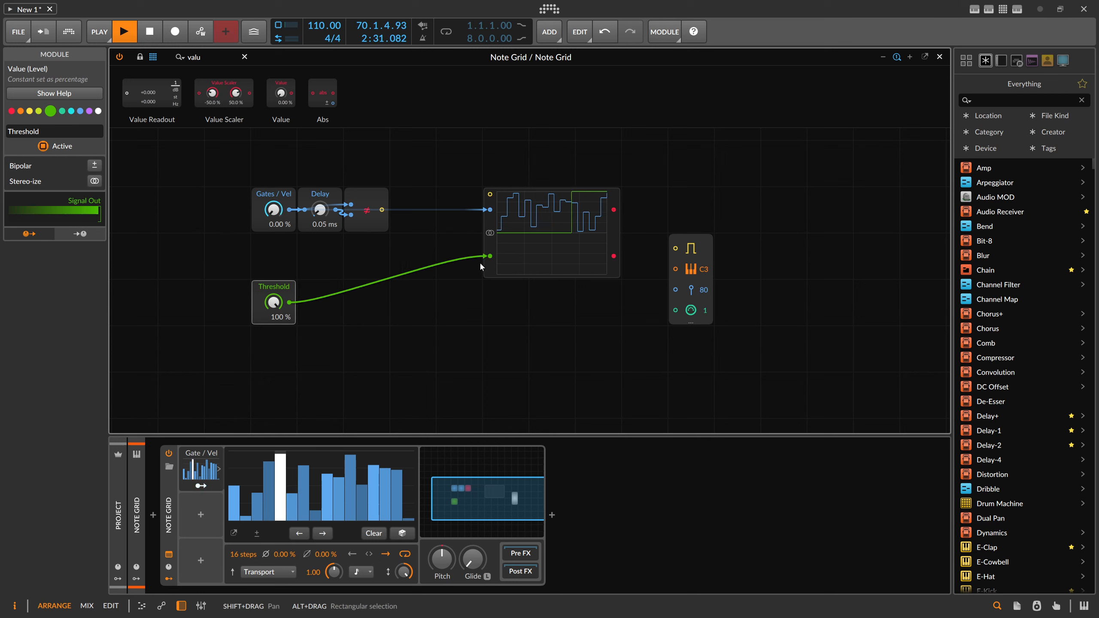
Try the Threshold at 48.7 % before setting it to 80.7 %
mouse_move(274, 302)
mouse_down()
mouse_move(273, 320)
mouse_move(273, 300)
mouse_up()
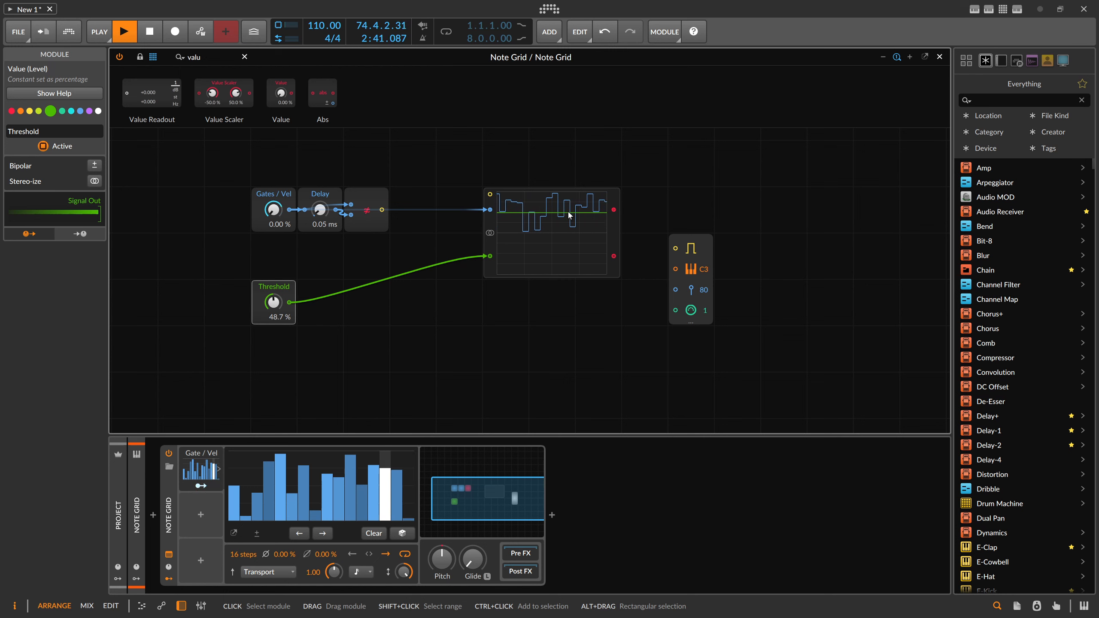
drag(273, 302, 273, 300)
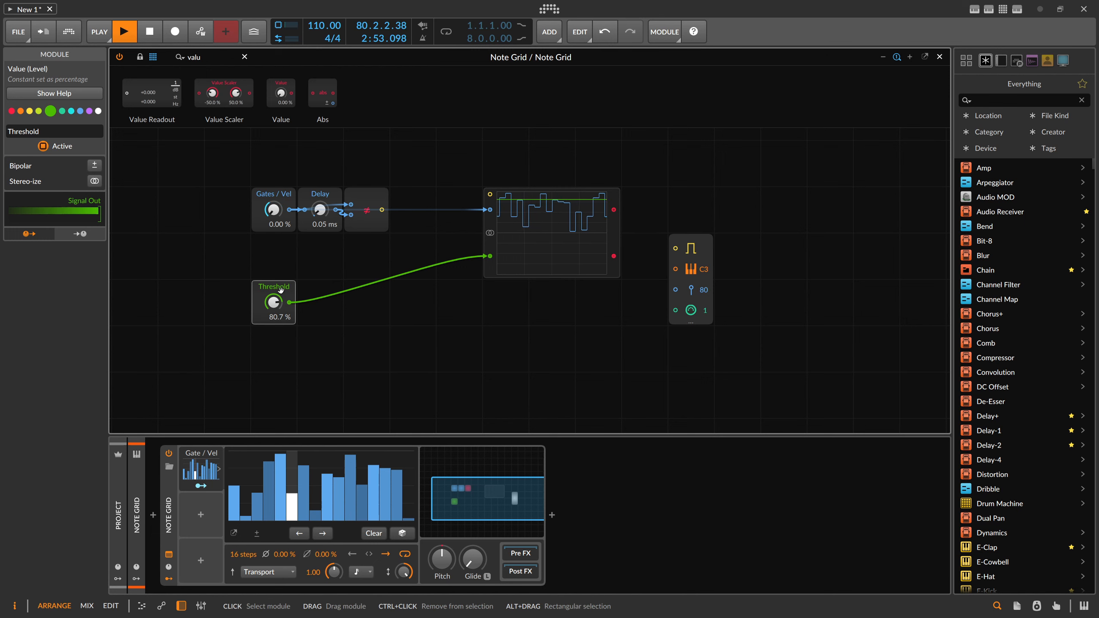
Search the modules for "min" and add a MinMax module beside the Threshold, below the ≠ module
drag(211, 58, 125, 57)
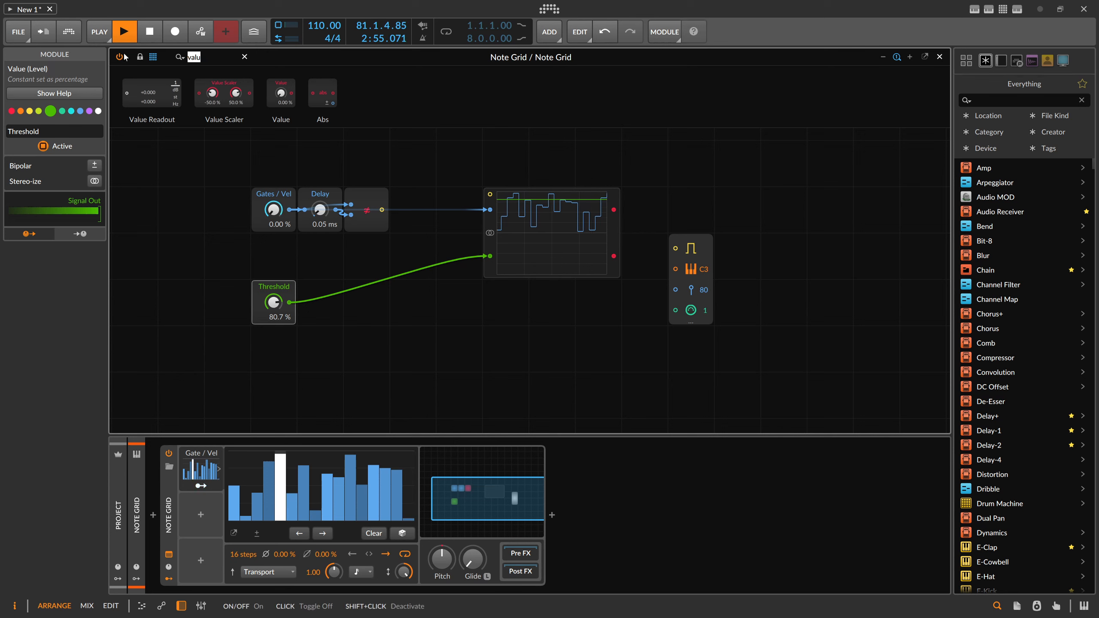
key(BackSpace)
text(min)
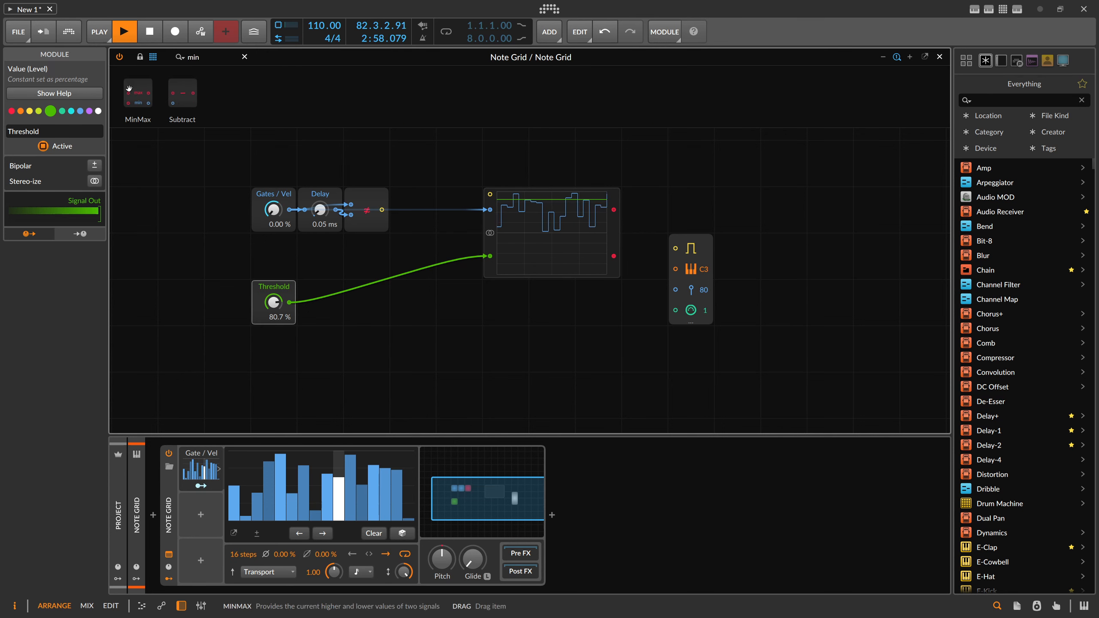
drag(128, 89, 350, 286)
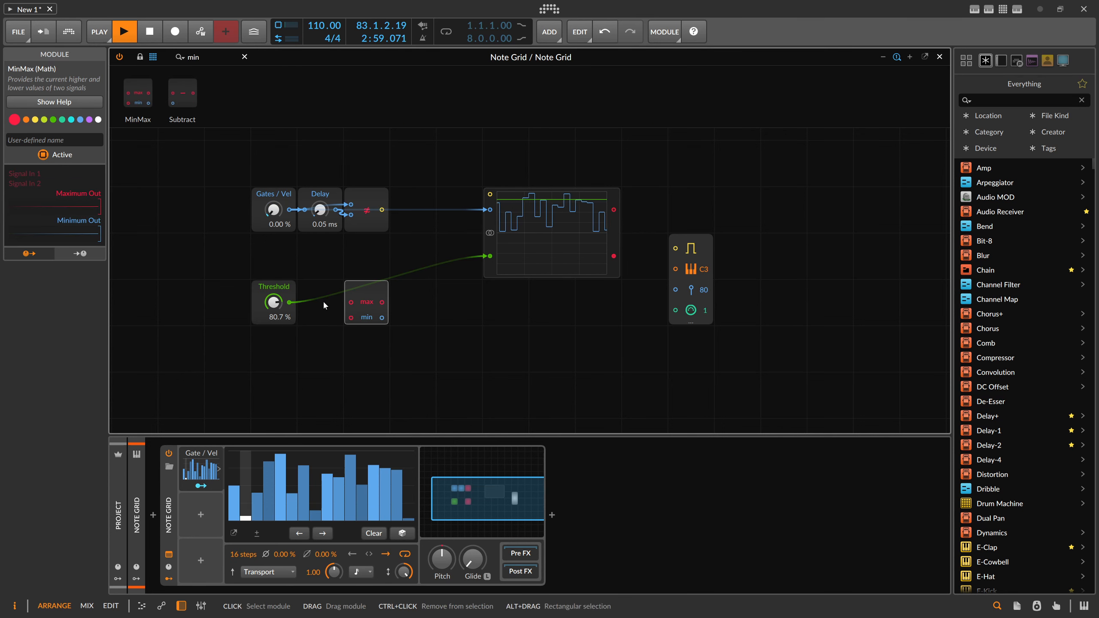
Connect Gates / Vel to the first MinMax input and Threshold to the second
drag(289, 302, 351, 318)
double_click(350, 301)
drag(288, 210, 350, 302)
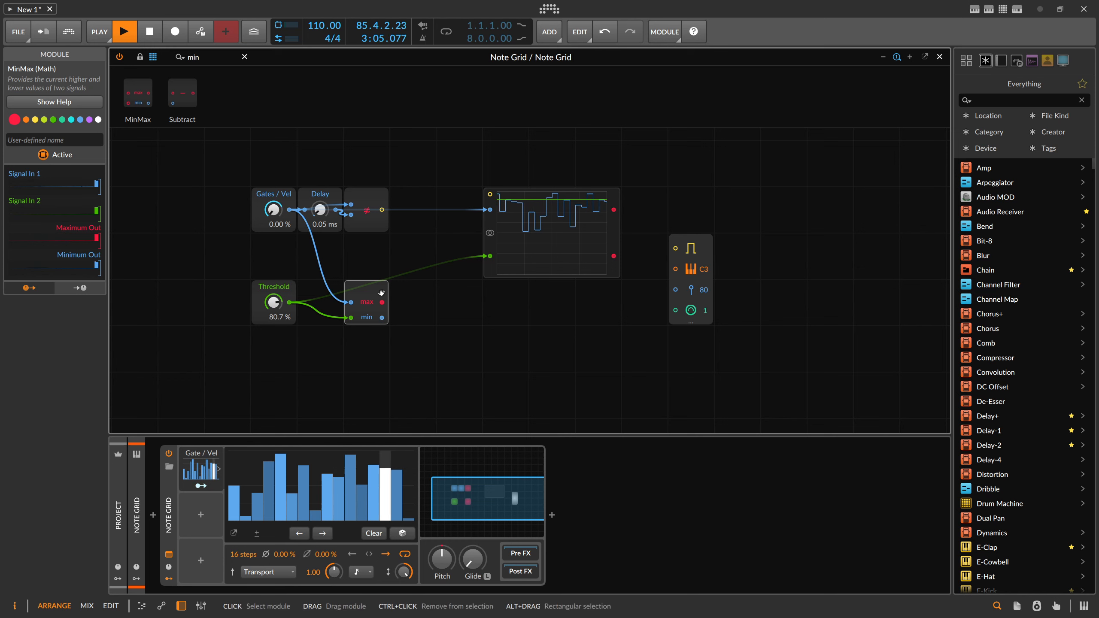
Colour MinMax purple and make its max output the Oscilloscope's only source, on the second signal input
click(90, 120)
drag(381, 302, 490, 257)
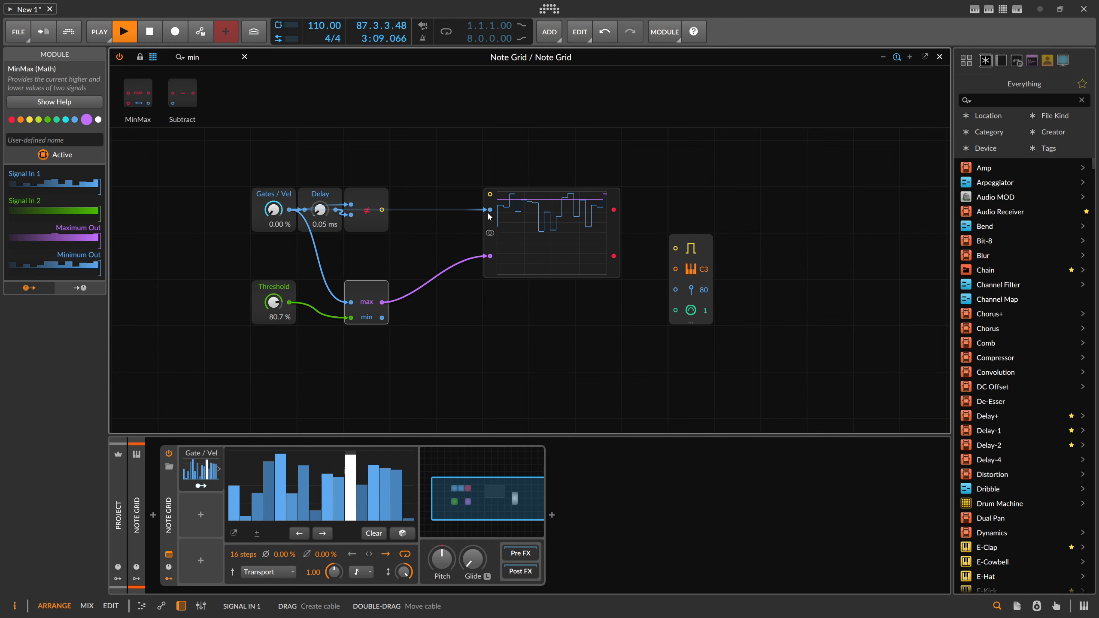
drag(490, 210, 415, 215)
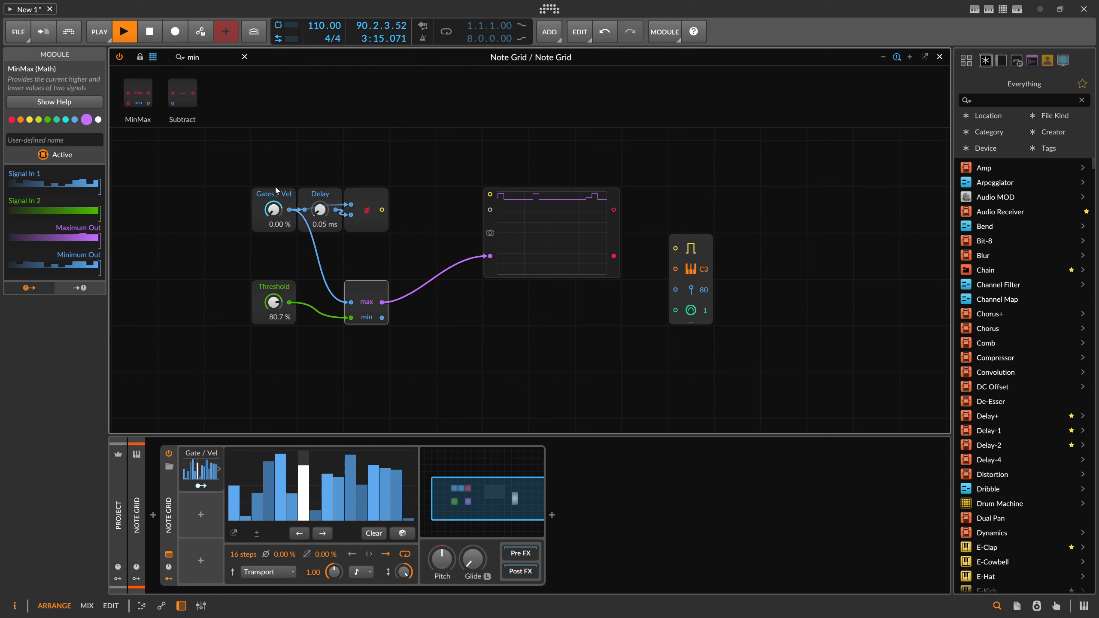
click(287, 228)
click(272, 295)
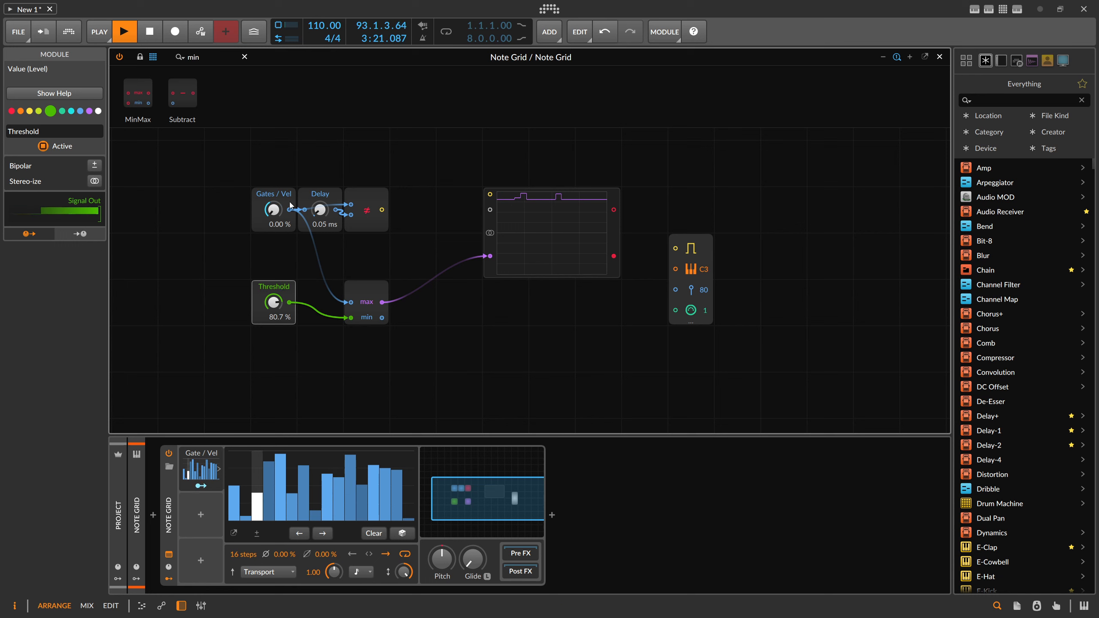
Try the Threshold at 40.3 % and 44.7 % before setting it to 77.3 %
click(273, 195)
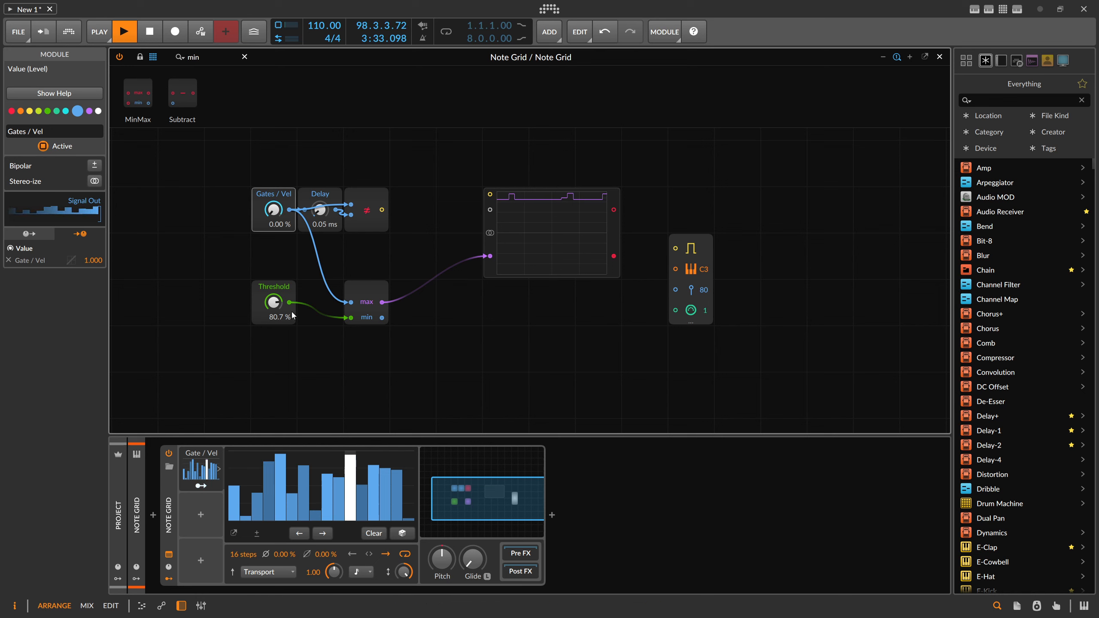
click(280, 285)
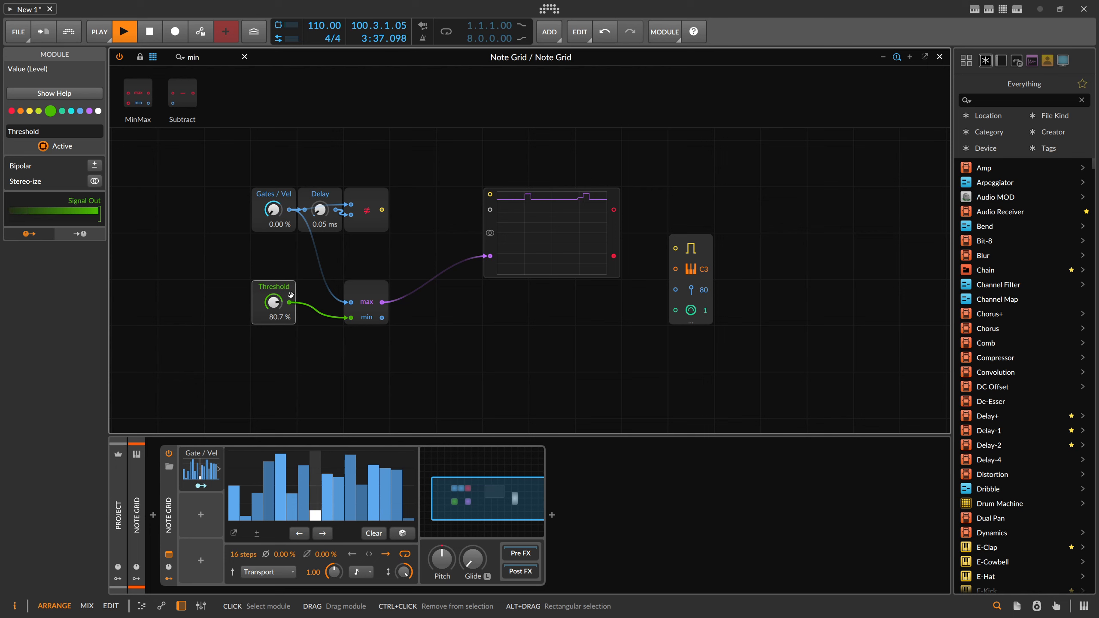
drag(273, 302, 273, 328)
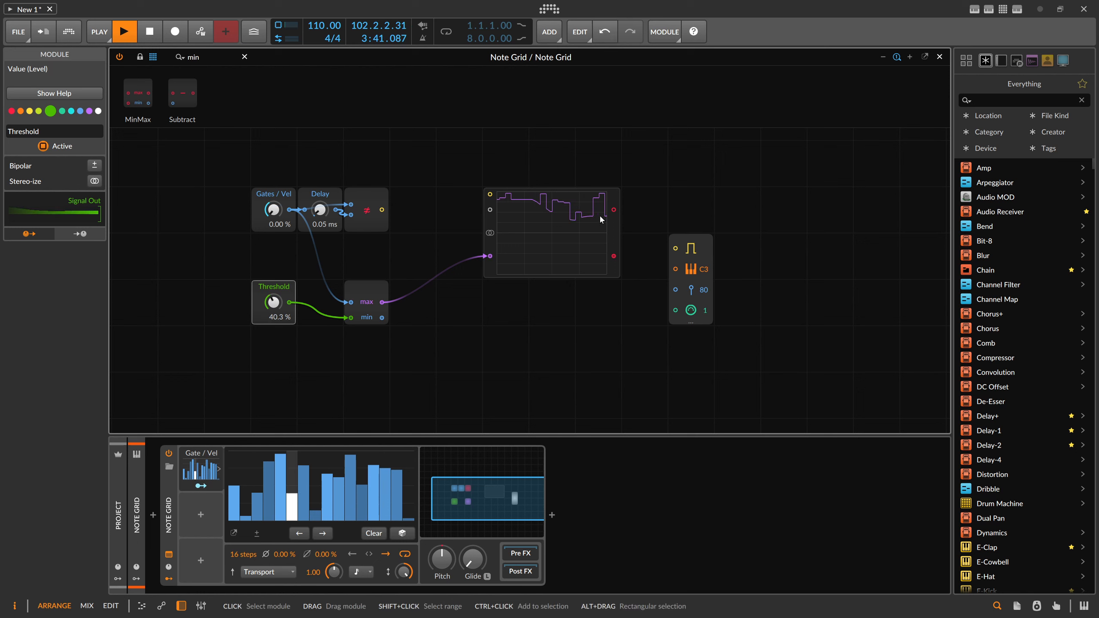
drag(273, 302, 273, 298)
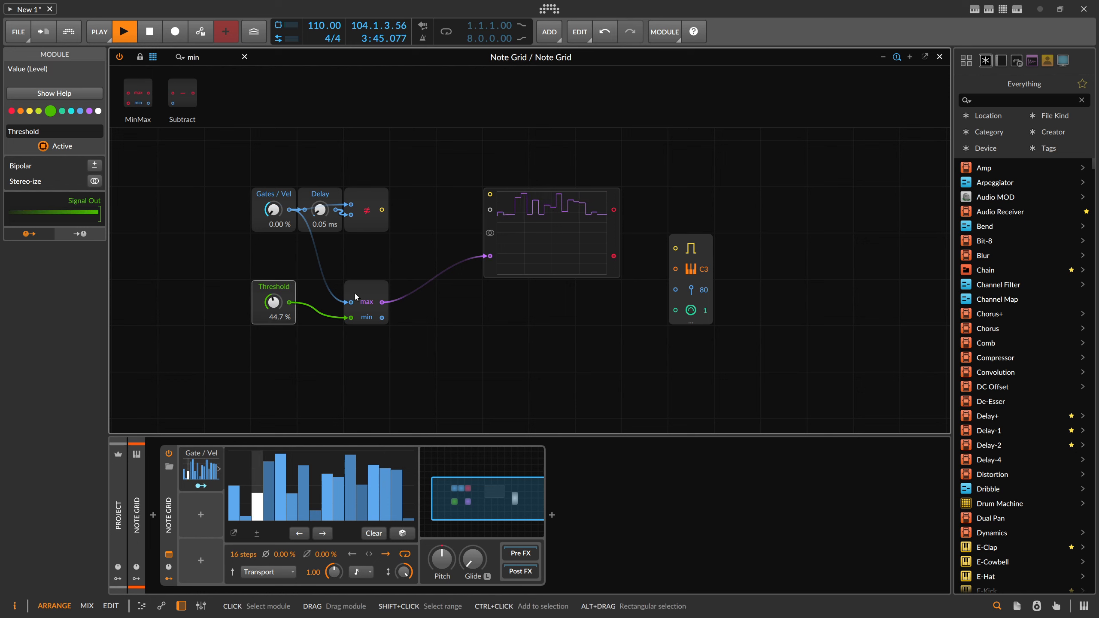
drag(273, 302, 273, 282)
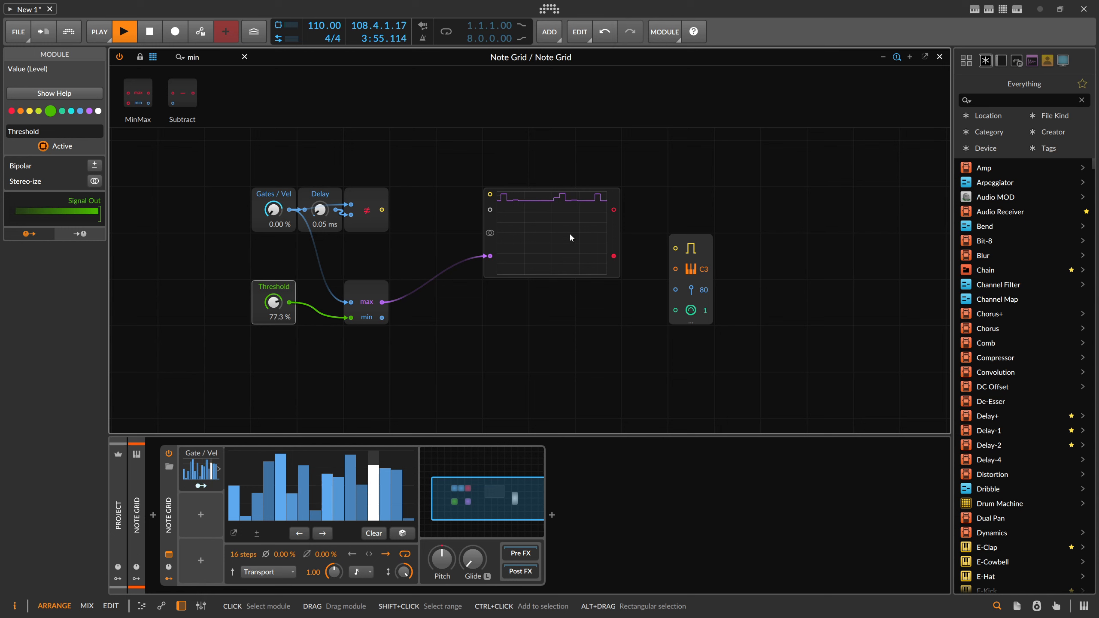
Add a Subtract module between MinMax's max output and the Oscilloscope, and connect Threshold to its second input
drag(182, 93, 413, 302)
drag(290, 302, 397, 318)
click(356, 298)
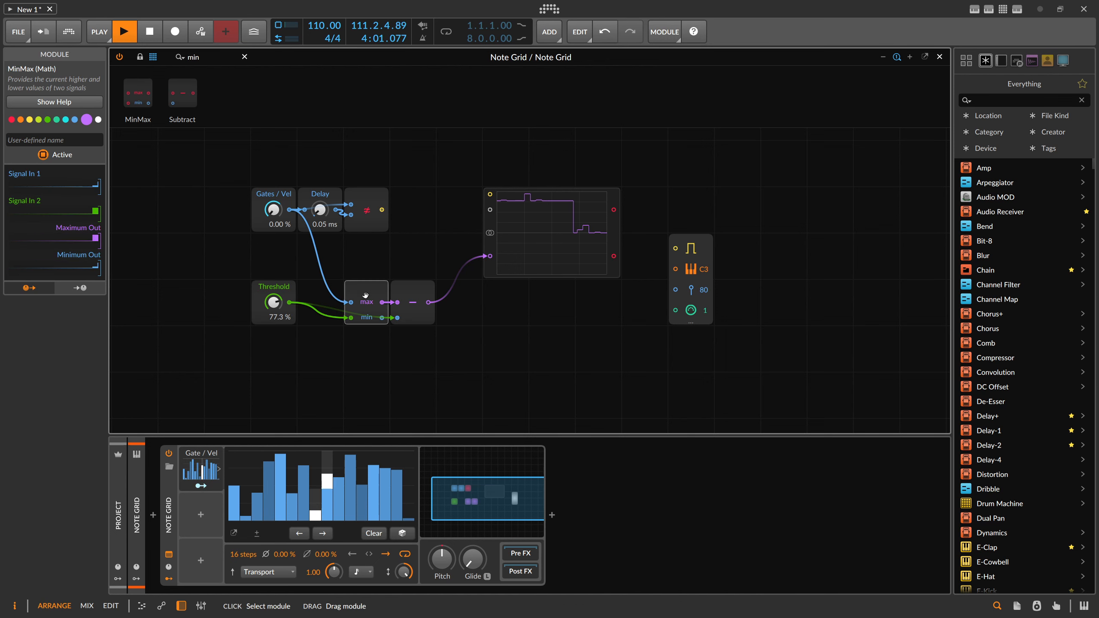
Try the Threshold at 100 %, 59.3 % and 19.3 % before setting it to 73.3 %
click(275, 295)
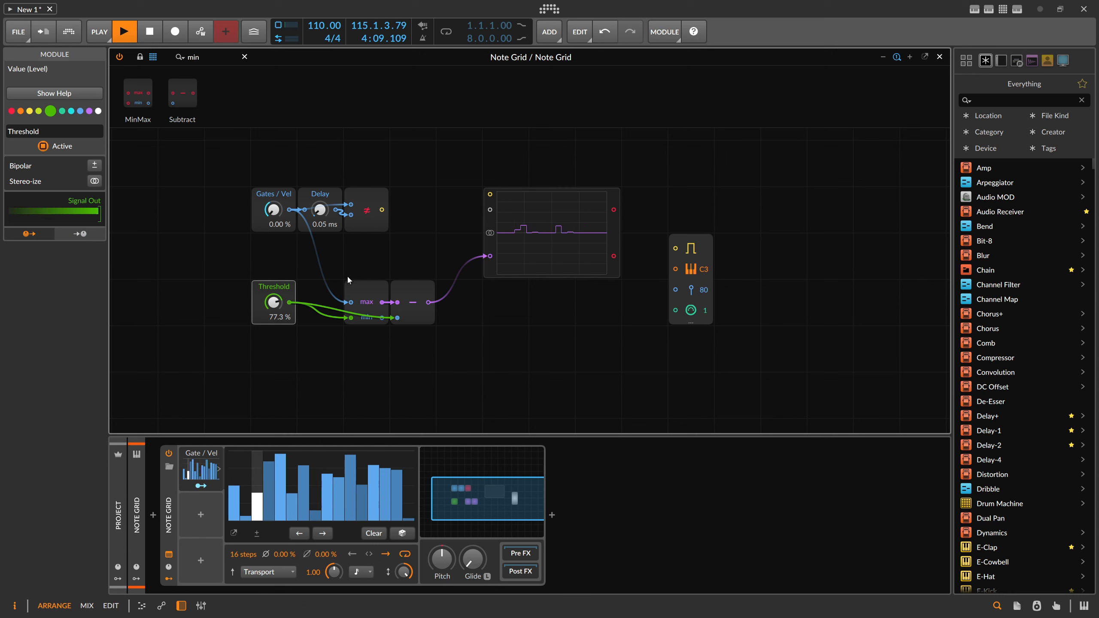
drag(274, 301, 273, 247)
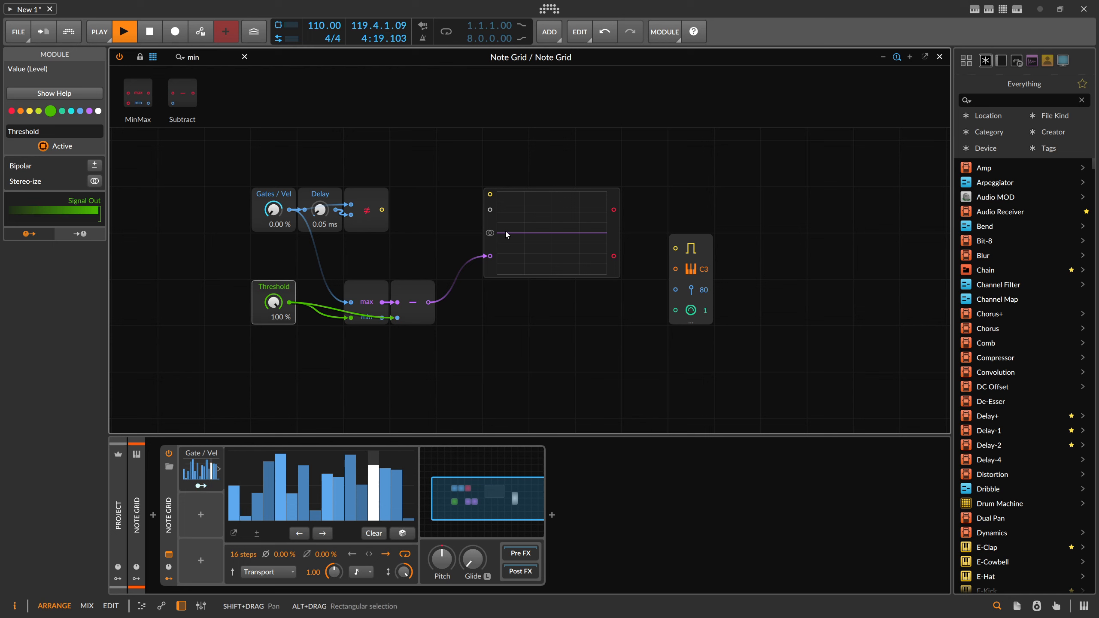
drag(274, 302, 274, 309)
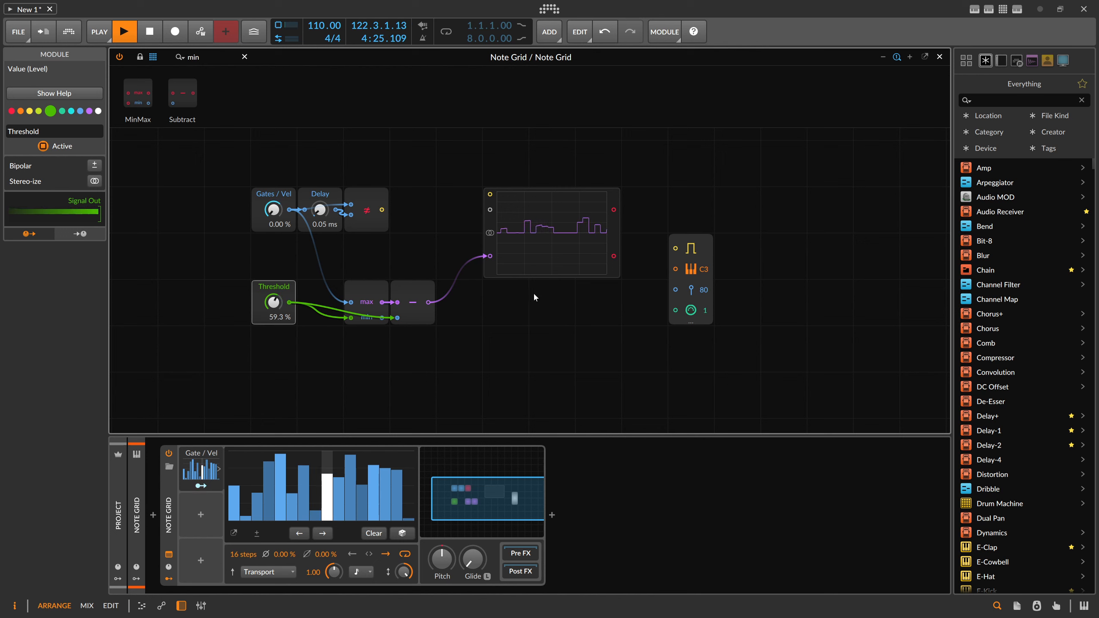
drag(273, 302, 274, 315)
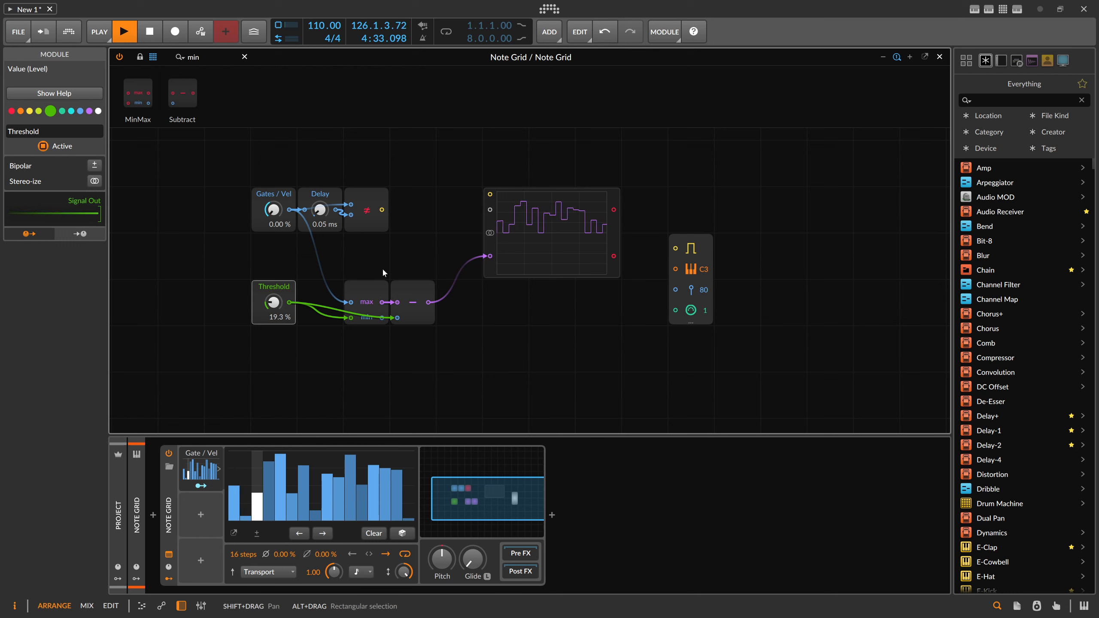
drag(273, 302, 273, 276)
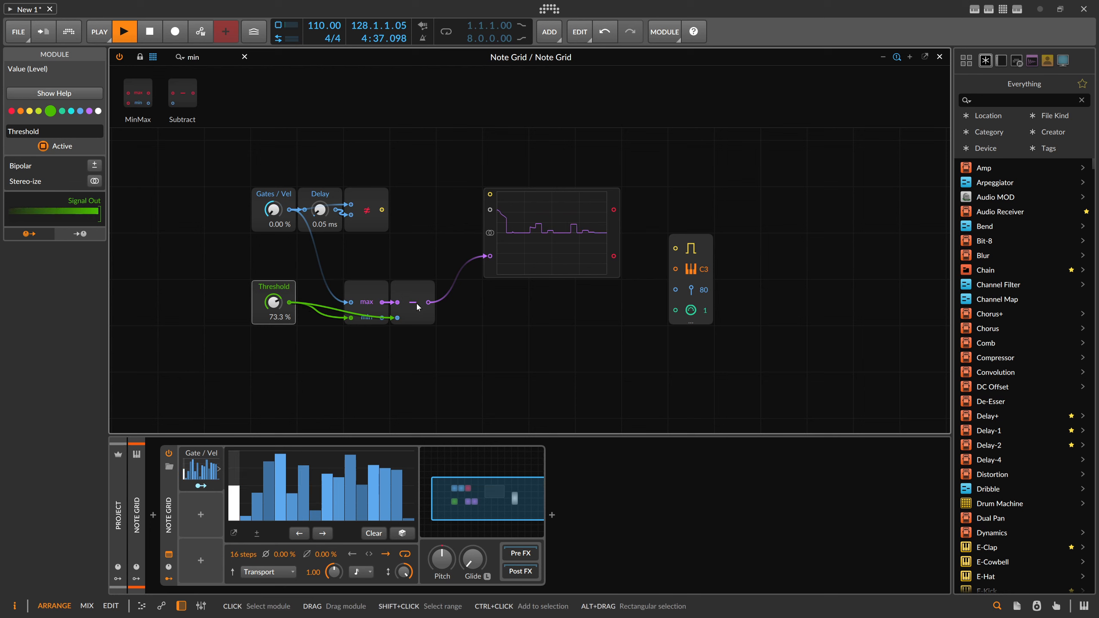
Add a purple Ceil module after Subtract, with its ceiling output feeding the Oscilloscope's second signal input
drag(207, 57, 186, 58)
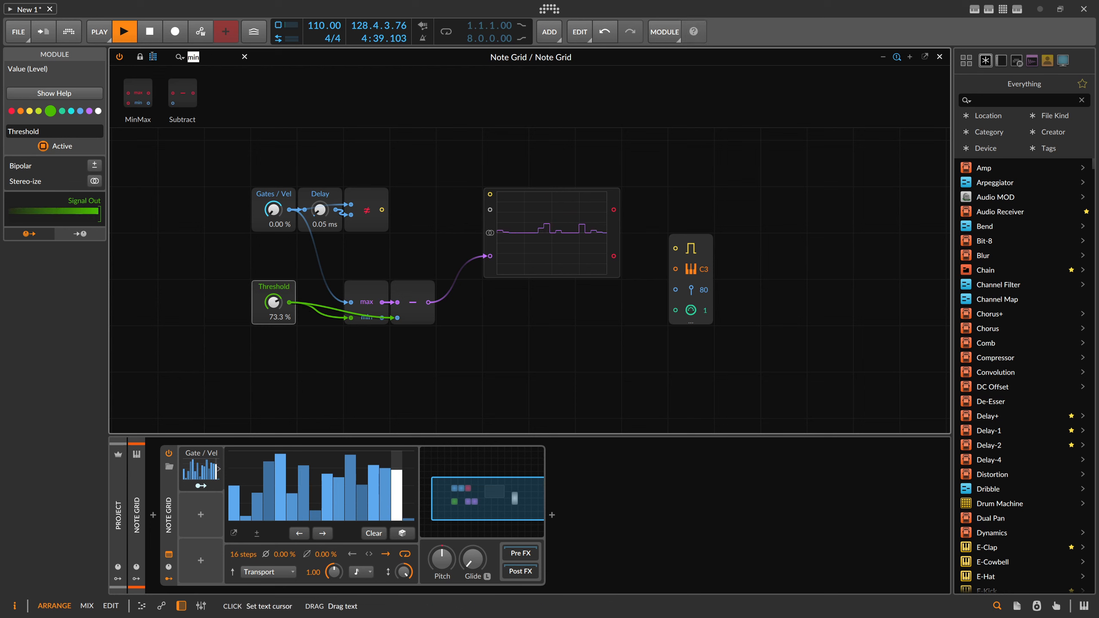
text(ceil)
drag(137, 93, 462, 313)
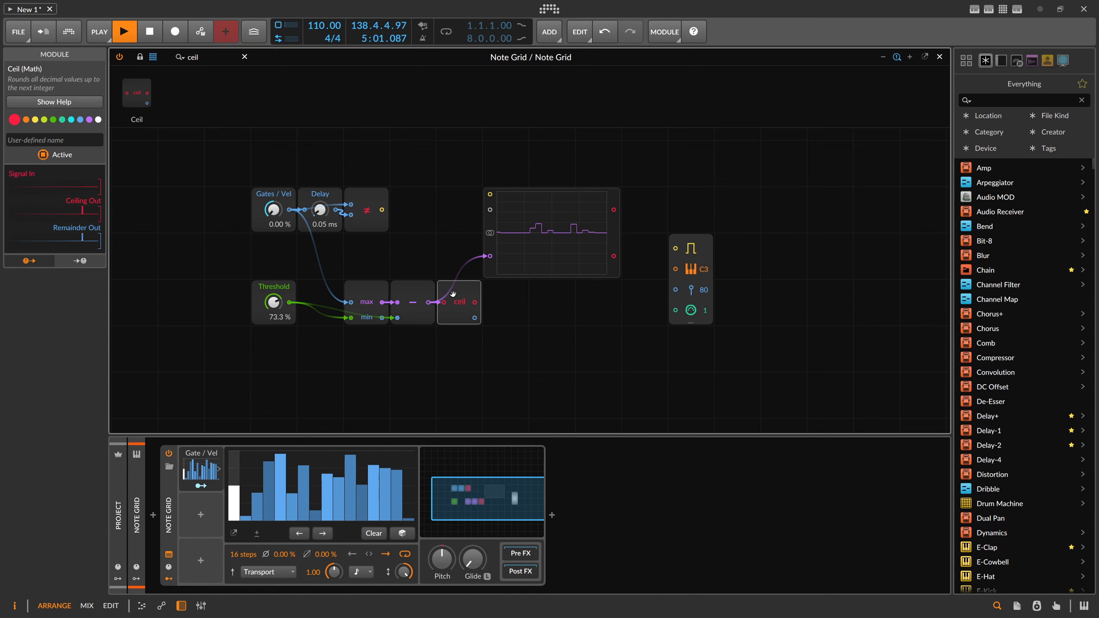
drag(475, 303, 490, 256)
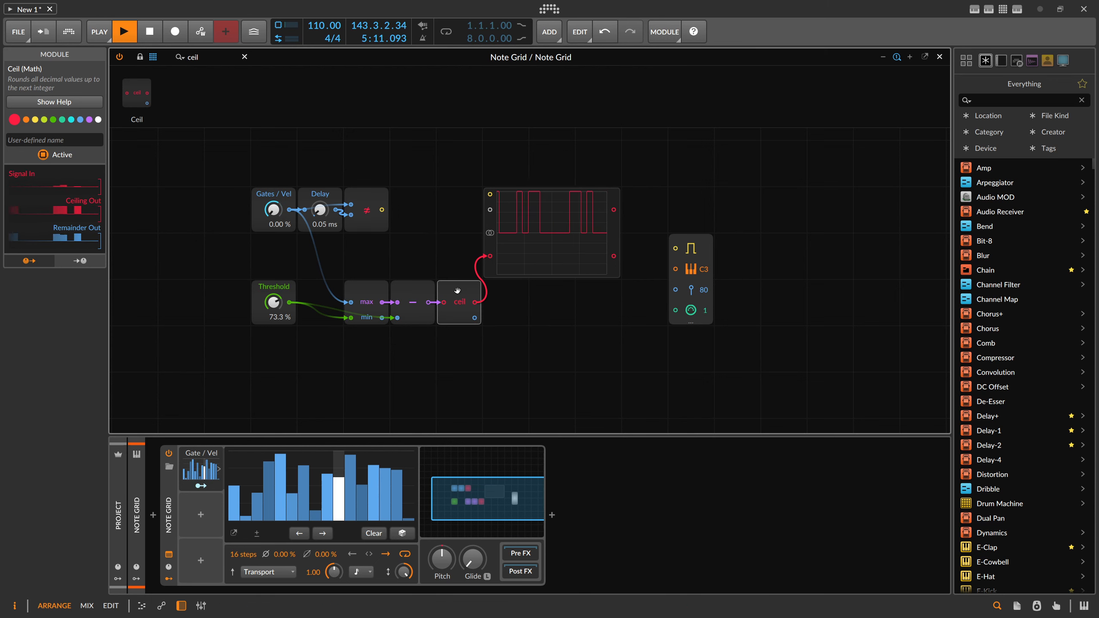
click(89, 120)
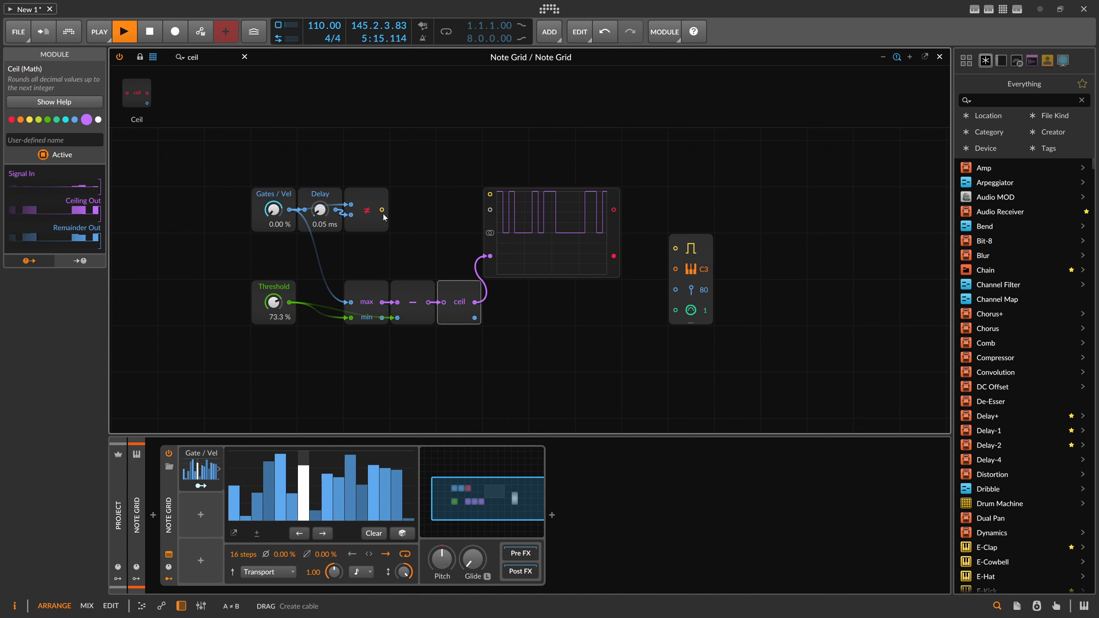
Set the Threshold to 85.0 % and connect the ≠ output to the Oscilloscope's first signal input
drag(274, 303, 274, 285)
drag(382, 209, 490, 209)
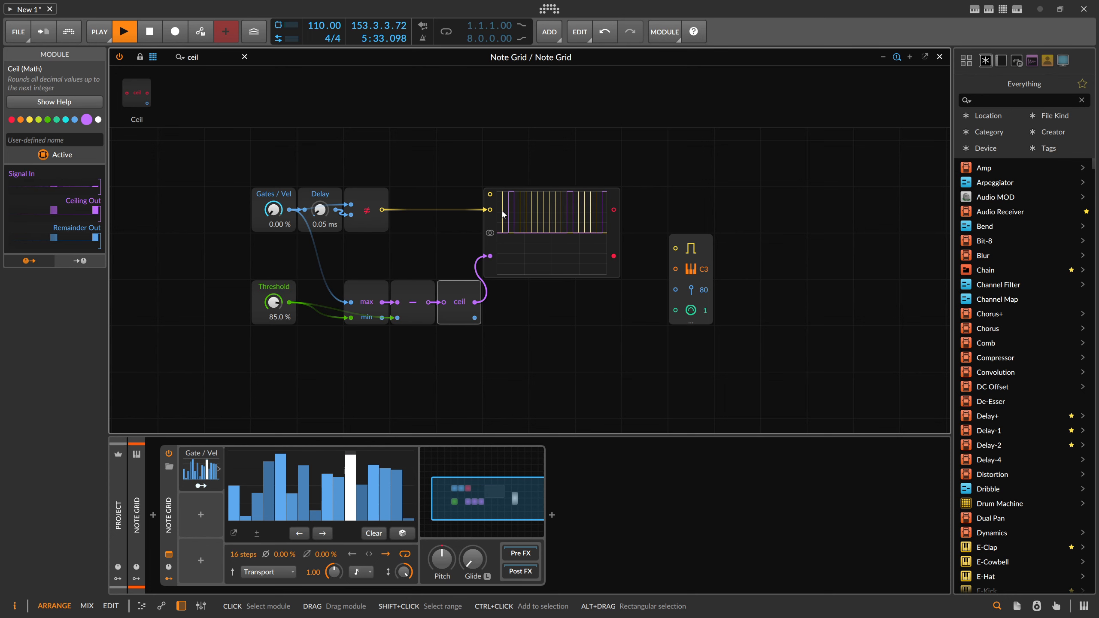
Insert an AND logic module between ≠ and the Oscilloscope, and connect Ceil's ceiling output to its second input
drag(212, 58, 169, 61)
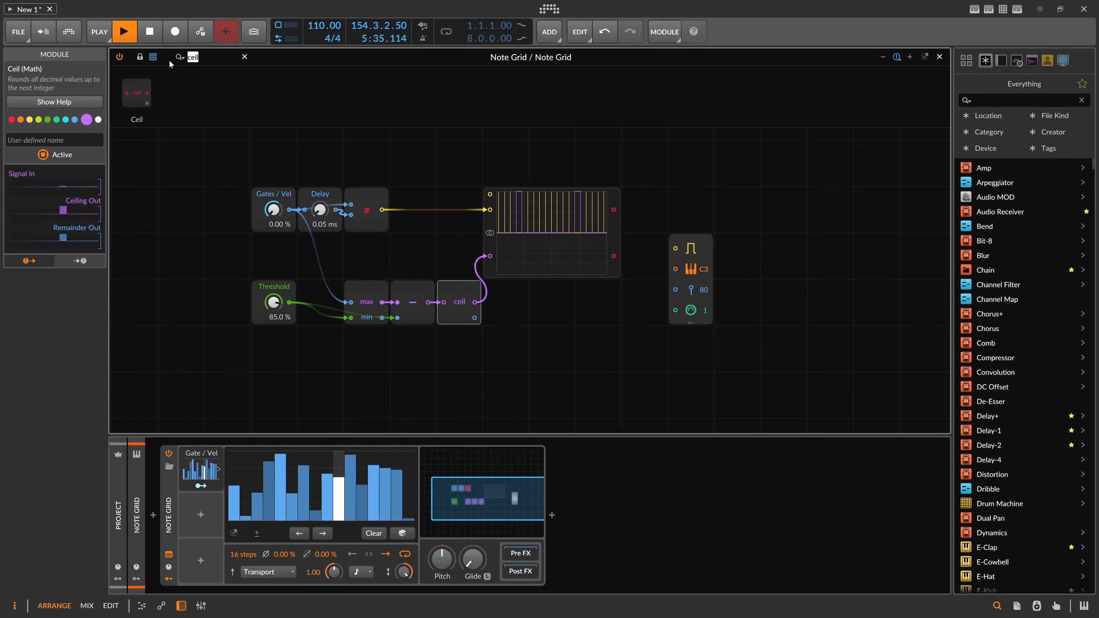
key(BackSpace)
scroll(674, 116, down, 1)
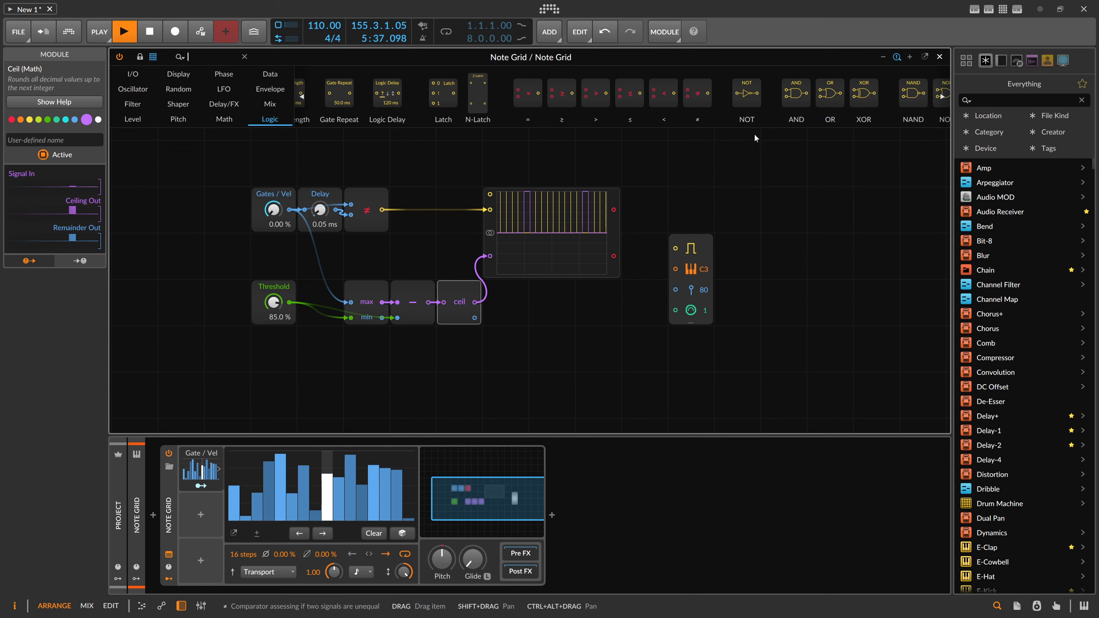
drag(485, 201, 490, 210)
drag(475, 303, 446, 221)
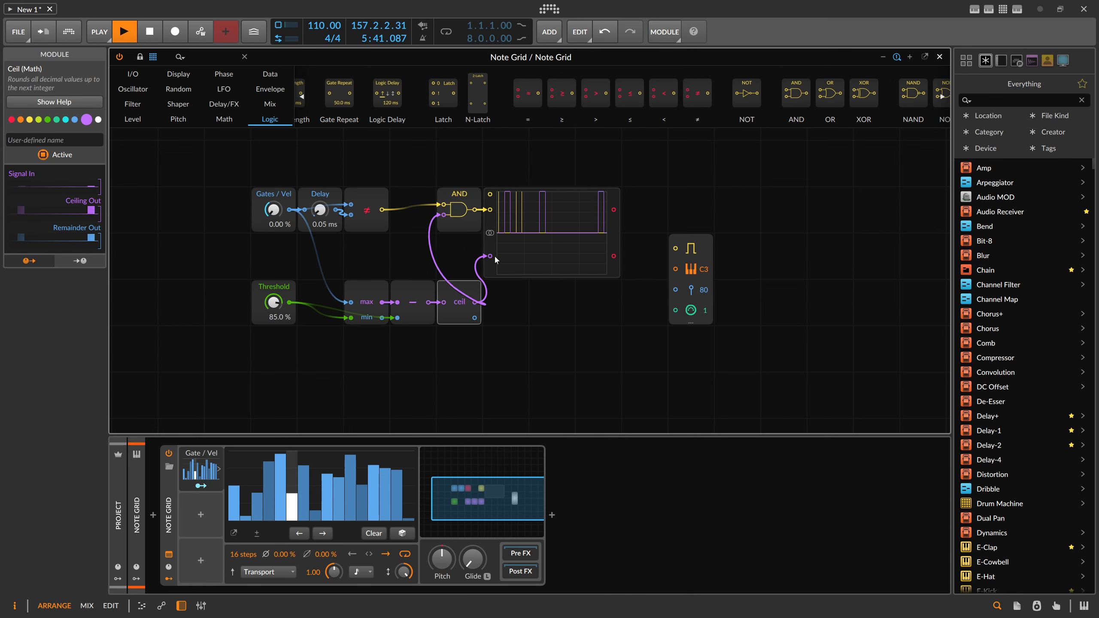
Disconnect Ceil from the Oscilloscope and move the Oscilloscope to the far side of the note output module
drag(491, 256, 460, 235)
click(521, 250)
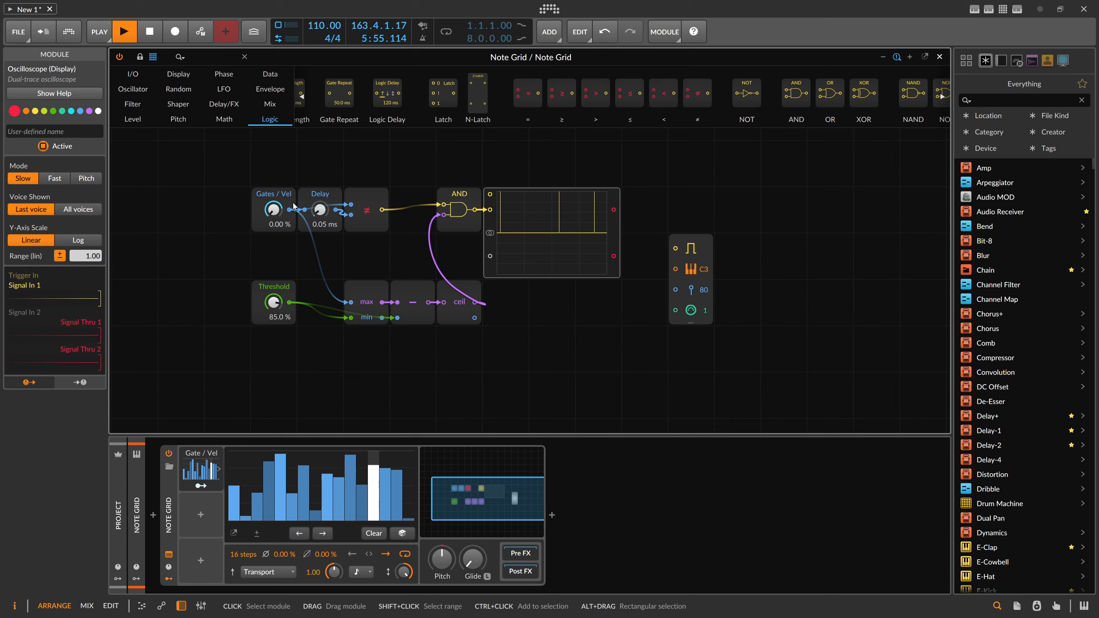
click(476, 214)
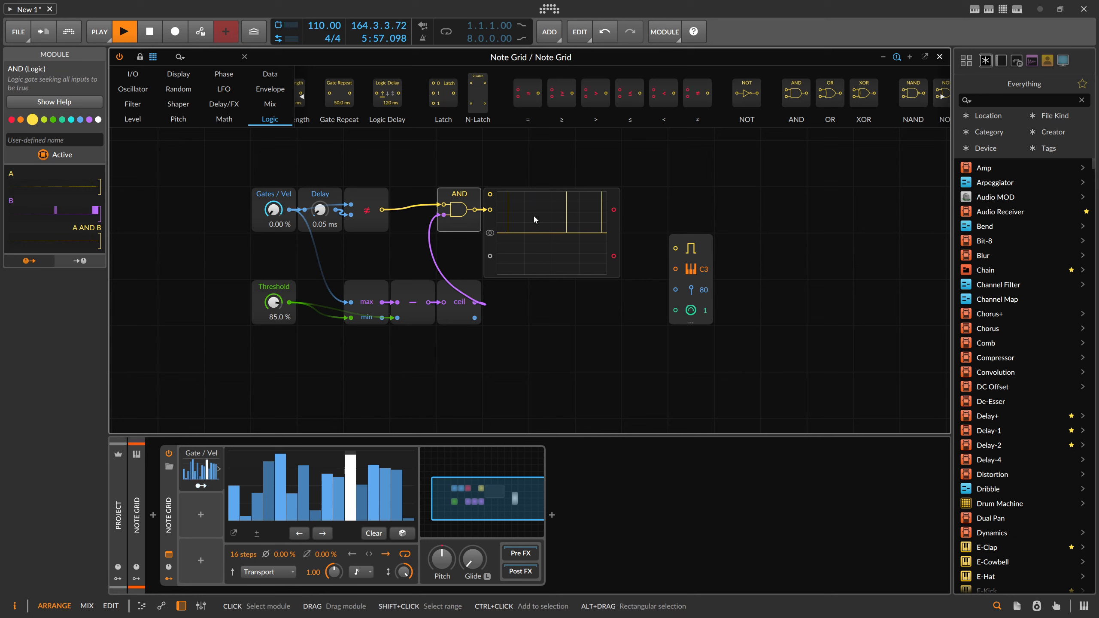
drag(535, 227, 814, 225)
Connect AND to the note output's gate input with pitch C1, and shift MinMax, Subtract and Ceil right beside Threshold
drag(475, 210, 675, 248)
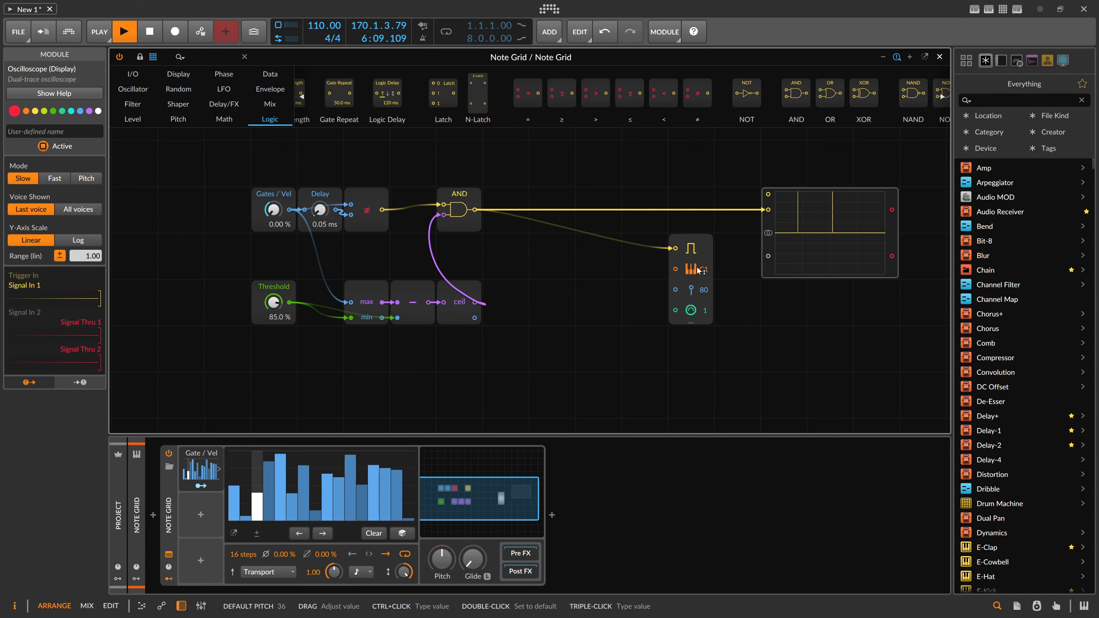
drag(514, 279, 314, 300)
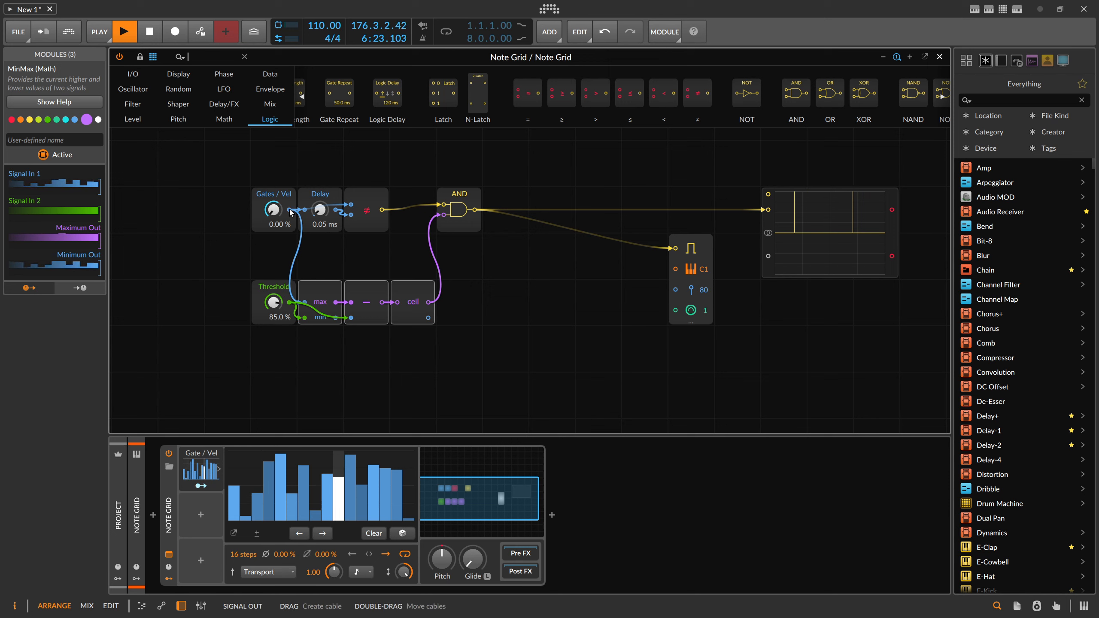
Feed the Gates / Vel signal into the note output's velocity input and the Oscilloscope's second signal input
drag(336, 211, 675, 290)
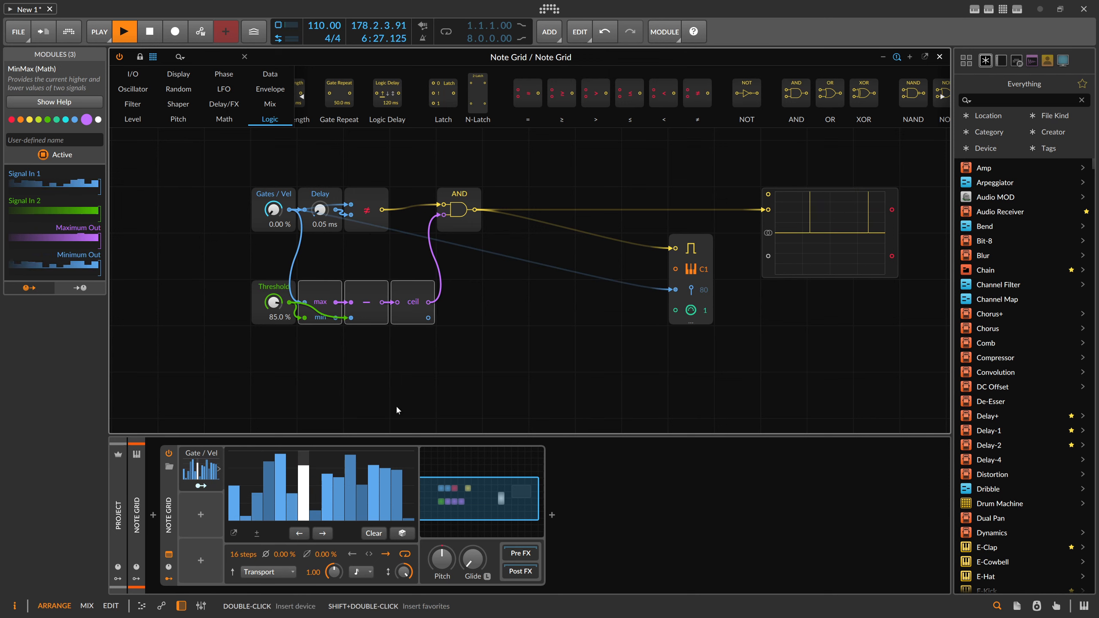
drag(289, 210, 768, 256)
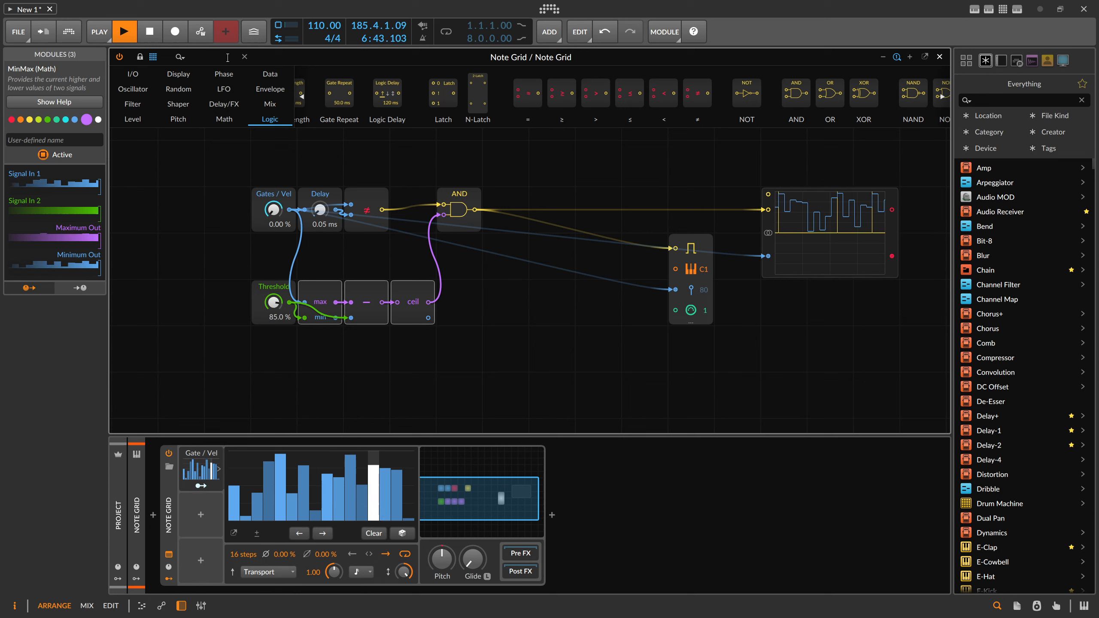
Search the modules for "sam" and insert a Sample / Hold before the note output's velocity input, triggered by AND
text(sam)
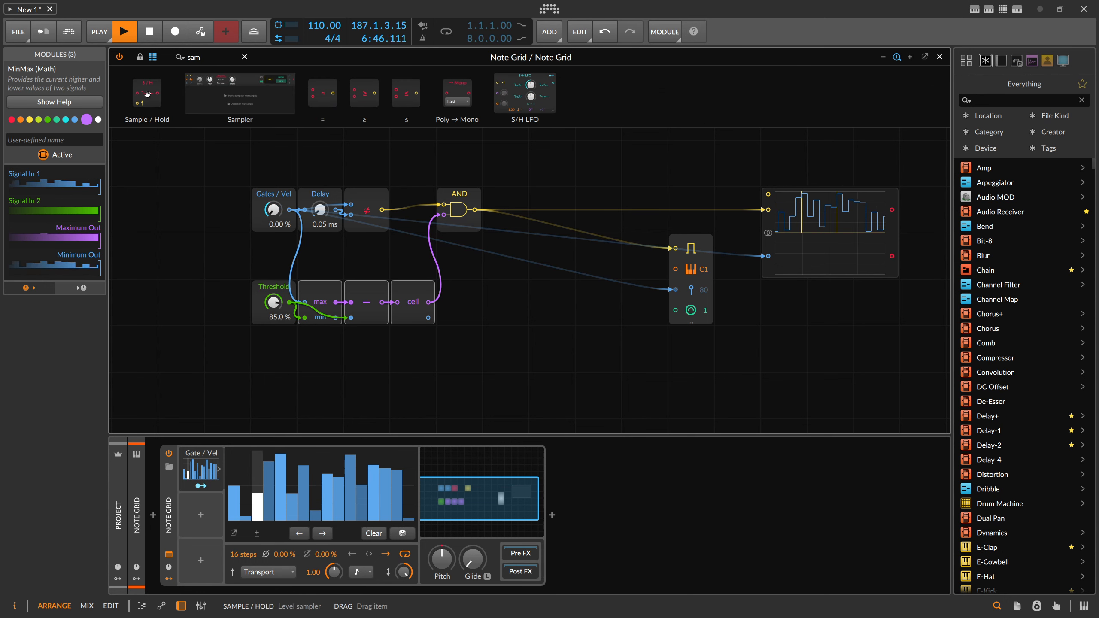
drag(147, 93, 631, 322)
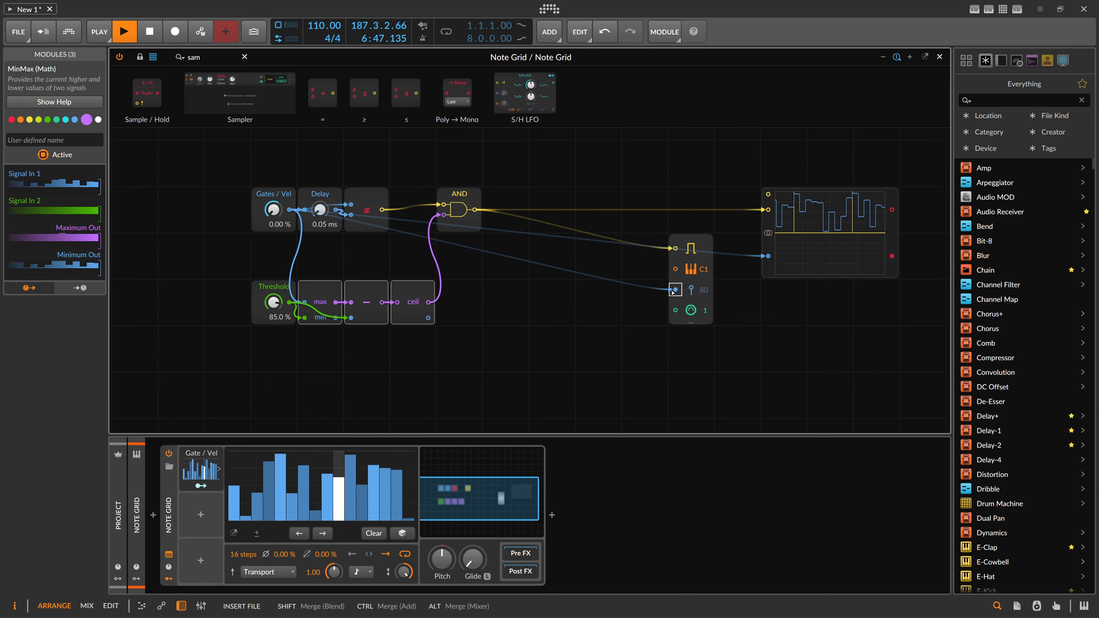
drag(475, 209, 629, 318)
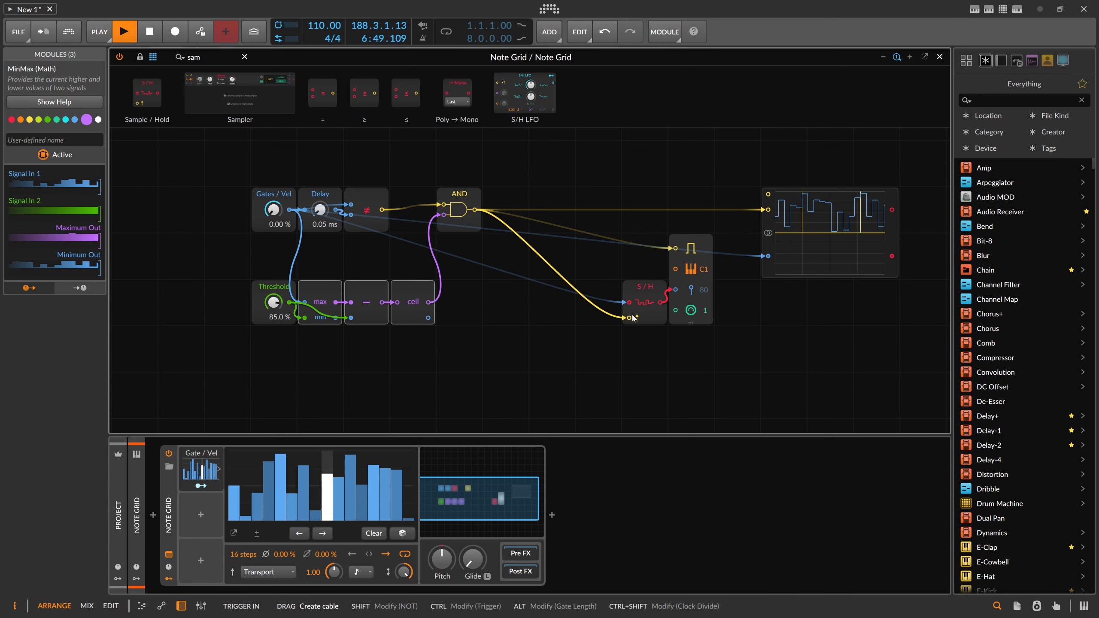
Disconnect both signal inputs of the Oscilloscope and move AND one slot closer to the note output
double_click(767, 256)
double_click(768, 211)
drag(459, 203, 503, 203)
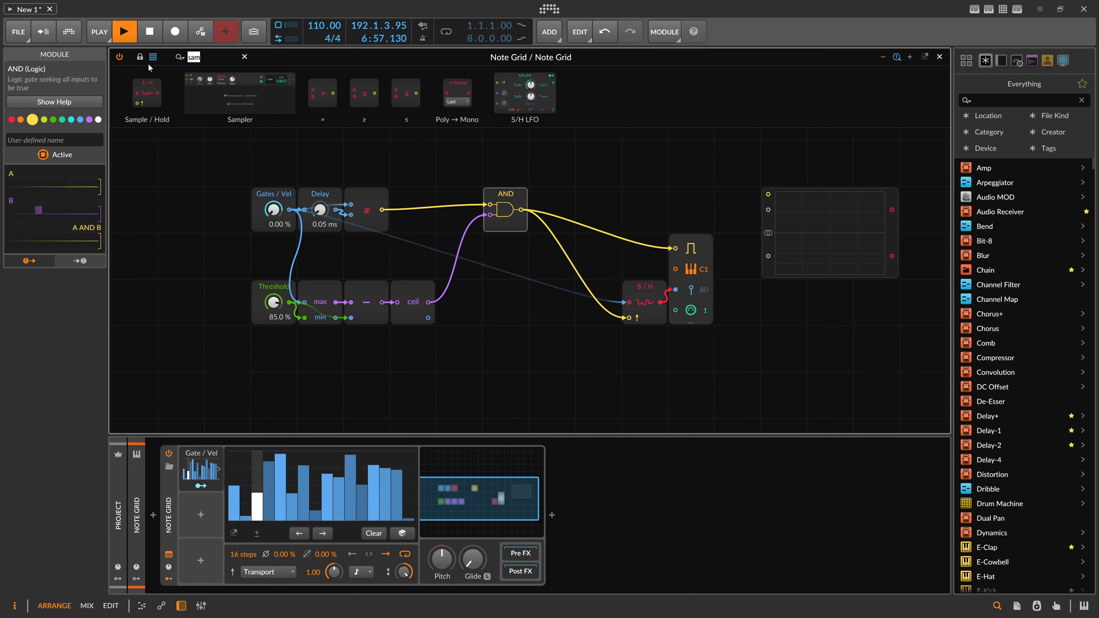
Search for "gate", place a Gate Length module diagonally above AND, and connect AND to the Oscilloscope's first signal input
key(BackSpace)
key(BackSpace)
key(BackSpace)
text(gate)
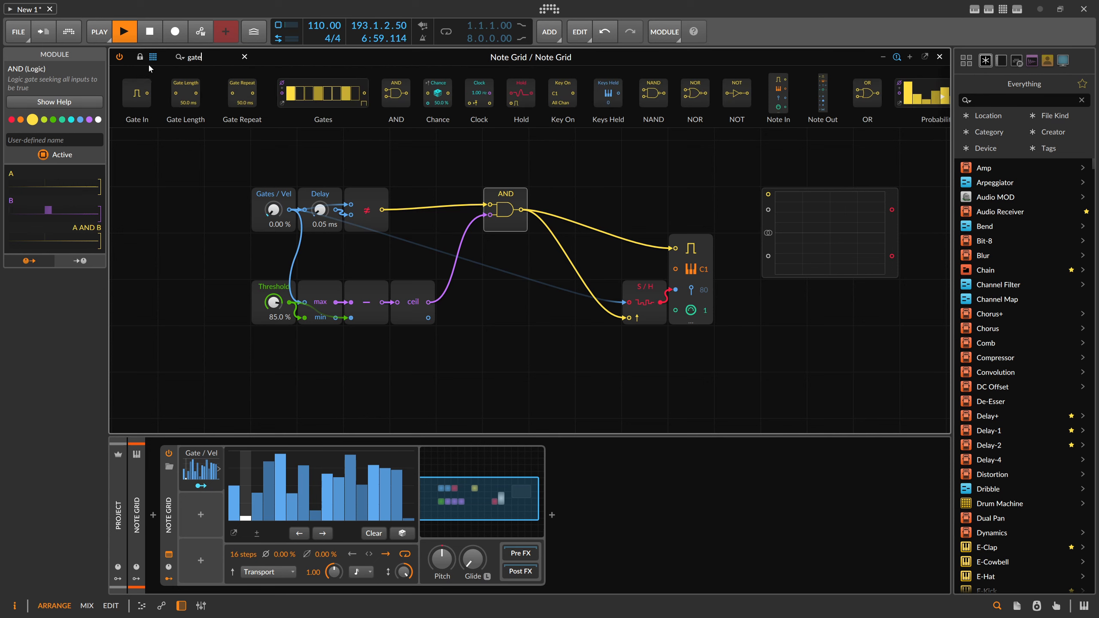
mouse_move(185, 93)
mouse_down()
mouse_move(523, 200)
mouse_move(768, 210)
mouse_up()
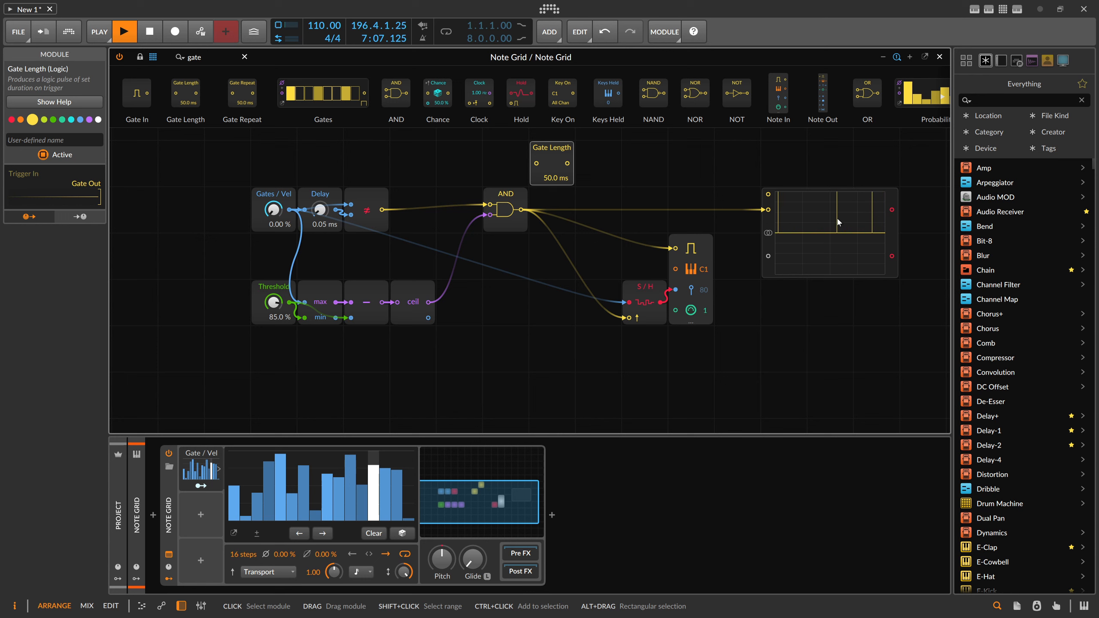
Close the Note Grid editor and add a new instrument track below the Note Grid track
click(169, 554)
right_click(149, 118)
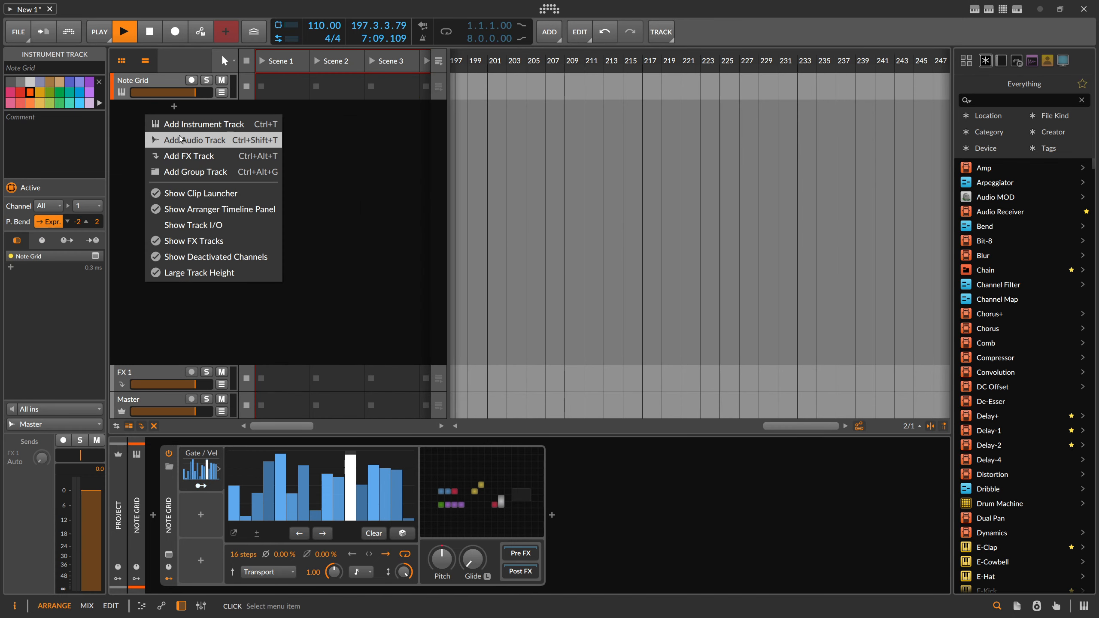
click(181, 124)
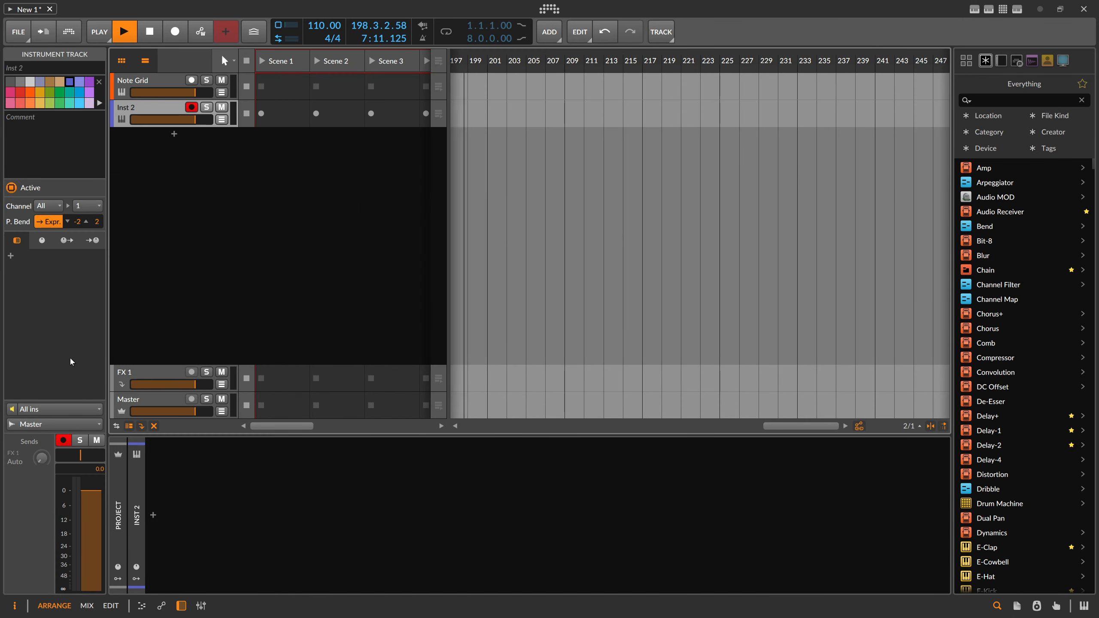
Set the new instrument track's input to the Note Grid track
click(58, 409)
mouse_move(91, 361)
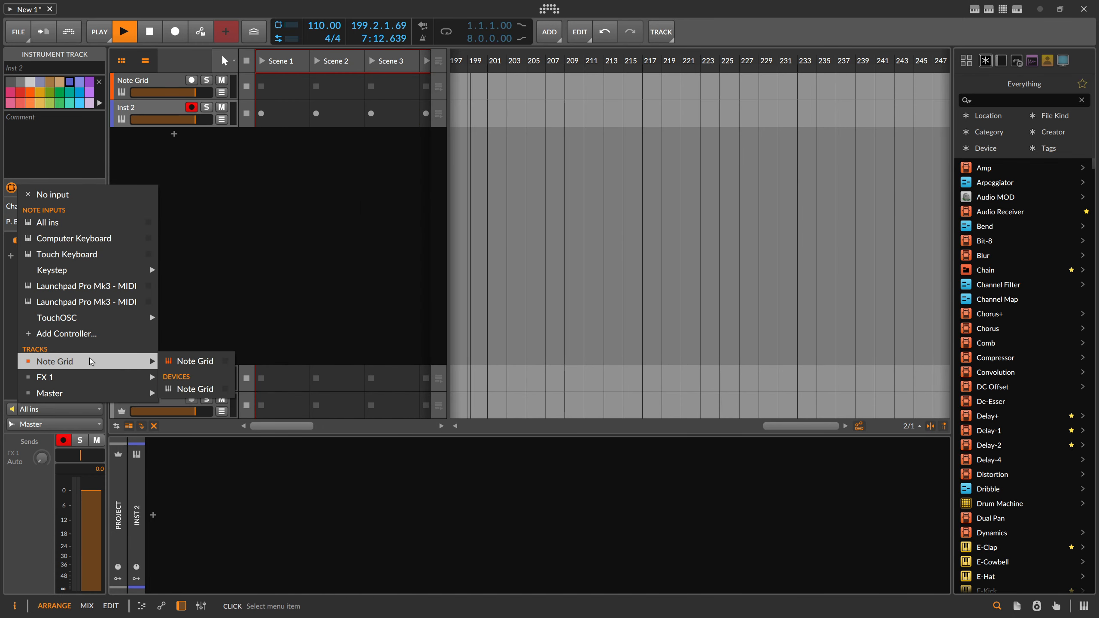
click(197, 360)
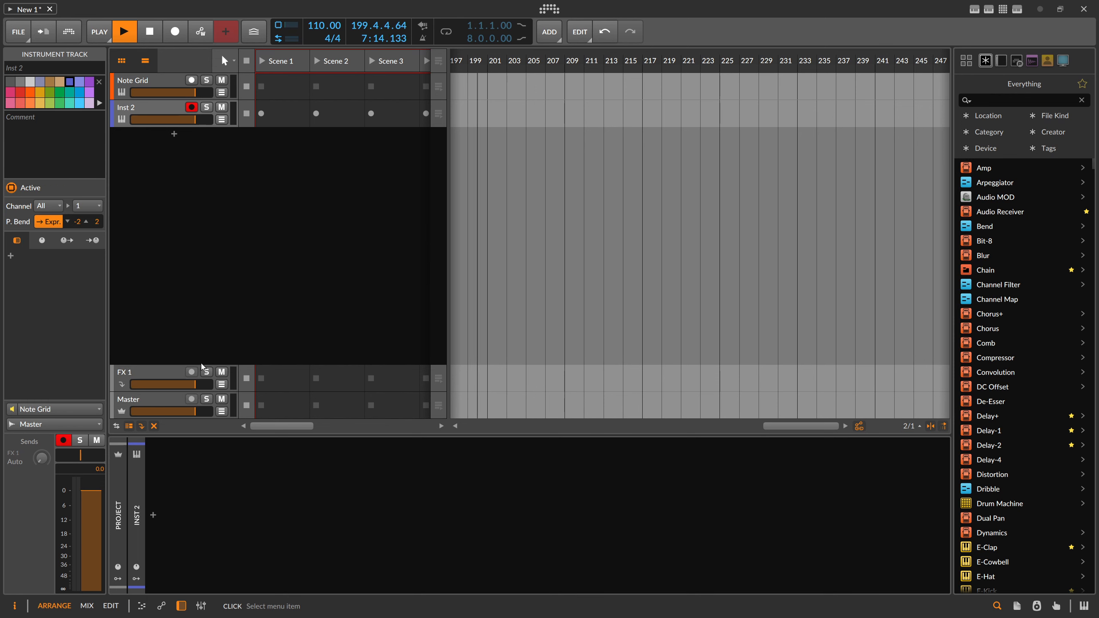
Record the Note Grid output into the instrument track's Scene 1 slot and examine the length of the recorded C1 notes
click(284, 125)
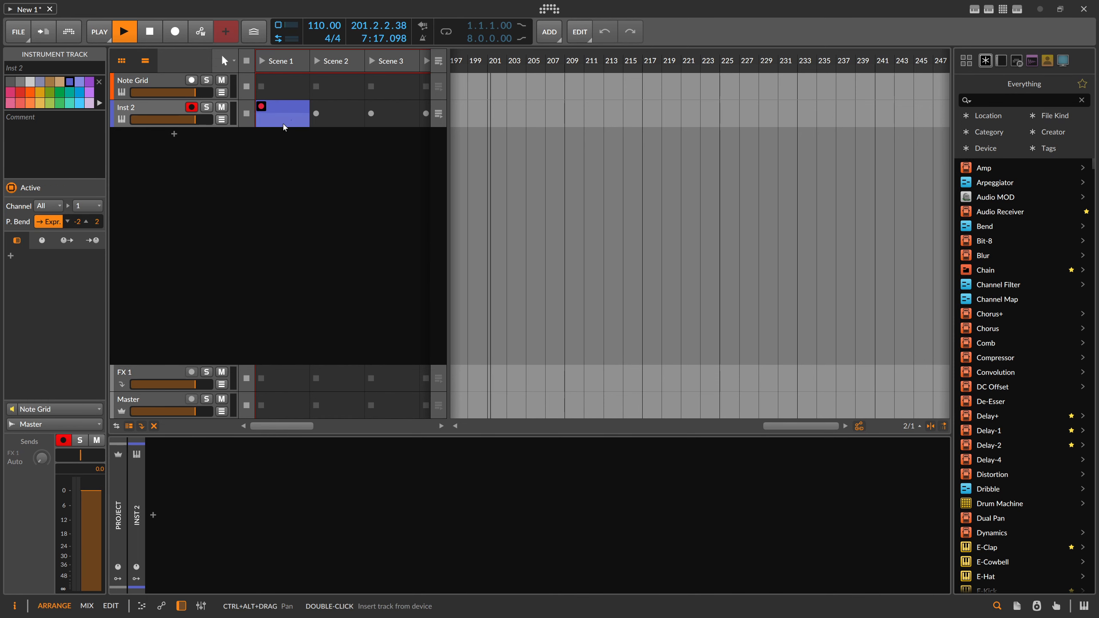
double_click(285, 127)
key(space)
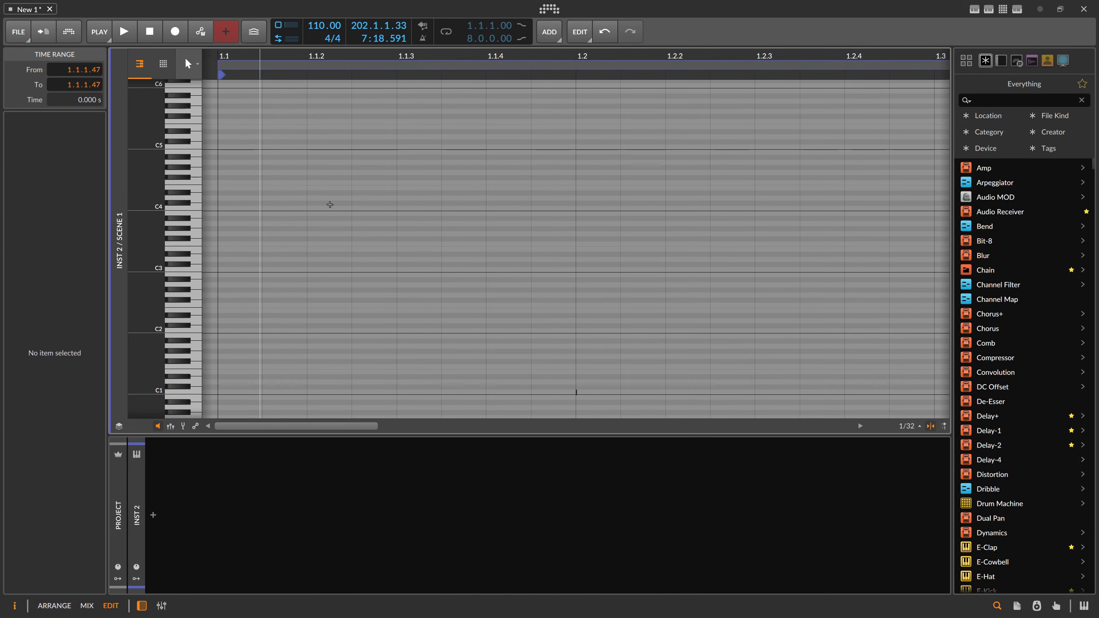
scroll(320, 195, down, 3)
drag(565, 287, 609, 315)
drag(572, 57, 584, 233)
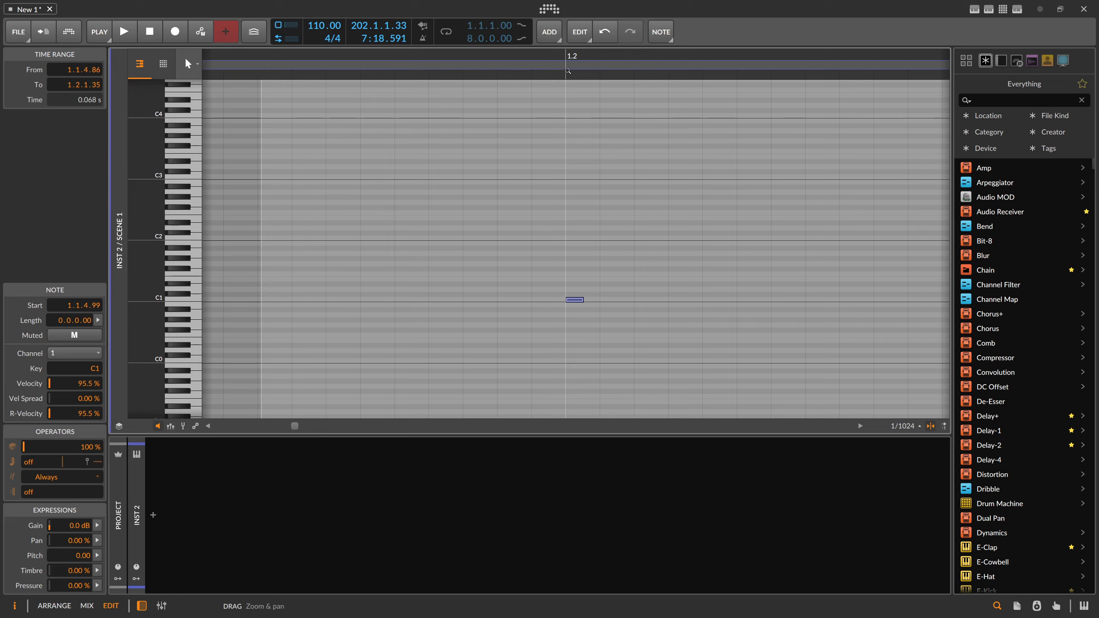
drag(568, 71, 483, 59)
key(Tab)
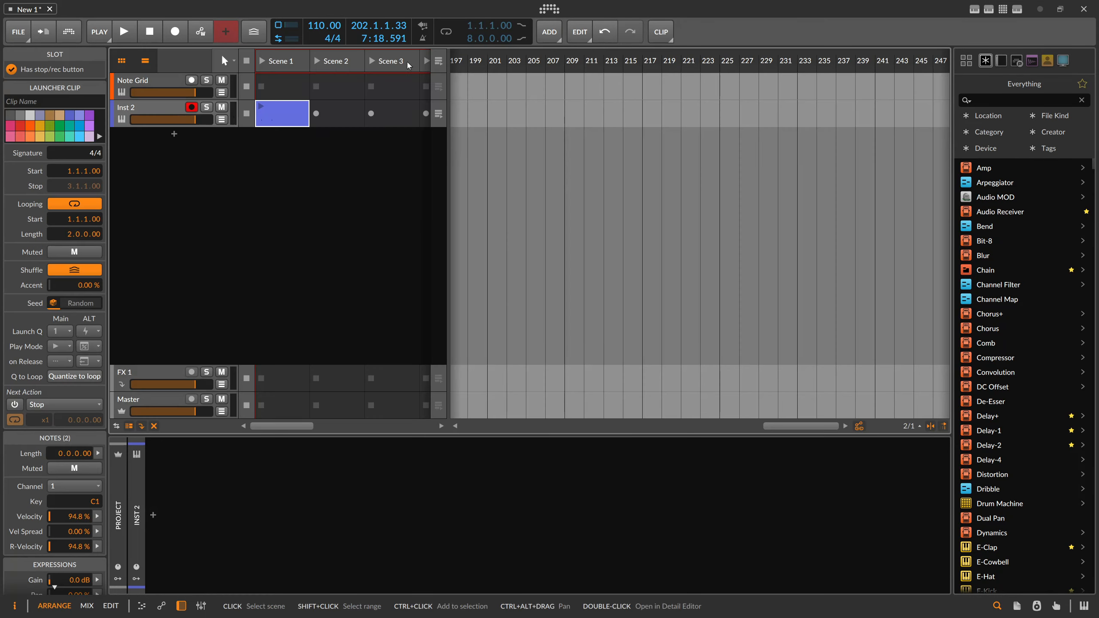
Delete the second instrument track and insert the Gate Length module directly after AND in the Note Grid
click(168, 110)
key(Delete)
click(452, 473)
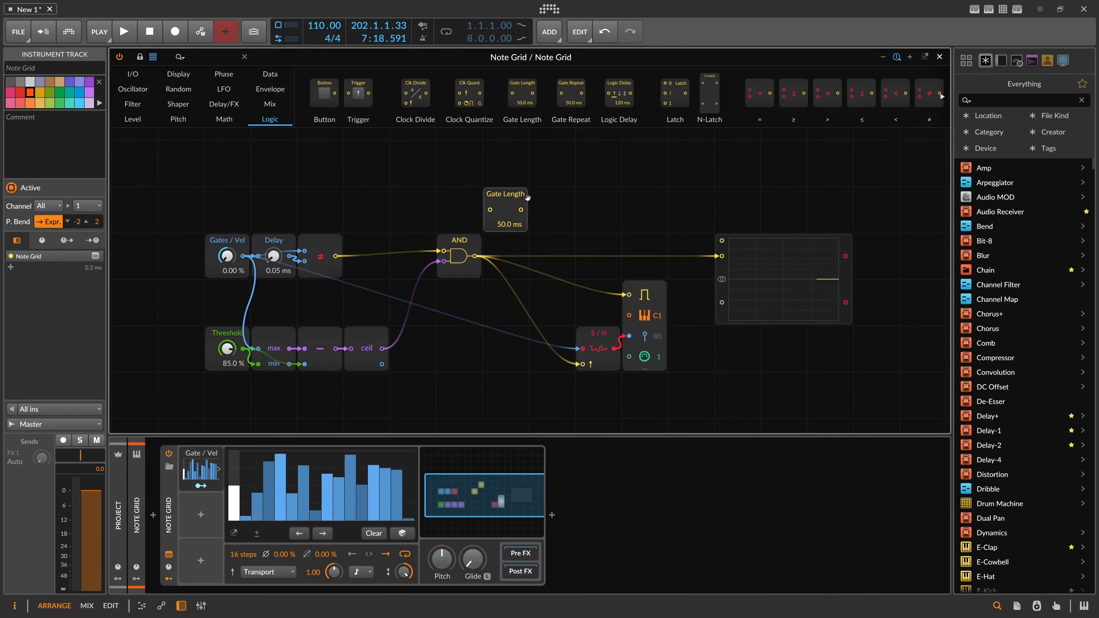
drag(528, 197, 520, 256)
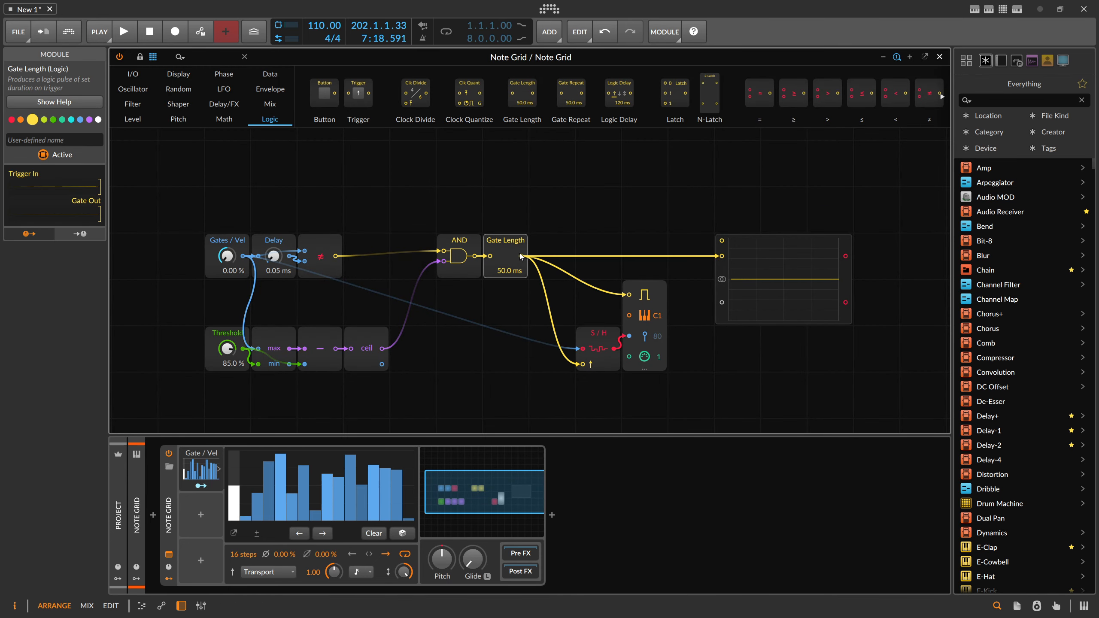
Add a Macro modulator to the Note Grid device below the Steps modulator
click(200, 516)
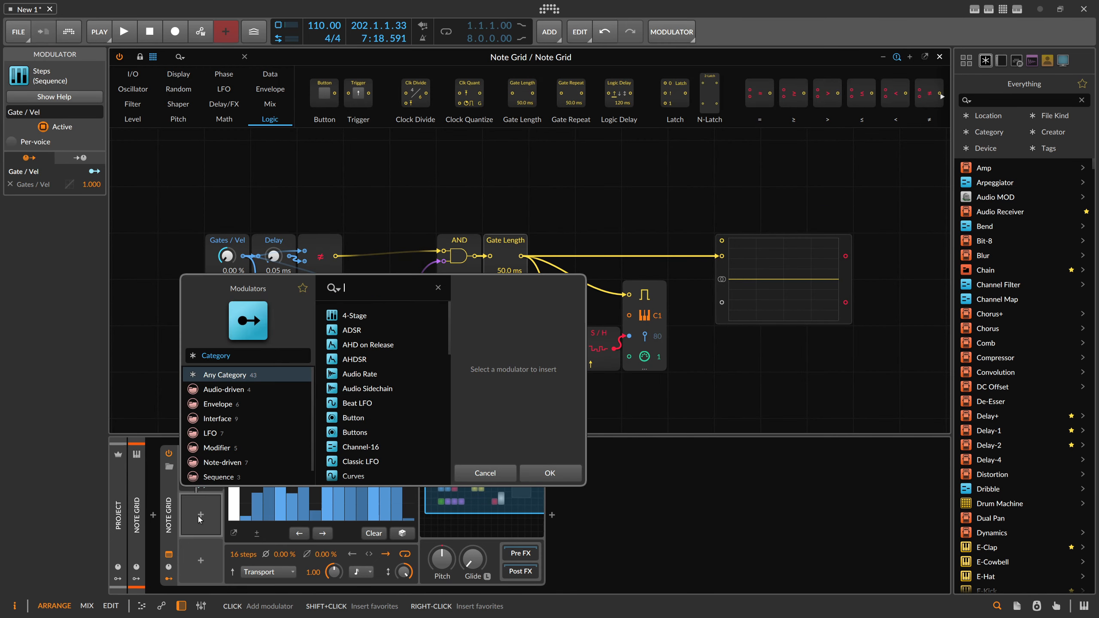
text(mac)
key(Down)
key(Down)
key(Return)
Set the Gate Length to 0.10 ms and modulate it from the Macro with an amount of 1000
drag(508, 270, 507, 346)
click(201, 531)
drag(502, 272, 453, 265)
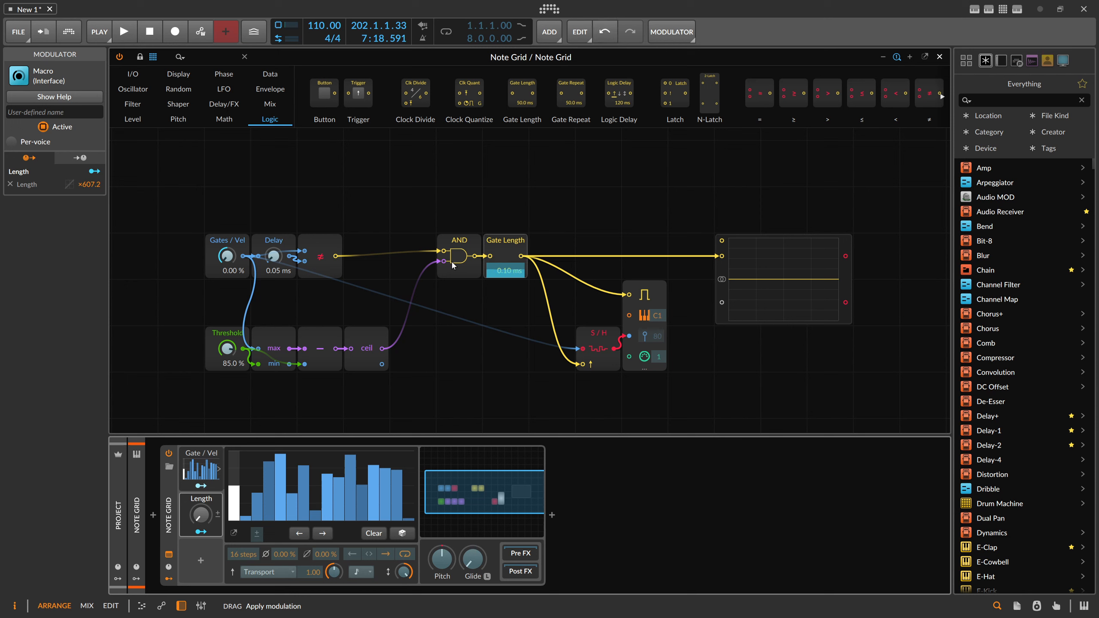
double_click(100, 186)
text(10)
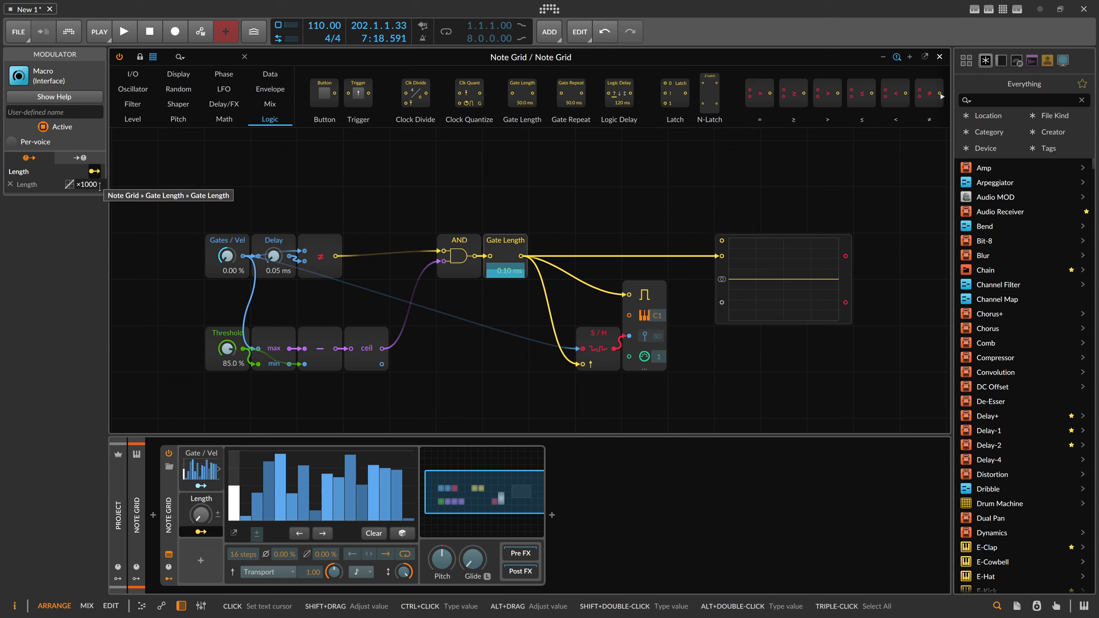
text(00)
key(Return)
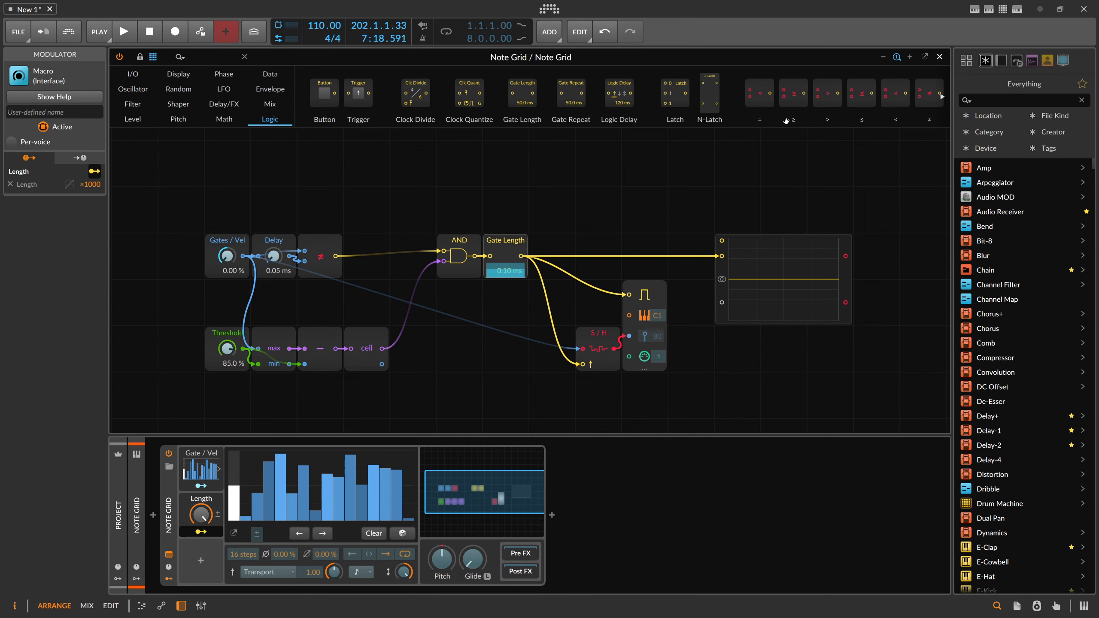
Close the Note Grid editor and add a record-armed instrument track that takes its input from the Note Grid track
click(939, 56)
right_click(211, 130)
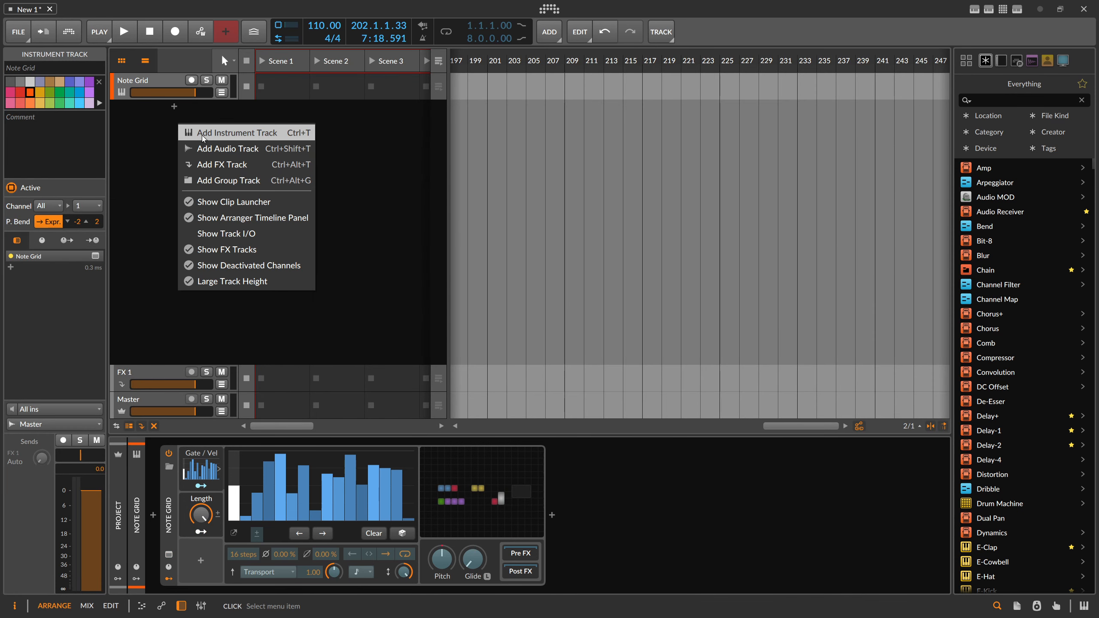
click(215, 136)
click(191, 106)
click(56, 409)
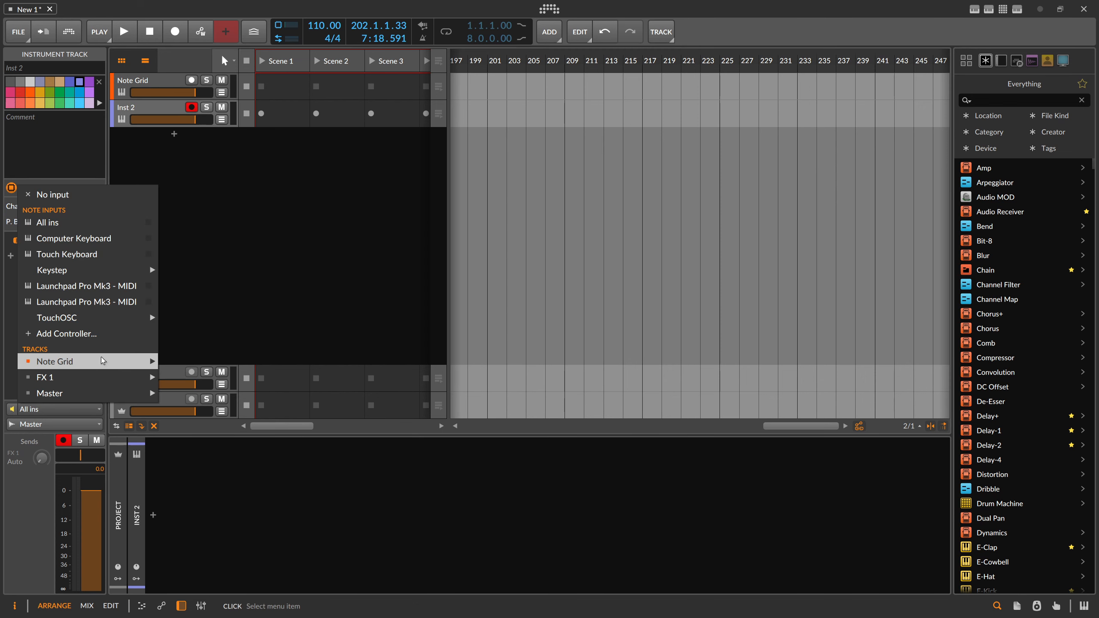
mouse_move(101, 365)
click(190, 361)
Record the Note Grid output into the new track's Scene 1 slot and examine the lengthened notes in the clip
click(261, 114)
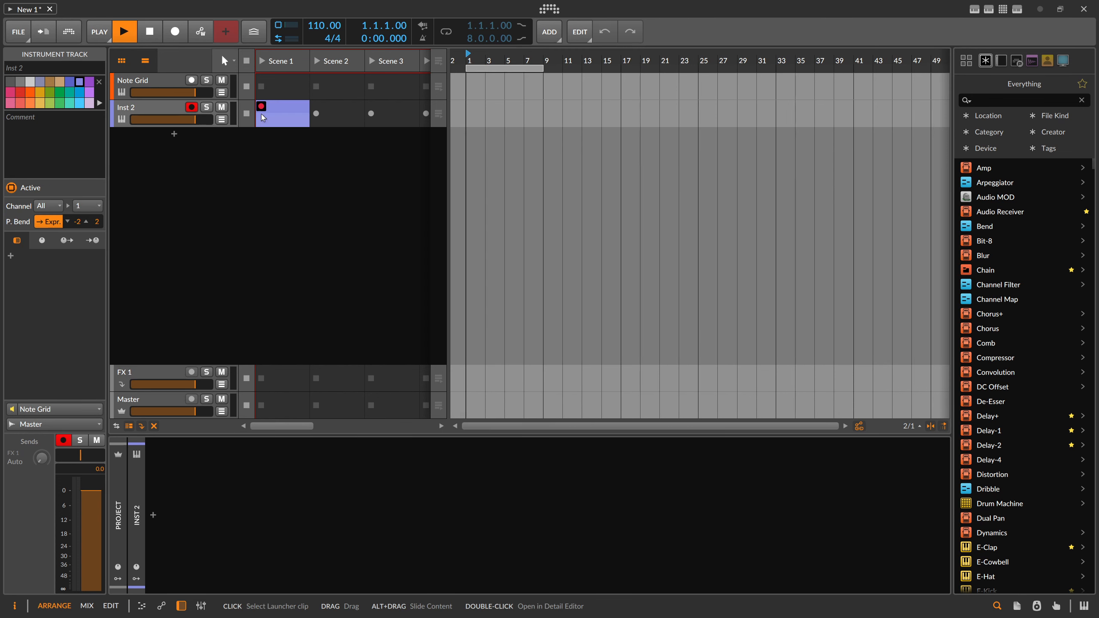
double_click(281, 123)
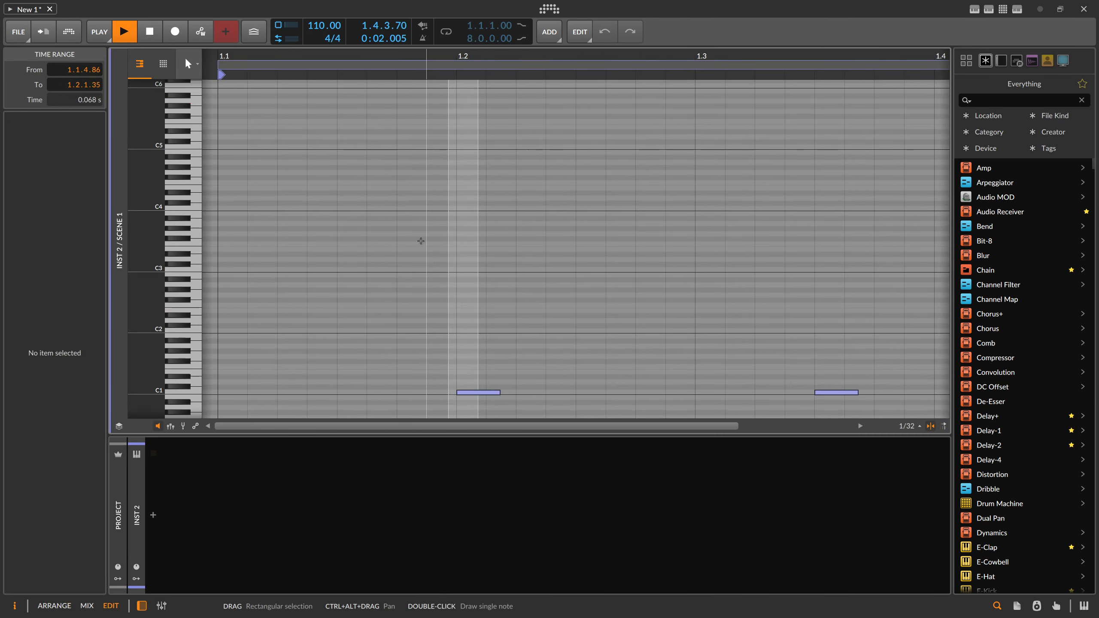
drag(448, 55, 382, 15)
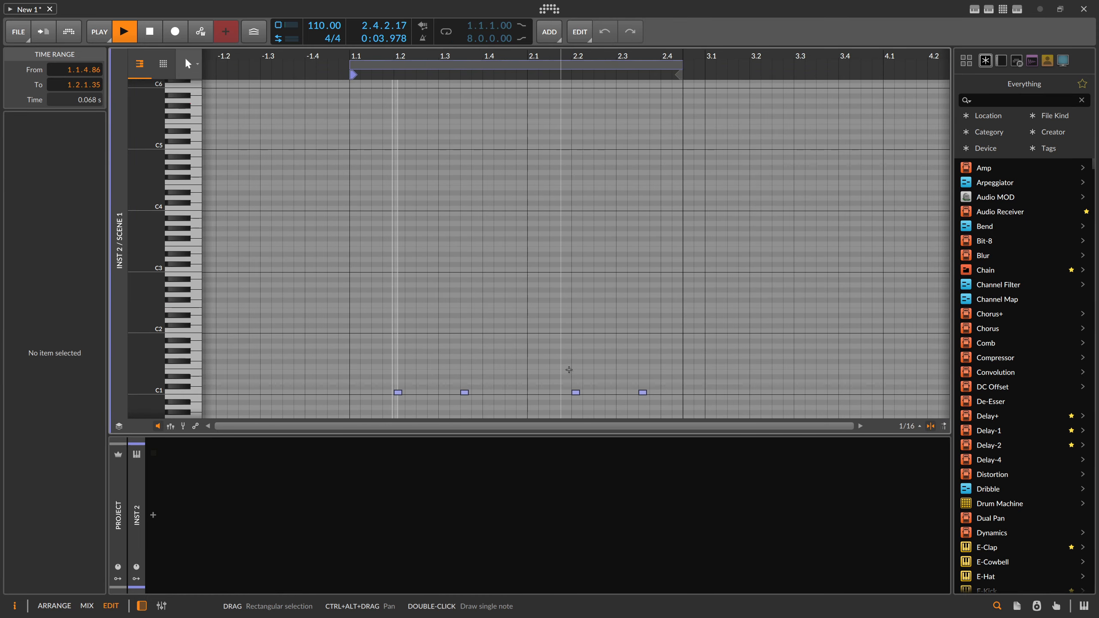
key(Tab)
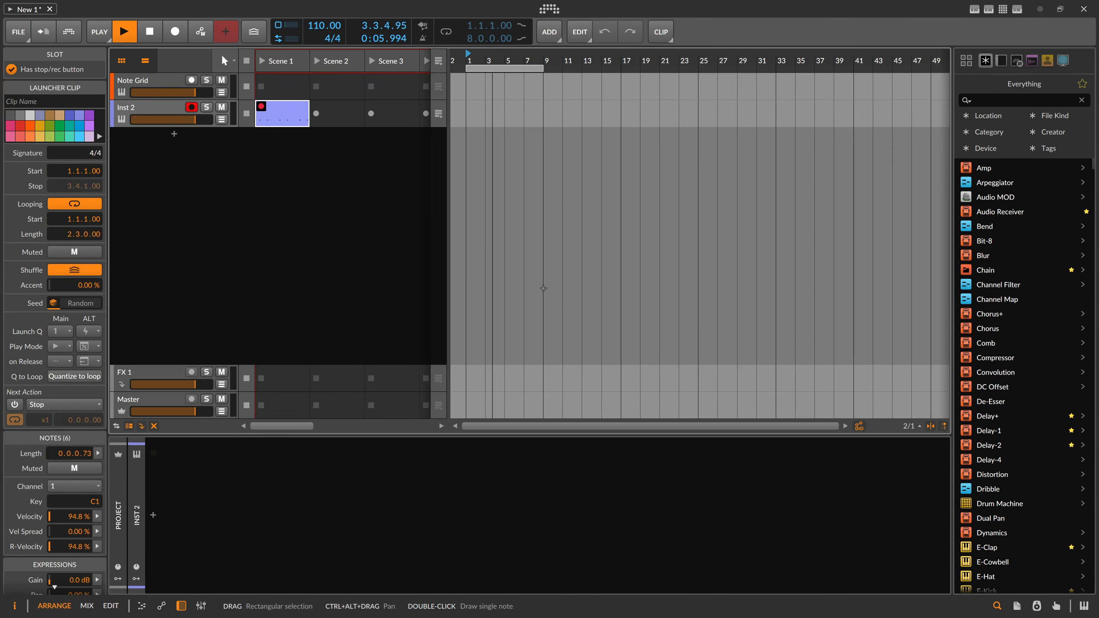
Stop playback and delete the instrument track used for the test recording
key(space)
click(166, 109)
key(Delete)
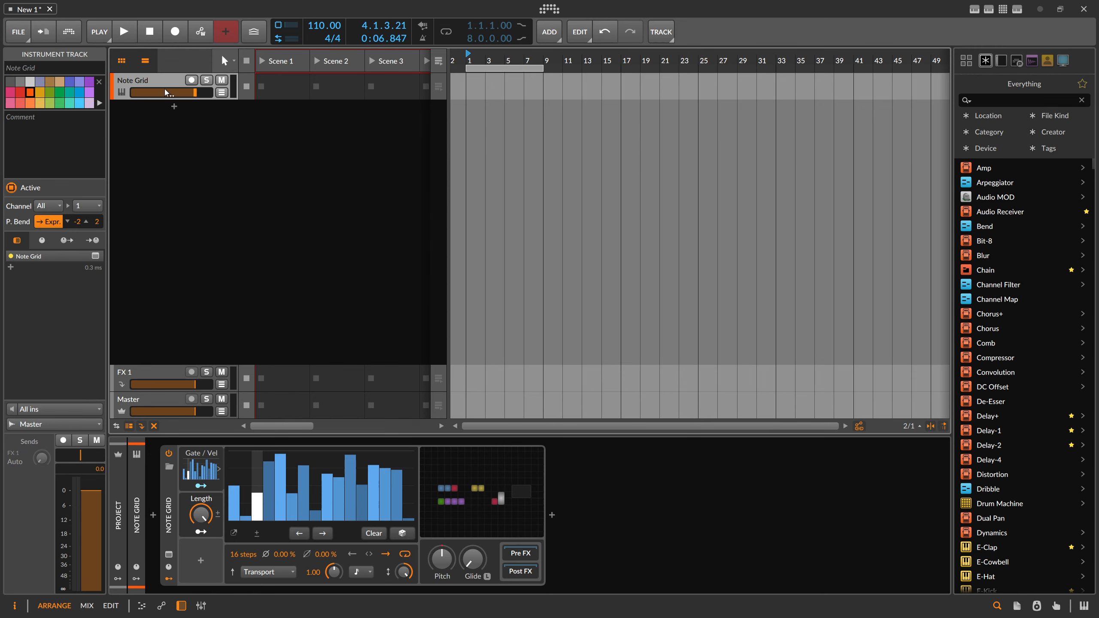
Set the Length macro's modulation amount for the Gate Length to 2000
click(201, 499)
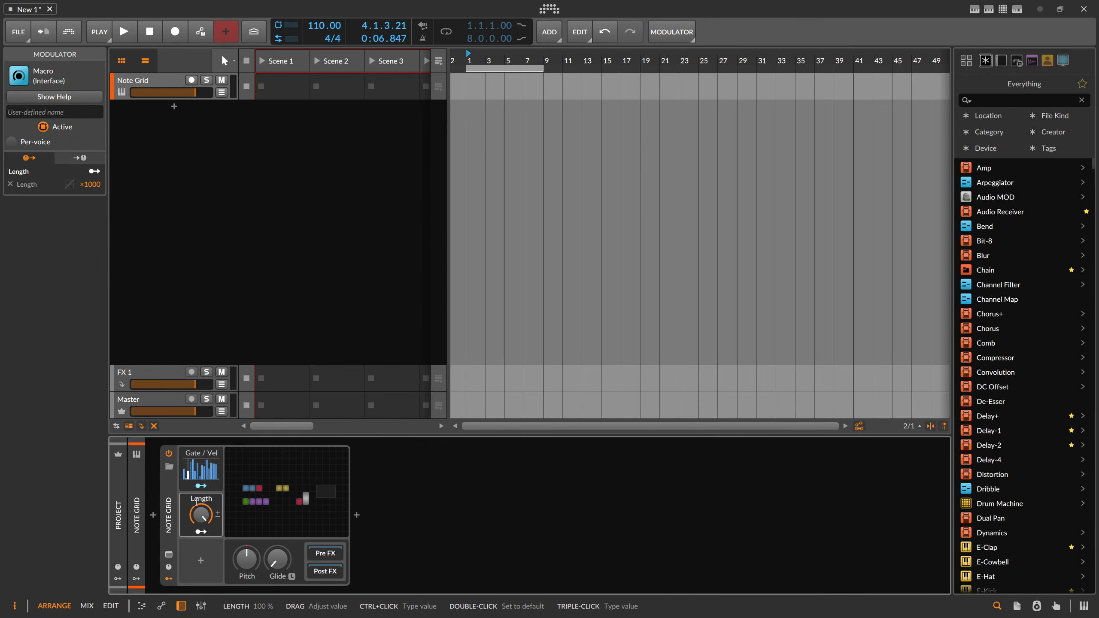
double_click(98, 184)
key(Left)
key(Right)
key(Right)
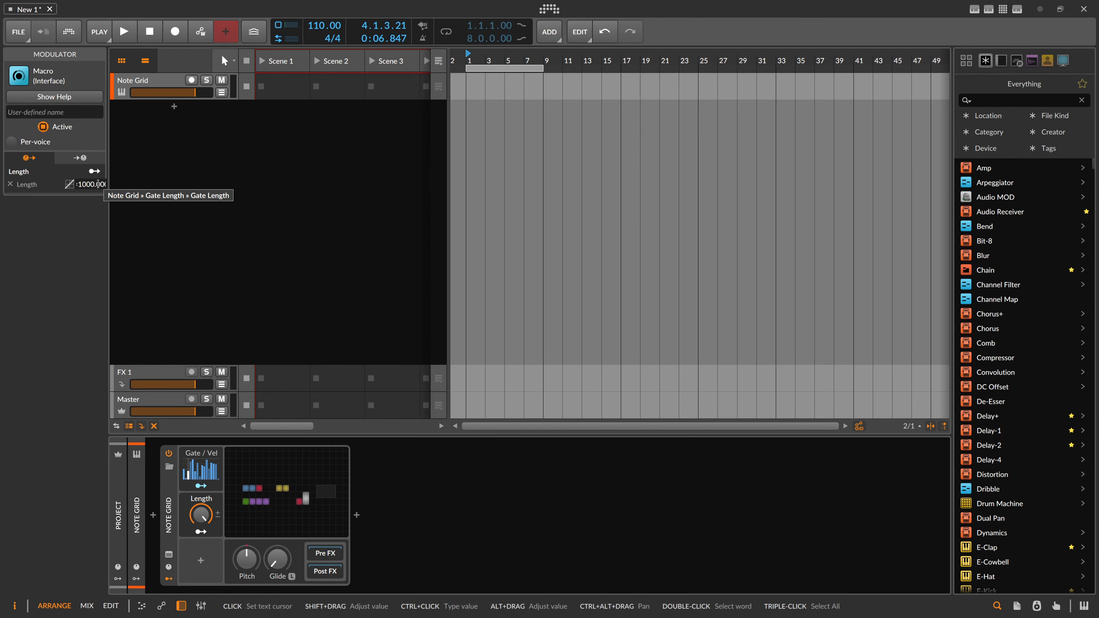
key(BackSpace)
text(2)
key(Return)
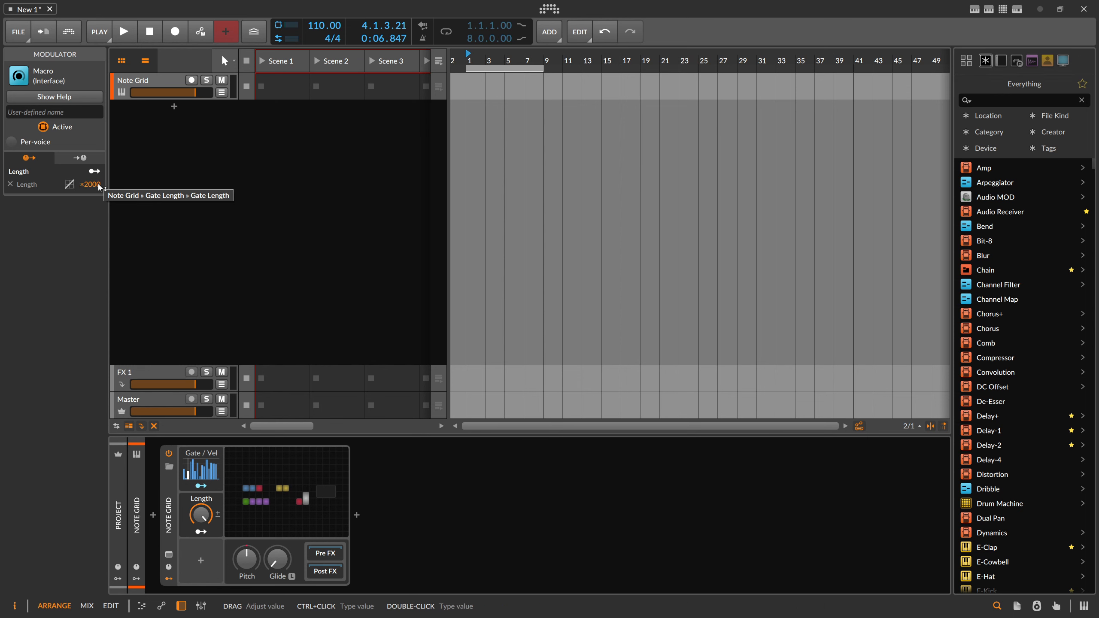
Reopen the Note Grid editor and look at the DrumBrain README on GitHub in the browser
click(290, 467)
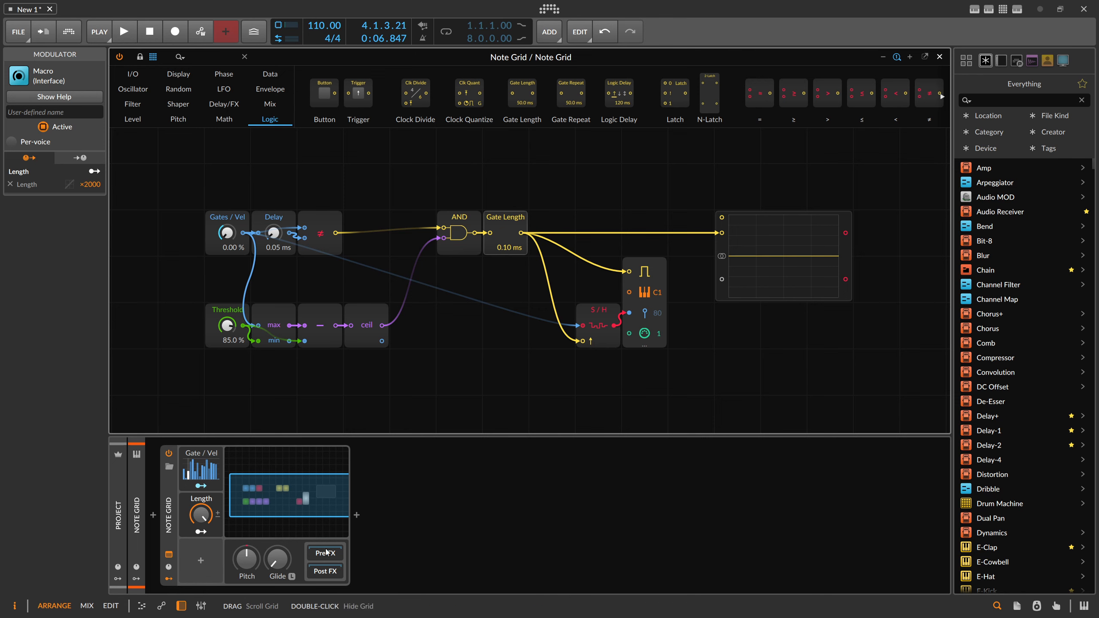
key(alt+Tab)
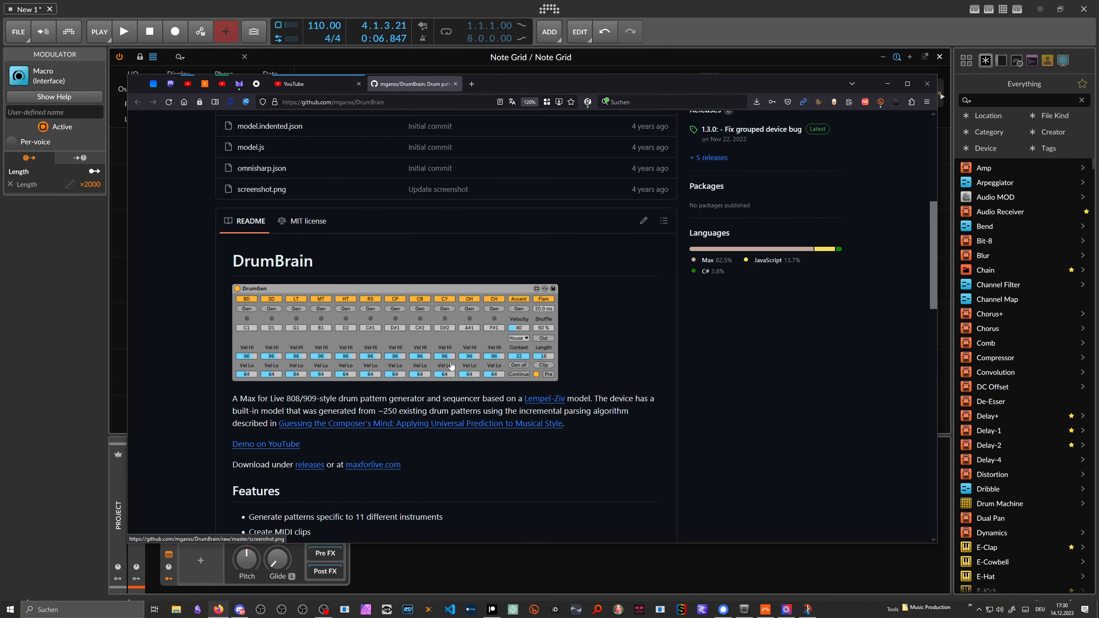
key(alt+Tab)
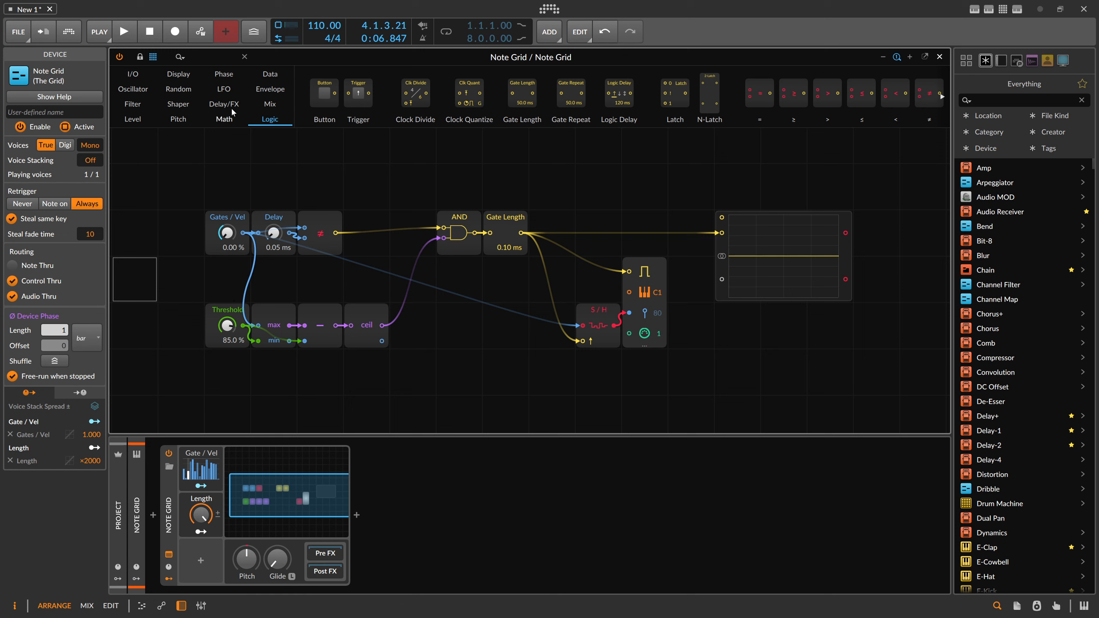
Search for "att" and insert an Attenuate module directly before the S/H module's signal input
click(203, 56)
text(att)
drag(141, 93, 553, 318)
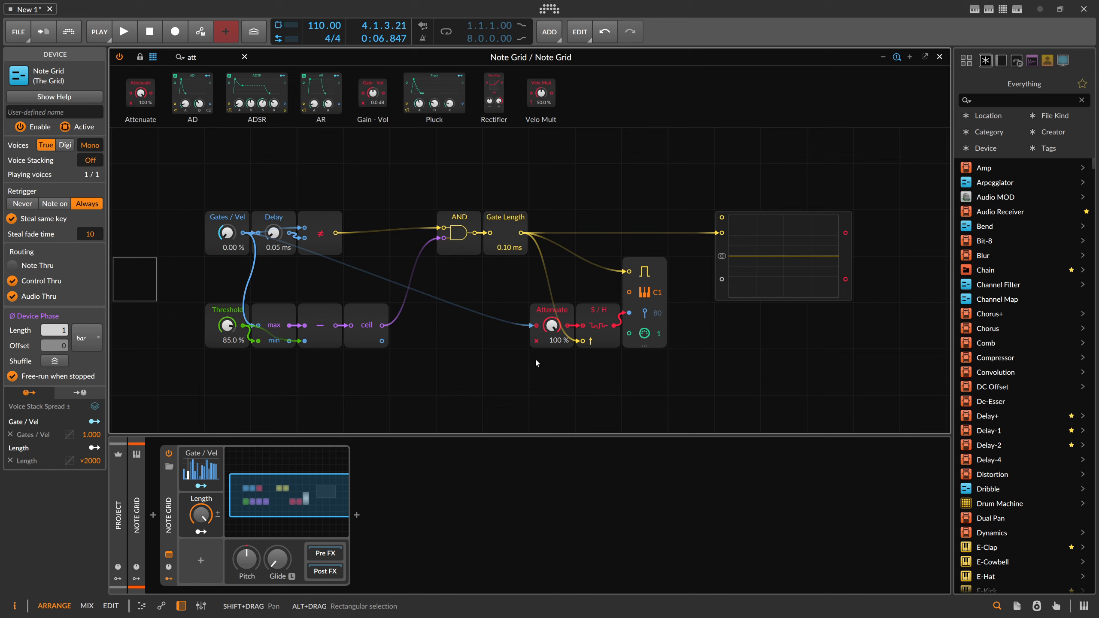
Add a Drum Machine after the Note Grid and load its preset Acoustic Drums Kit Ludwig 1 Clean
click(357, 516)
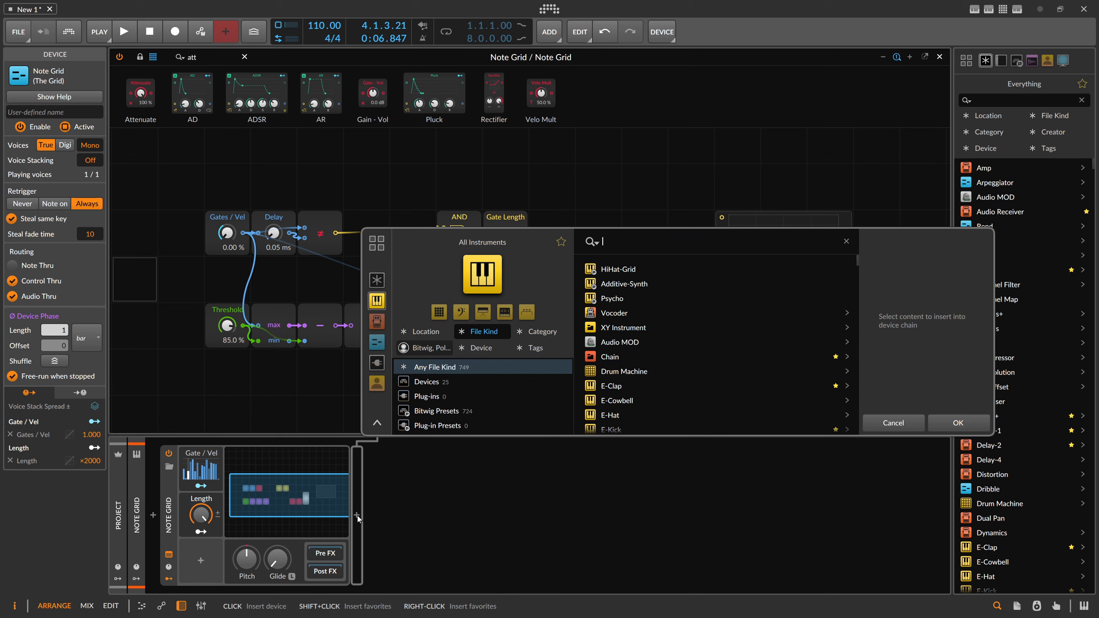
text(drum)
key(Return)
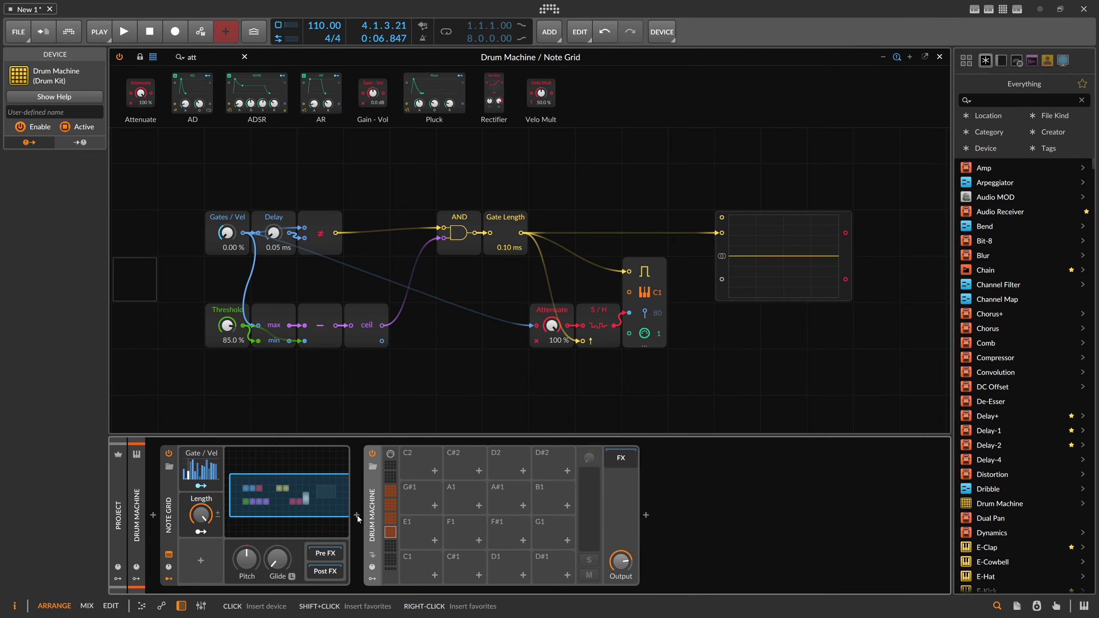
click(373, 467)
drag(856, 259, 846, 373)
click(718, 325)
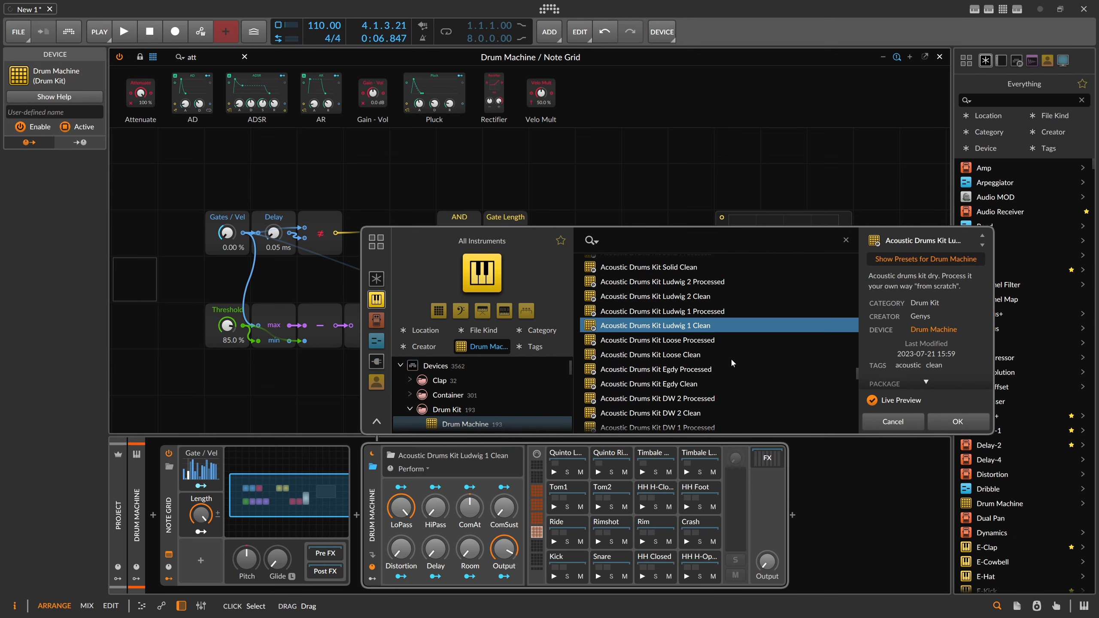
key(Return)
Search for "fancy" and add the Auto-Level-Fancy effect preset after the Drum Machine
click(793, 516)
text(a)
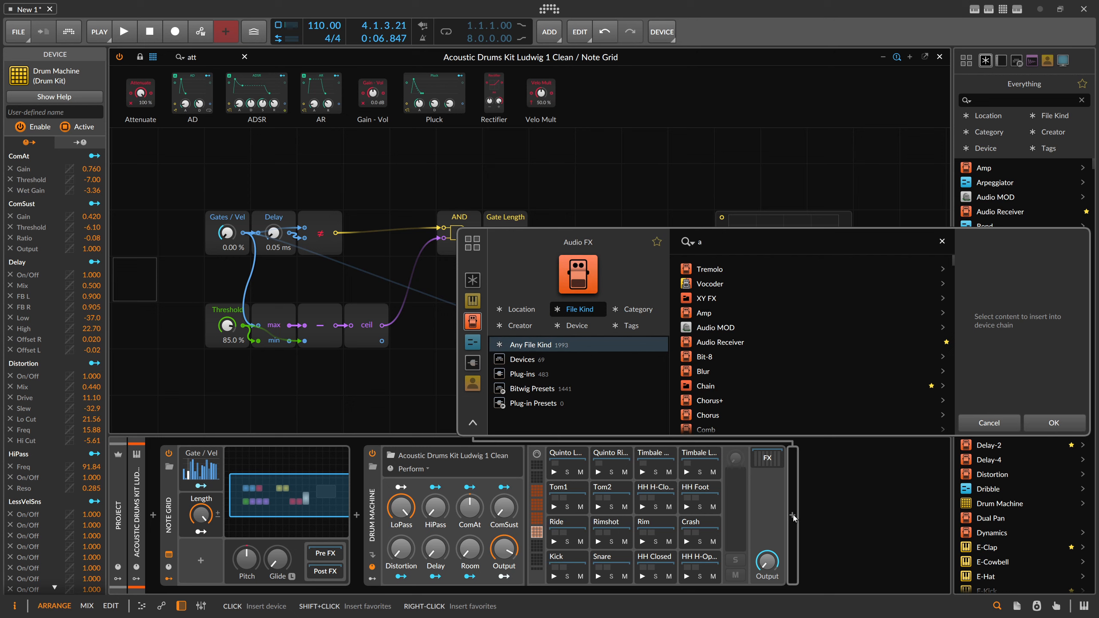
text(u)
key(BackSpace)
key(BackSpace)
text(fan)
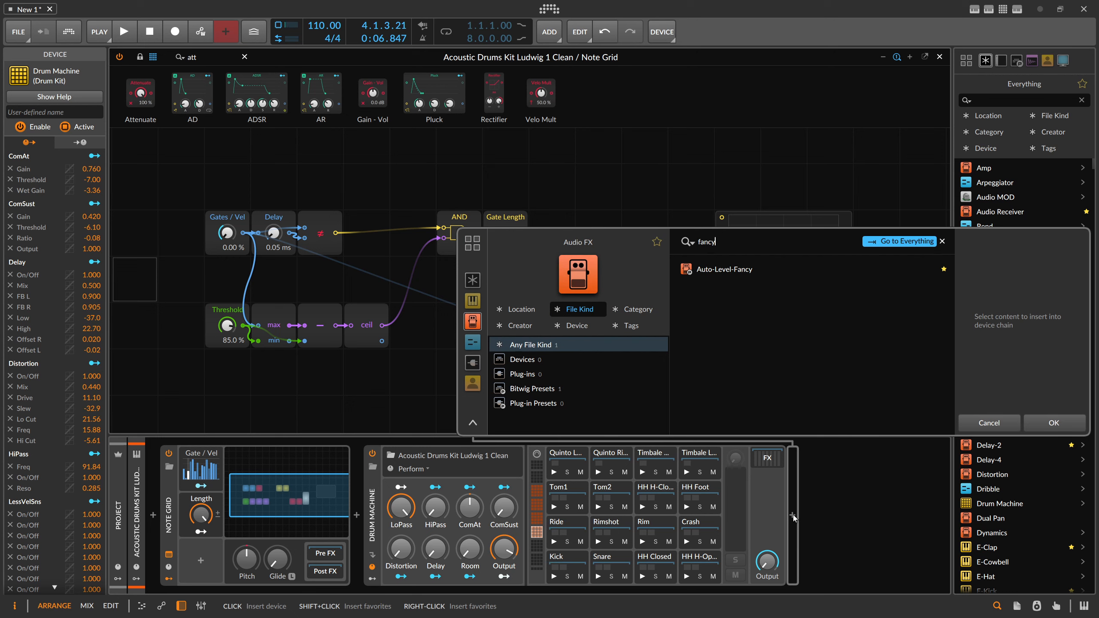
text(cy)
key(Down)
key(Return)
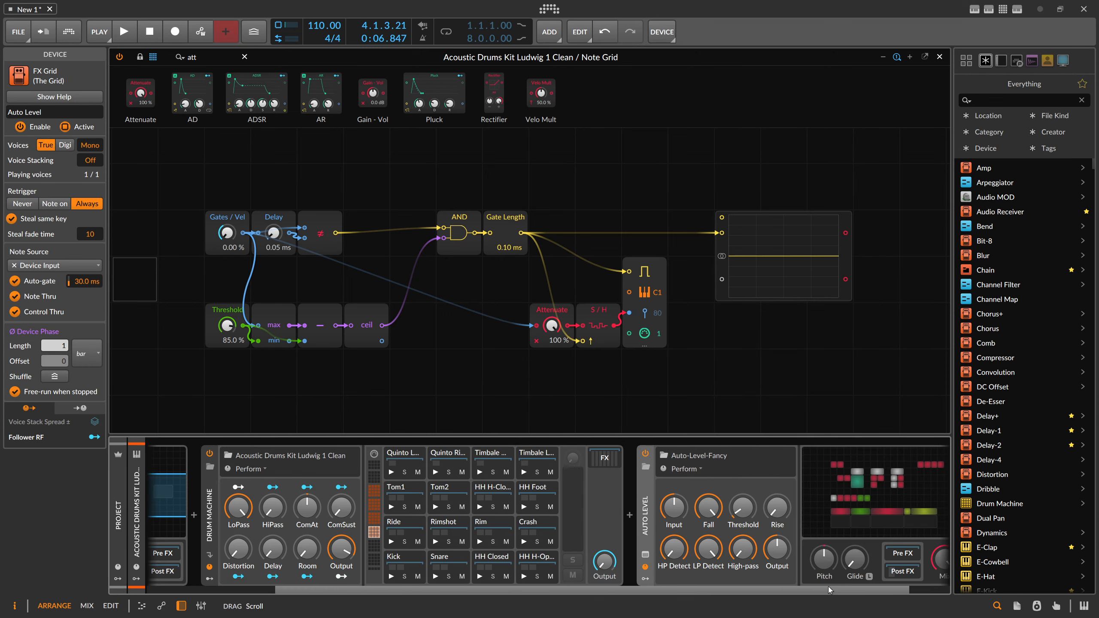
Play the sequence while lowering the Threshold module to 54.3 %, and stop playback
scroll(827, 587, left, 5)
key(space)
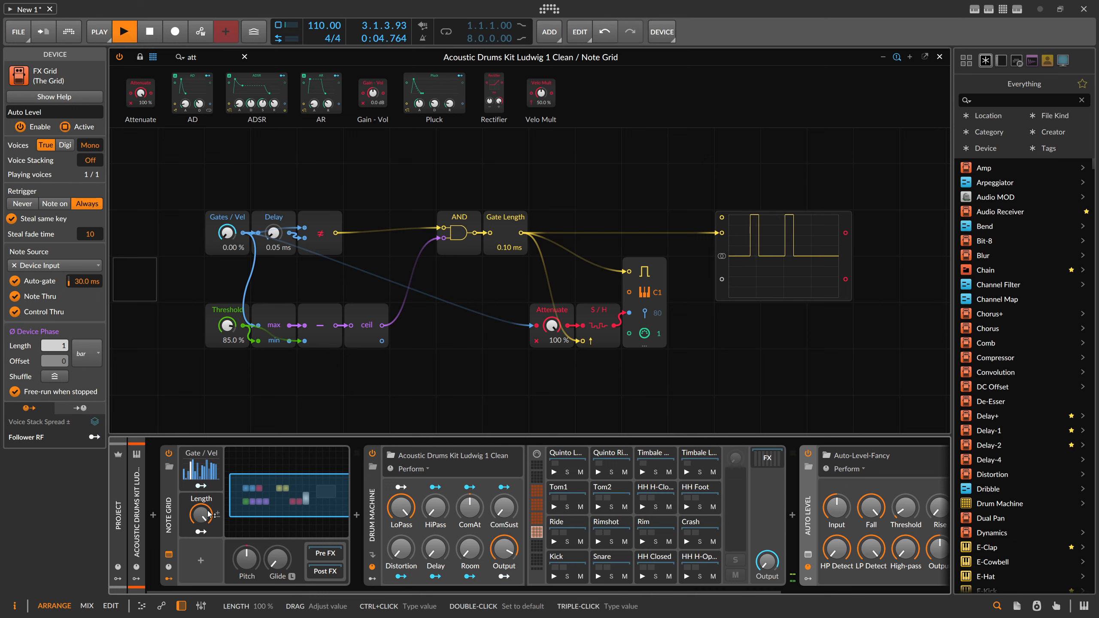
drag(237, 342, 237, 372)
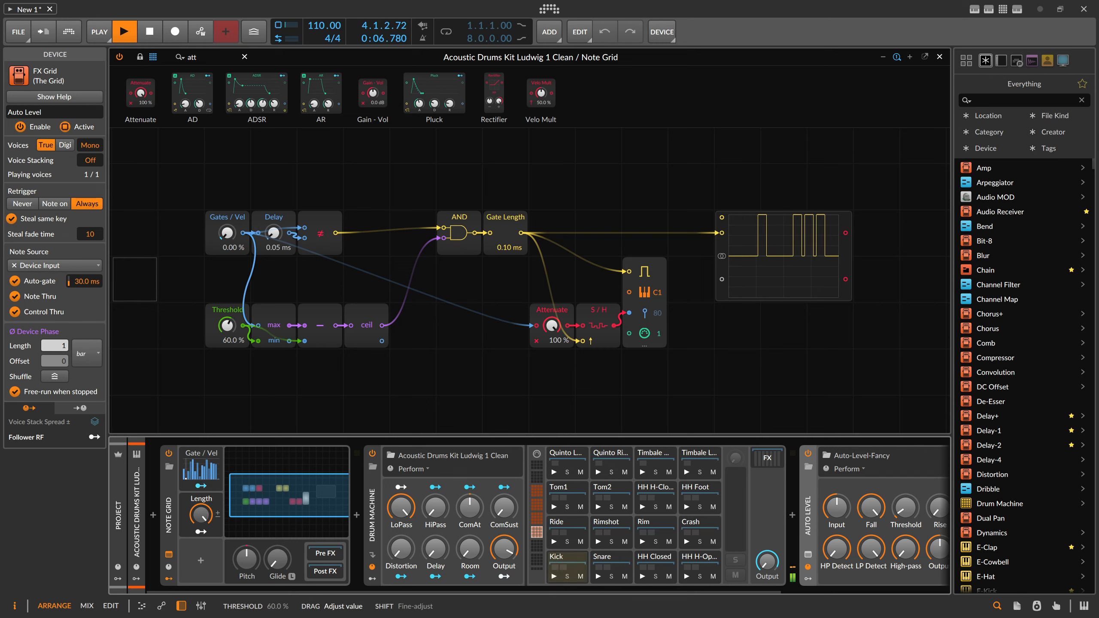
key(space)
Add a second Macro modulator to the Note Grid device below the Length macro
click(205, 564)
text(m)
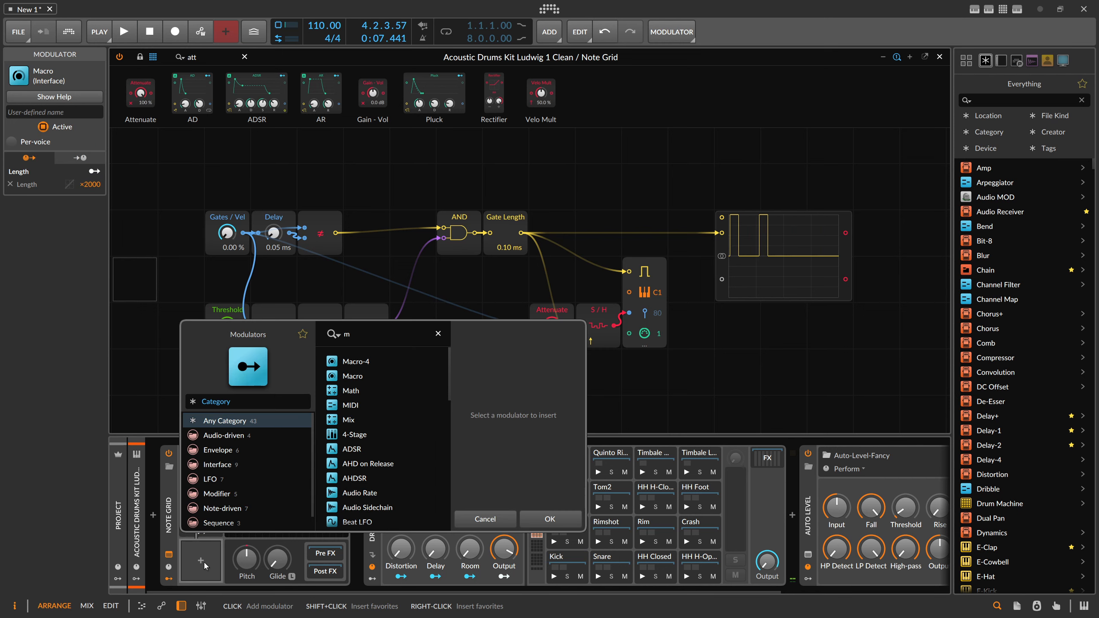
text(ac)
key(Down)
key(Down)
key(Return)
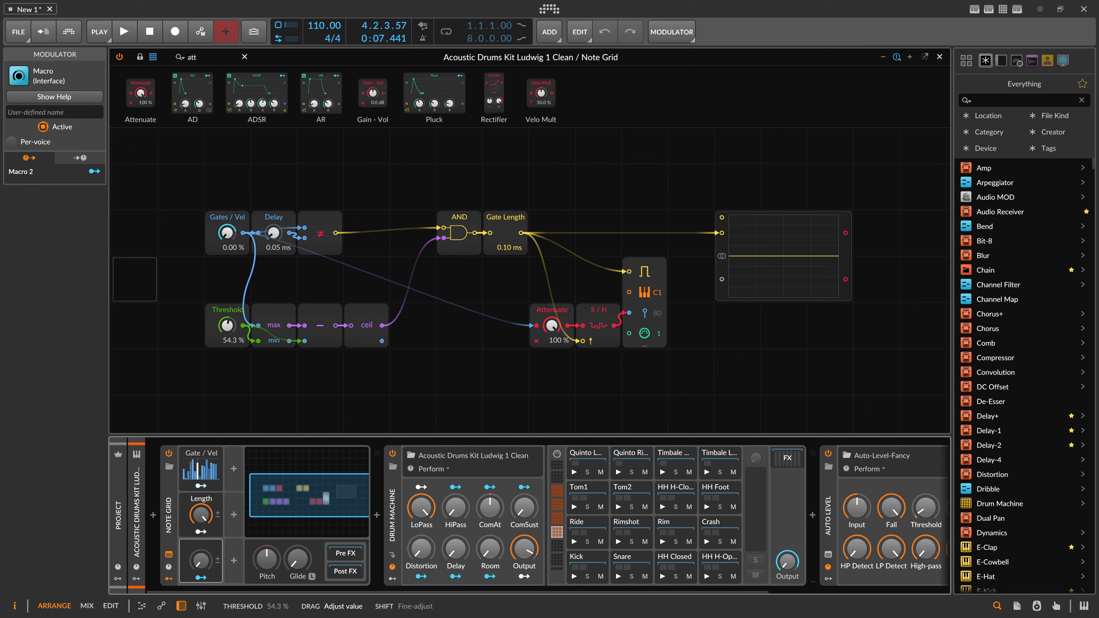
Set the Threshold module to 0 % and modulate it from the new macro by 100 %
click(200, 578)
drag(227, 325, 227, 277)
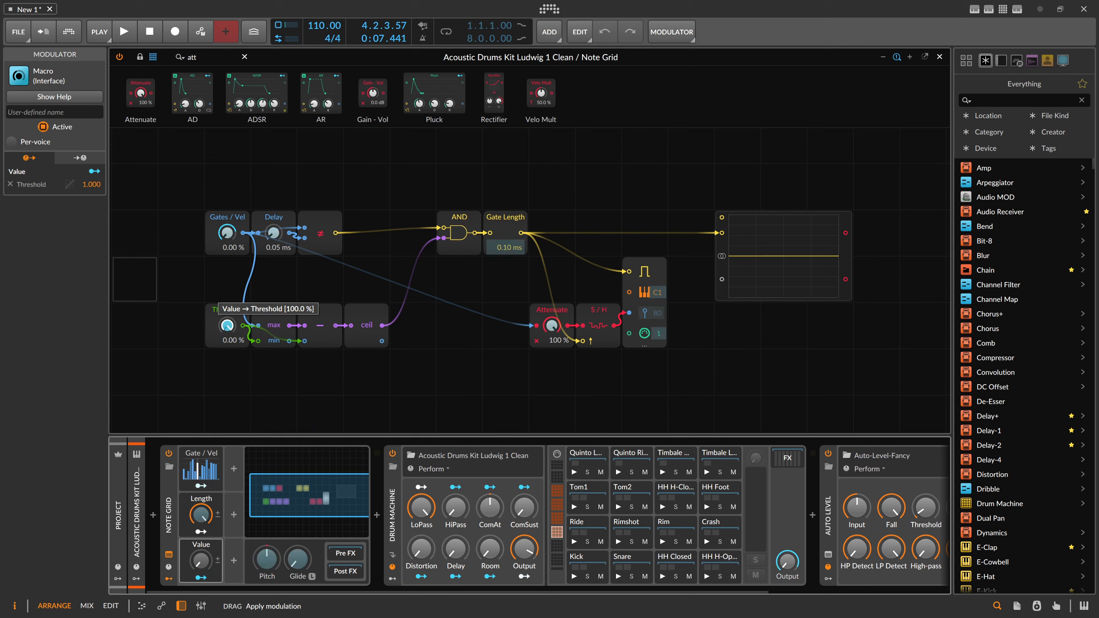
Rename the second macro of the Note Grid device to Threshold
double_click(205, 545)
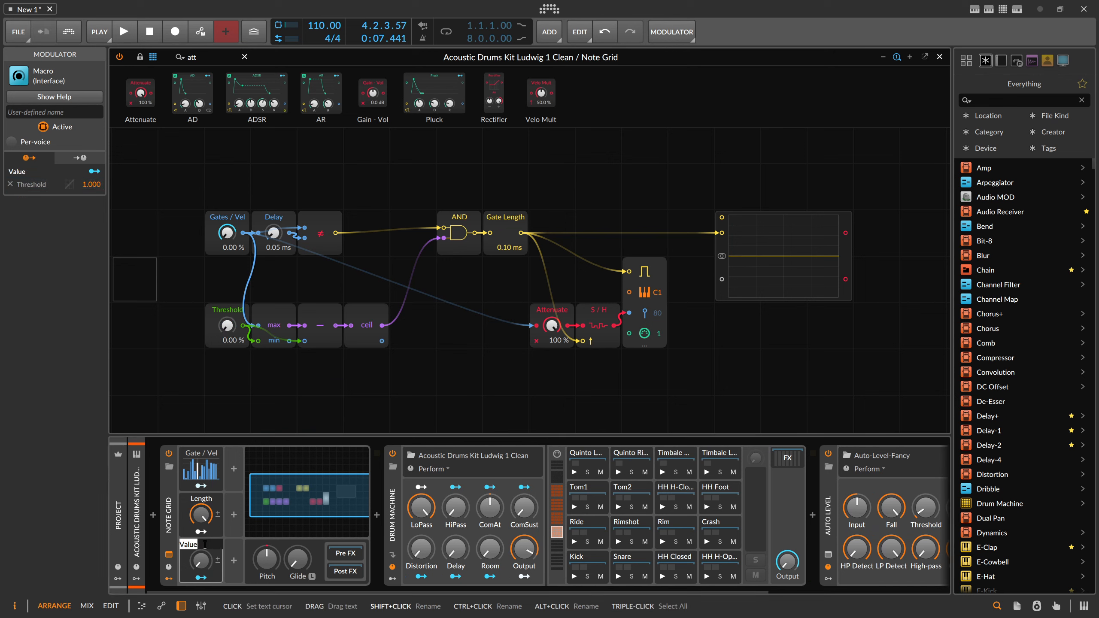
text(Threshol)
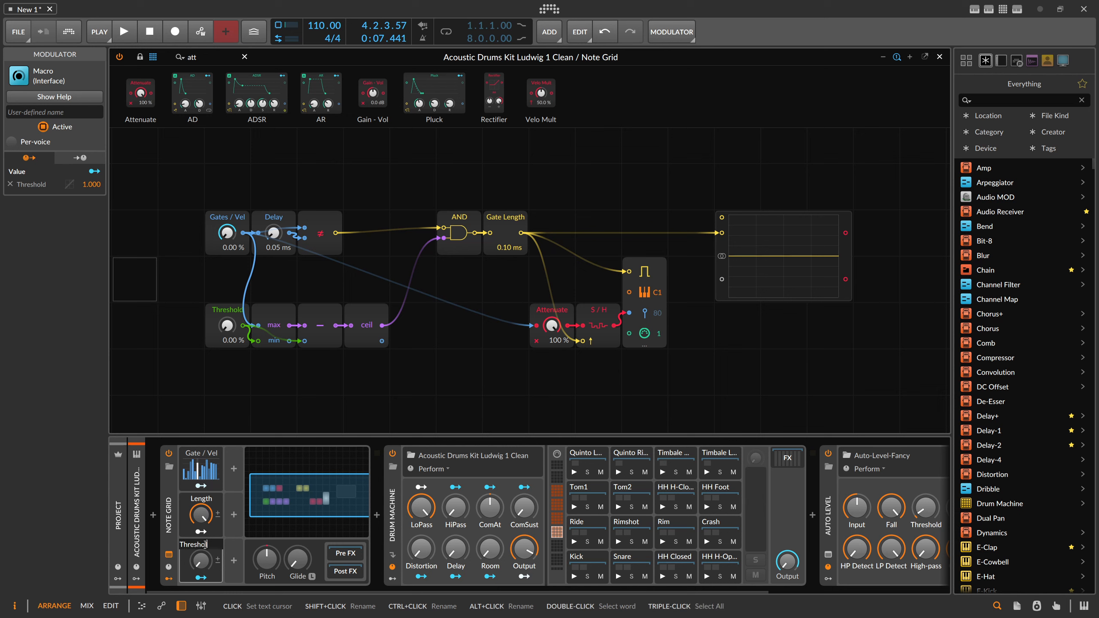
text(d)
key(Return)
Play the sequence while raising the Threshold macro to 73 %, and stop playback
key(space)
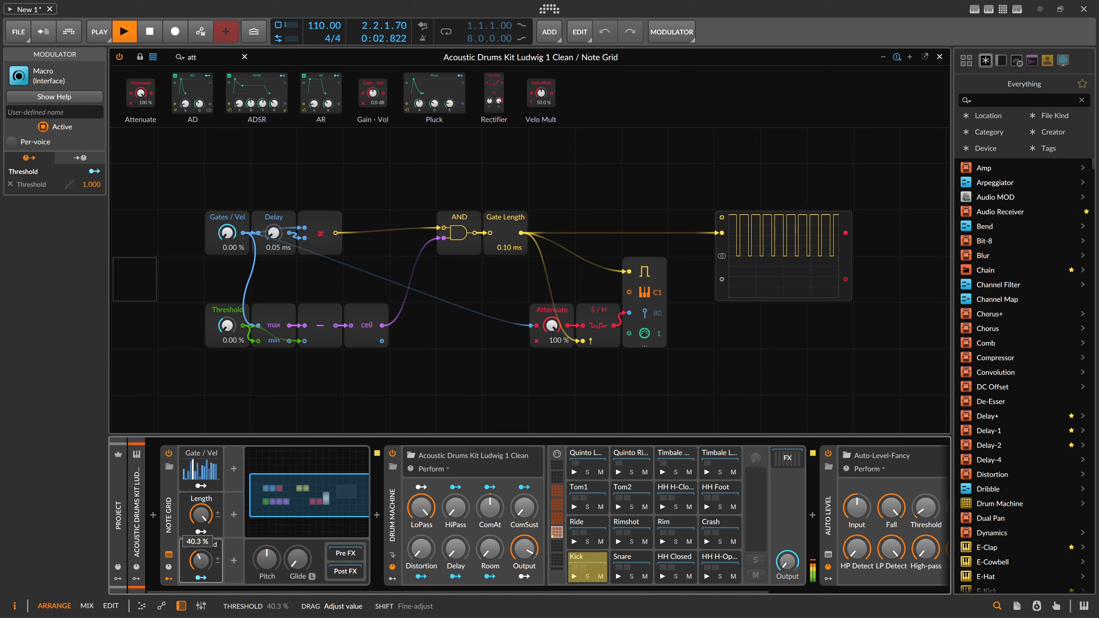
drag(200, 561, 201, 582)
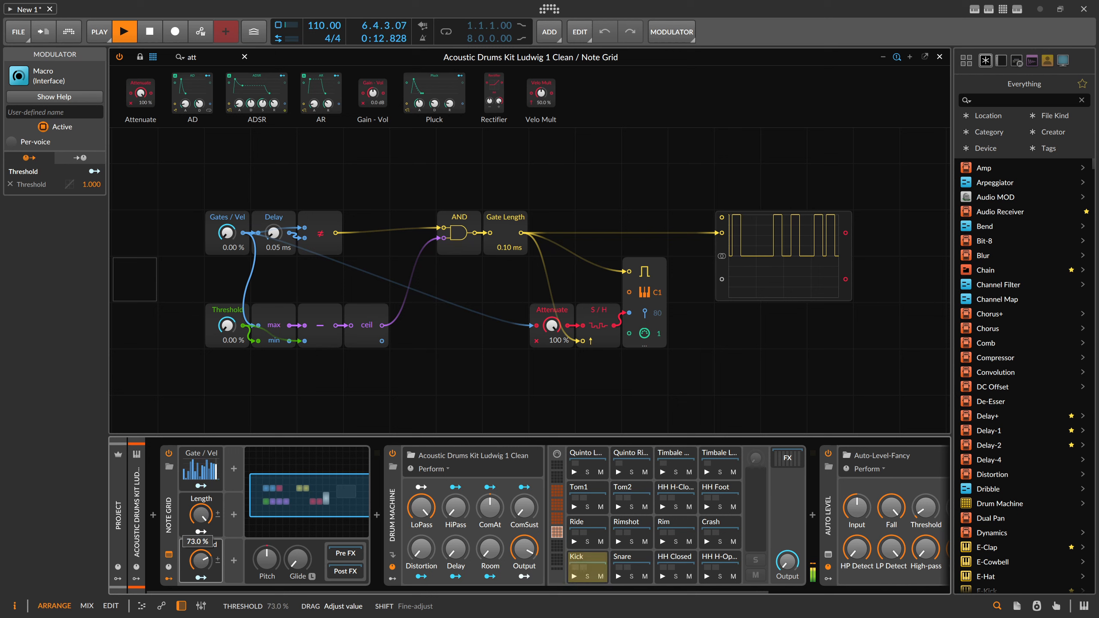
key(space)
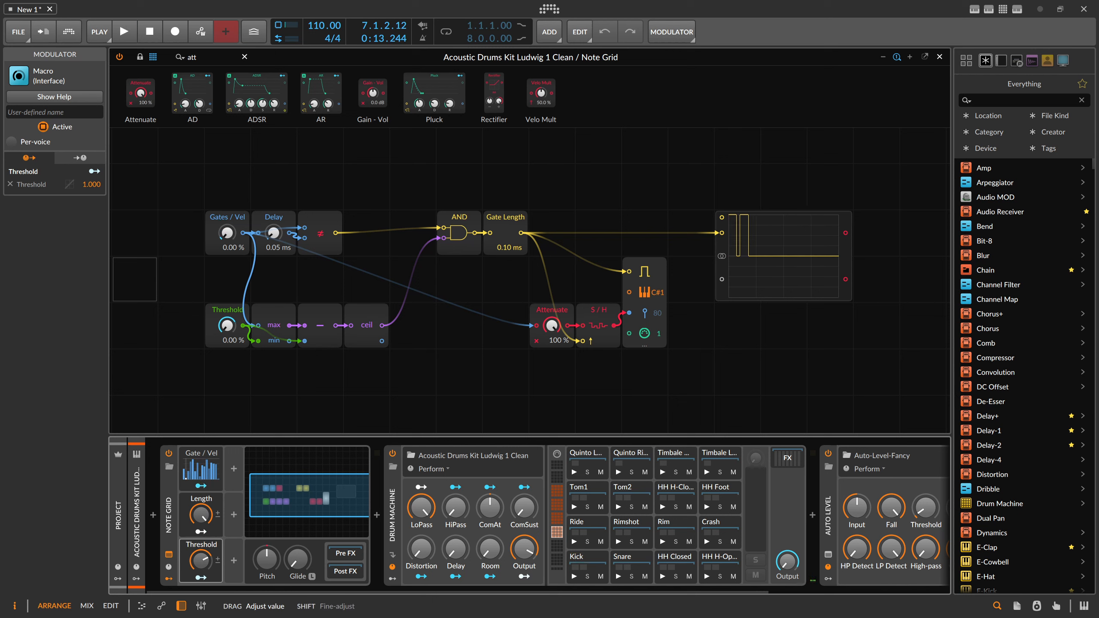
Play the sequence with the Gate / Vel step editor expanded while varying the Threshold macro, and stop playback
key(space)
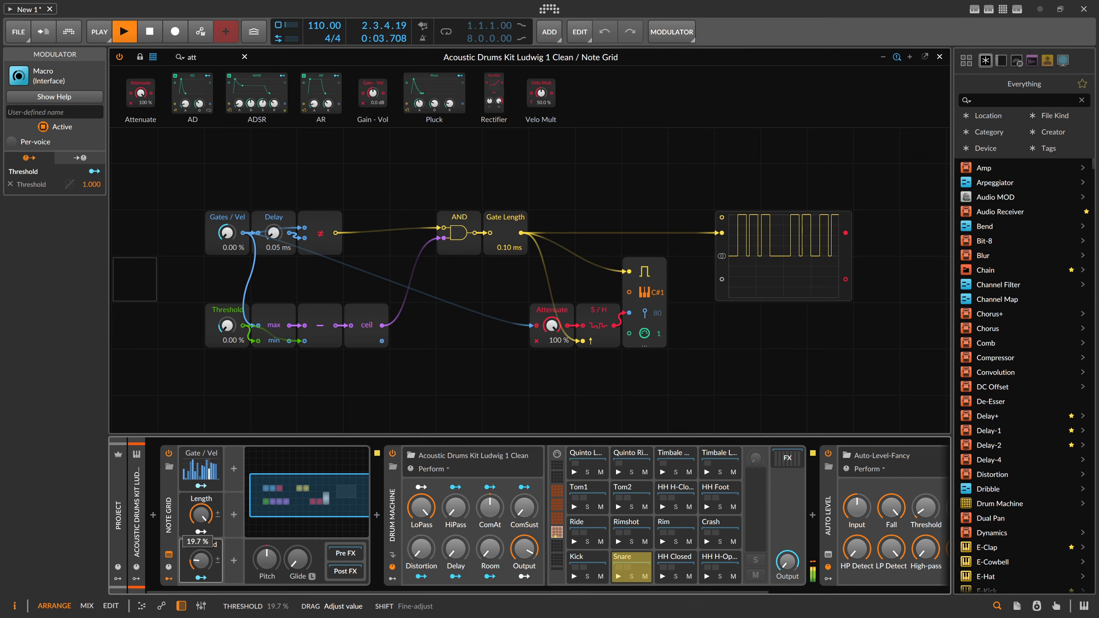
click(200, 469)
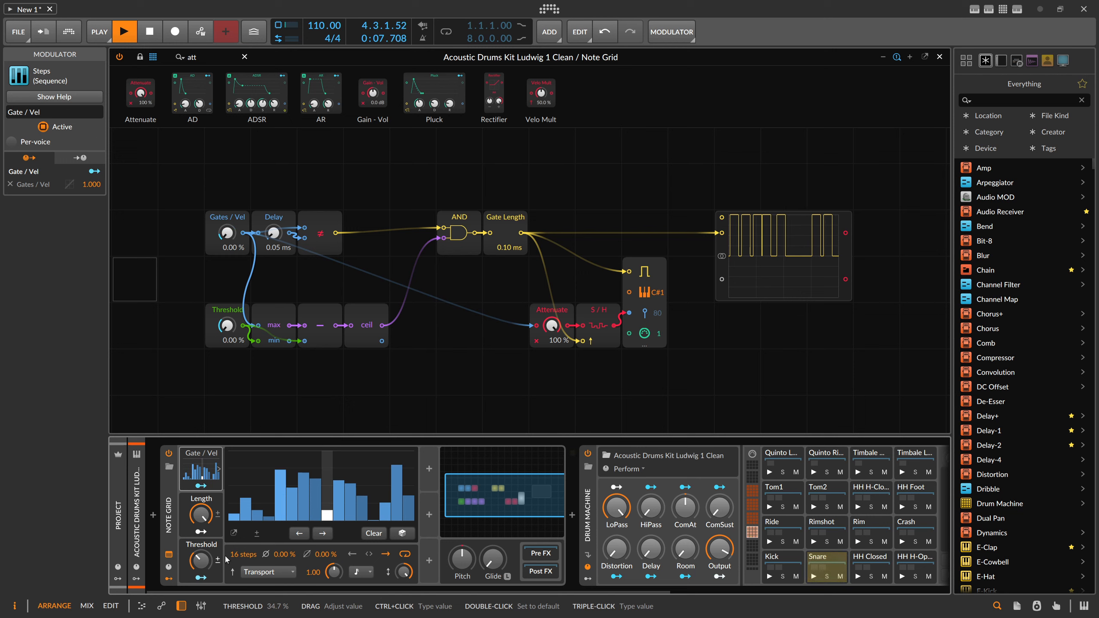
drag(202, 560, 203, 582)
key(space)
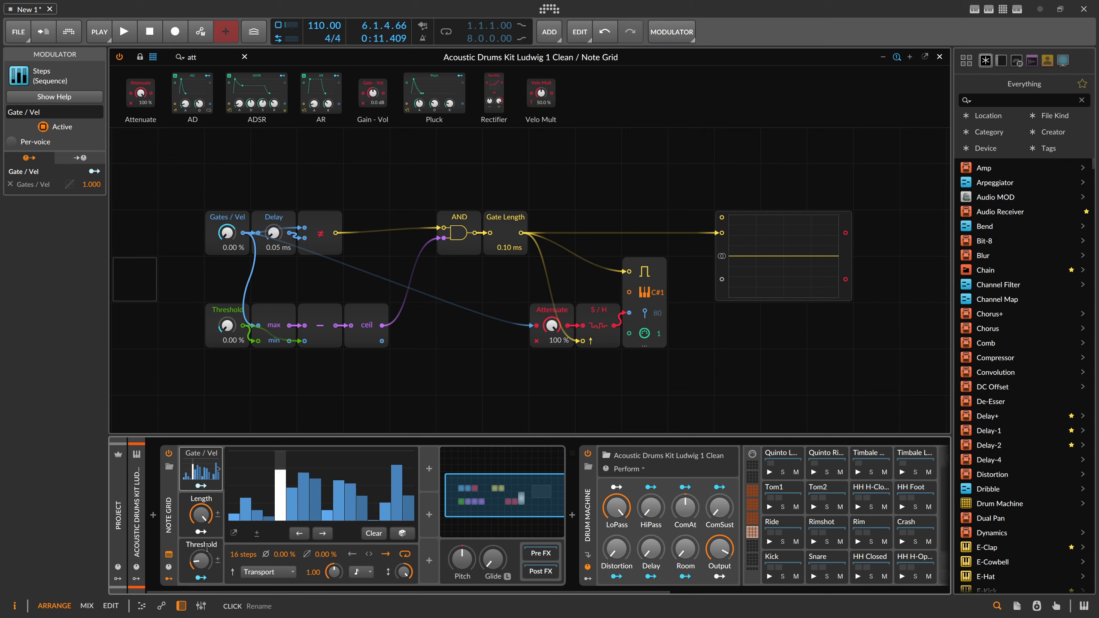
Raise the Threshold macro to 83 %, start playback and randomize the Gate / Vel steps
drag(200, 562, 200, 543)
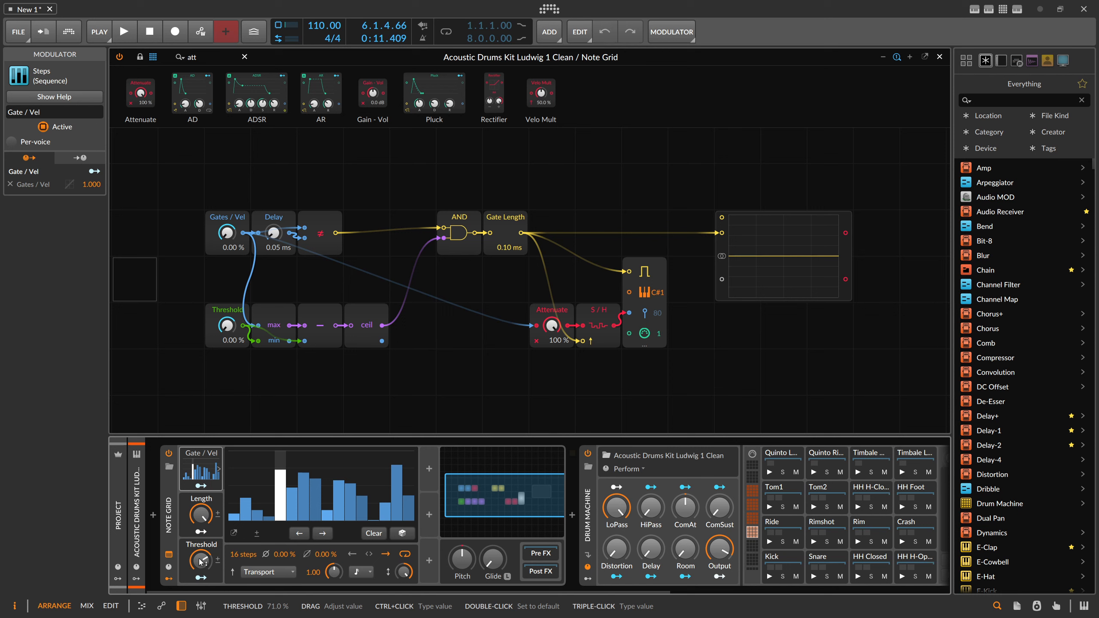
key(space)
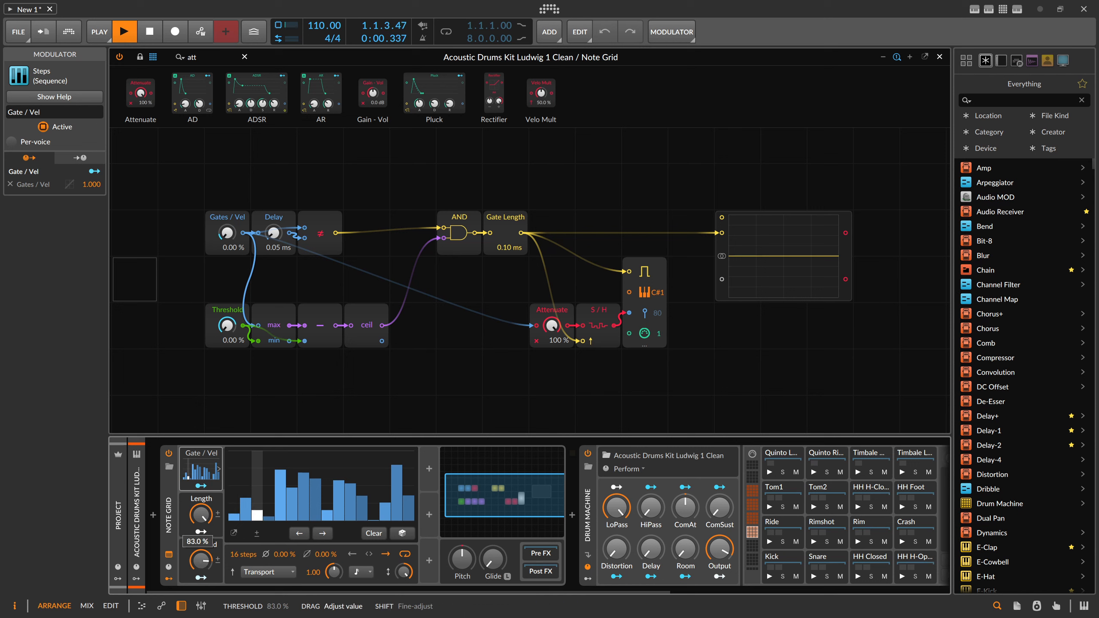
click(408, 533)
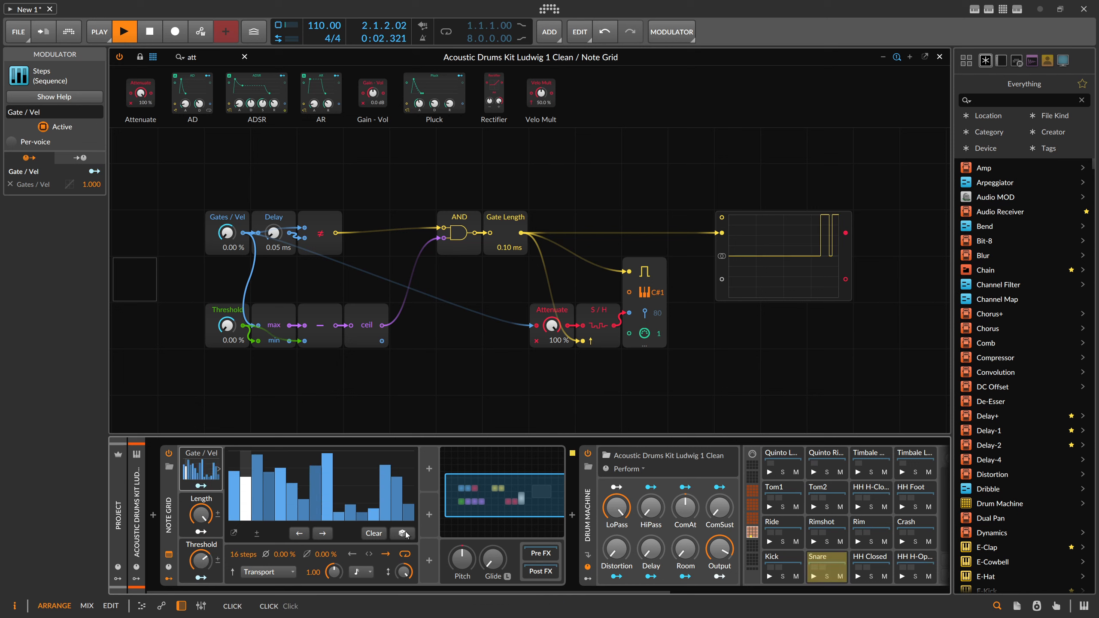
Reduce the Length macro to 54.3 % and readjust the Threshold macro during playback, and stop playback
drag(201, 561, 201, 594)
drag(201, 514, 201, 498)
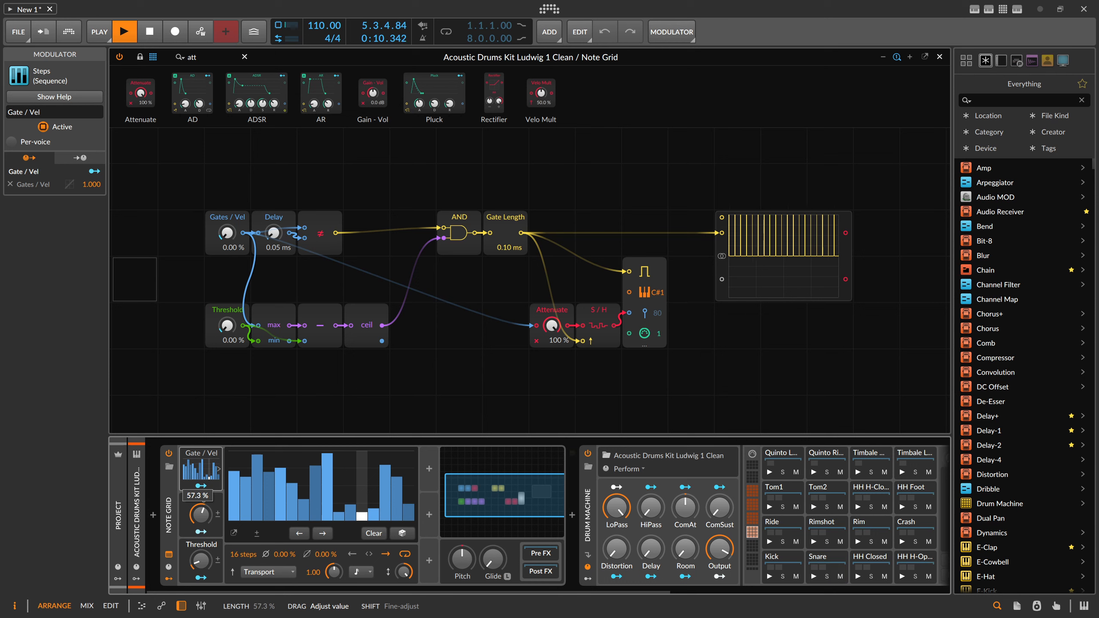
drag(201, 560, 200, 546)
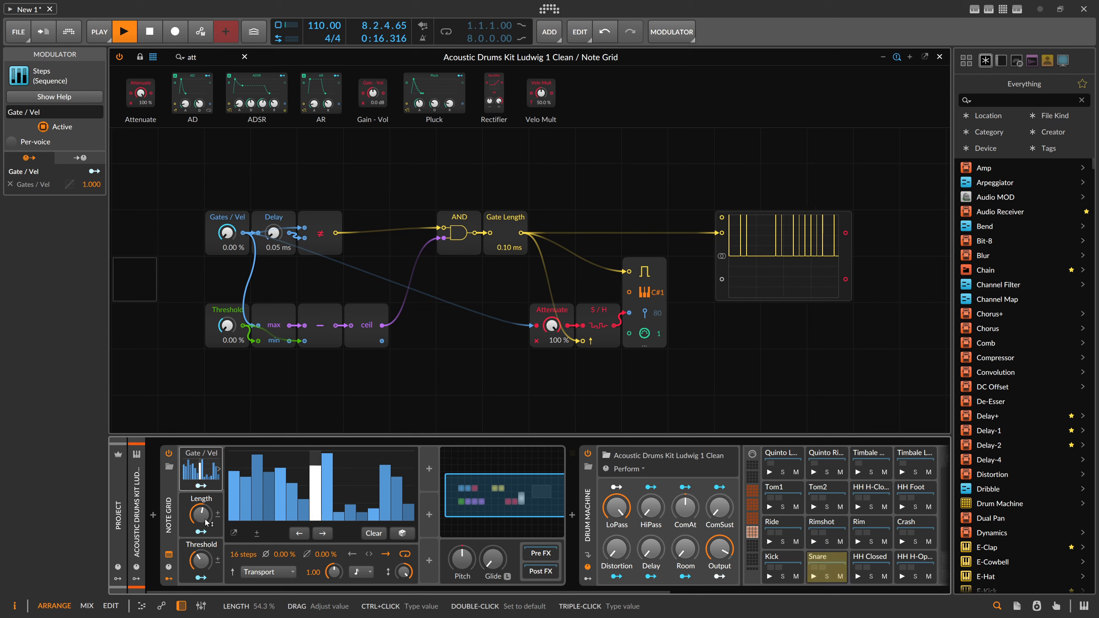
key(space)
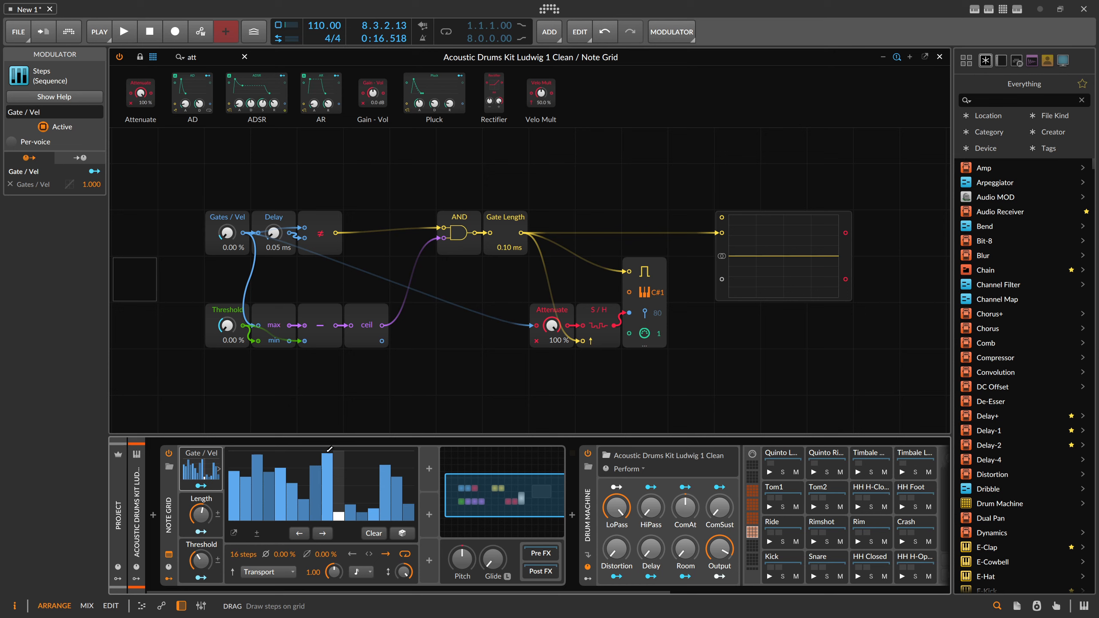
Add a third Macro modulator to the Note Grid device
click(429, 470)
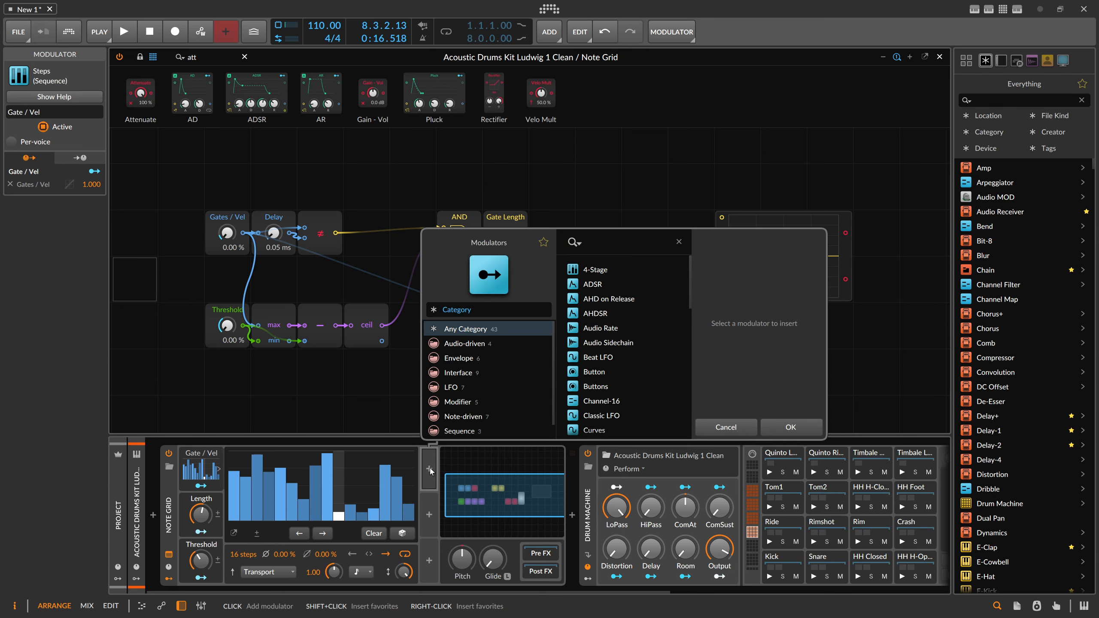
text(mac)
key(Return)
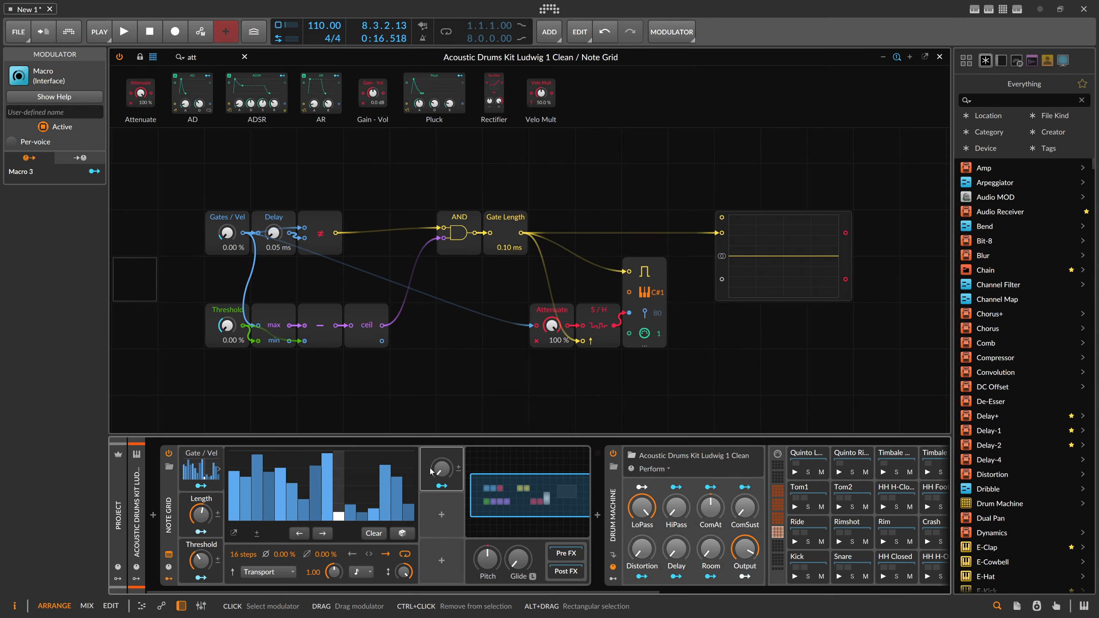
Name the Attenuate module and the new macro Scale Vel, with the module at 0 % and modulated by the macro by 100 %
click(551, 309)
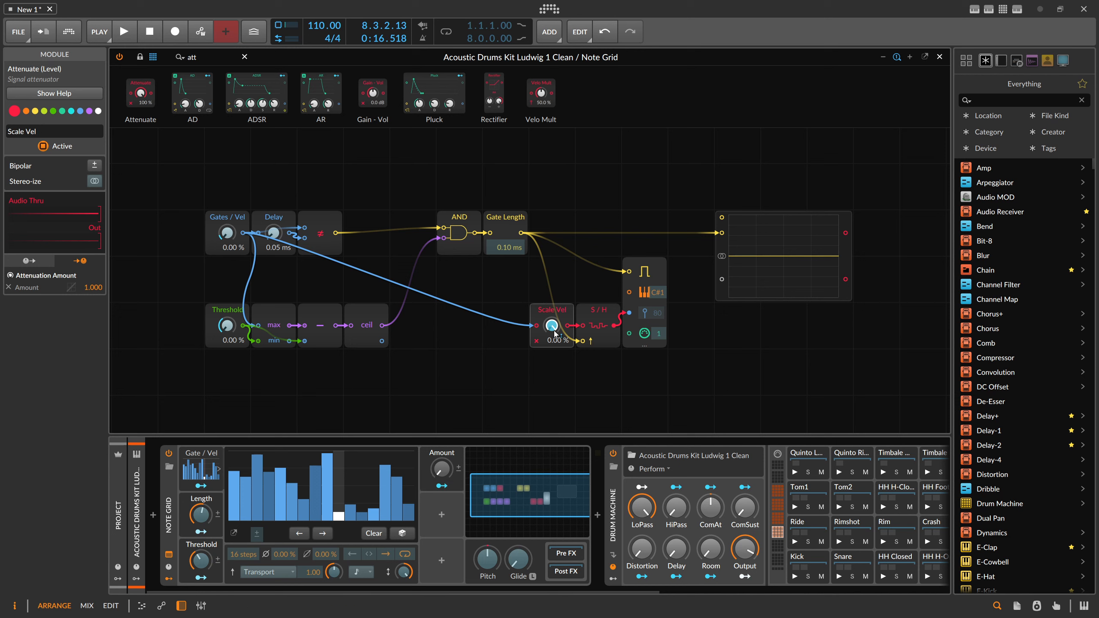
double_click(446, 453)
text(Sa)
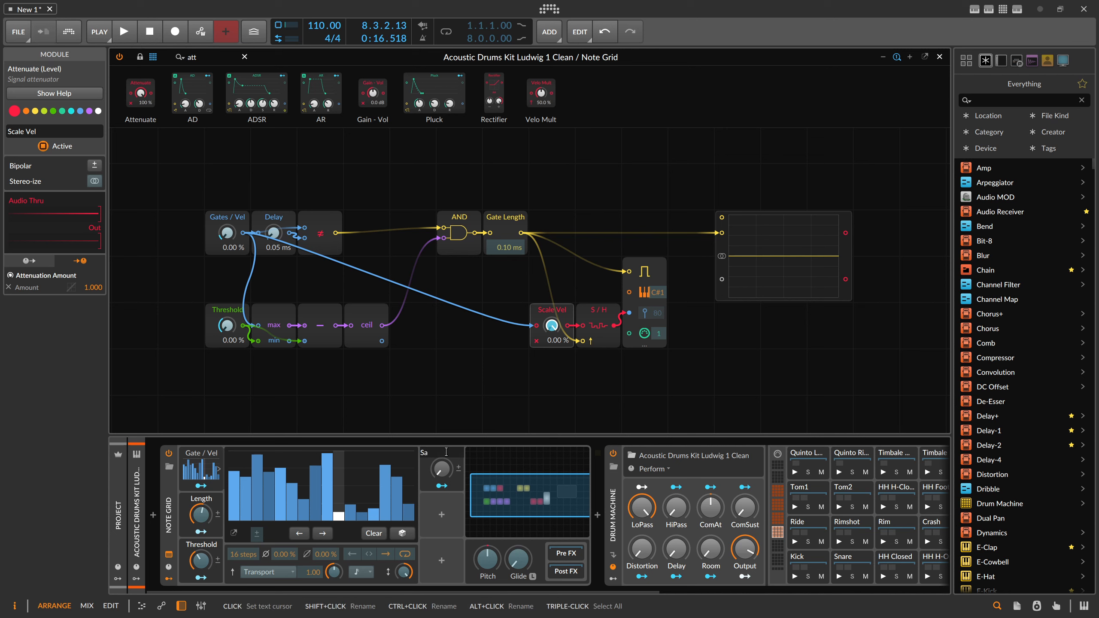
text(ale Vel)
key(Return)
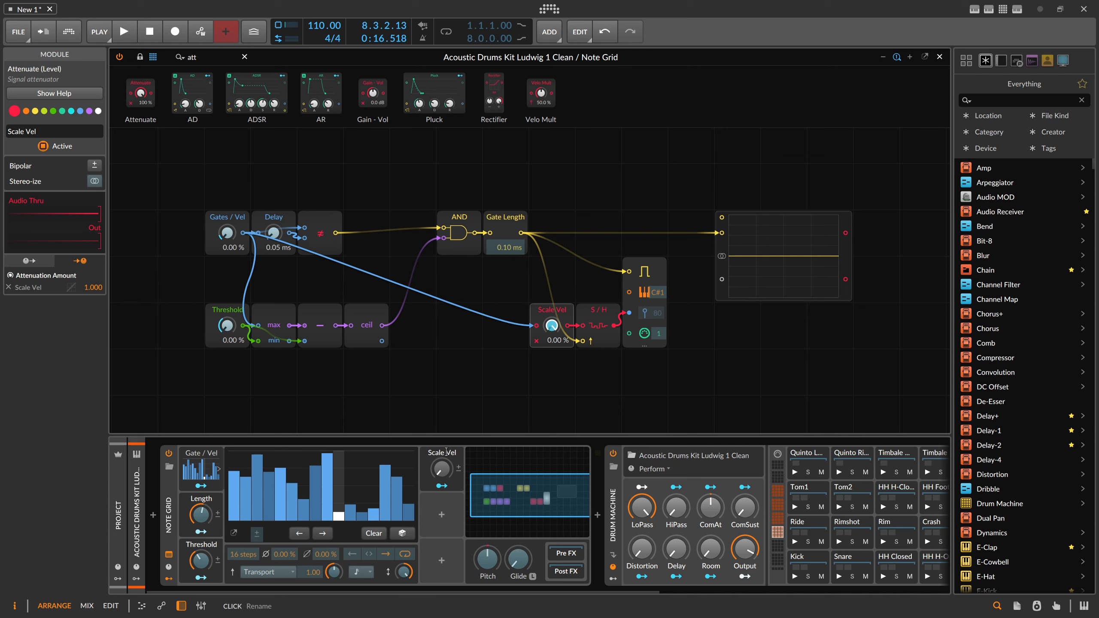
click(442, 486)
Recolor the Scale Vel and S / H modules blue
click(547, 312)
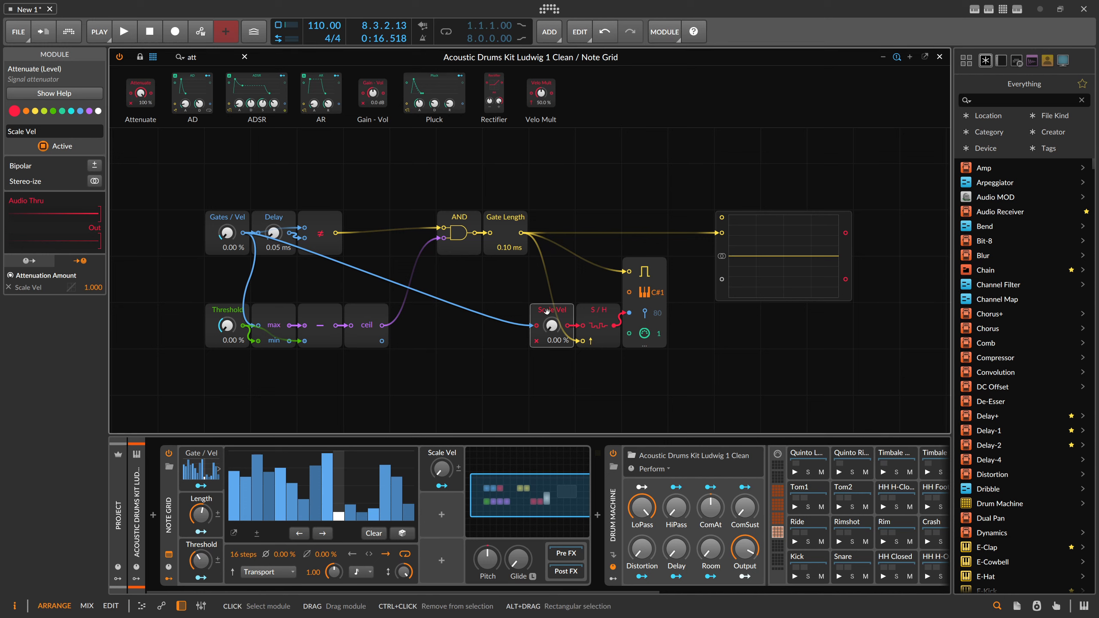
drag(517, 307, 582, 314)
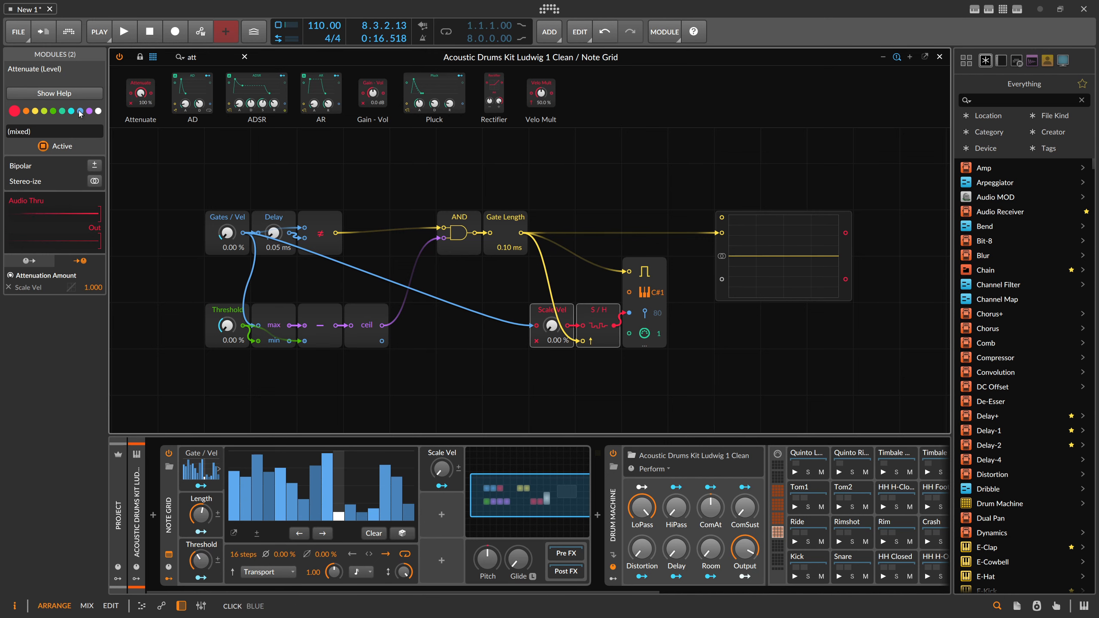
Play the sequence while raising the Scale Vel macro to 11.7 %, and stop playback
key(space)
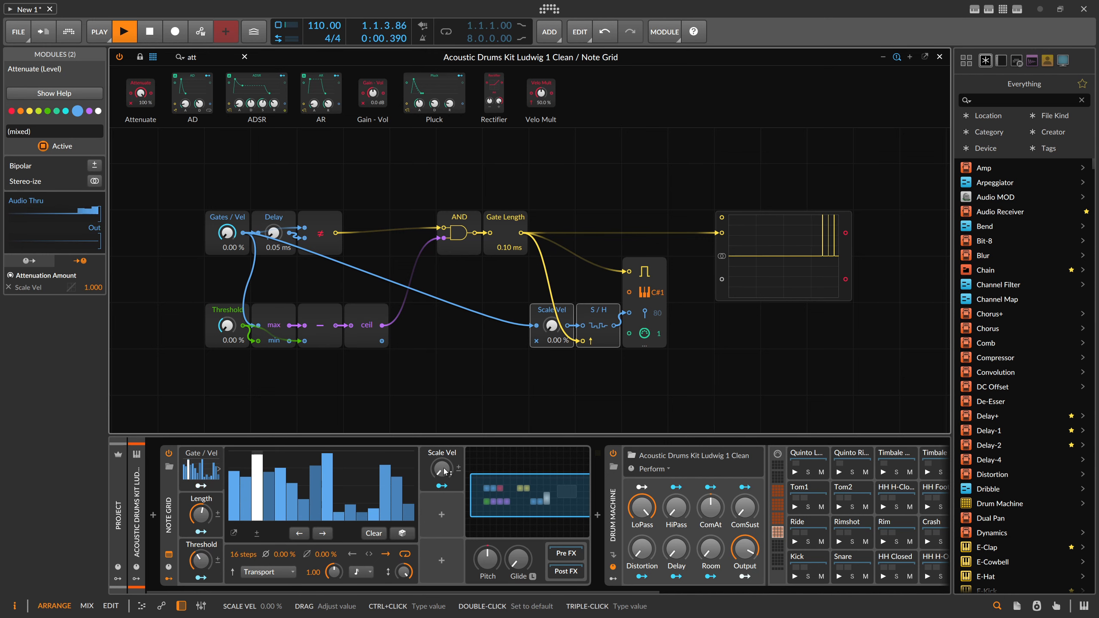
mouse_move(440, 468)
mouse_down()
mouse_move(441, 433)
mouse_move(441, 455)
mouse_up()
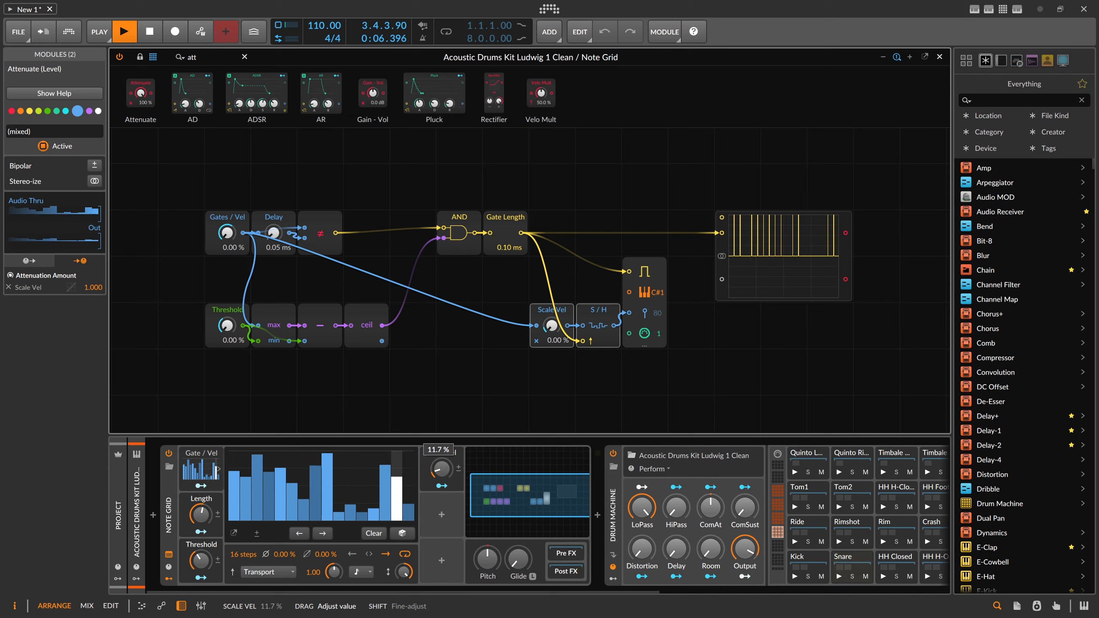
key(space)
Connect the S / H output to the oscilloscope's second input, disconnect the Gate Length cable from the scope, and start playback
drag(705, 292, 741, 298)
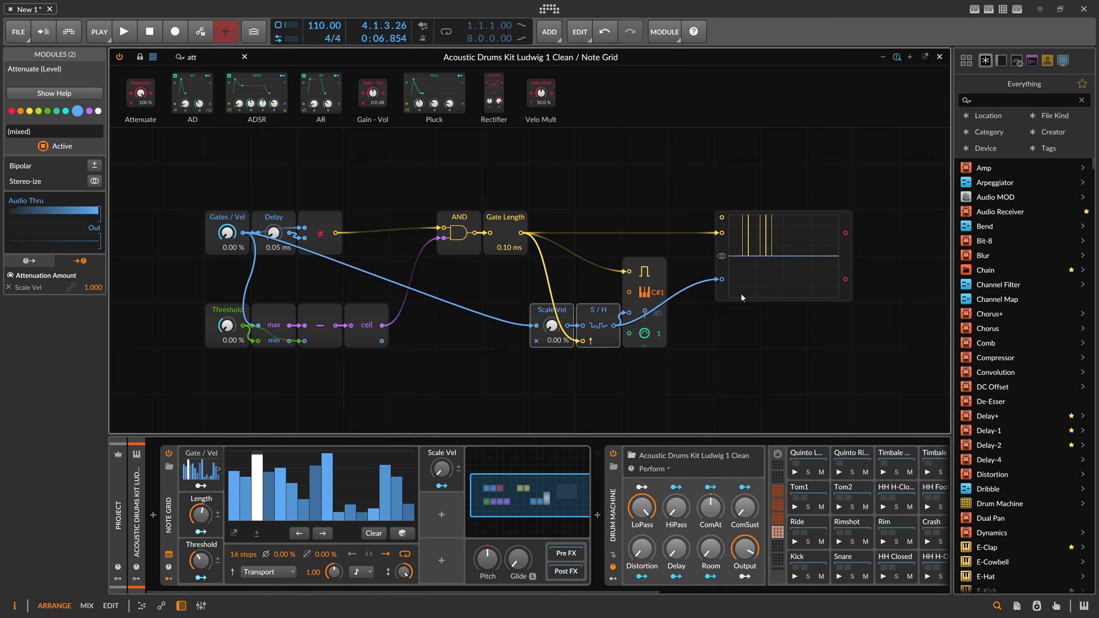
key(space)
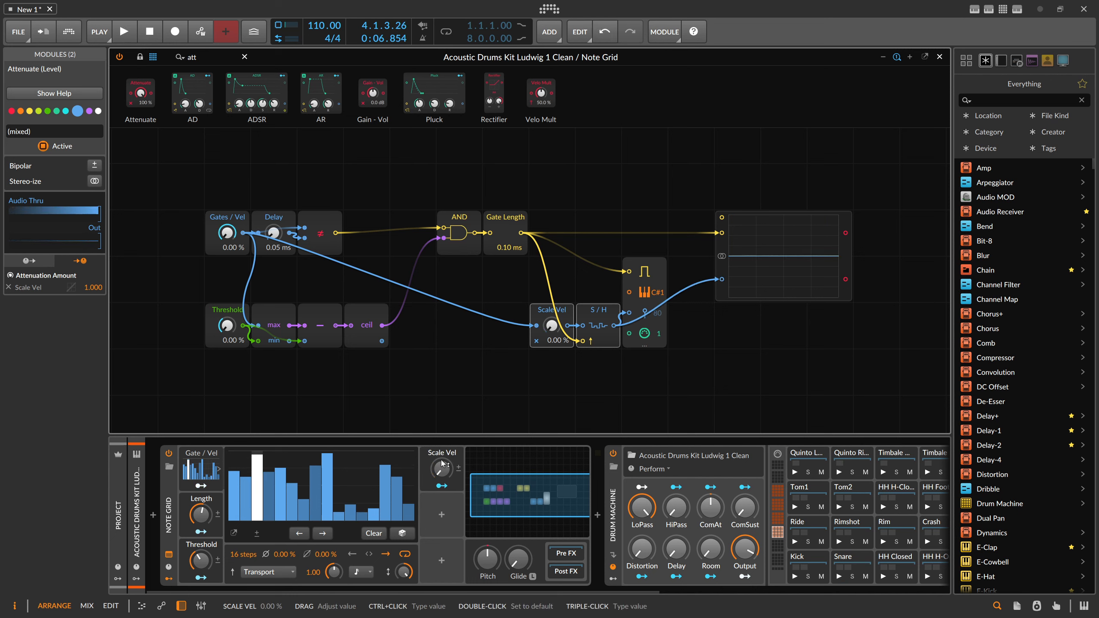
drag(721, 233, 674, 231)
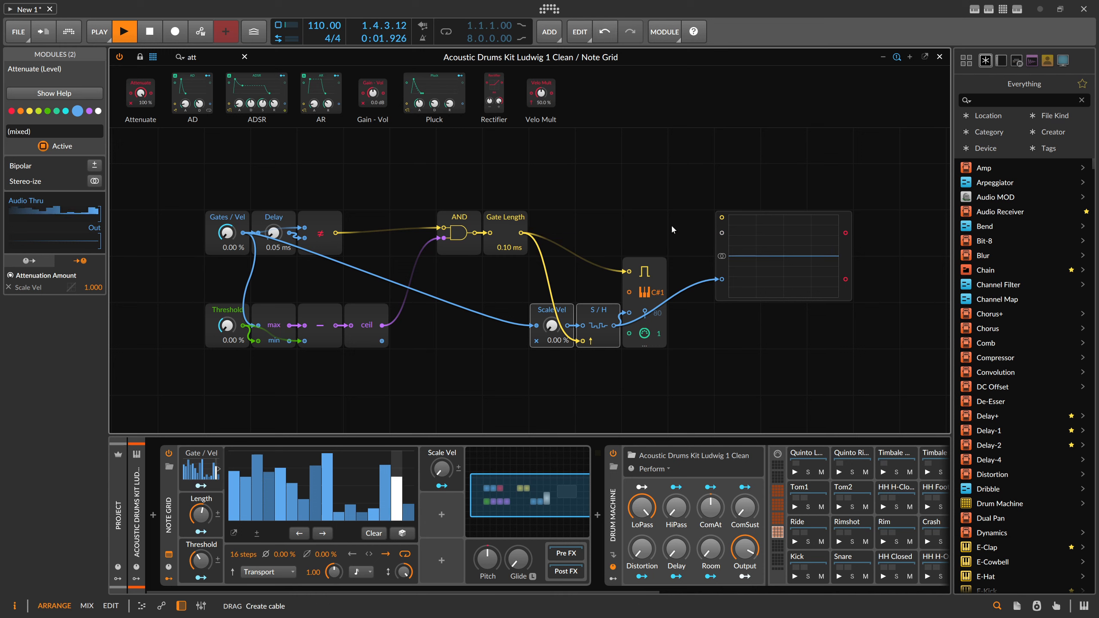
Sweep the Scale Vel macro up to 100 % during playback, set it to 50 %, and stop playback
drag(441, 469, 442, 440)
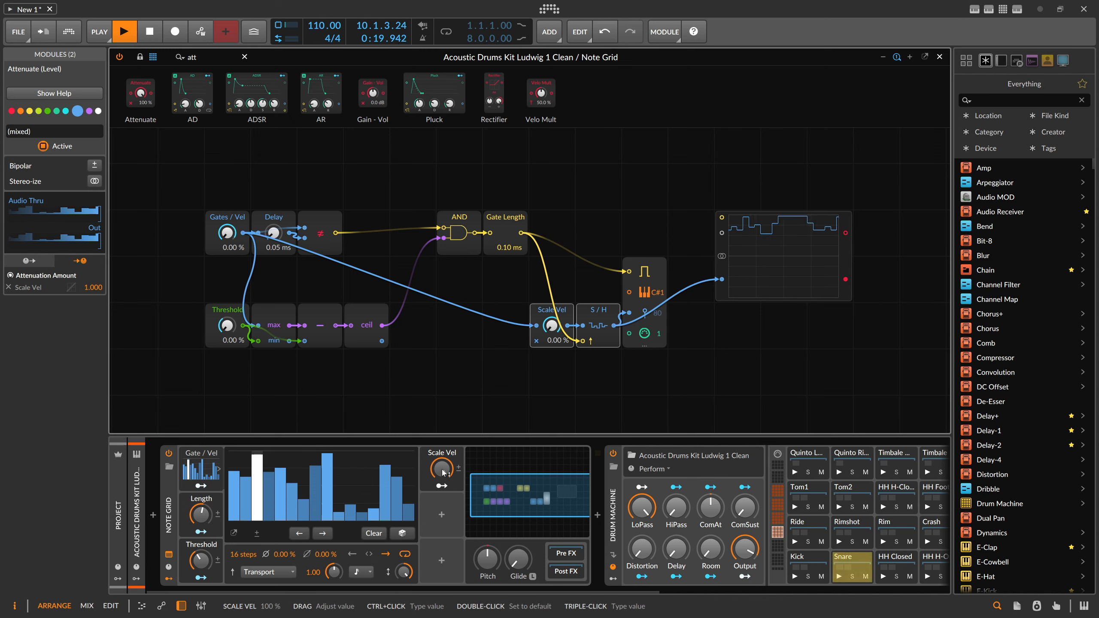
drag(442, 468, 442, 499)
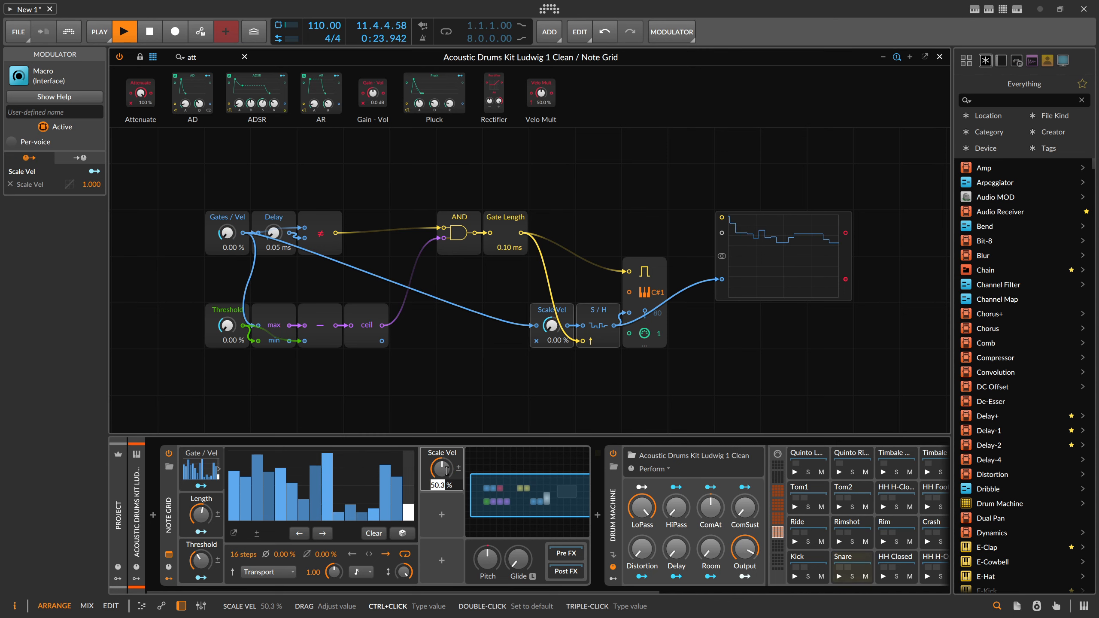
key(space)
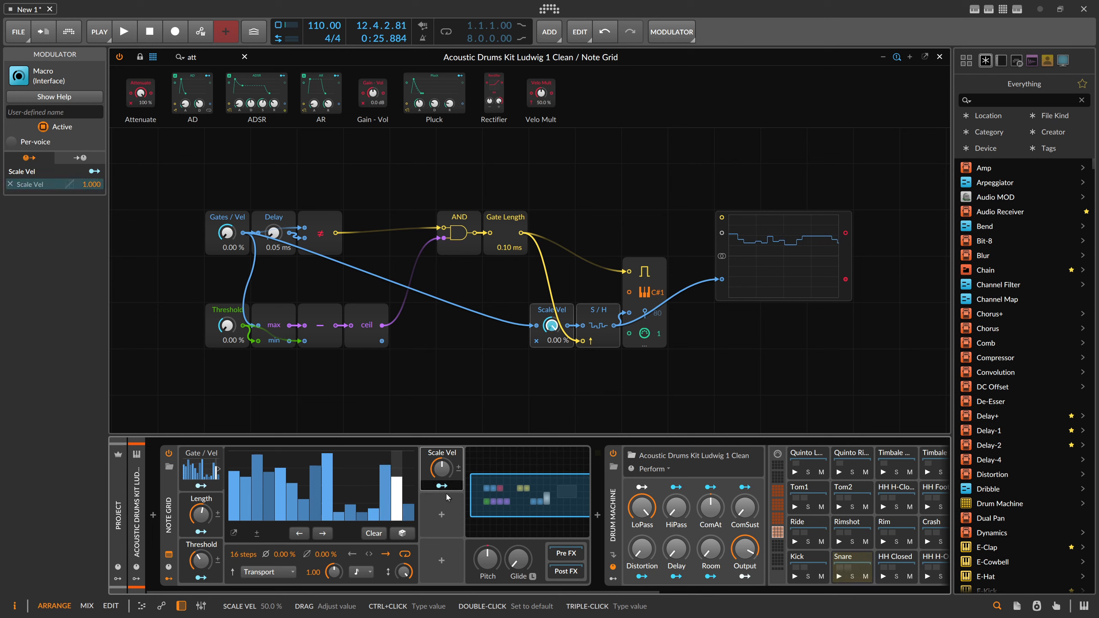
Add a Steps modulator below the Scale Vel macro and name it Acc
click(441, 514)
text(step)
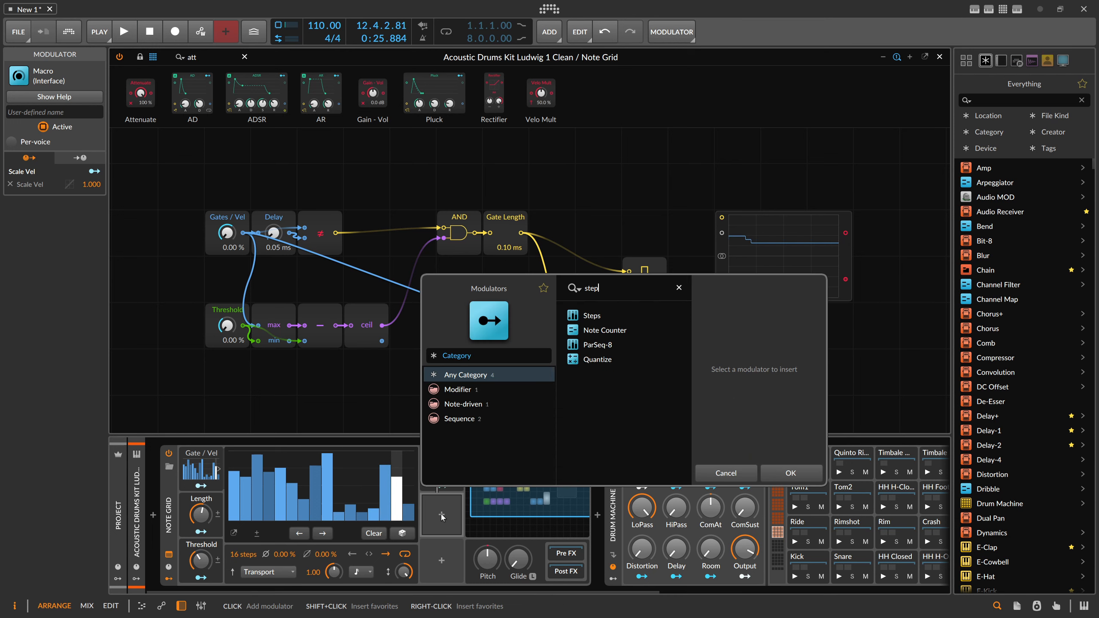
key(Return)
click(453, 508)
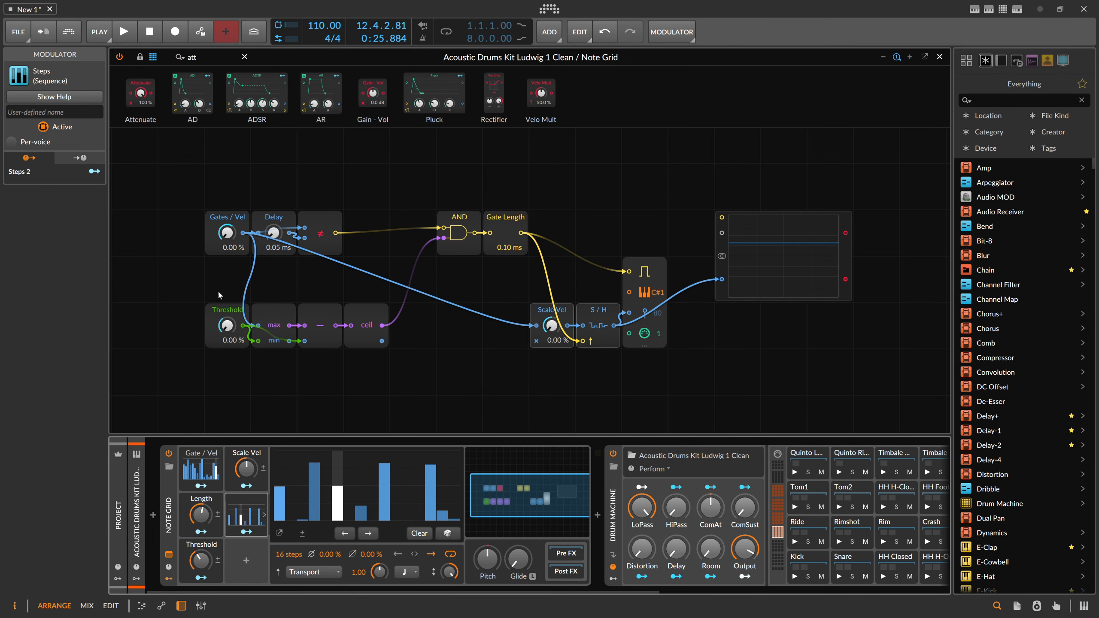
click(78, 115)
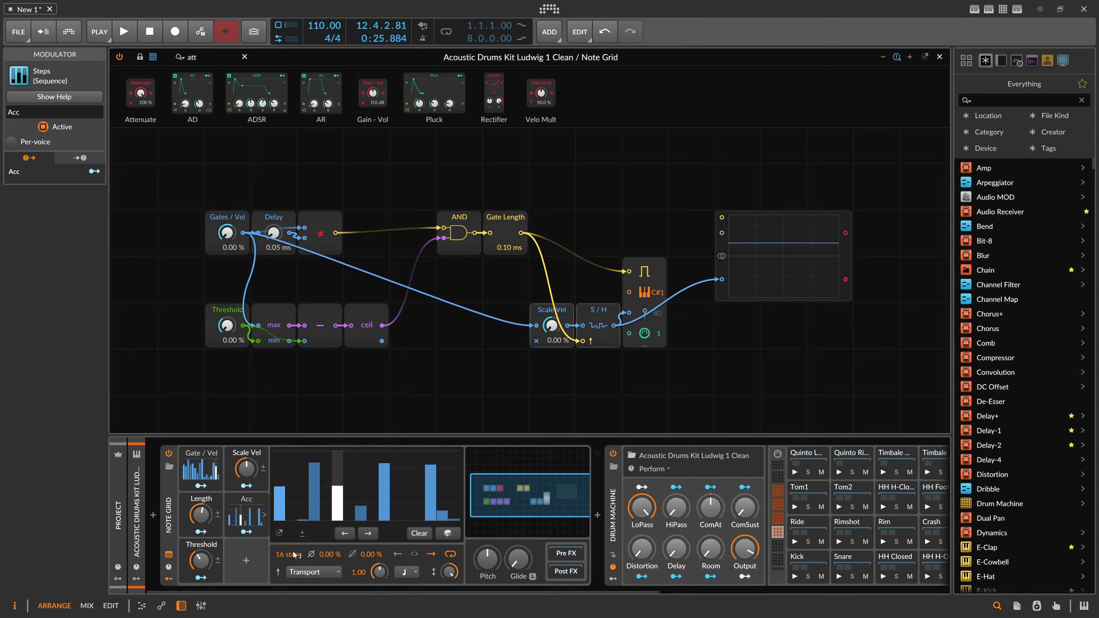
Set the Acc Steps modulator to 4 steps, draw levels descending from full height, and audition the sequence briefly
drag(288, 554, 287, 588)
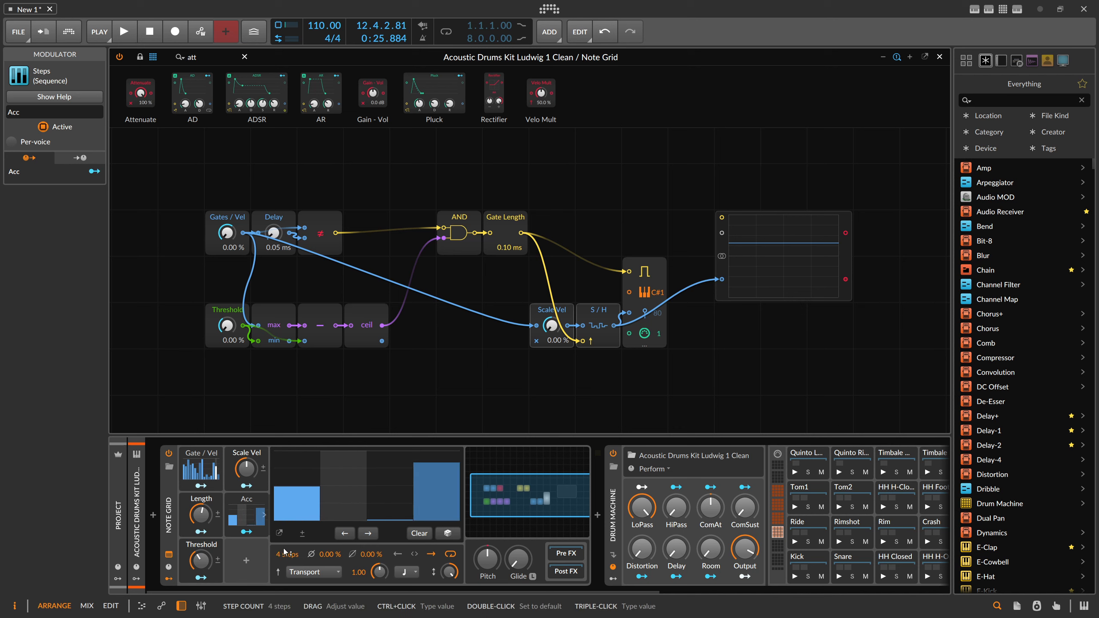
click(292, 457)
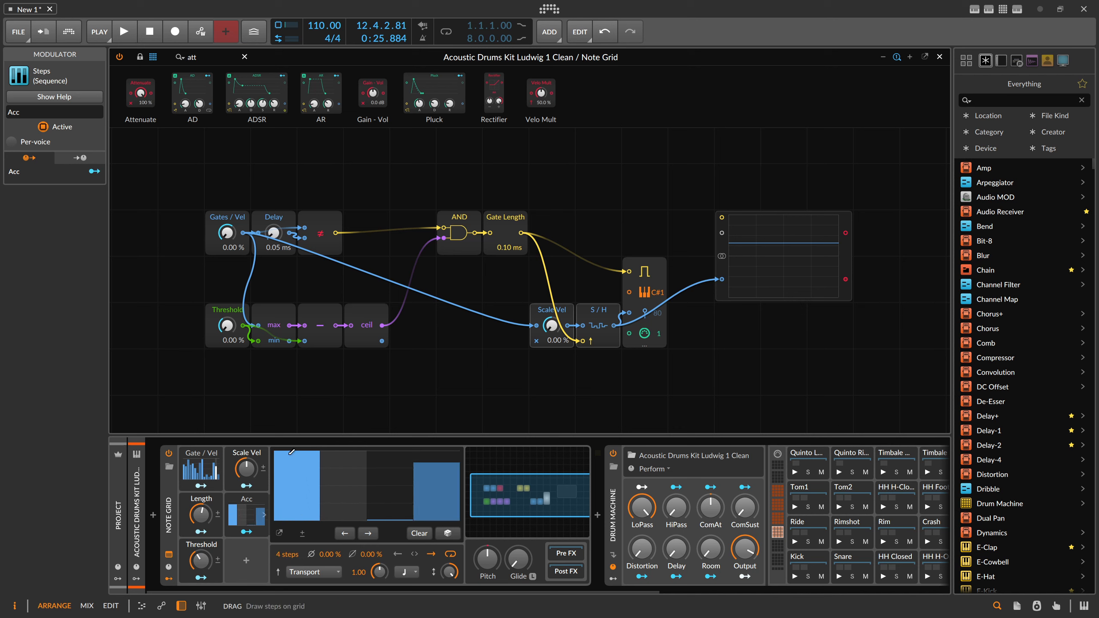
click(327, 460)
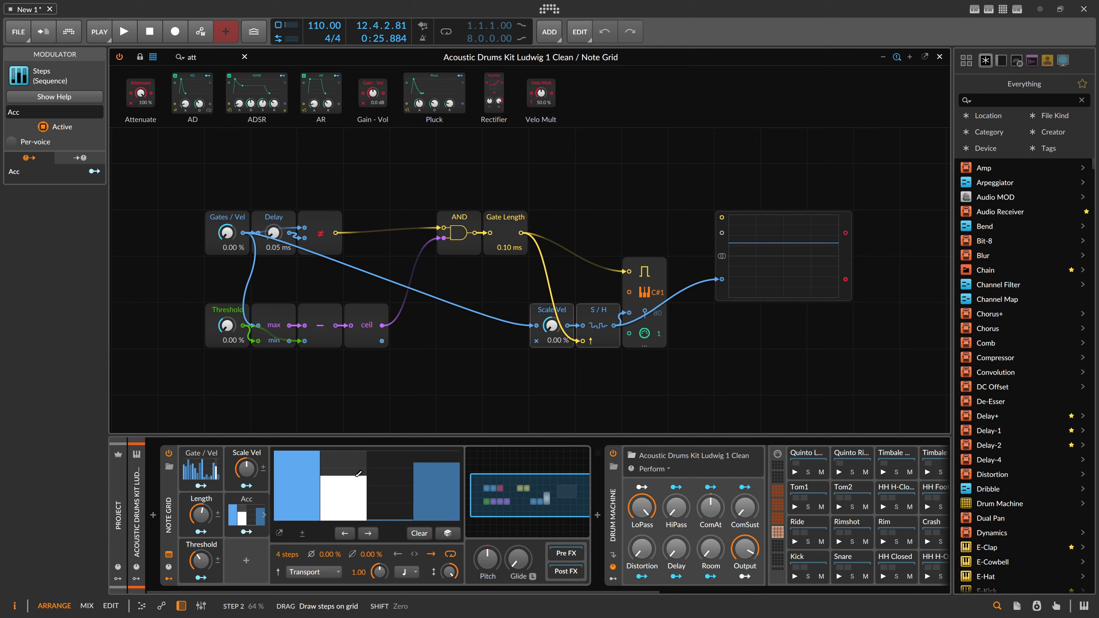
drag(359, 473, 431, 506)
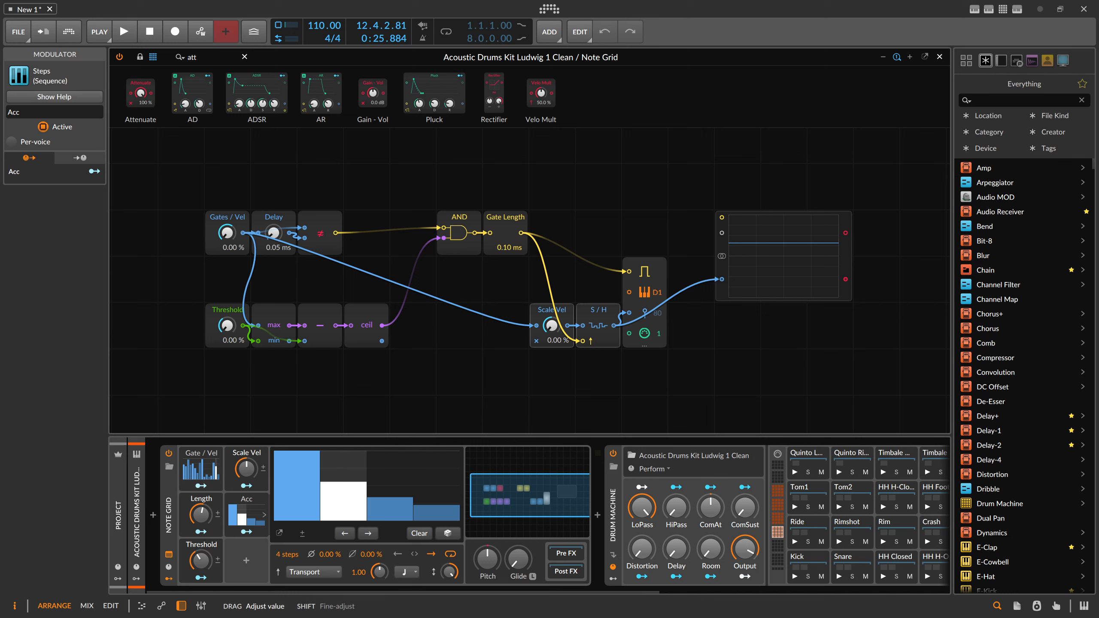
key(space)
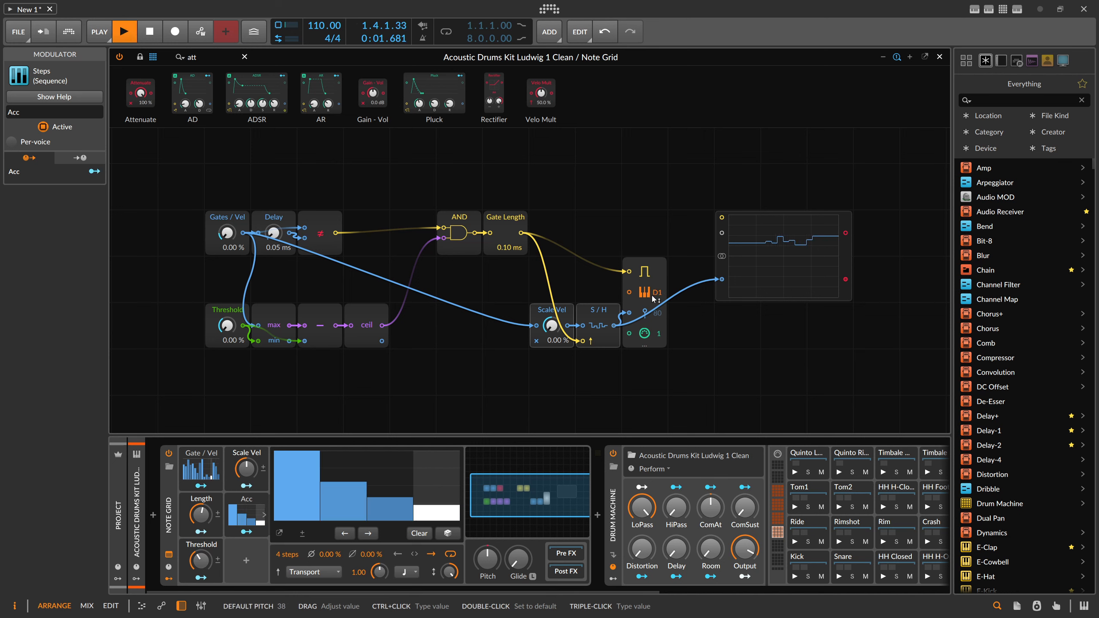
key(space)
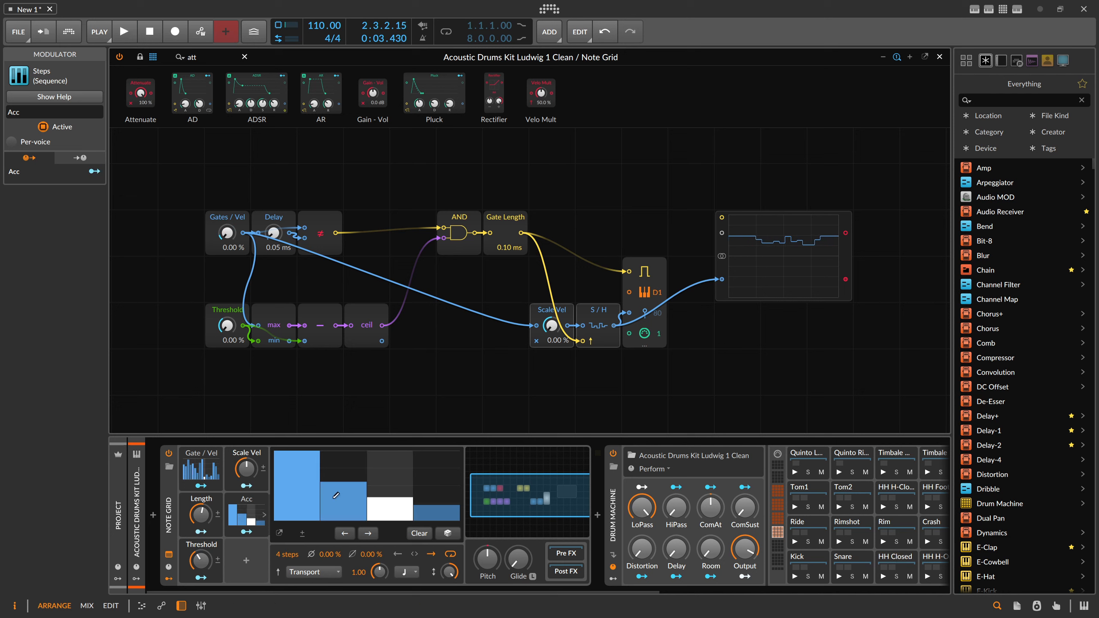
Insert a Bias module between Scale Vel and S / H, and map the Acc steps to its bias at 1.000
drag(221, 58, 142, 58)
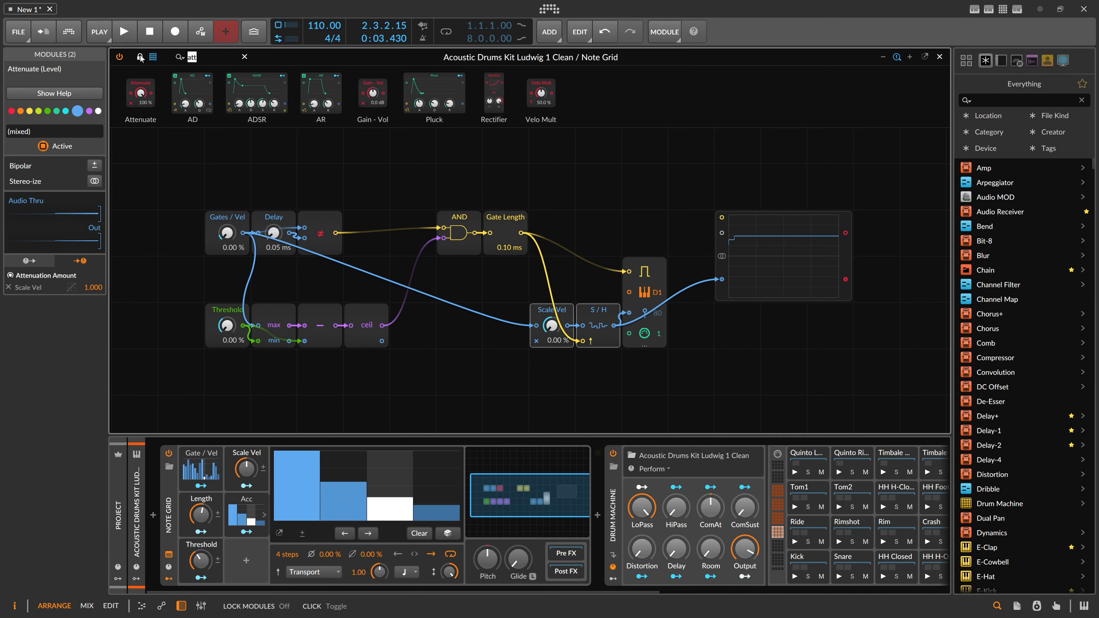
text(bia)
drag(186, 109, 567, 327)
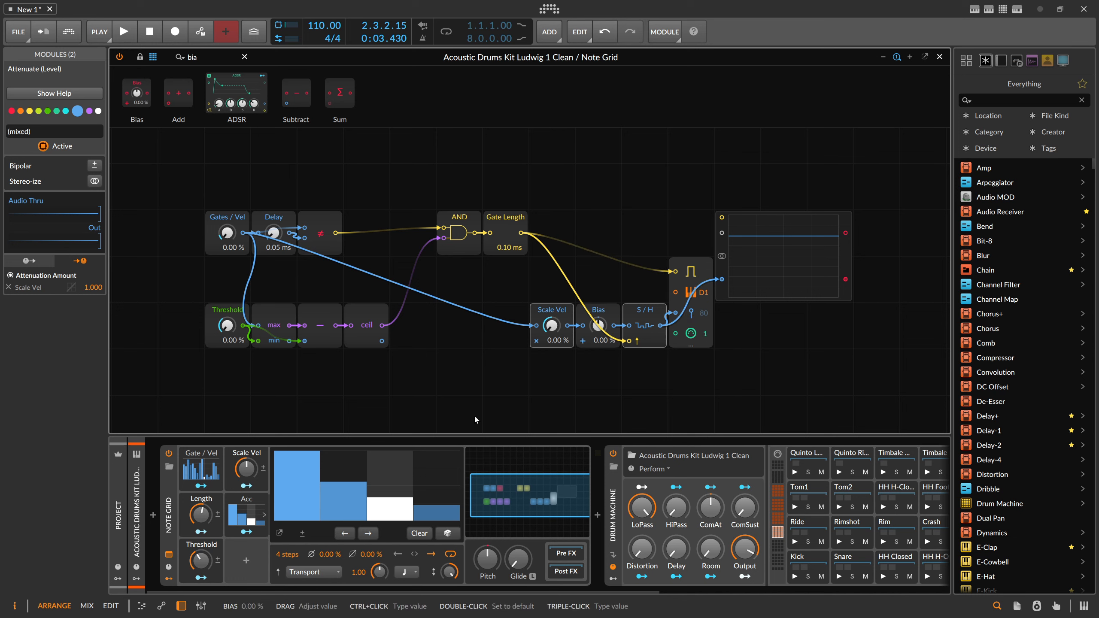
click(246, 531)
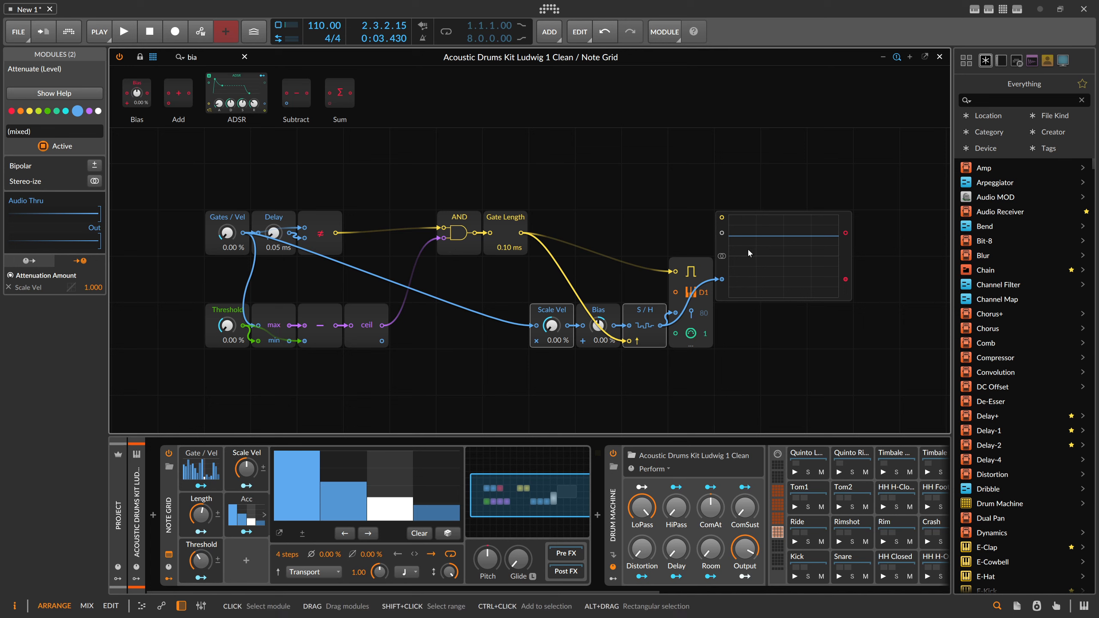
Set the Acc steps' timebase to 16th note between auditions, and lower the Threshold macro during playback
key(space)
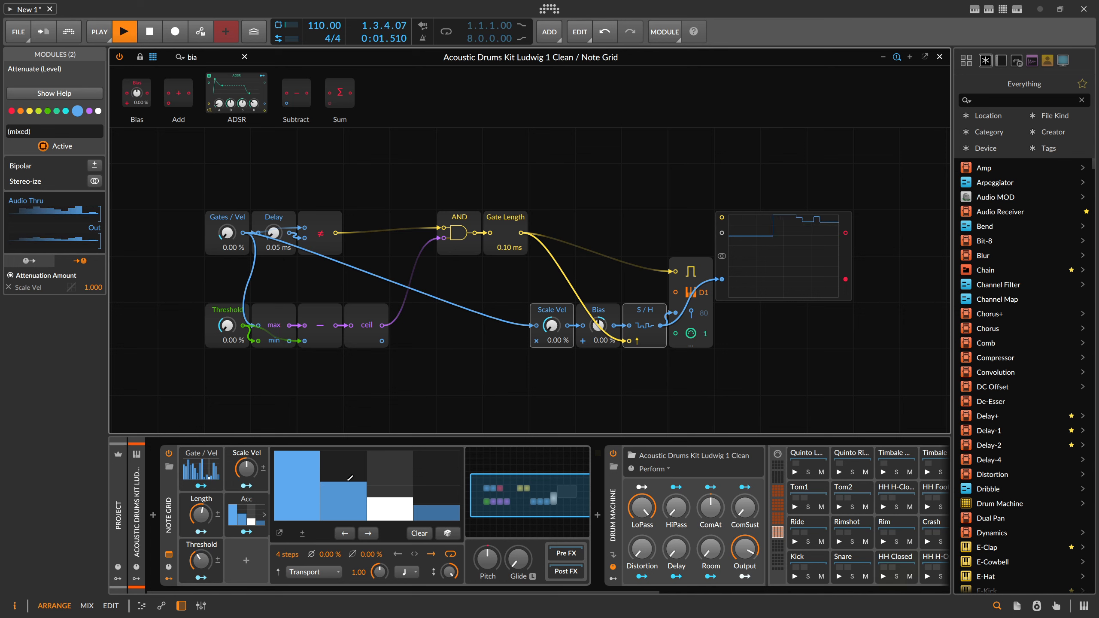
key(space)
click(414, 572)
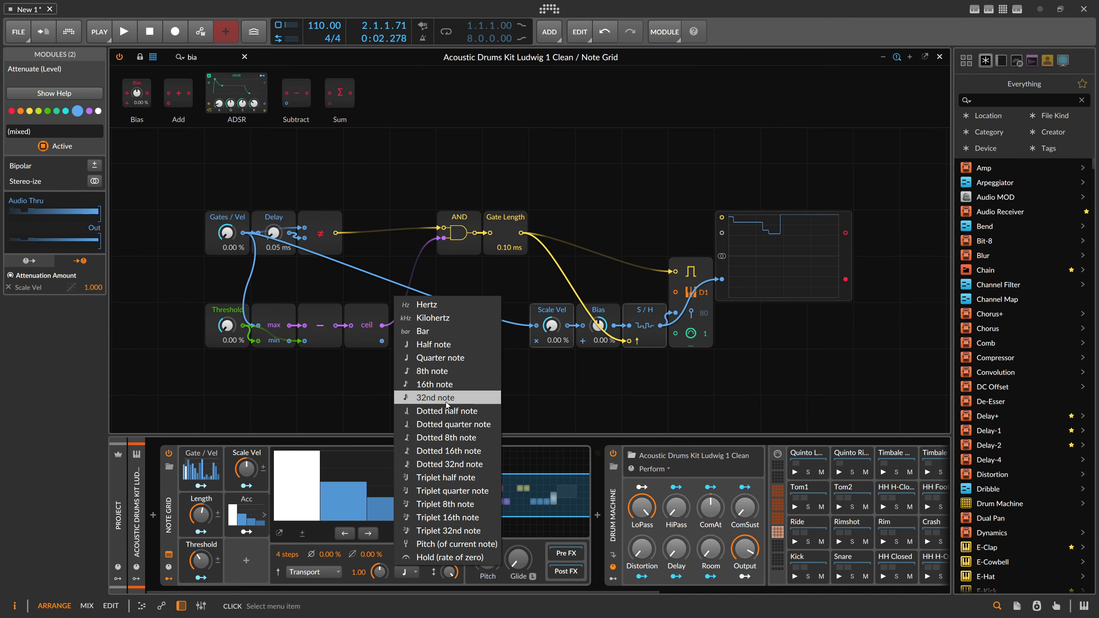
click(435, 384)
key(space)
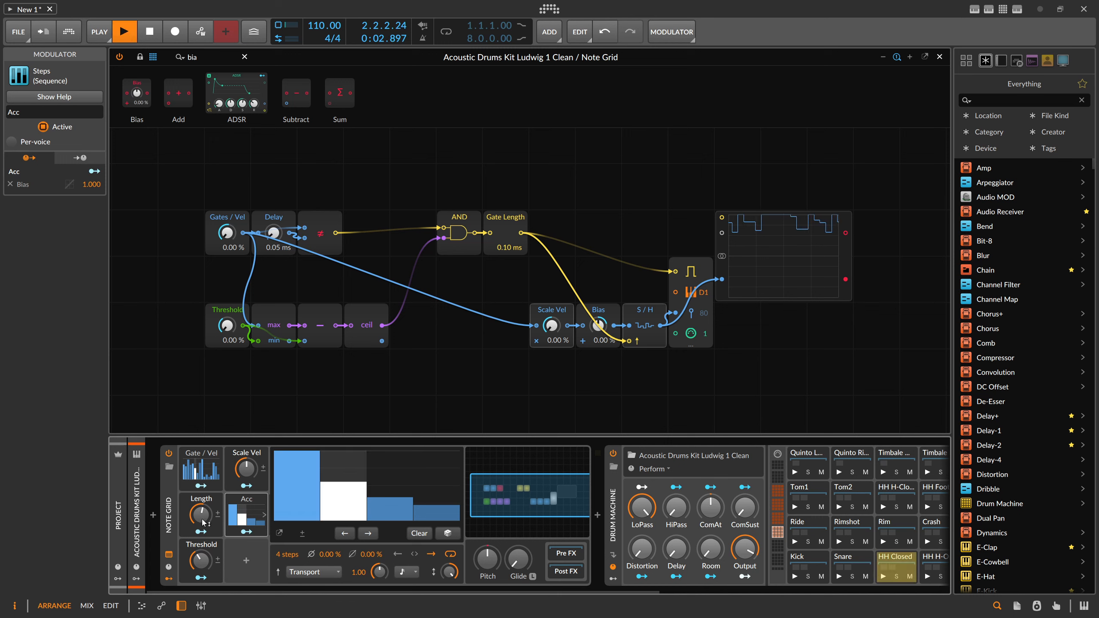
drag(200, 561, 201, 590)
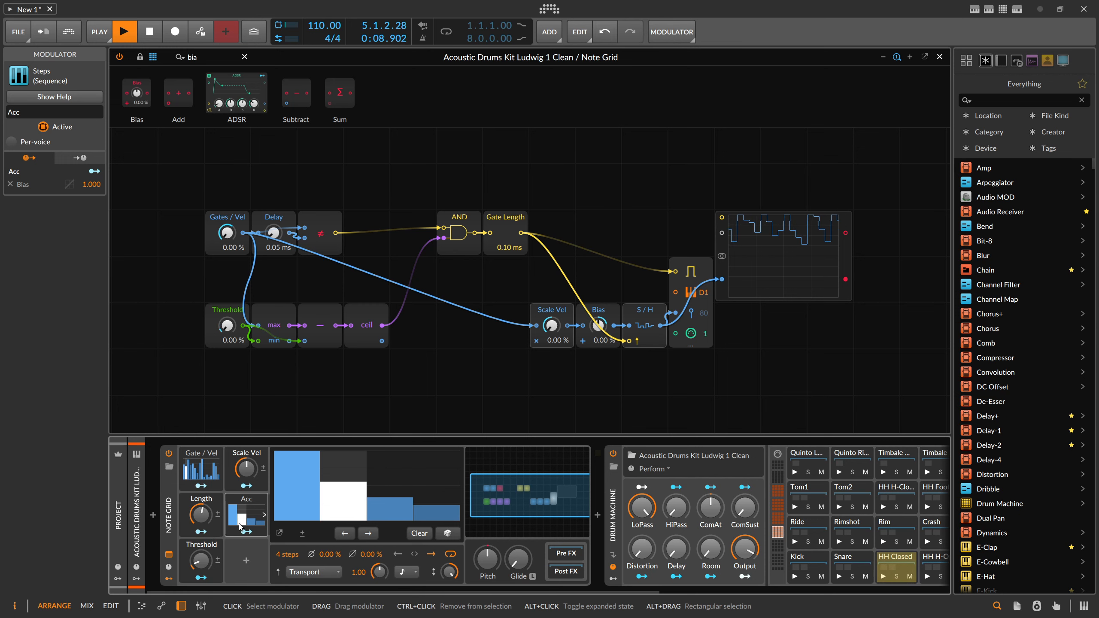
Drop the Acc steps' modulation amount to 0 during playback, raise it back to 100 %, and stop playback
ctrl+click(450, 573)
text(00)
key(Return)
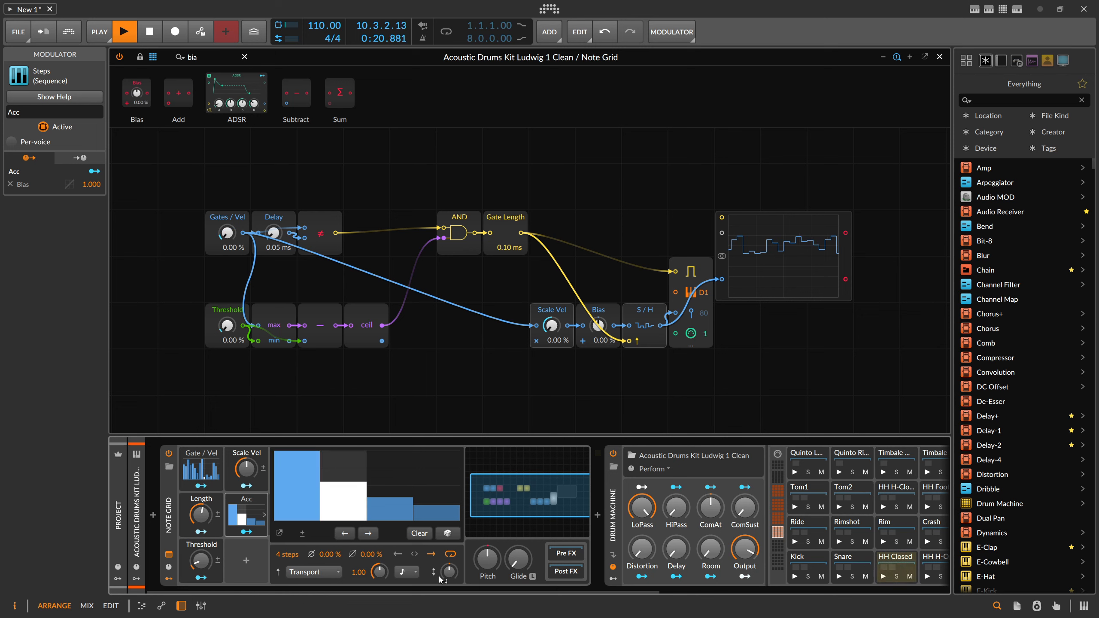
drag(449, 572, 449, 504)
key(space)
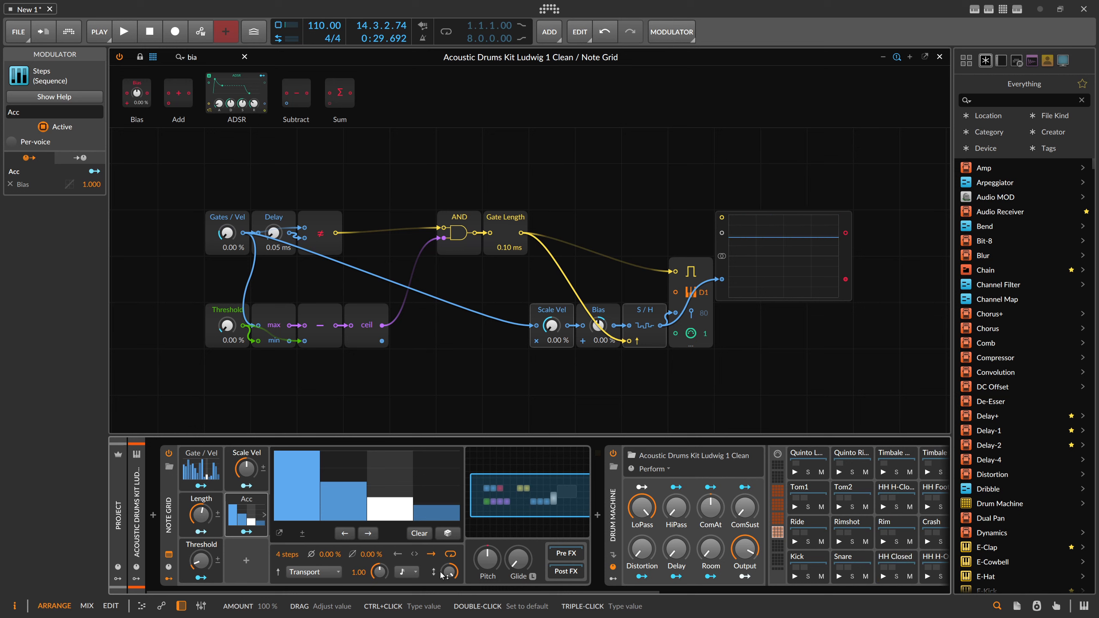
Add a Macro modulator below the Acc steps and name it Acc
click(247, 561)
text(mac)
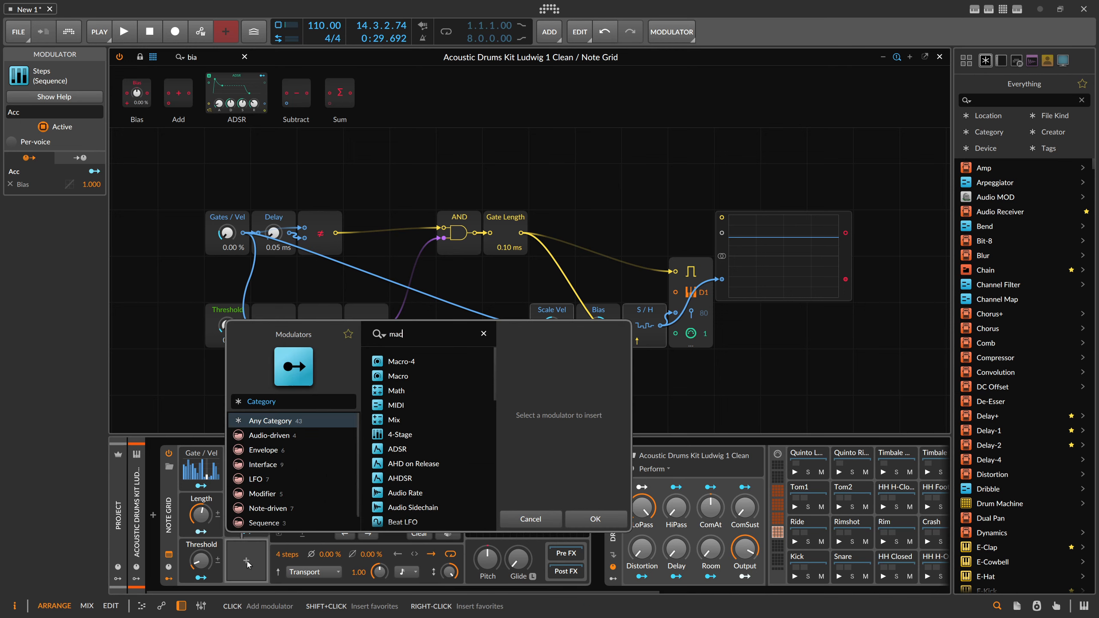
key(Down)
key(Down)
key(Return)
double_click(258, 548)
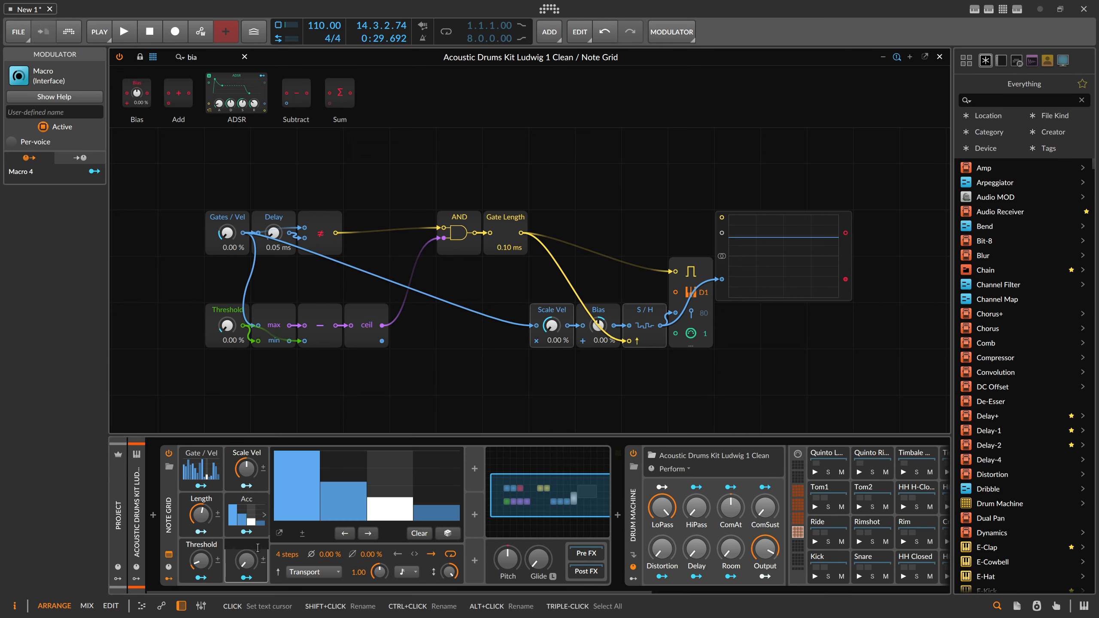
text(Acc)
key(Return)
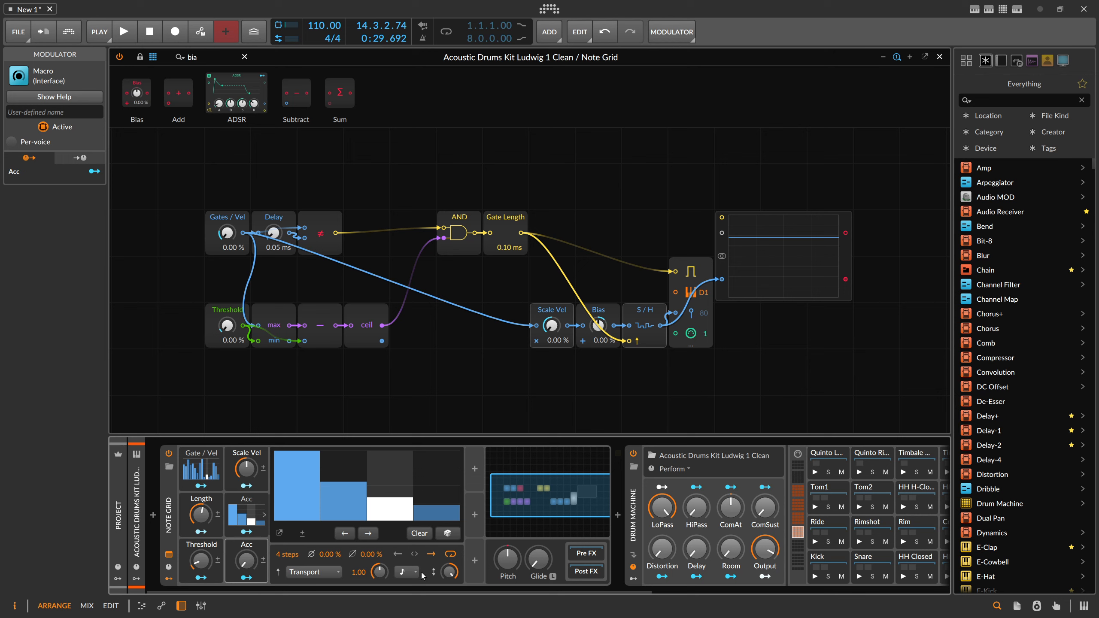
Set the Acc steps' amount to 0 and map the Acc macro to that amount at 1.000
mouse_move(451, 571)
text(00)
key(Return)
click(246, 577)
drag(449, 572, 449, 537)
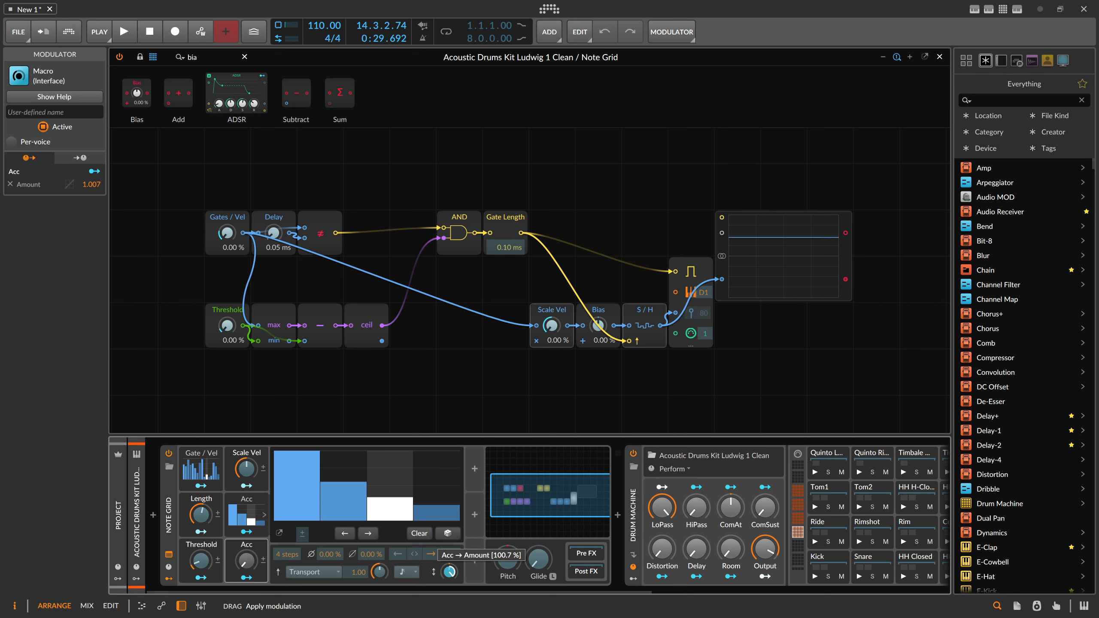
click(246, 577)
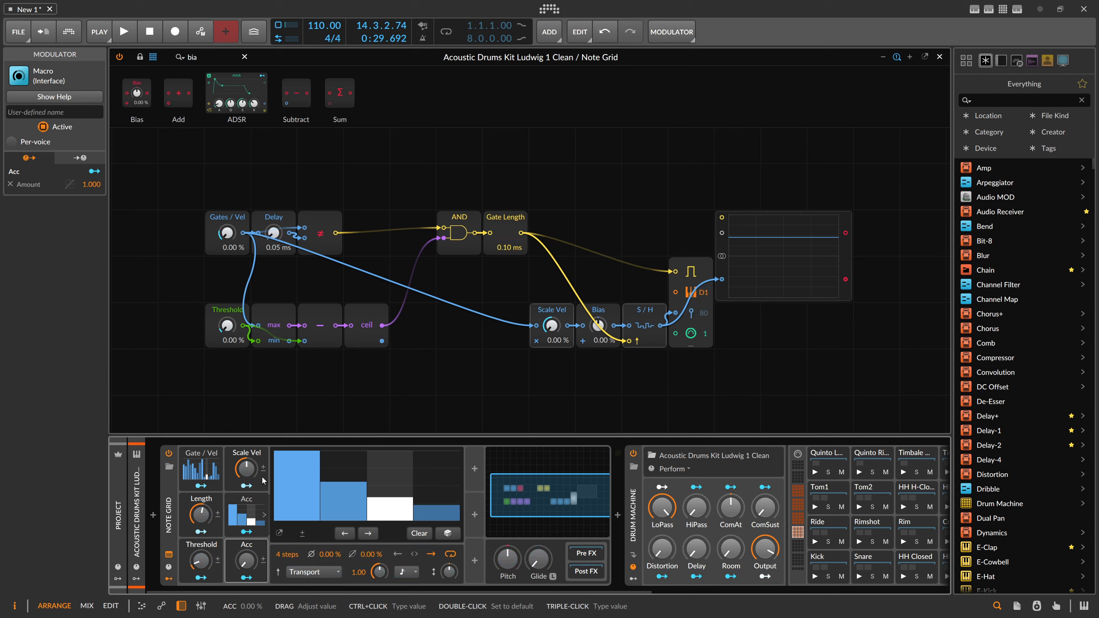
Reorder the second modulator column to Acc steps, Acc macro and Scale Vel macro from the top down
click(257, 519)
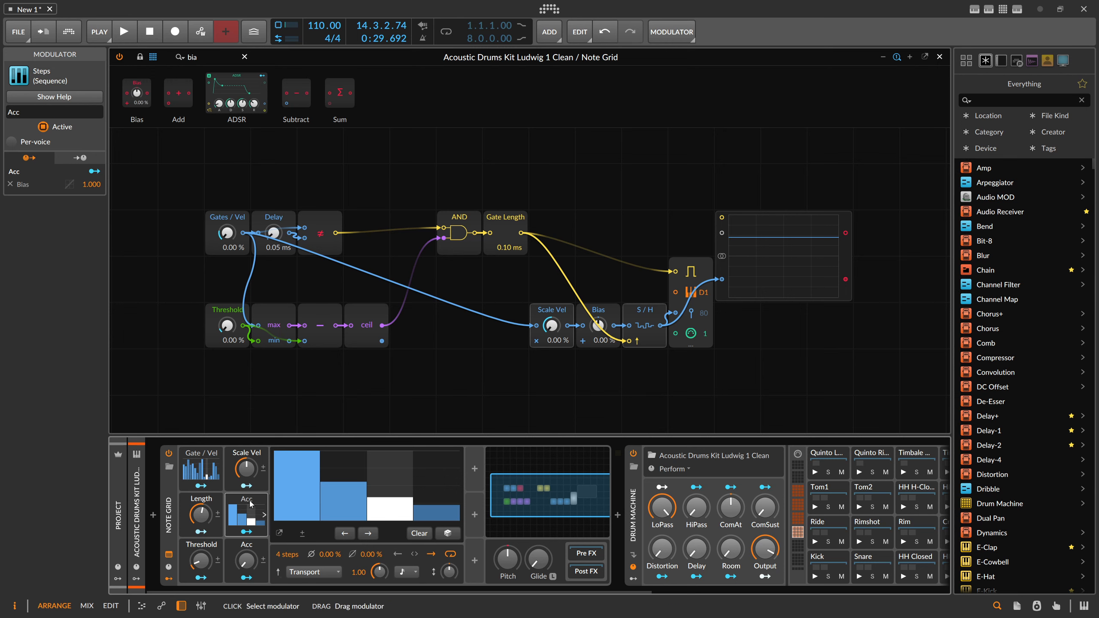
drag(235, 482, 240, 521)
drag(271, 479, 248, 473)
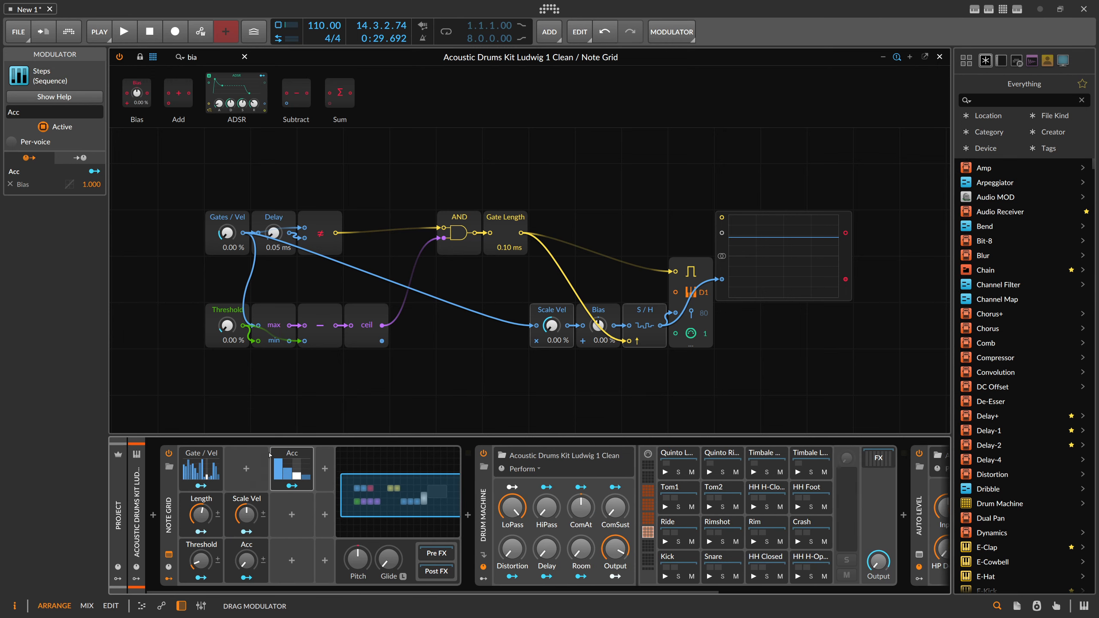
mouse_move(237, 537)
mouse_down()
mouse_move(239, 526)
mouse_move(260, 546)
mouse_move(245, 548)
mouse_up()
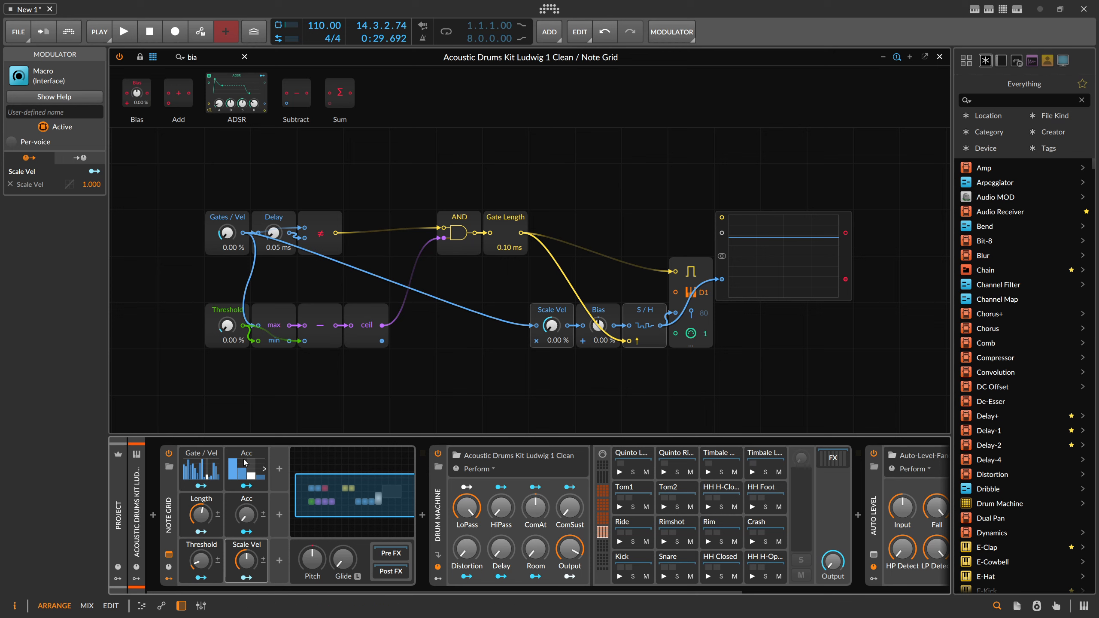
Add another Steps modulator beside the Acc steps in the top modulator row
click(279, 472)
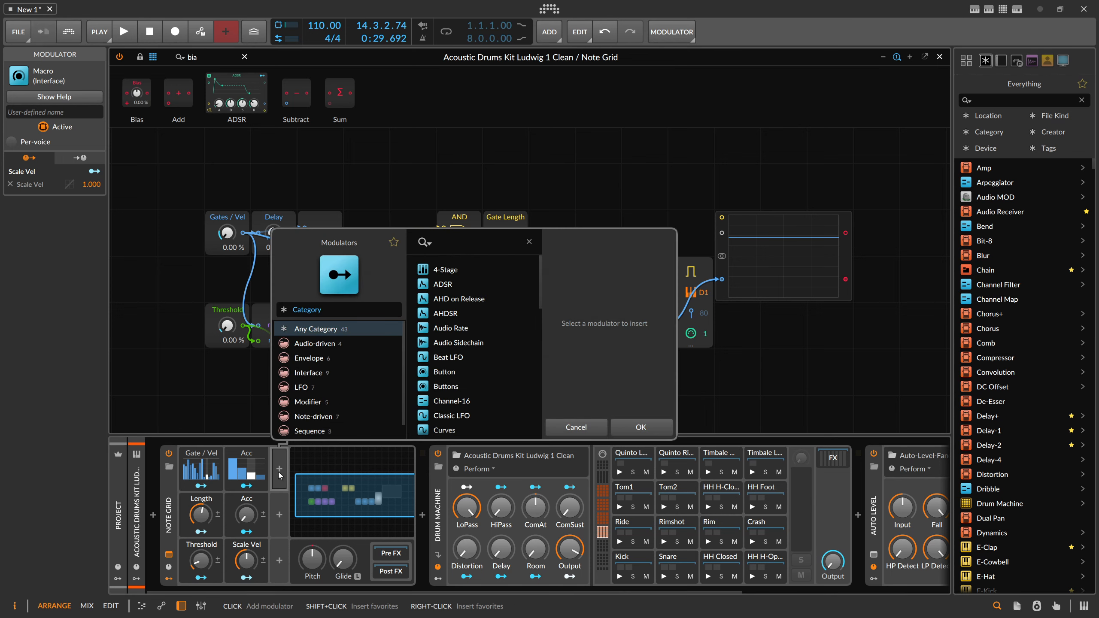
text(ste)
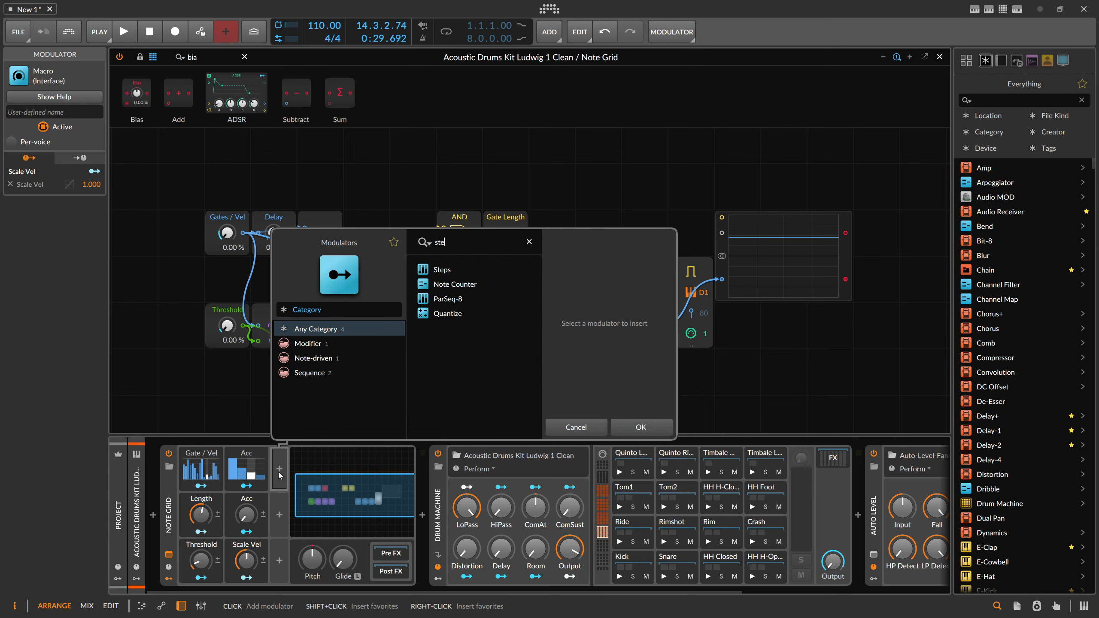
text(p)
key(Return)
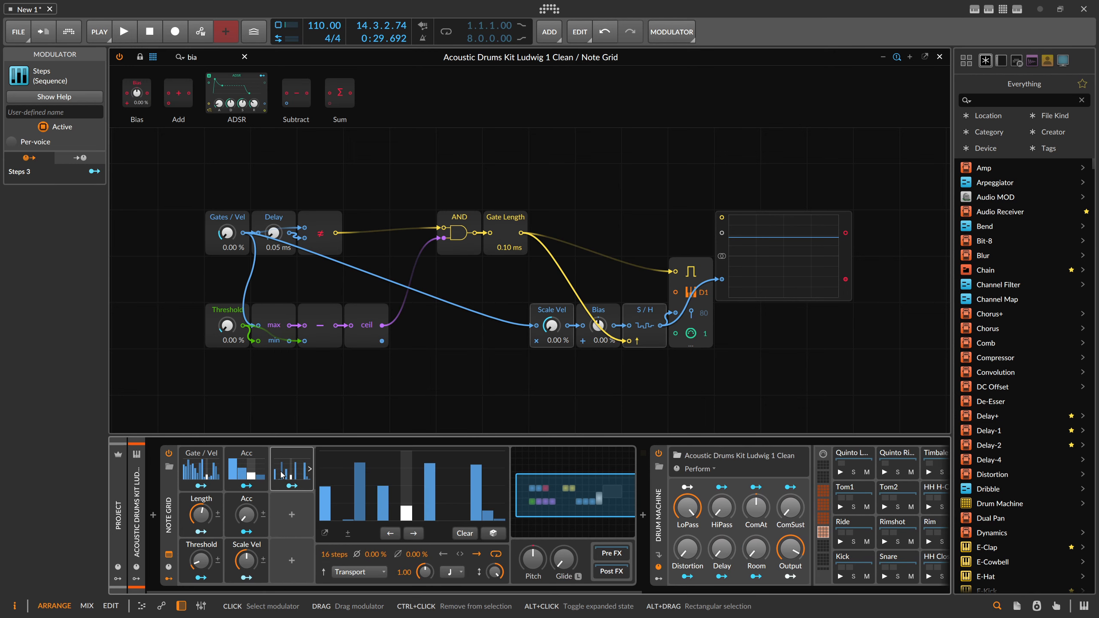
Insert a Gate Repeat module after Gate Length, and a Select In module between the two
click(170, 57)
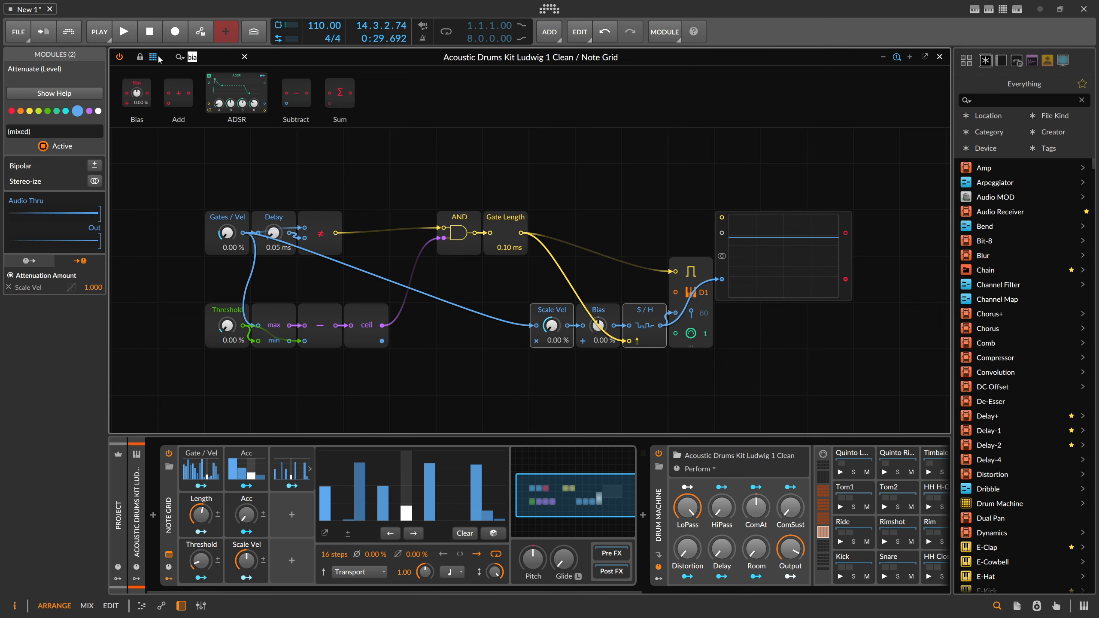
text(re)
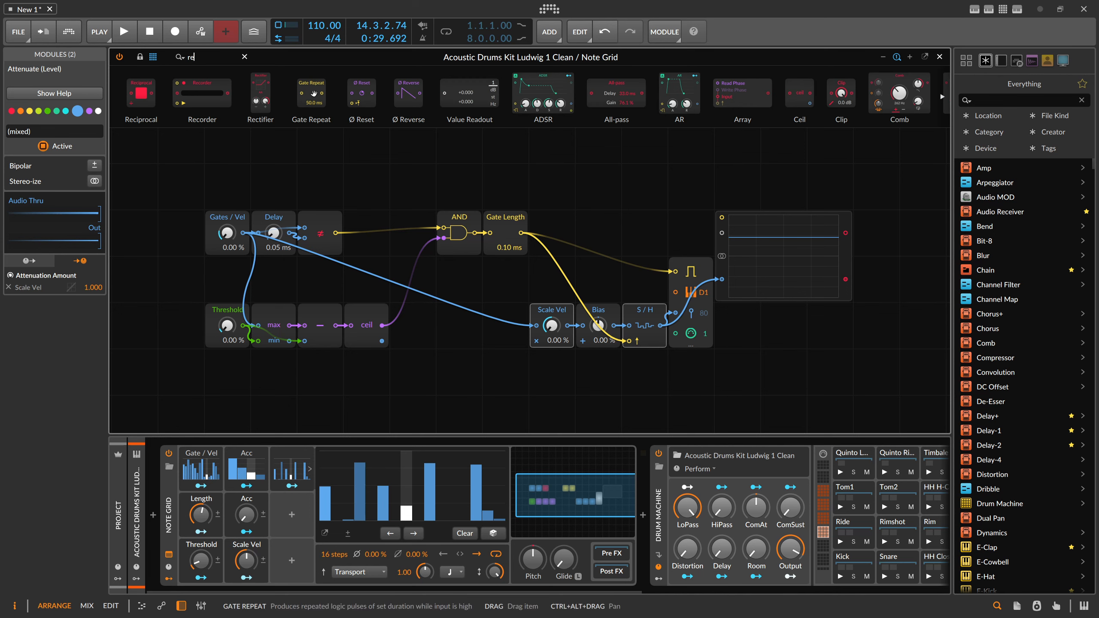
drag(311, 93, 553, 237)
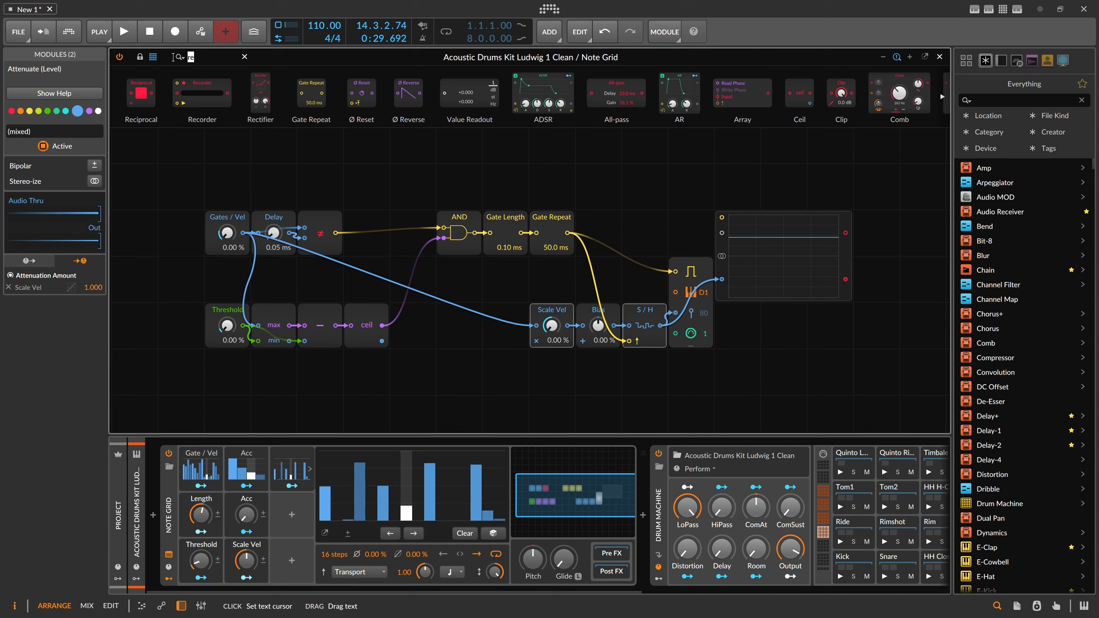
text(se)
drag(461, 165, 554, 234)
click(593, 241)
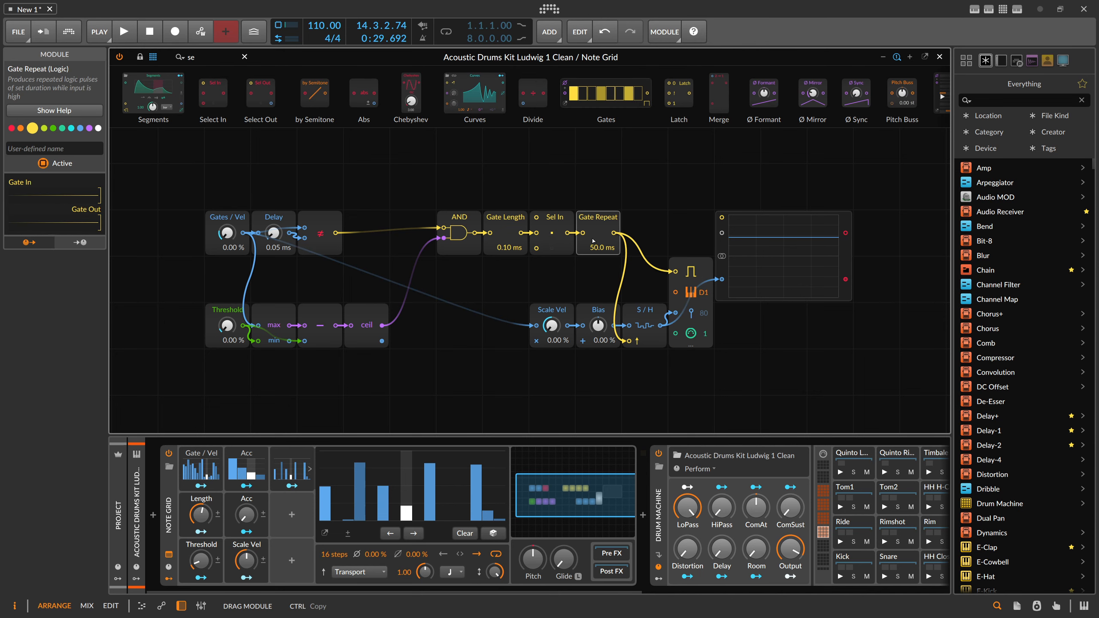
Try replacing the Select In module with Select Out, and undo the replacement
right_click(546, 248)
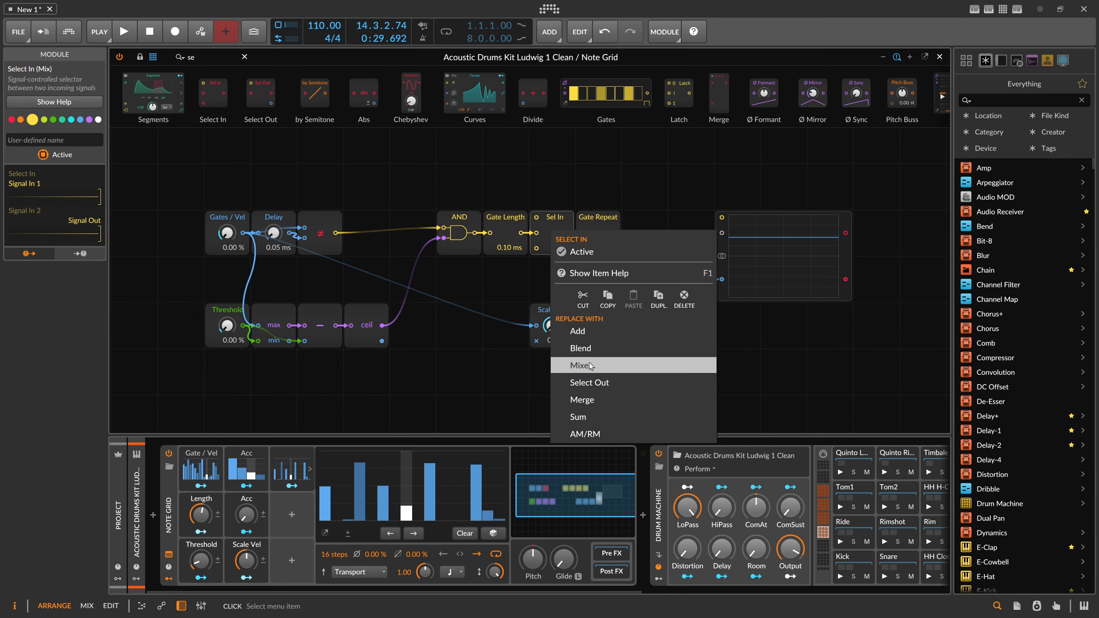
click(589, 382)
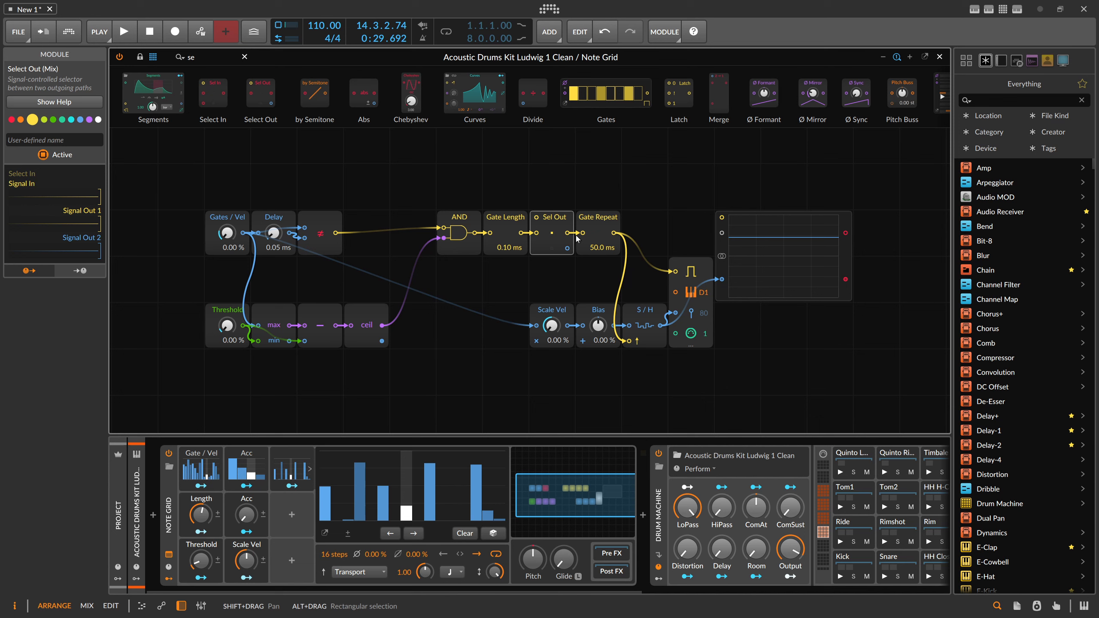
key(ctrl+z)
Place Gate Repeat below Gate Length as Select In's second signal, and wire Select In's output to the note gate and the S / H trigger
drag(606, 219, 490, 278)
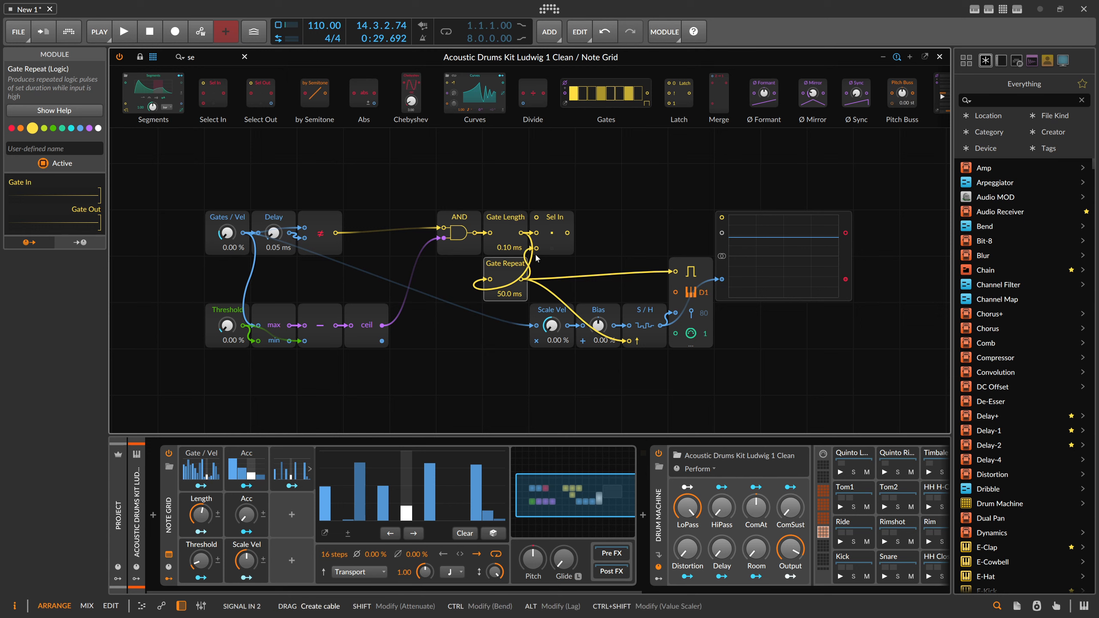
drag(567, 233, 675, 271)
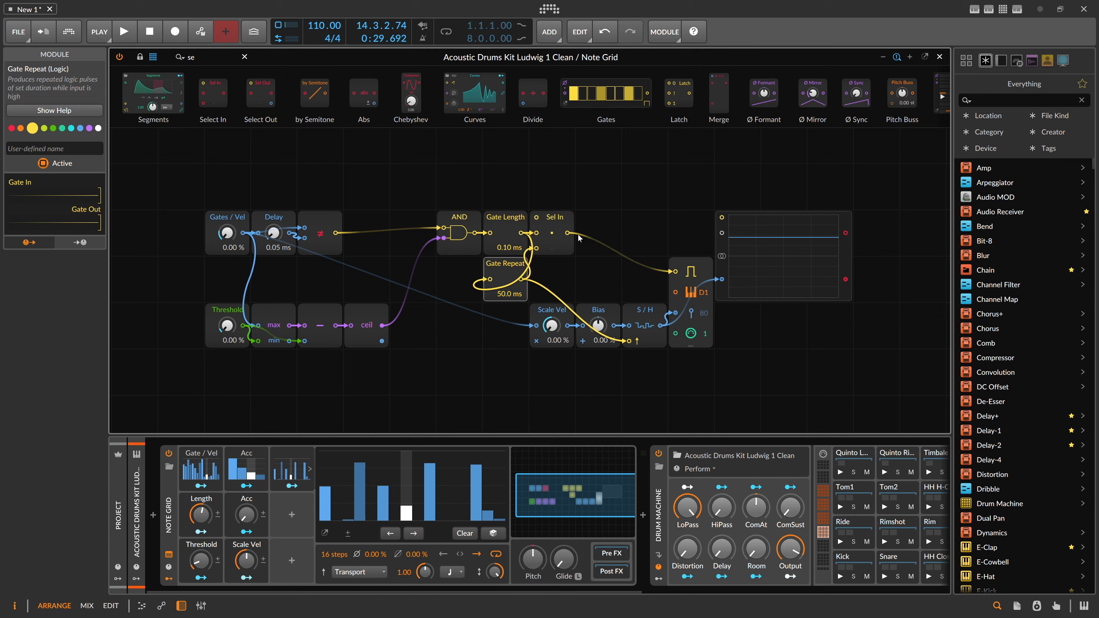
drag(649, 310, 629, 341)
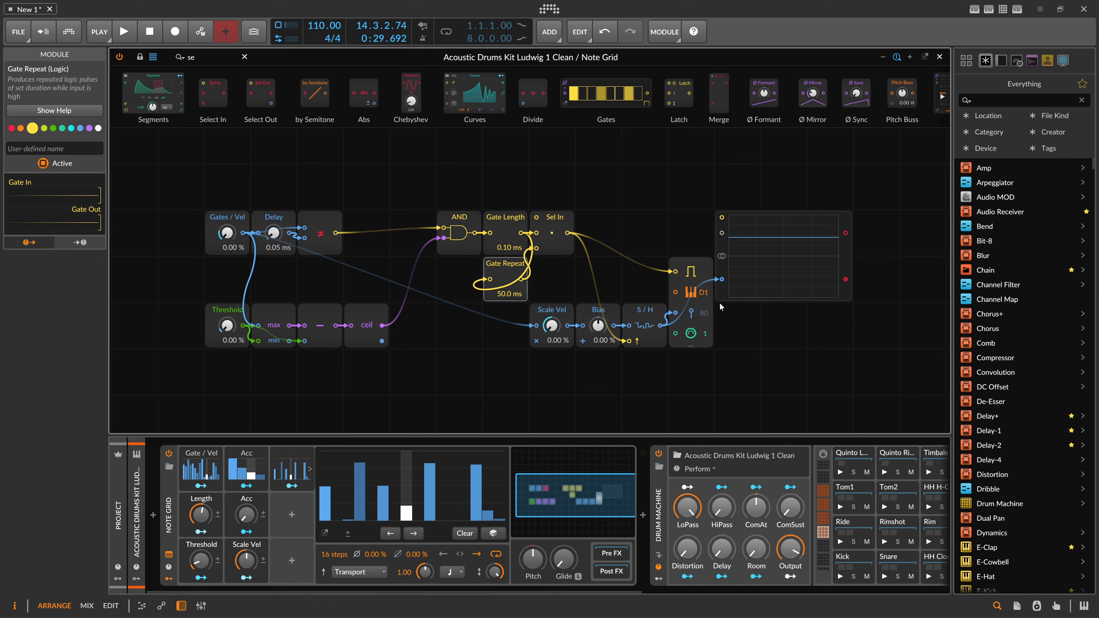
Move Select In directly above S / H, place Gate Repeat below it in the gap after Gate Length, and reset its rate to 0.10 ms
drag(563, 238, 656, 239)
drag(512, 274, 557, 359)
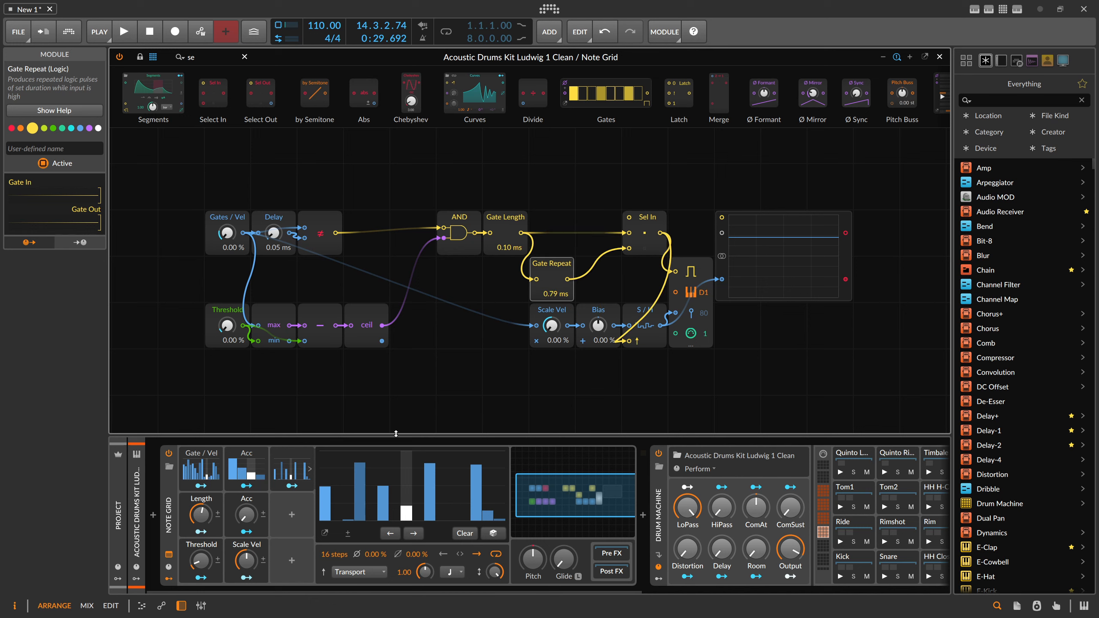
click(311, 525)
click(593, 472)
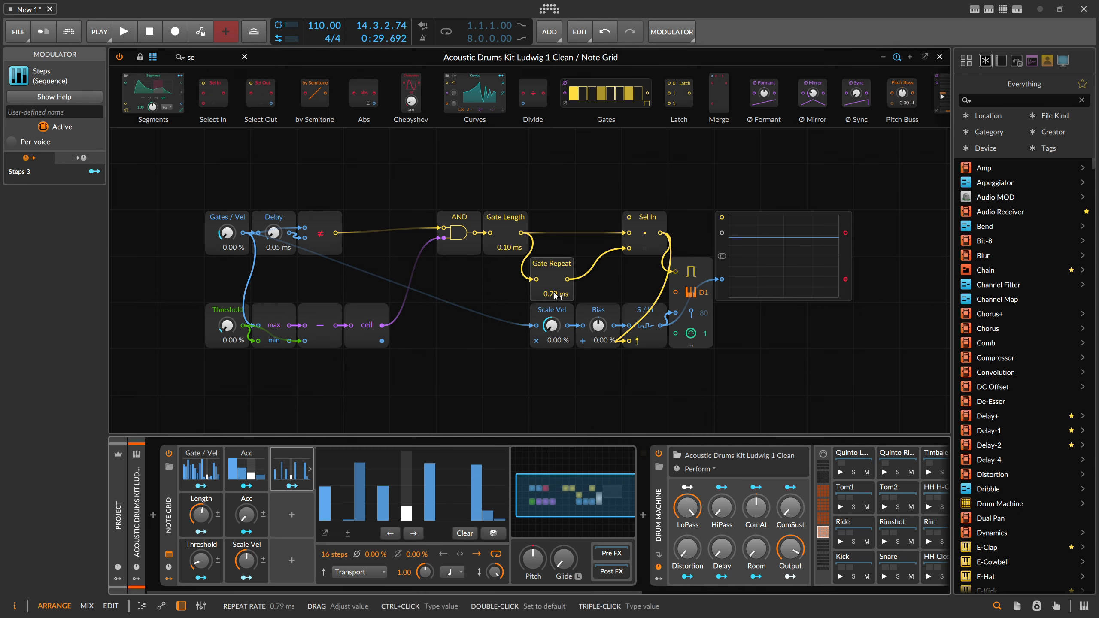
drag(554, 293, 554, 286)
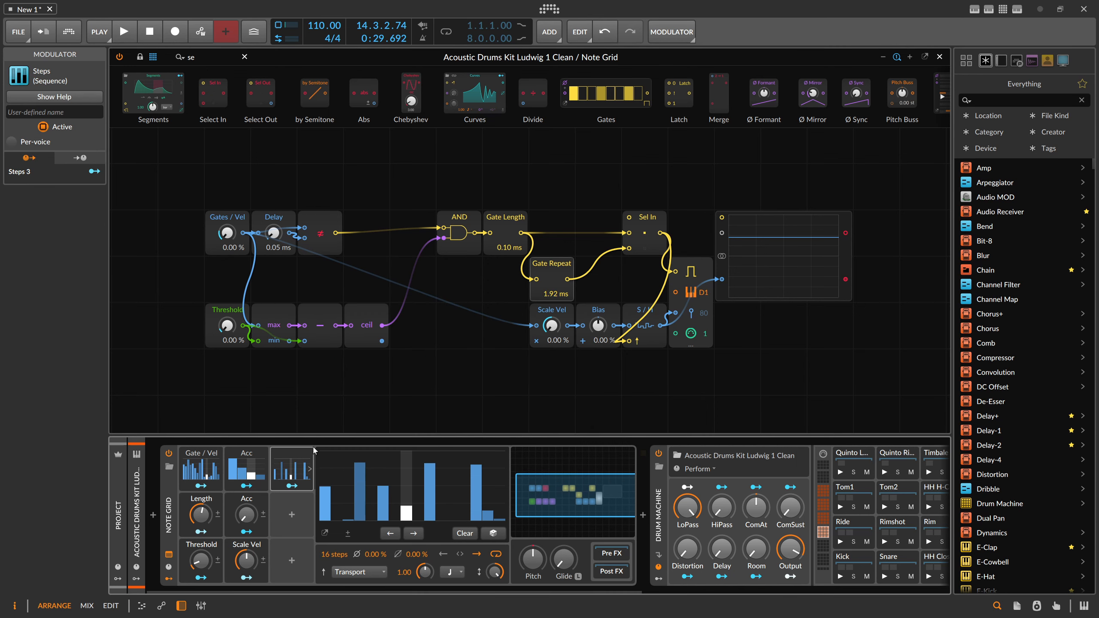
double_click(551, 298)
Modulate Gate Repeat's rate with the third Steps modulator at an amount of about ×36.87, and play the patch briefly
click(291, 486)
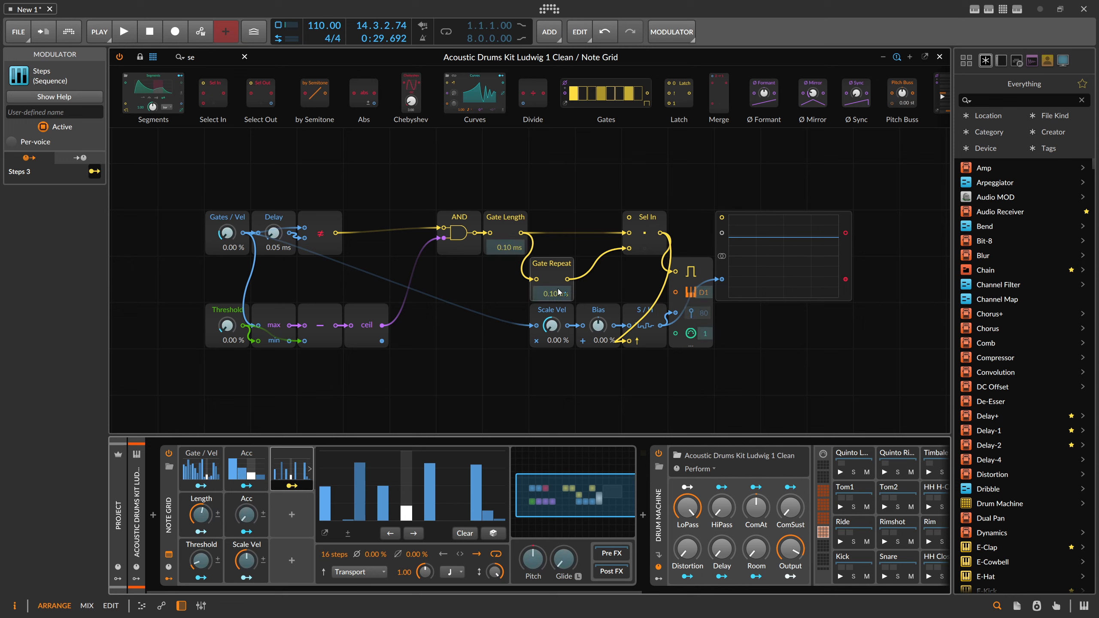
drag(561, 291, 561, 285)
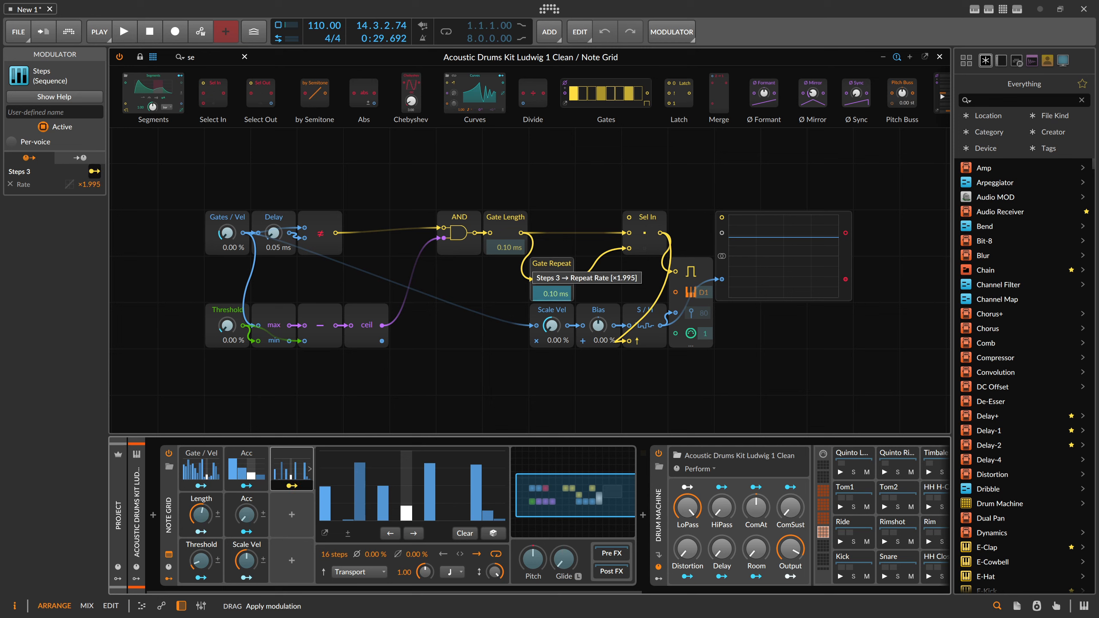
drag(561, 285, 561, 288)
key(space)
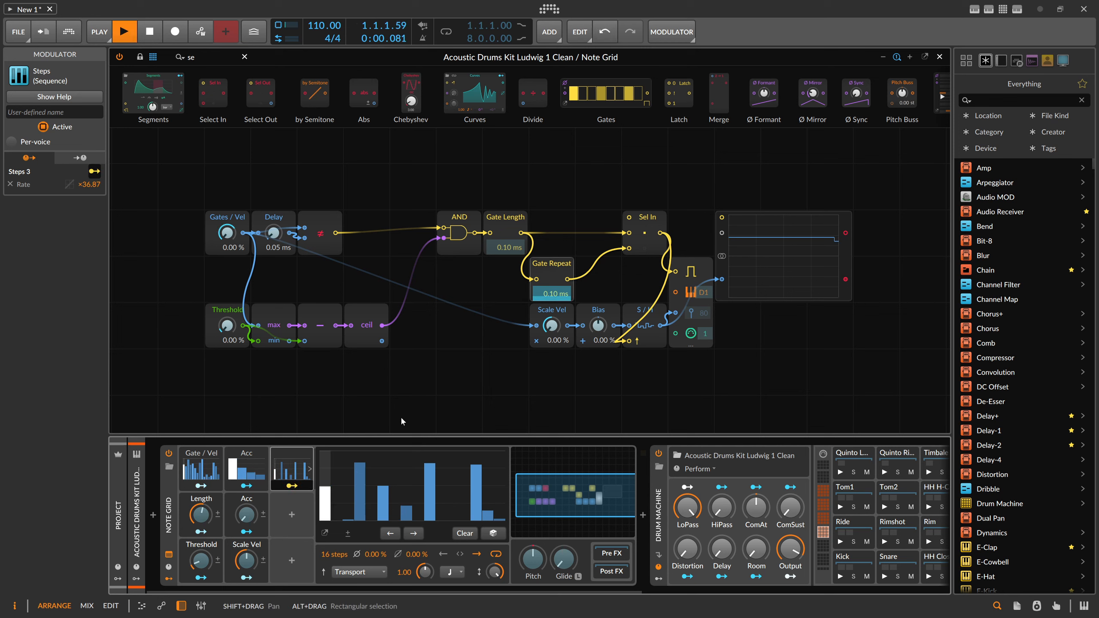
key(space)
Add a Button module above Select In, wired to its selector input, and switch it on
click(195, 57)
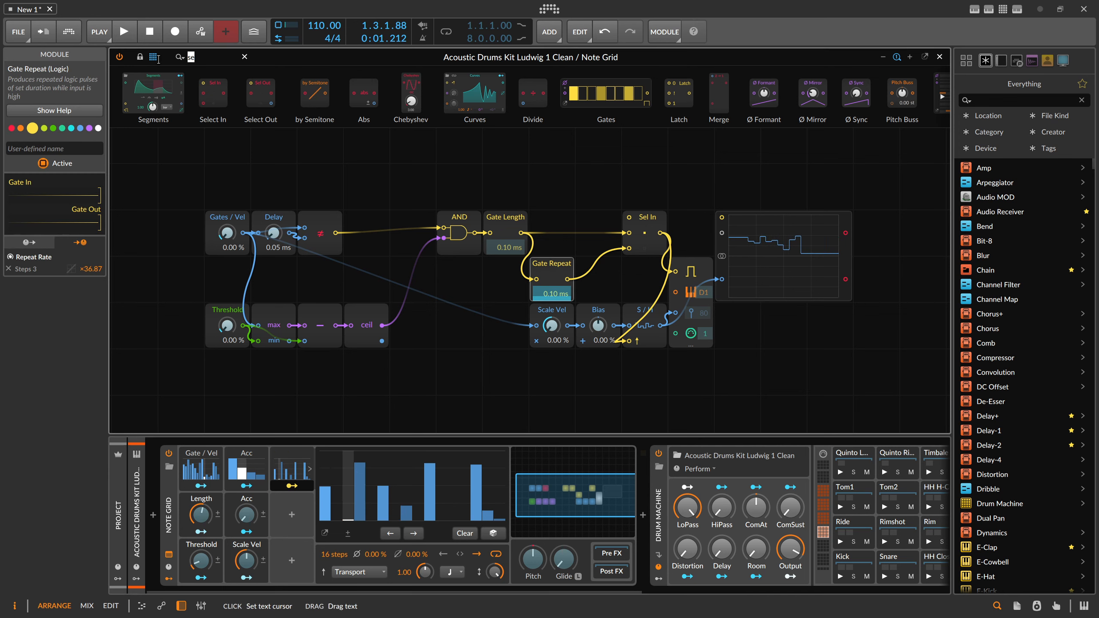
text(butt)
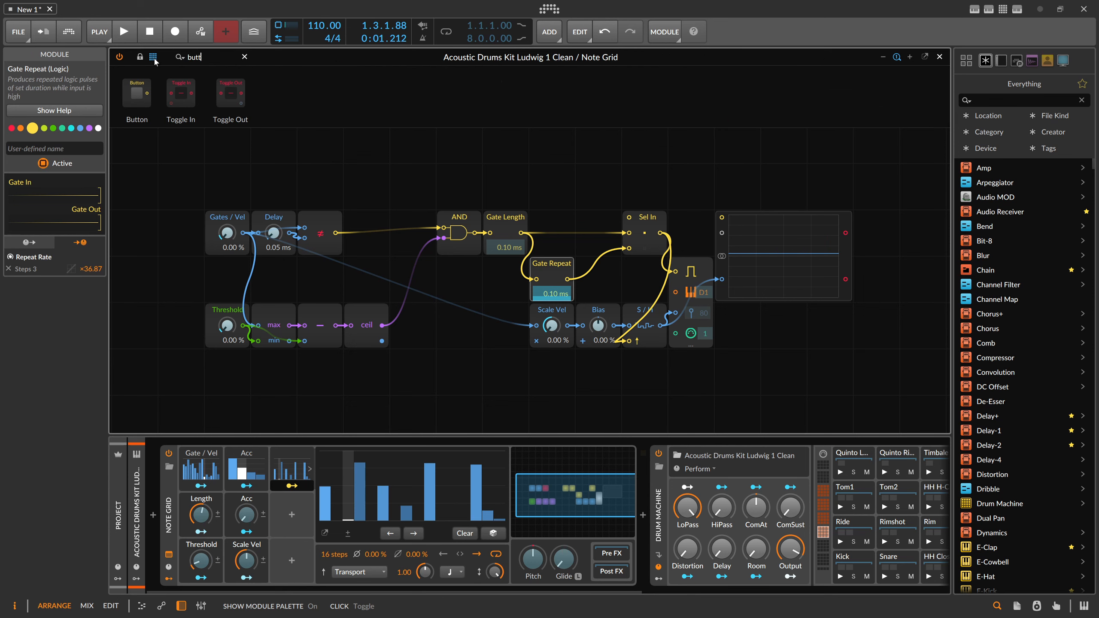
drag(136, 93, 628, 216)
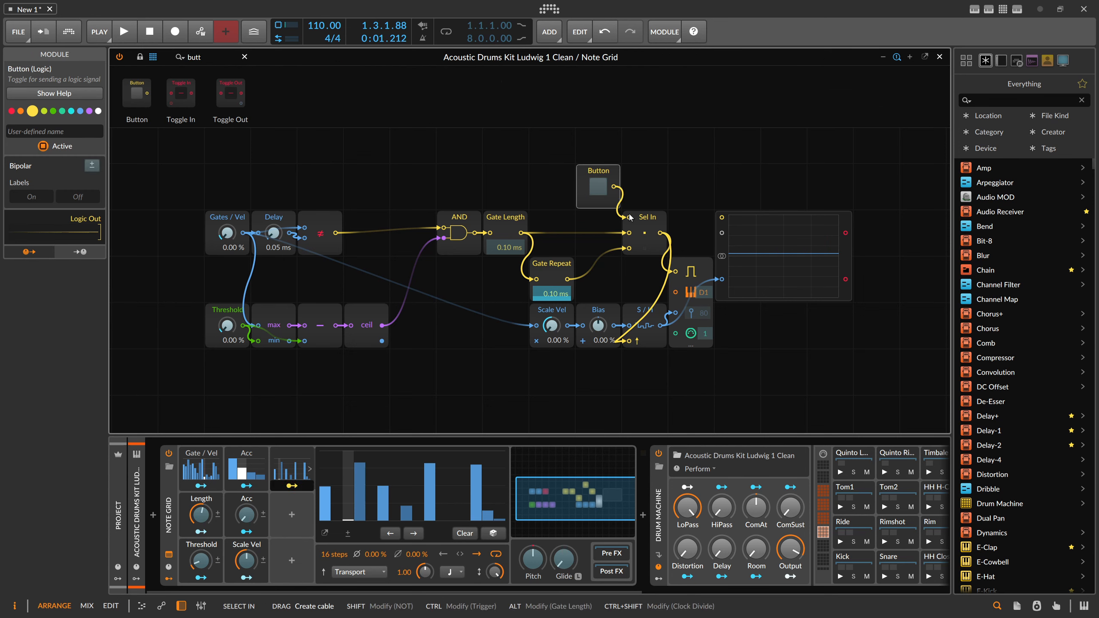
click(598, 187)
Fill all 16 steps of the third Steps modulator to maximum during playback and increase its modulation of Gate Repeat's rate
key(space)
mouse_move(340, 471)
mouse_down()
mouse_move(407, 455)
mouse_move(315, 441)
mouse_move(504, 443)
mouse_up()
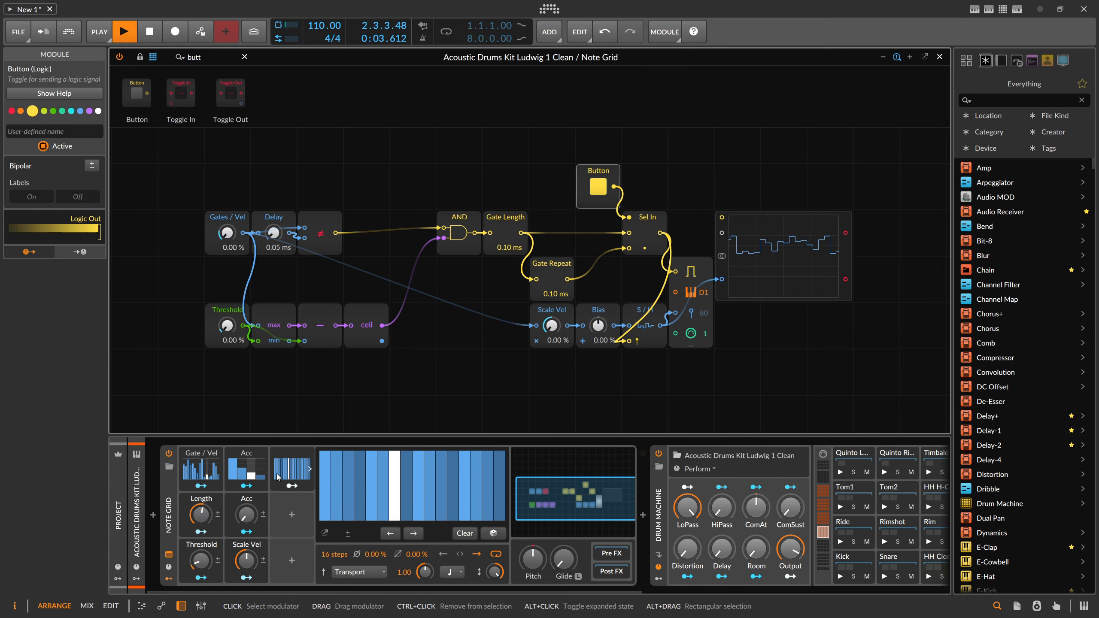
click(291, 486)
drag(552, 295, 551, 263)
click(291, 485)
Set the Length macro to about 80.7 % and readjust the third Steps modulator's amount on Gate Repeat's rate
drag(201, 515, 202, 499)
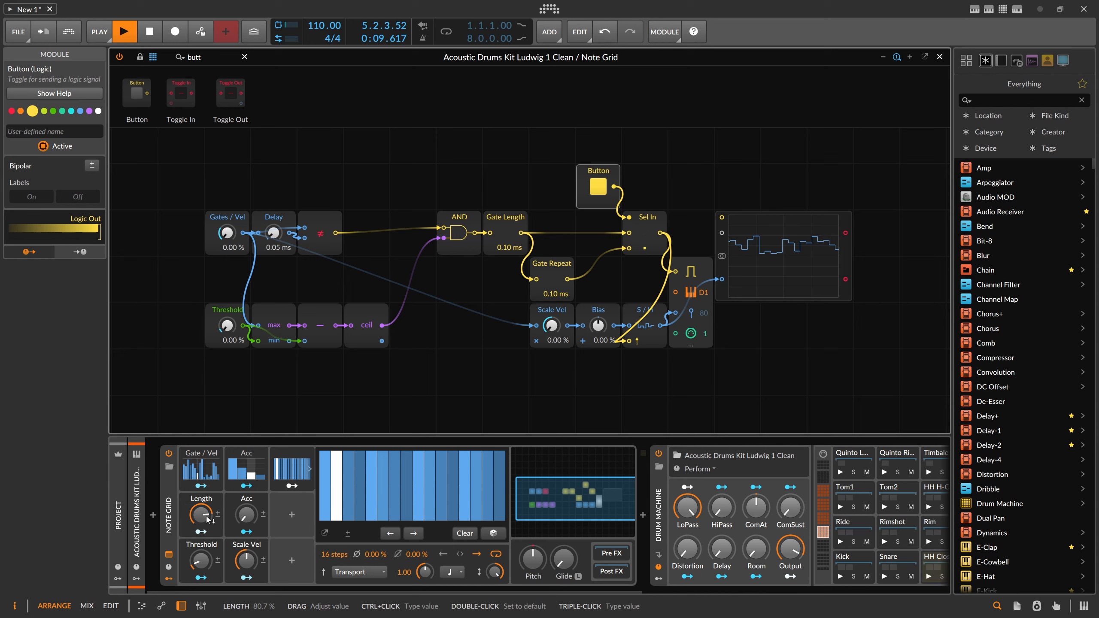
click(291, 486)
drag(551, 294, 551, 276)
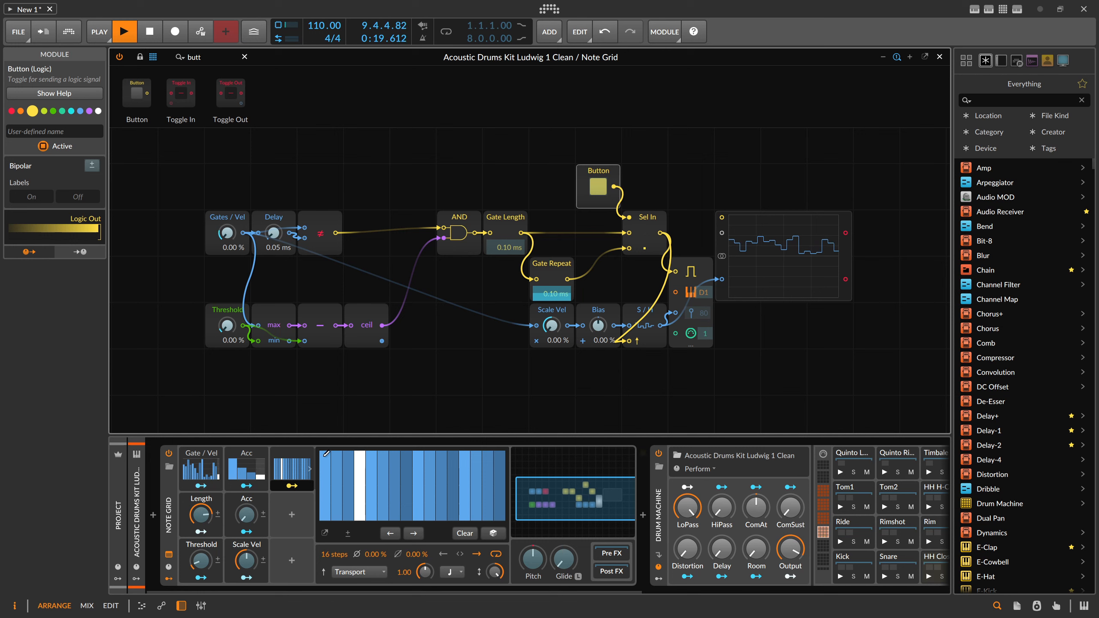
Draw all 16 steps of the third Steps modulator down to zero and leave its modulation mapping
mouse_move(326, 486)
mouse_down()
mouse_move(421, 468)
mouse_move(480, 485)
mouse_move(424, 502)
mouse_move(394, 509)
mouse_move(463, 451)
mouse_move(359, 480)
mouse_move(481, 459)
mouse_move(494, 489)
mouse_move(348, 453)
mouse_move(493, 471)
mouse_move(323, 517)
mouse_move(496, 518)
mouse_move(427, 495)
mouse_up()
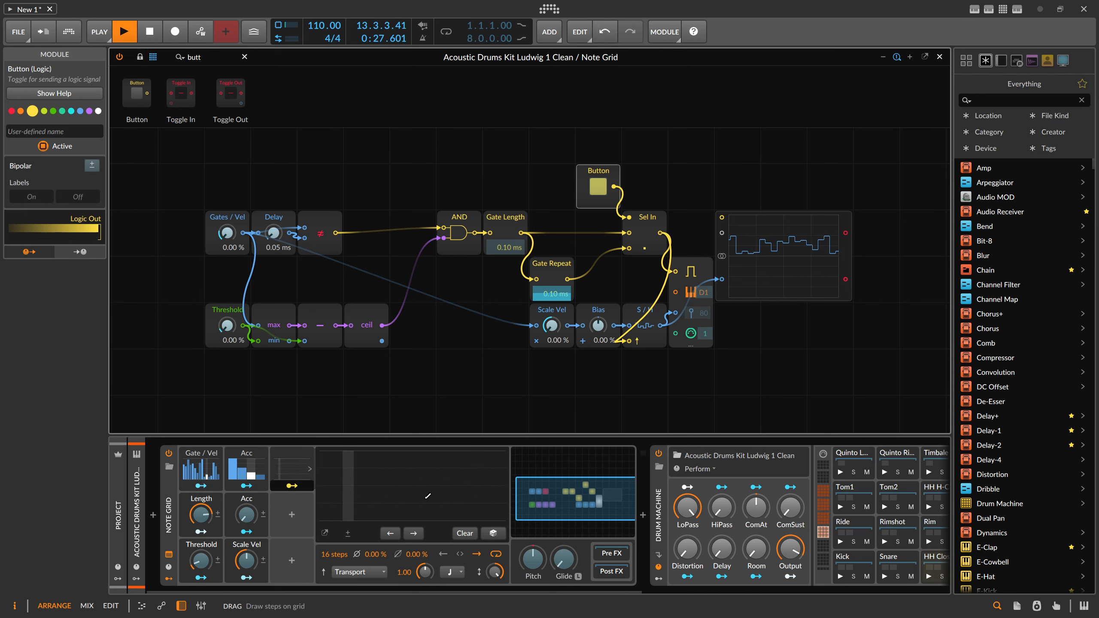
click(293, 487)
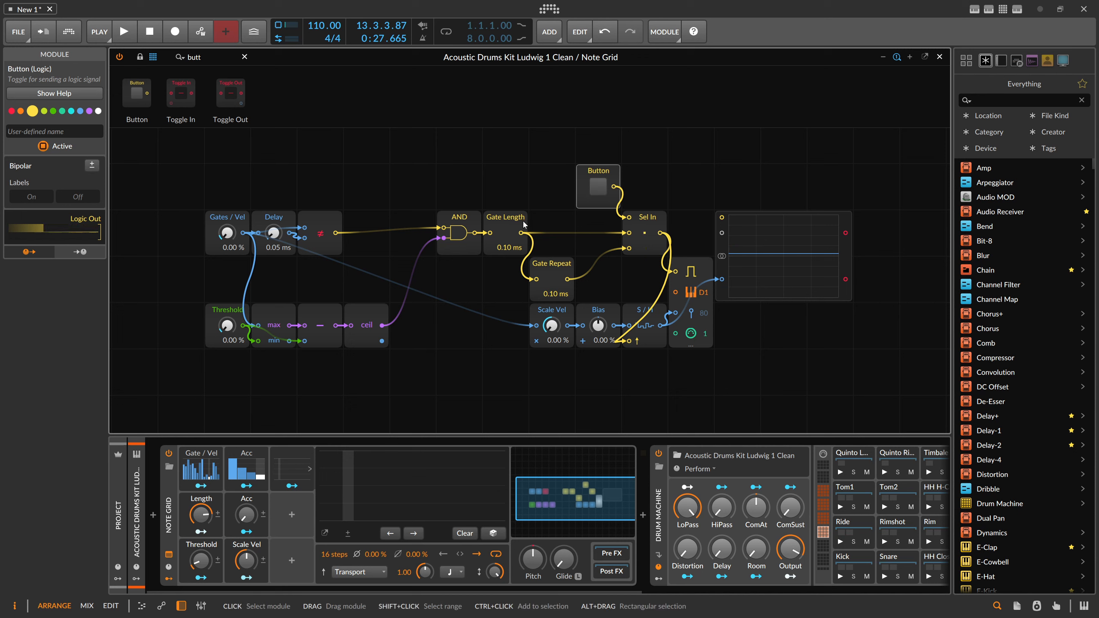
Place a Value module beside the Button module and show the Math modules in the palette
text(value)
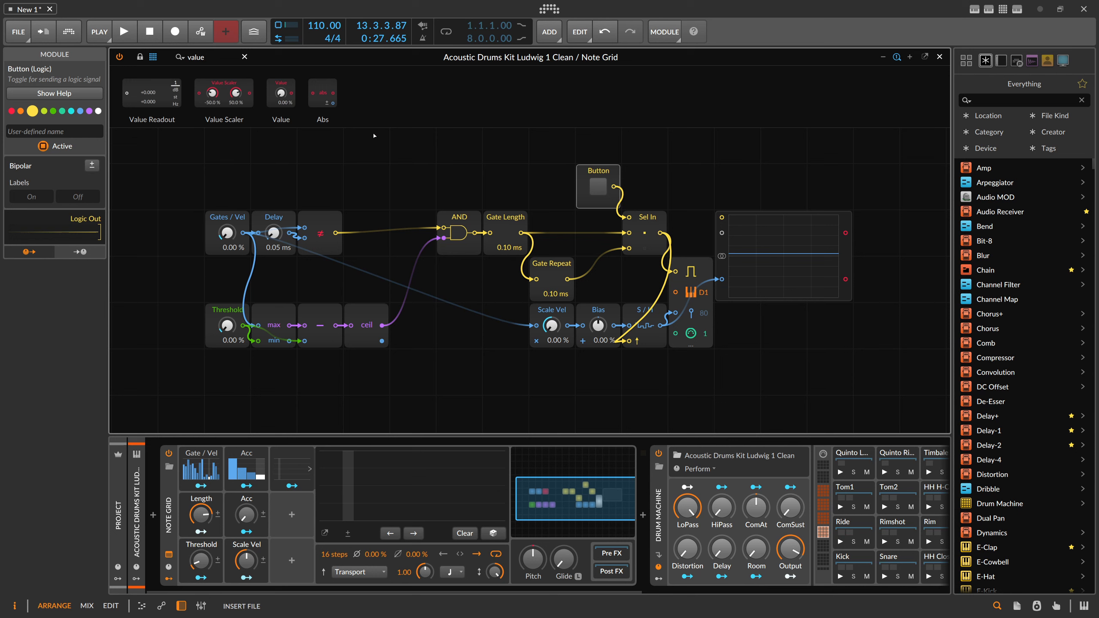
drag(375, 136, 552, 186)
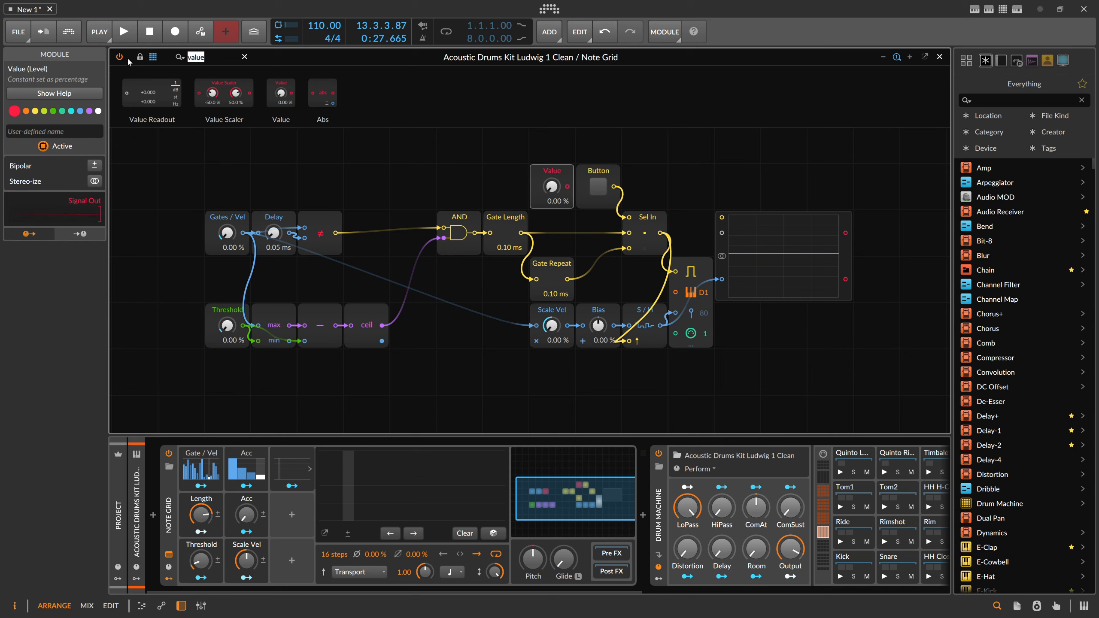
key(BackSpace)
click(245, 120)
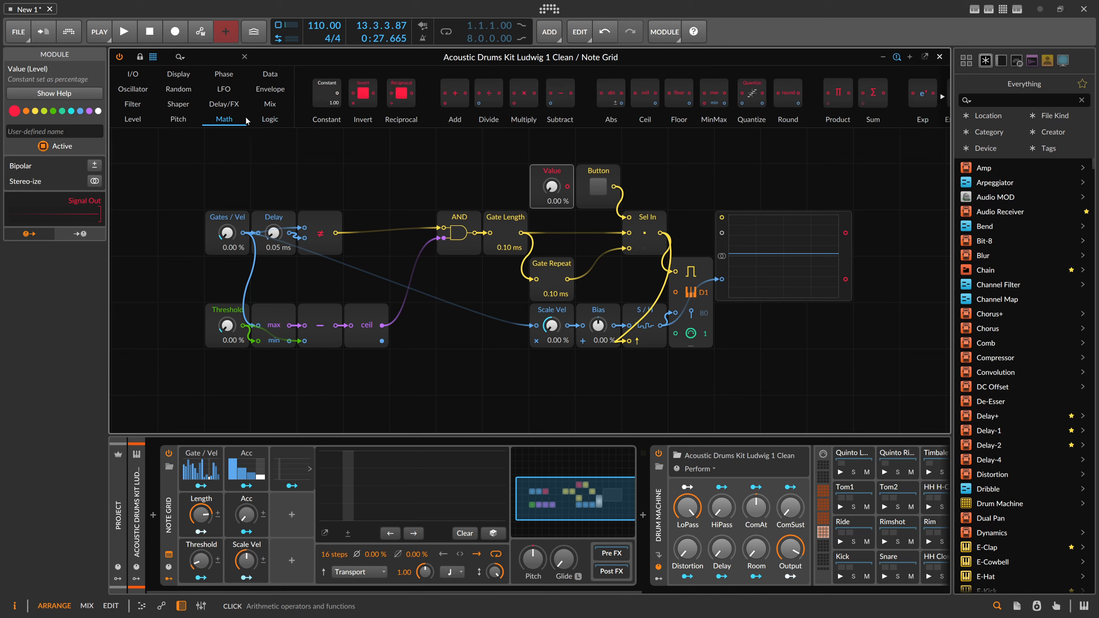
Add a greater-than (>) logic module beside the Value module and feed its first input from Value
scroll(805, 97, down, 5)
scroll(826, 97, up, 5)
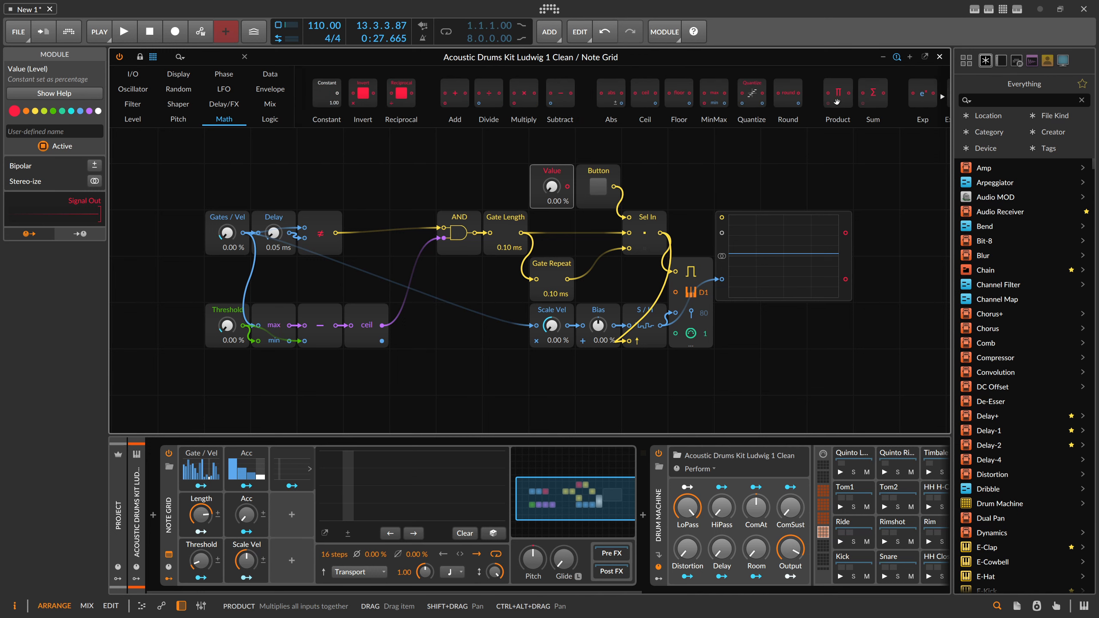
scroll(805, 97, down, 5)
click(270, 120)
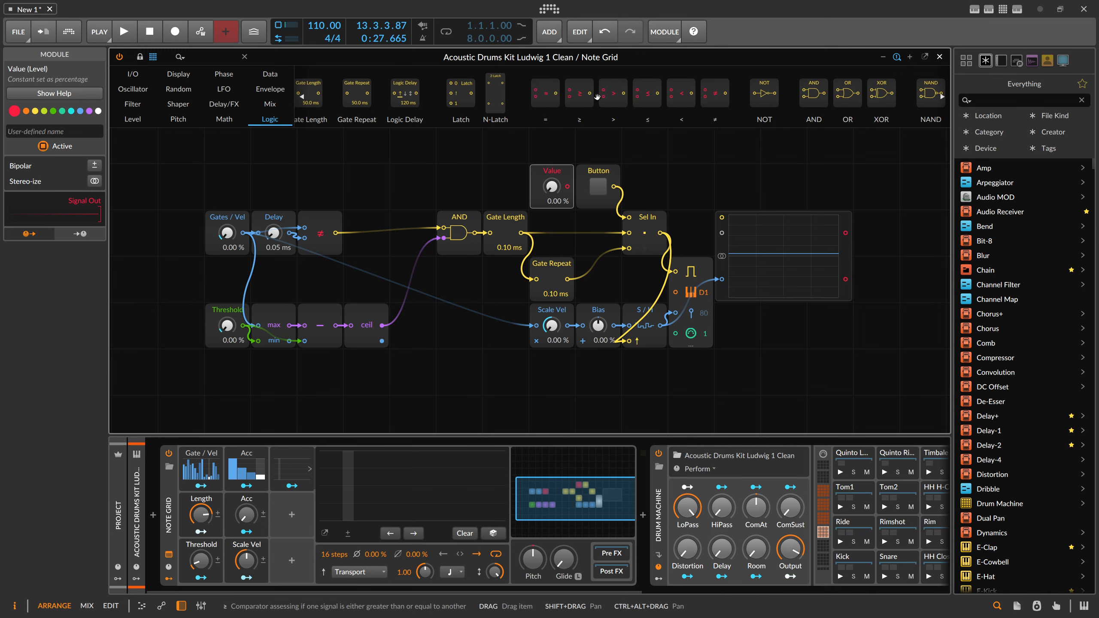
drag(618, 100, 599, 149)
drag(558, 204, 583, 181)
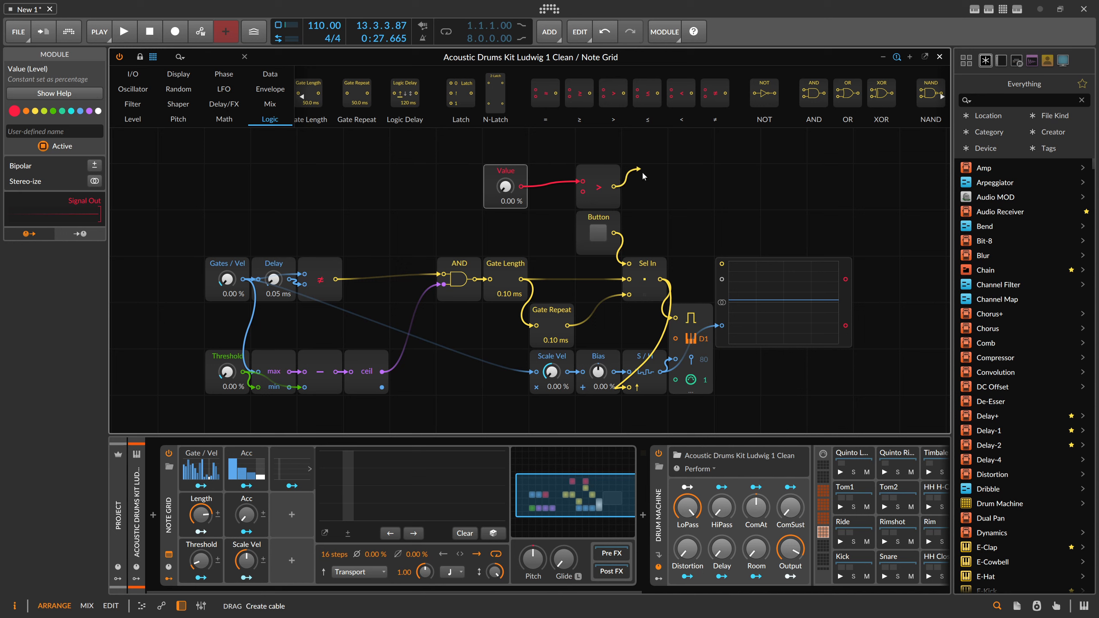
Connect the comparator's output to the selector input of Sel In and delete the Button module
drag(637, 240, 628, 263)
click(596, 223)
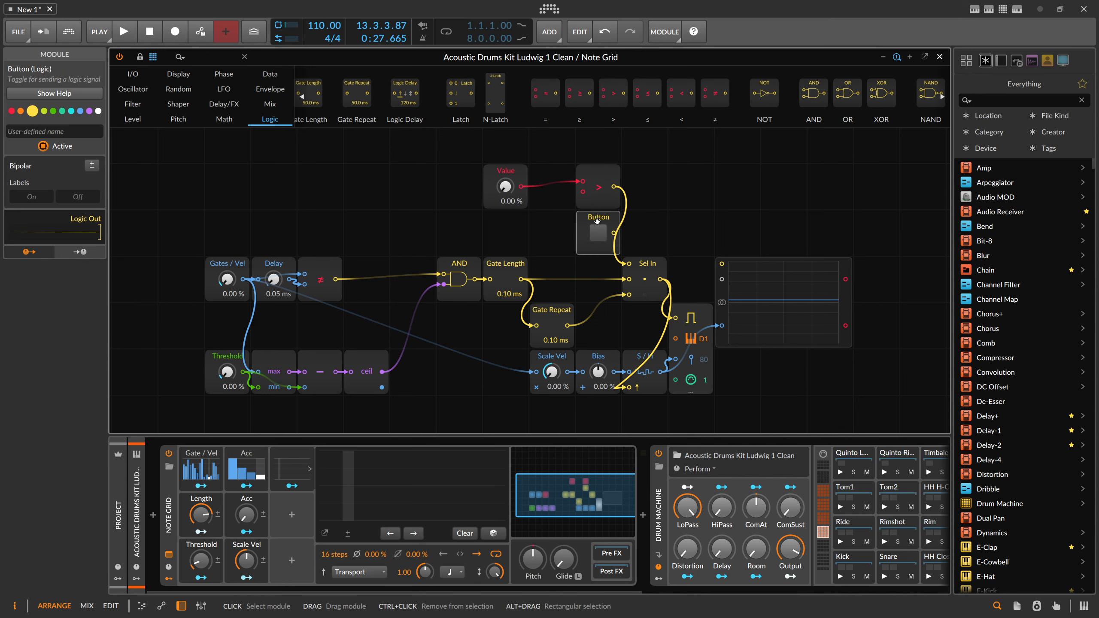
key(Delete)
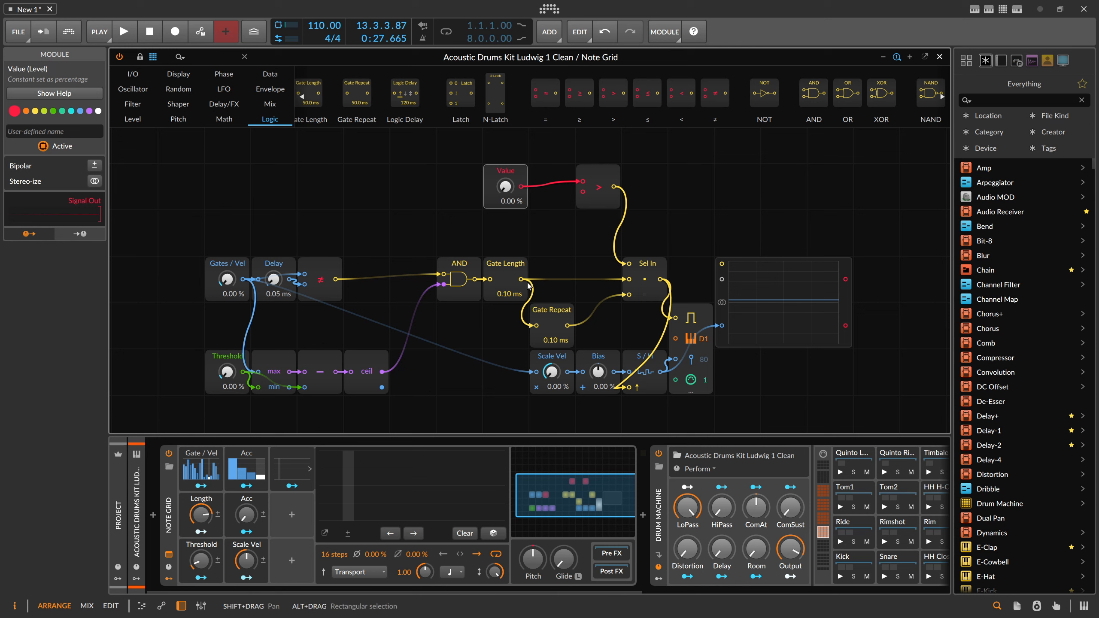
Draw a high bar on the third step of the Steps modulator that drives Gate Repeat's rate
click(565, 326)
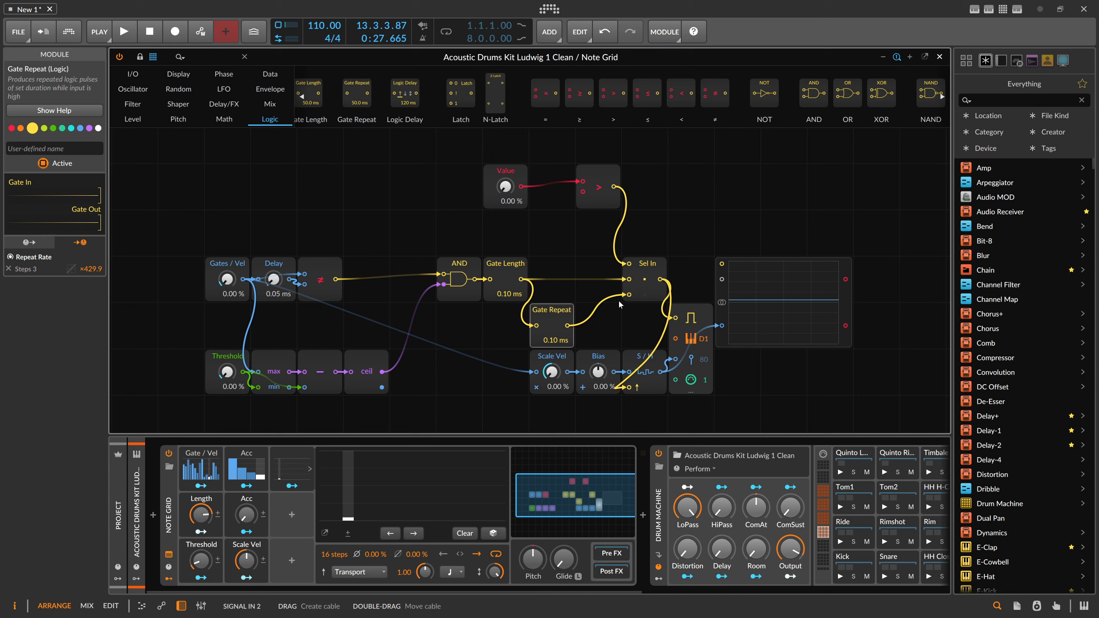
drag(348, 516, 351, 486)
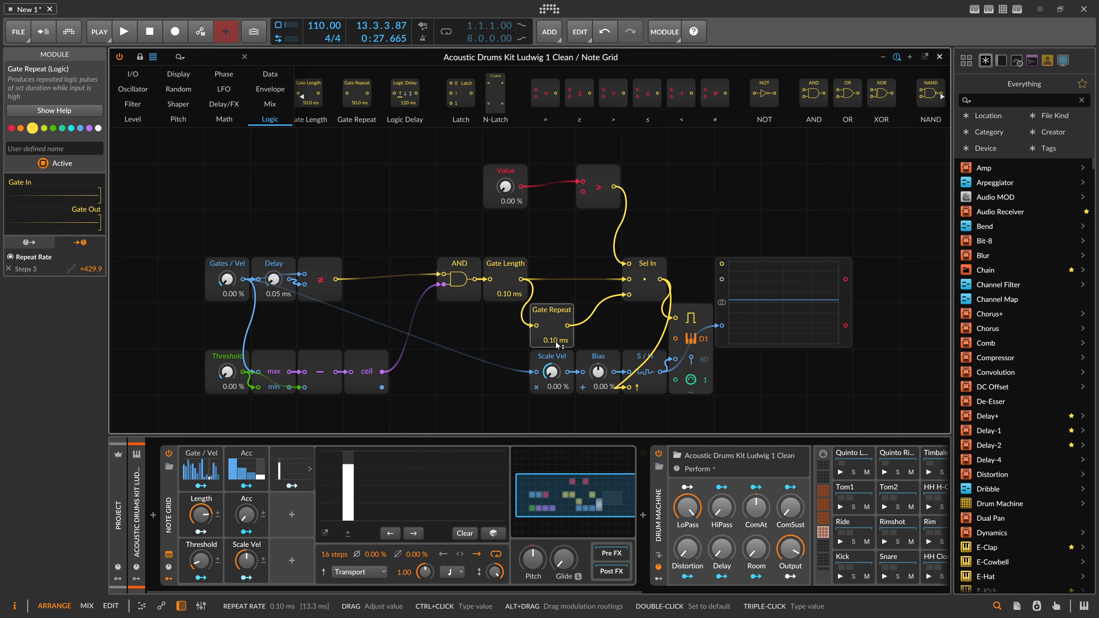
Place Value next to the comparator, name it and the Steps modulator "Flam", and colour the Flam and comparator modules yellow
drag(505, 171, 552, 171)
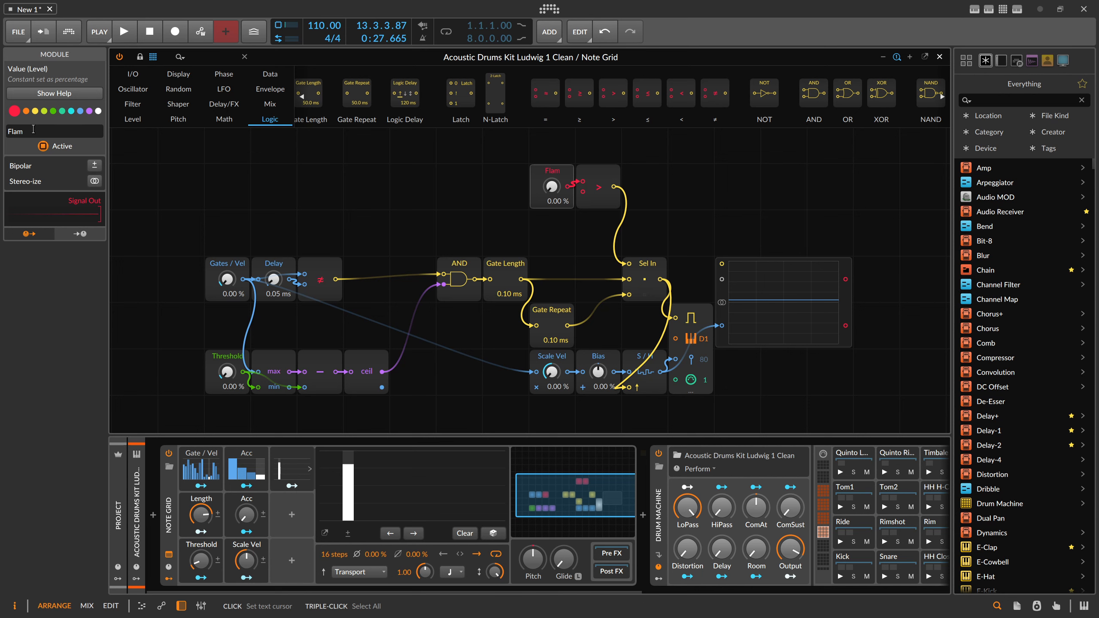
click(291, 467)
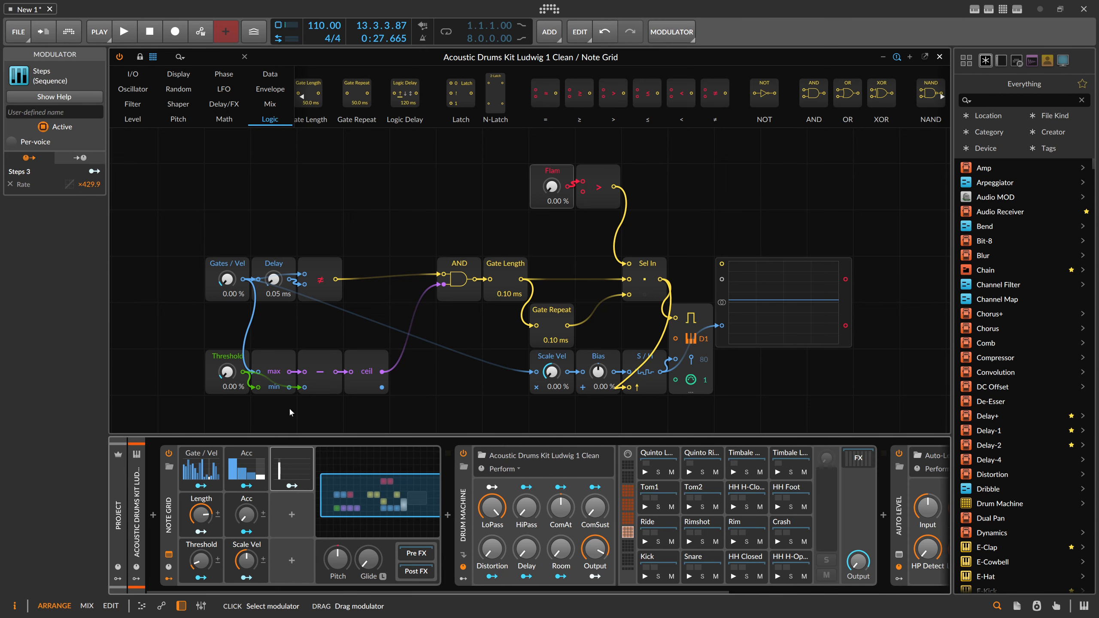
click(38, 109)
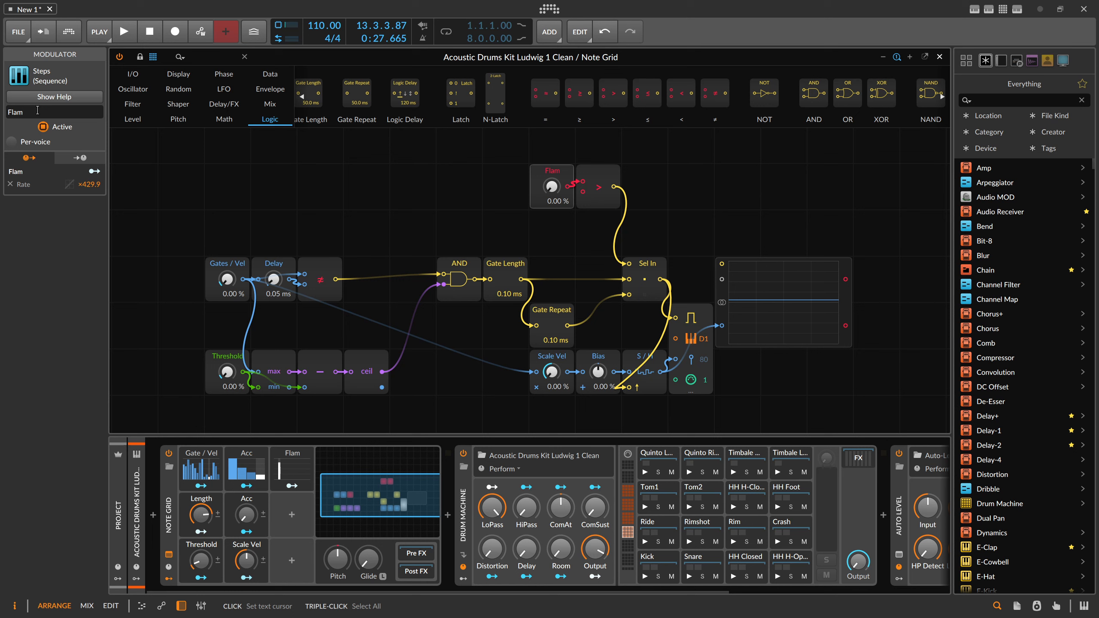
drag(554, 151, 623, 182)
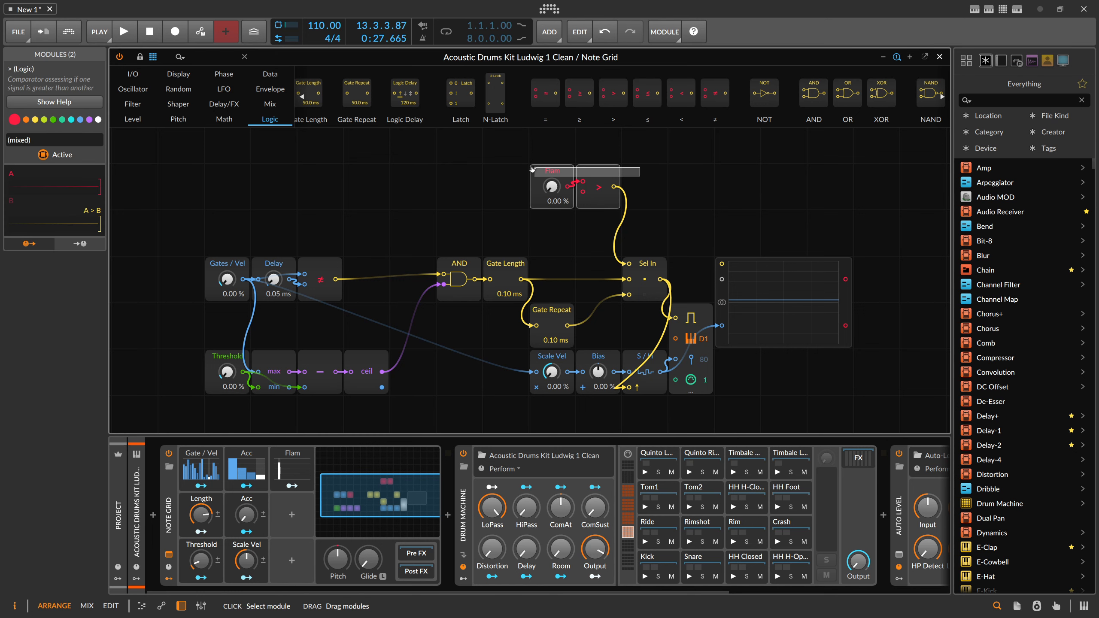
click(35, 120)
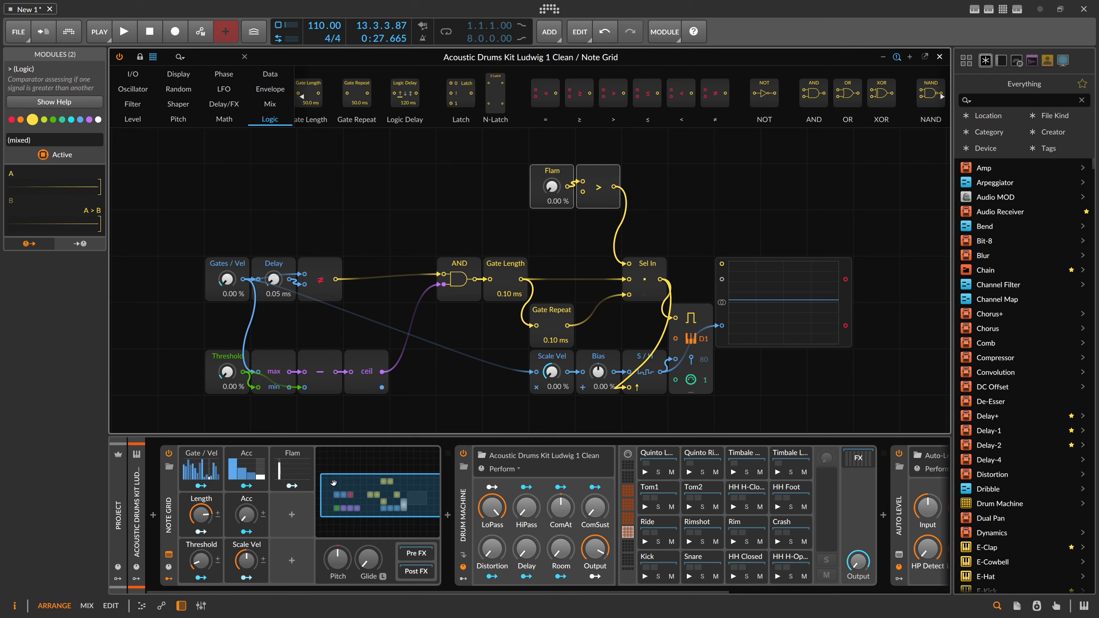
Set the Flam step sequencer's timing to a shorter note value after a brief playback check
key(space)
click(290, 469)
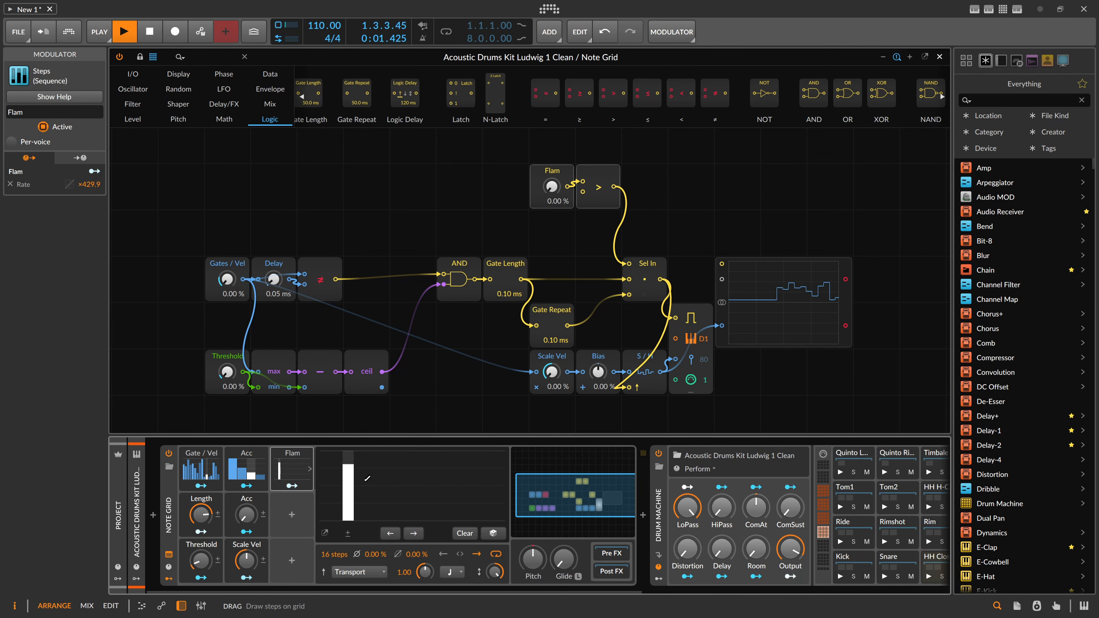
key(space)
click(452, 572)
click(492, 388)
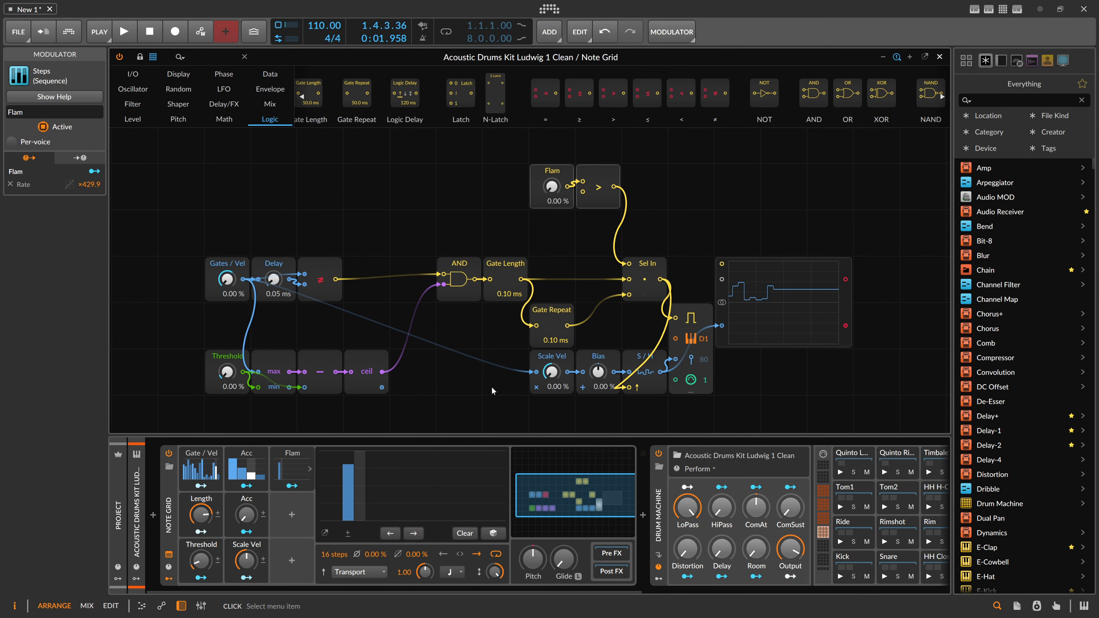
Draw bars on step 2 and steps 5 to 10 of the Flam pattern during playback
key(space)
click(337, 457)
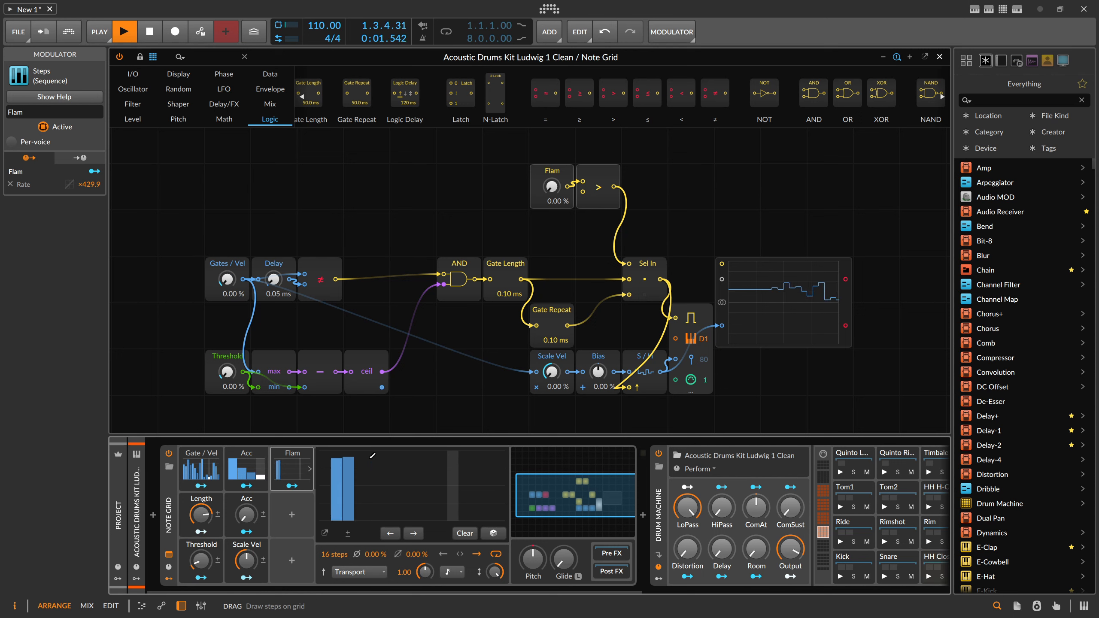
mouse_move(371, 481)
mouse_down()
mouse_move(405, 479)
mouse_move(434, 456)
mouse_up()
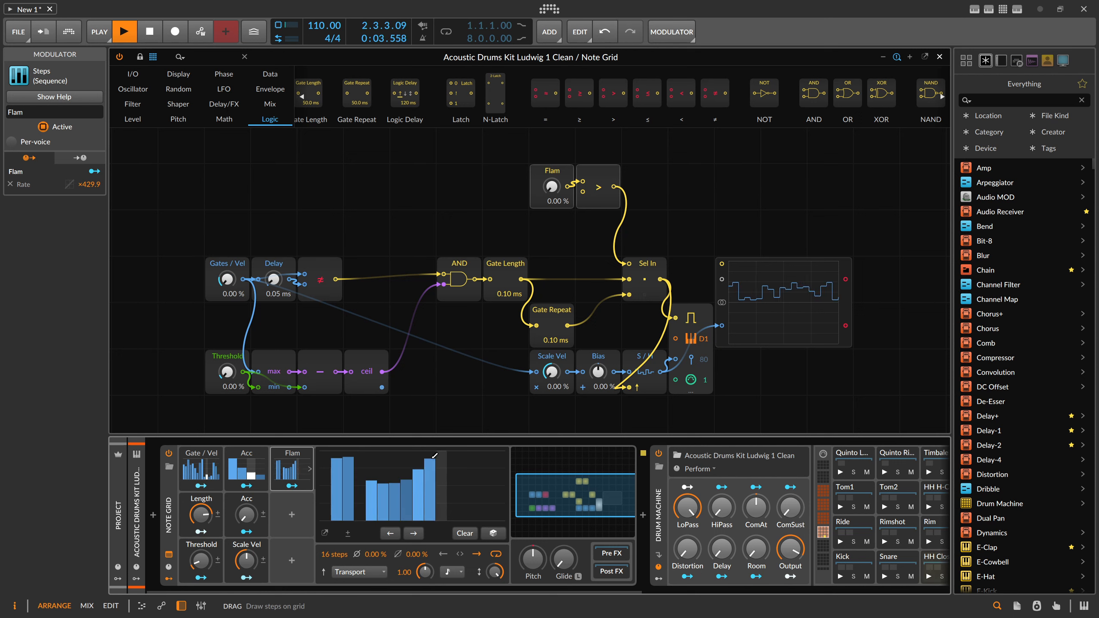
Stop playback and assign the Flam sequencer to modulate the Flam value by 1.000
key(space)
click(292, 486)
drag(552, 188, 552, 134)
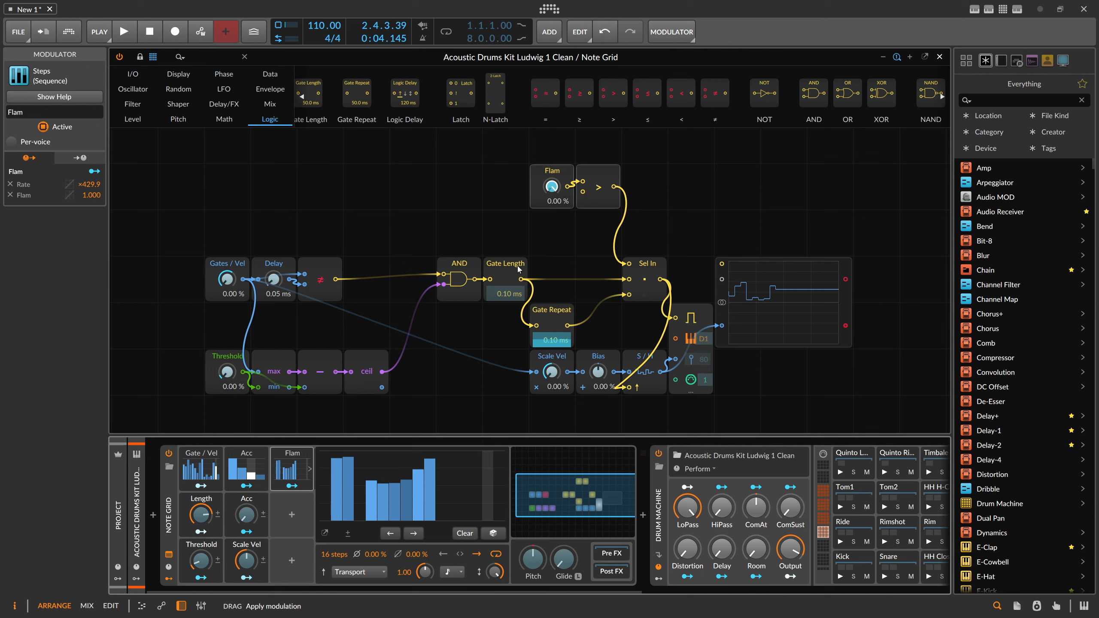
Fill steps 2 to 12 of the Flam pattern during playback and raise its Repeat Rate modulation to ×655.6
key(space)
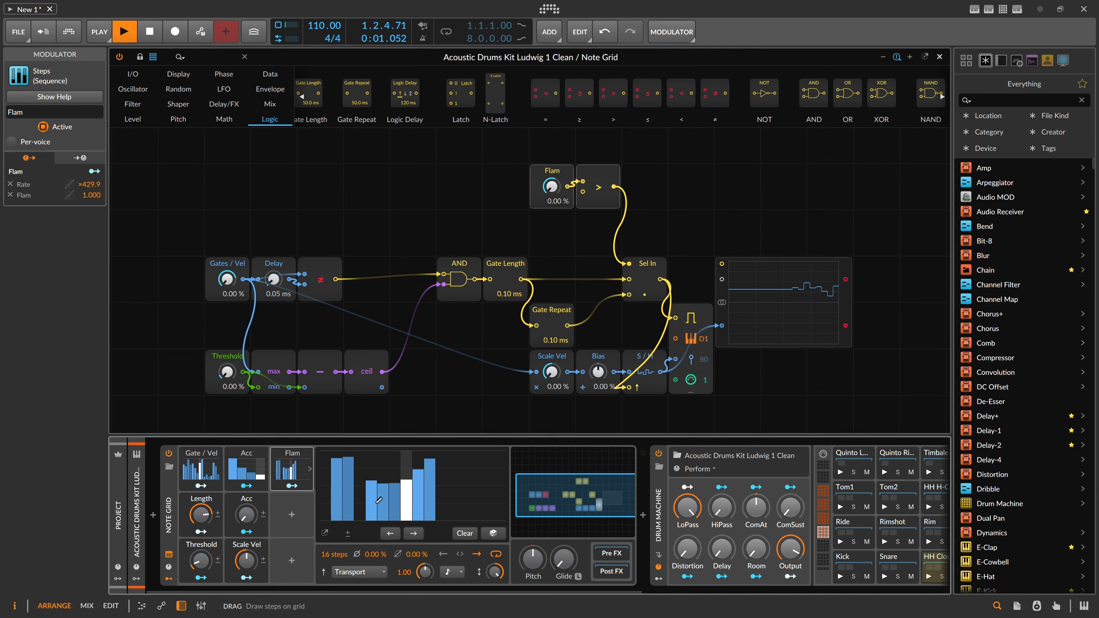
mouse_move(458, 453)
mouse_down()
mouse_move(369, 450)
mouse_move(441, 451)
mouse_up()
click(292, 485)
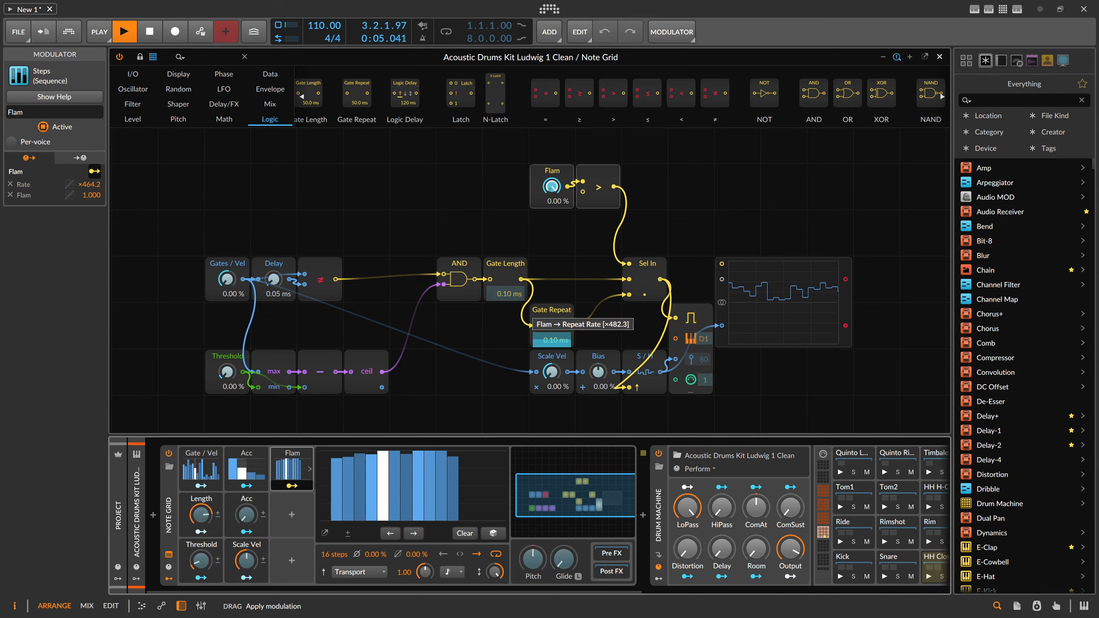
drag(415, 458, 404, 461)
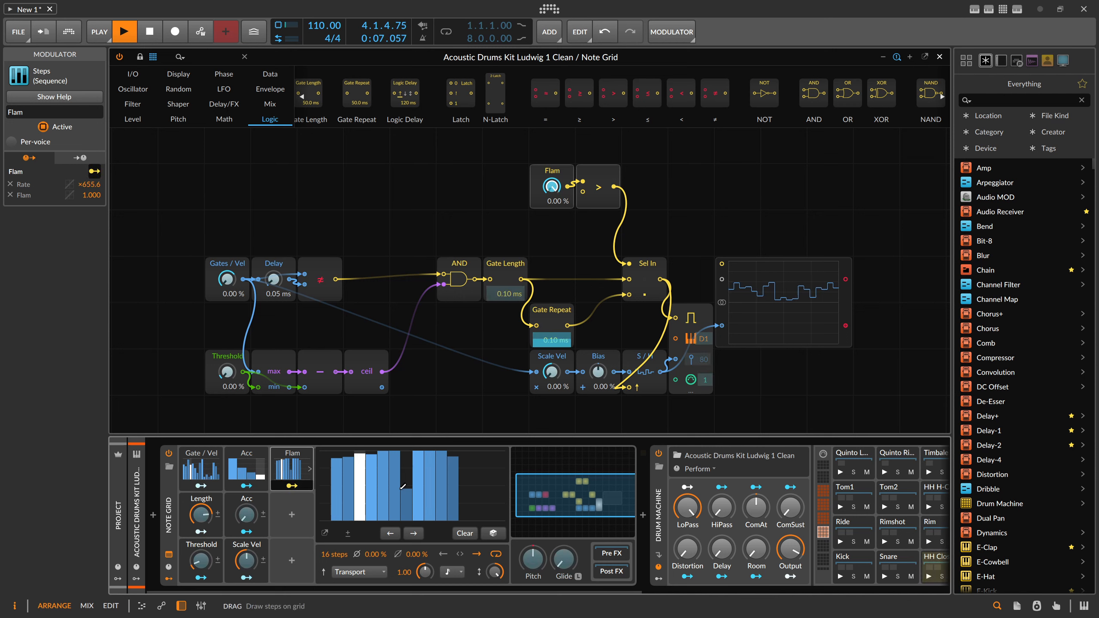
Erase the drawn Flam bars and place a single high bar on the fourth step
drag(328, 519, 481, 538)
click(358, 467)
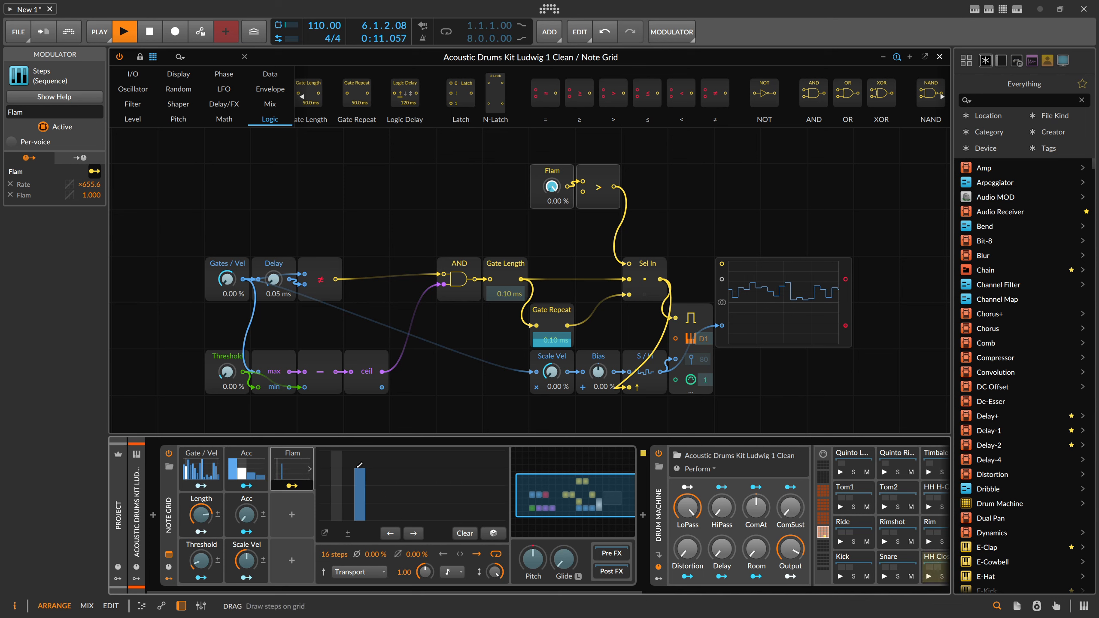
click(362, 459)
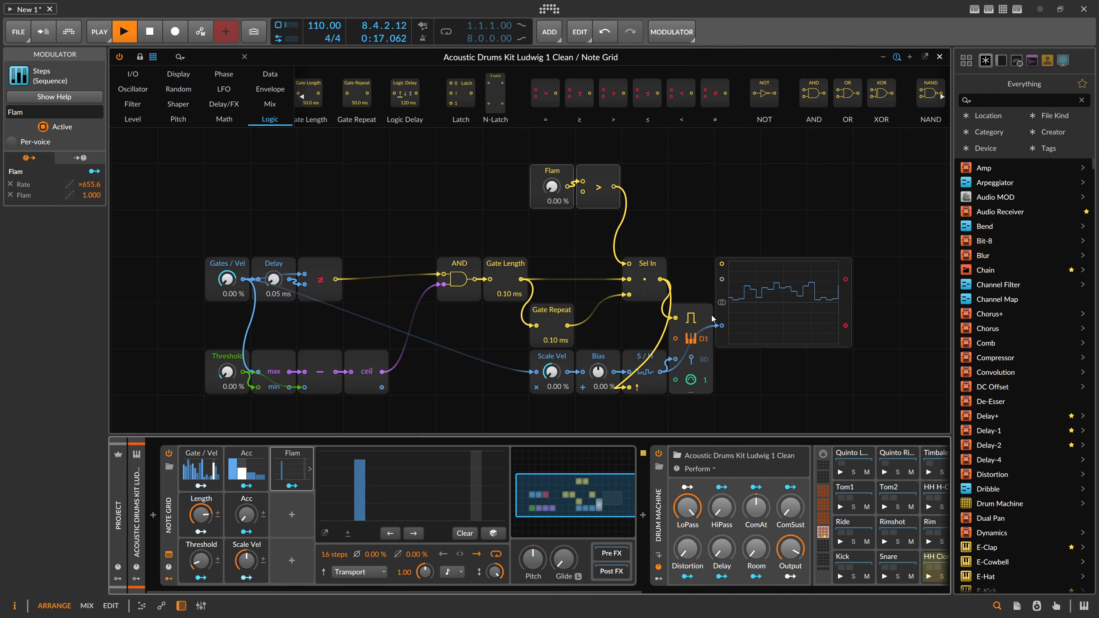
Set the output note to C#1 and leave a single high Flam bar on the seventh step
drag(705, 342, 705, 345)
mouse_move(386, 468)
mouse_down()
mouse_move(397, 449)
mouse_move(363, 522)
mouse_move(385, 516)
mouse_move(389, 437)
mouse_up()
click(362, 471)
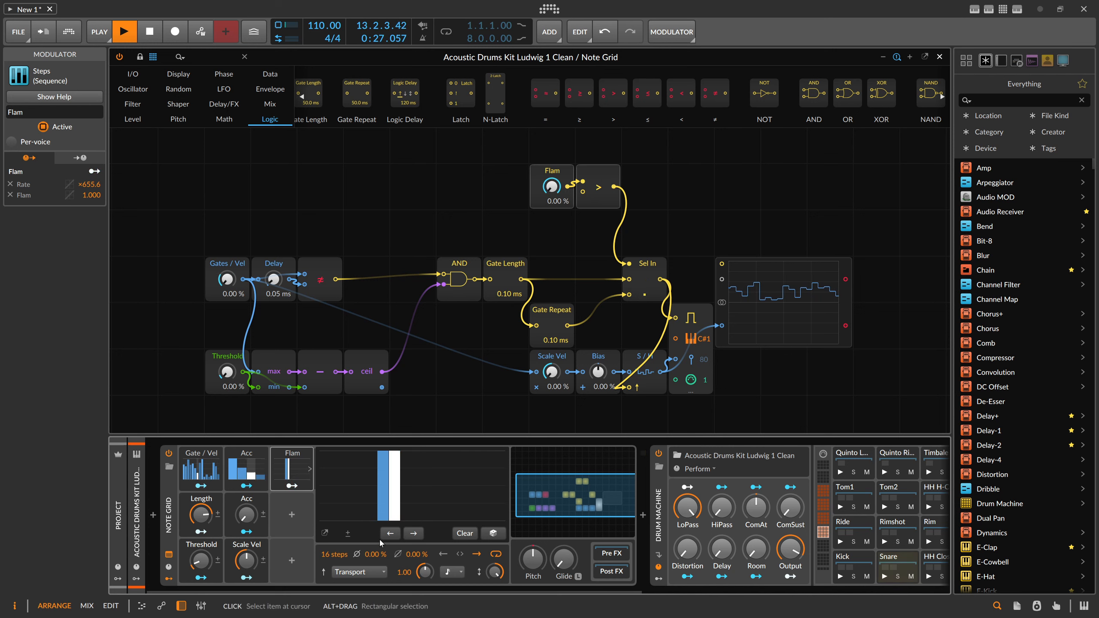
mouse_move(383, 462)
mouse_down()
mouse_move(394, 464)
mouse_move(385, 524)
mouse_up()
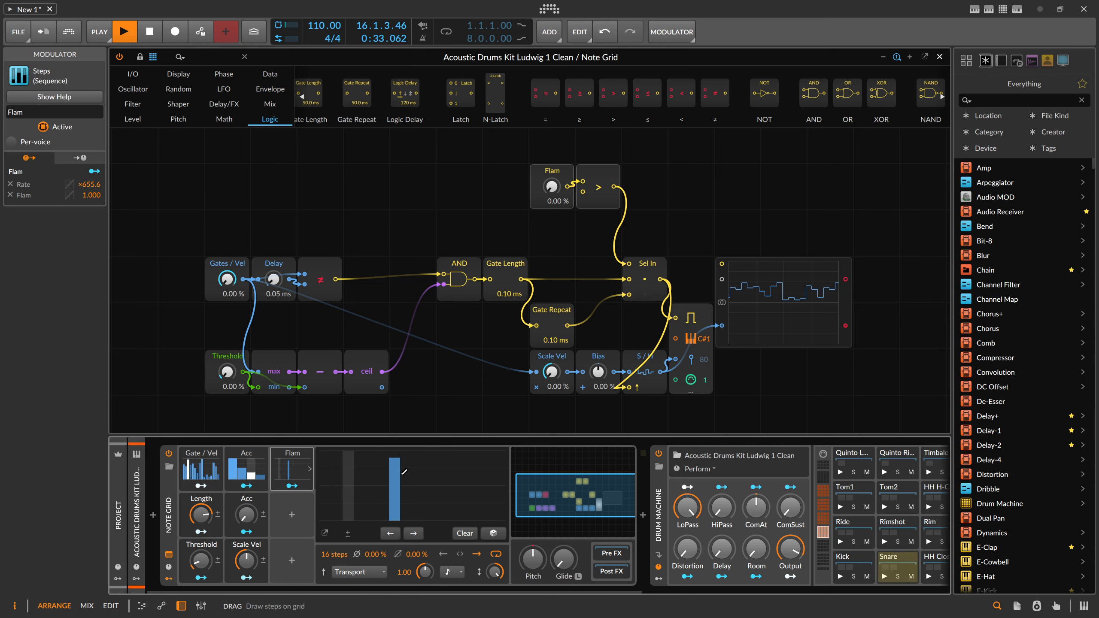
Stop playback and clear the Flam sequencer's pattern
key(space)
click(310, 469)
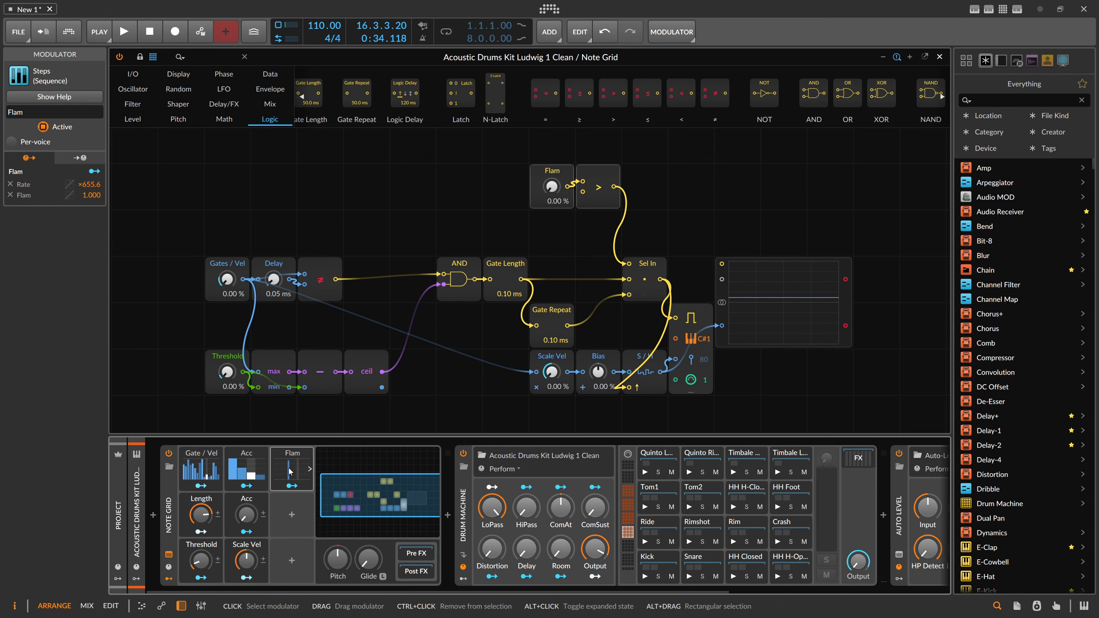
click(309, 470)
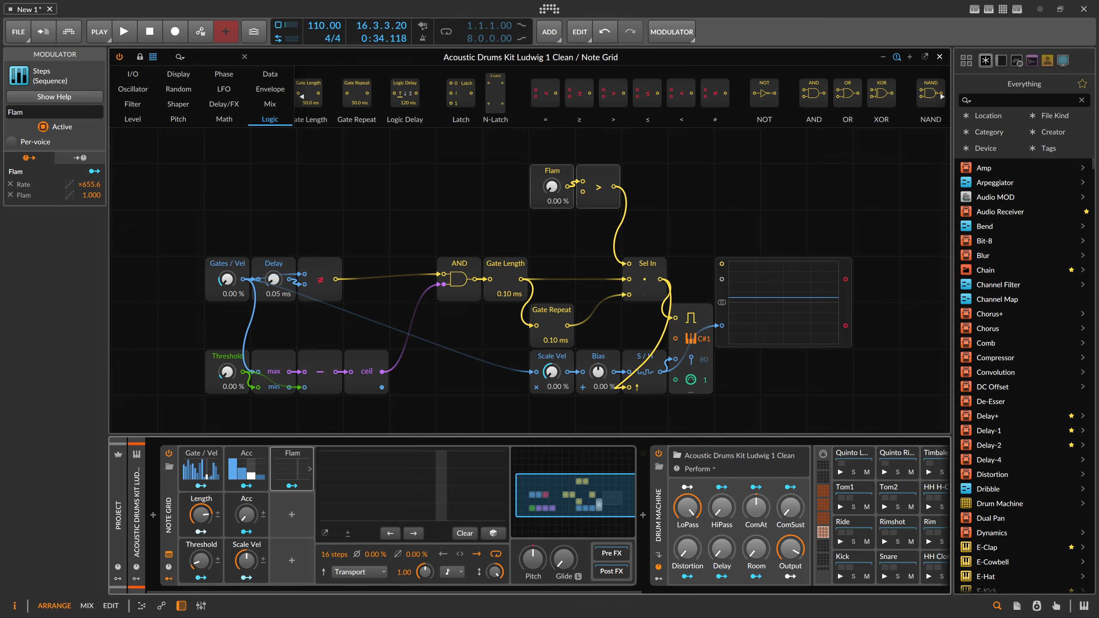
Switch to the browser and review the DrumBrain README on GitHub, including its device screenshot and the Flam, Styles, Continue and Context sections
key(alt+Tab)
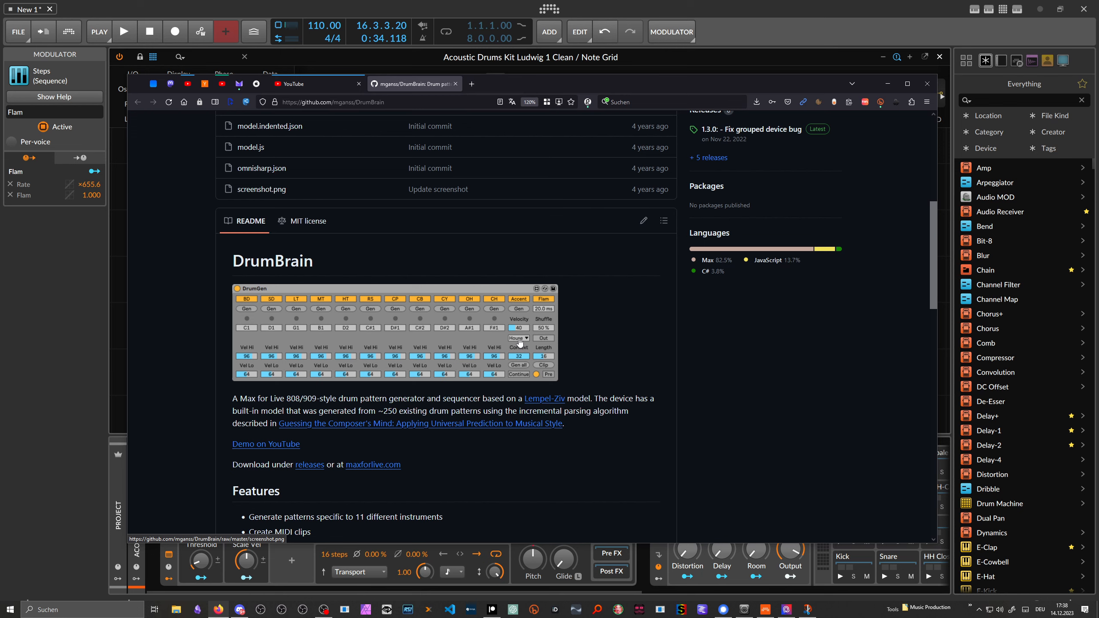
scroll(519, 342, down, 15)
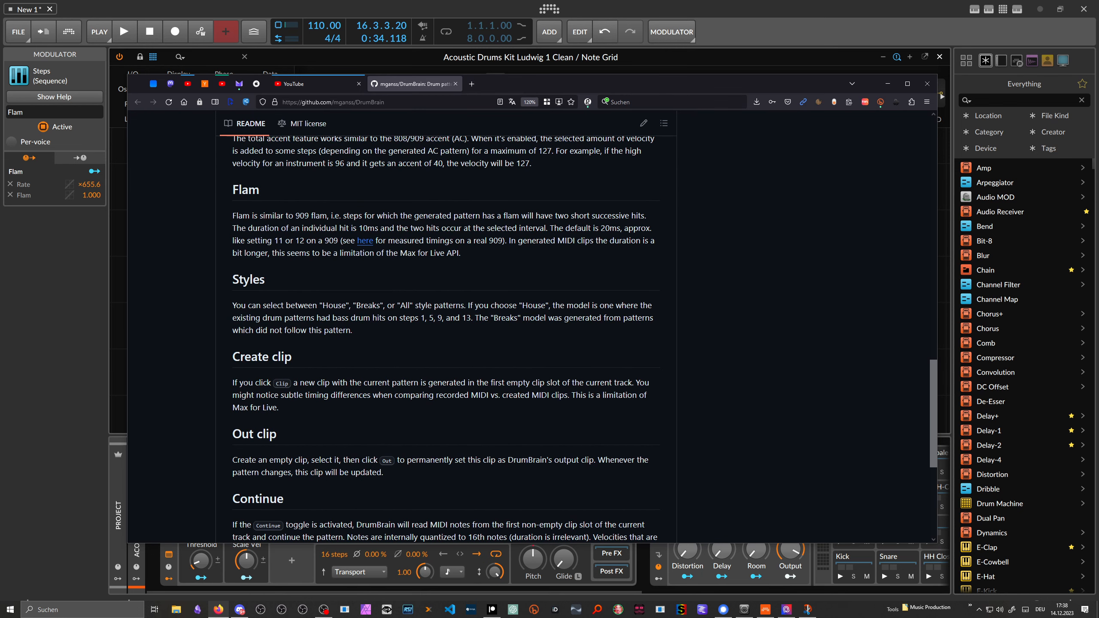
scroll(292, 333, up, 4)
scroll(293, 336, down, 8)
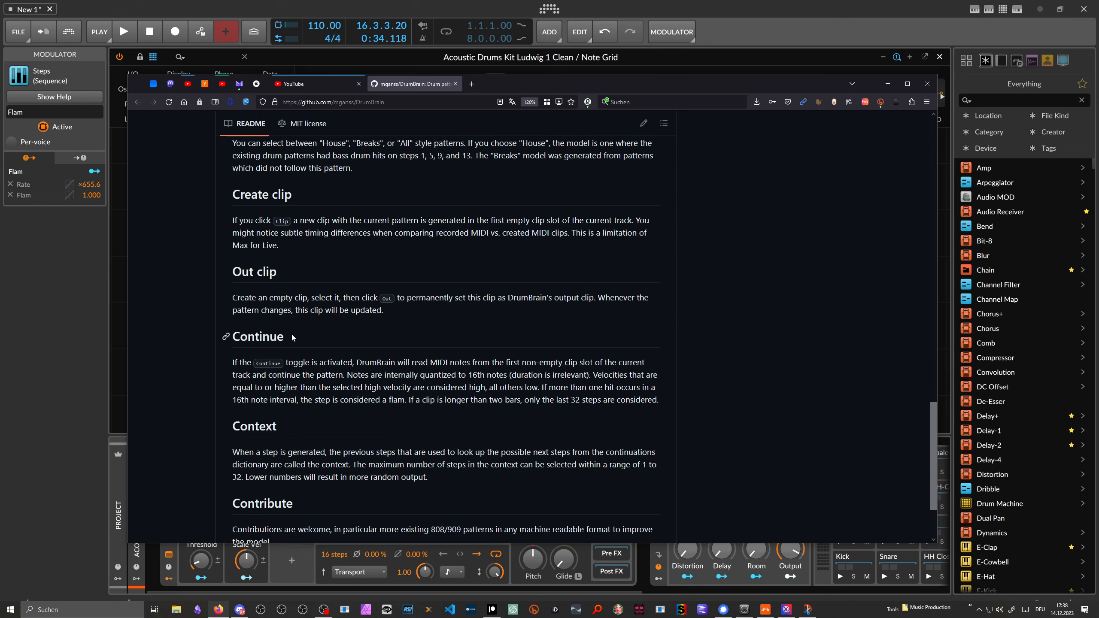
scroll(292, 337, down, 1)
scroll(292, 336, up, 2)
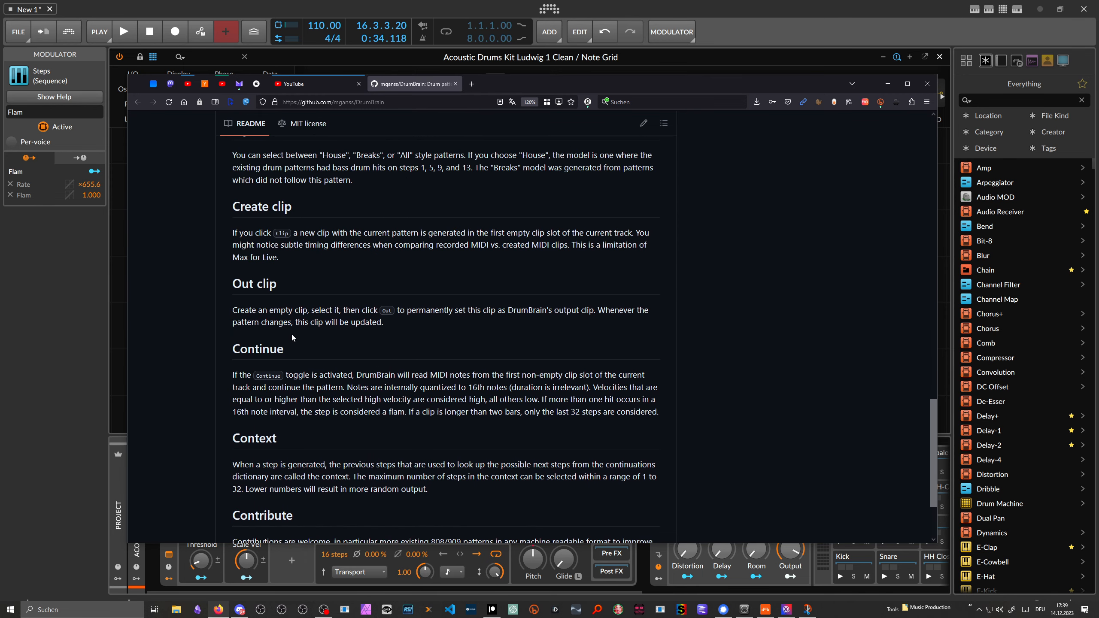
scroll(292, 338, up, 2)
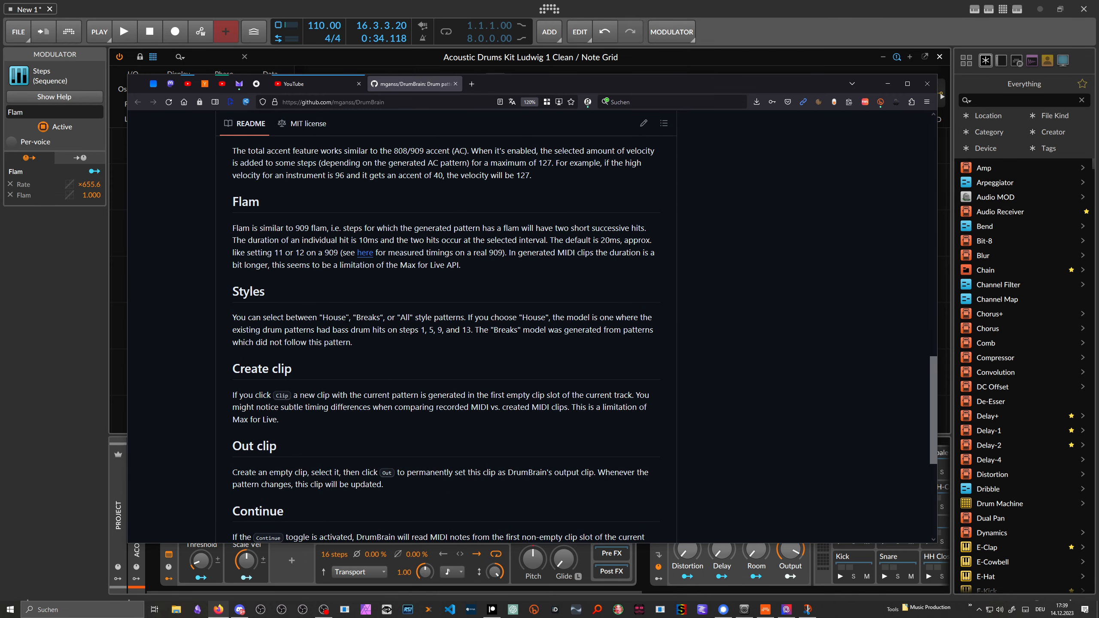
scroll(510, 385, up, 20)
scroll(510, 385, down, 1)
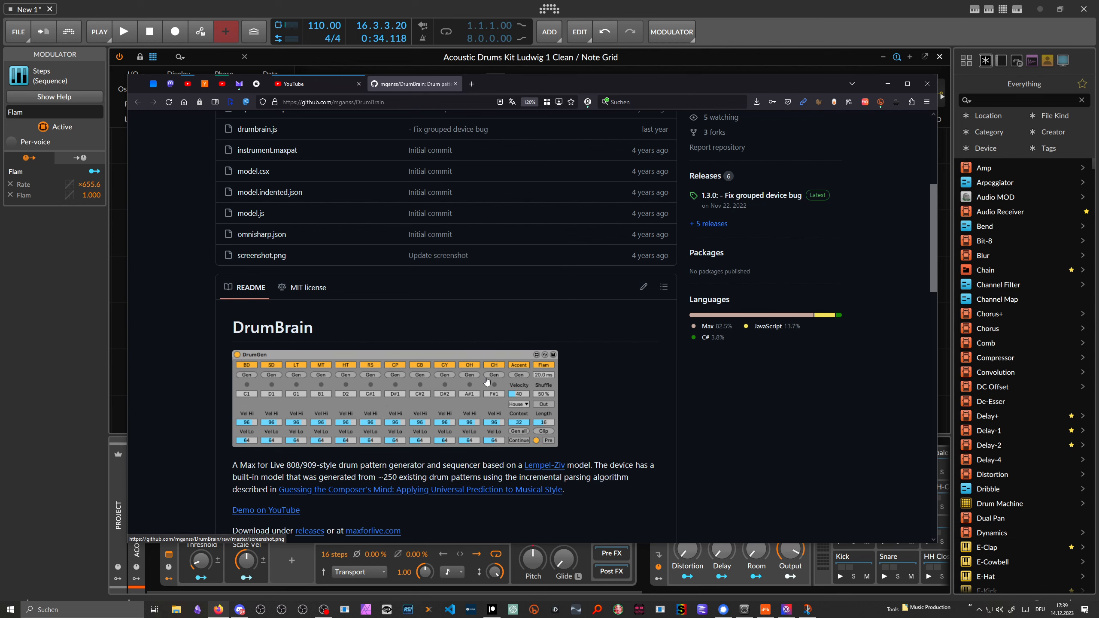
Switch back to Bitwig Studio and select the Acc step modulator of the Note Grid
click(165, 556)
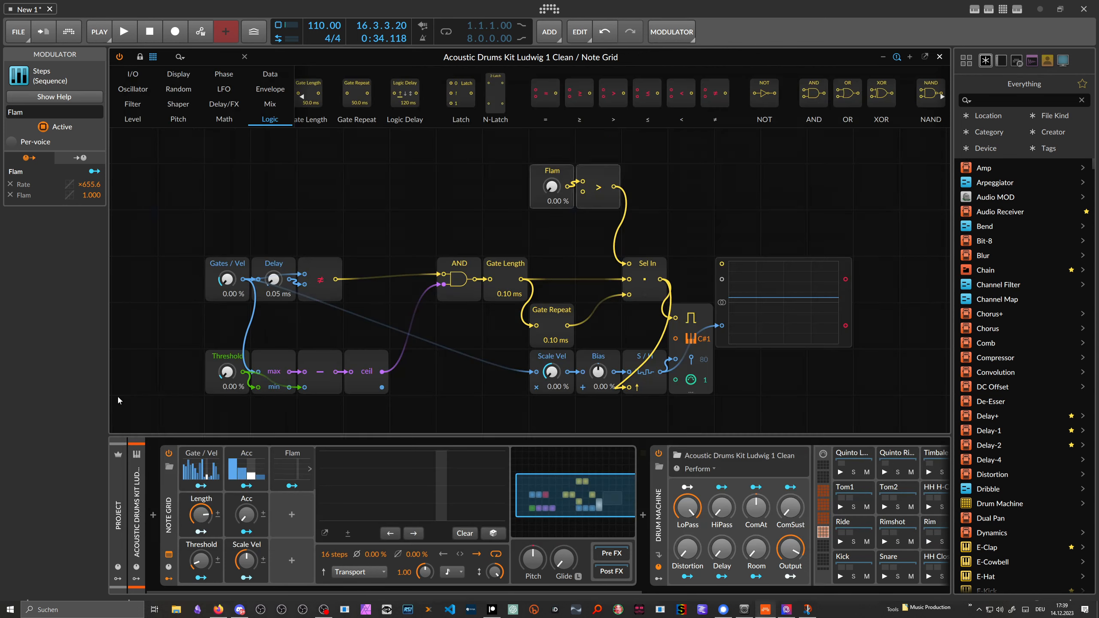
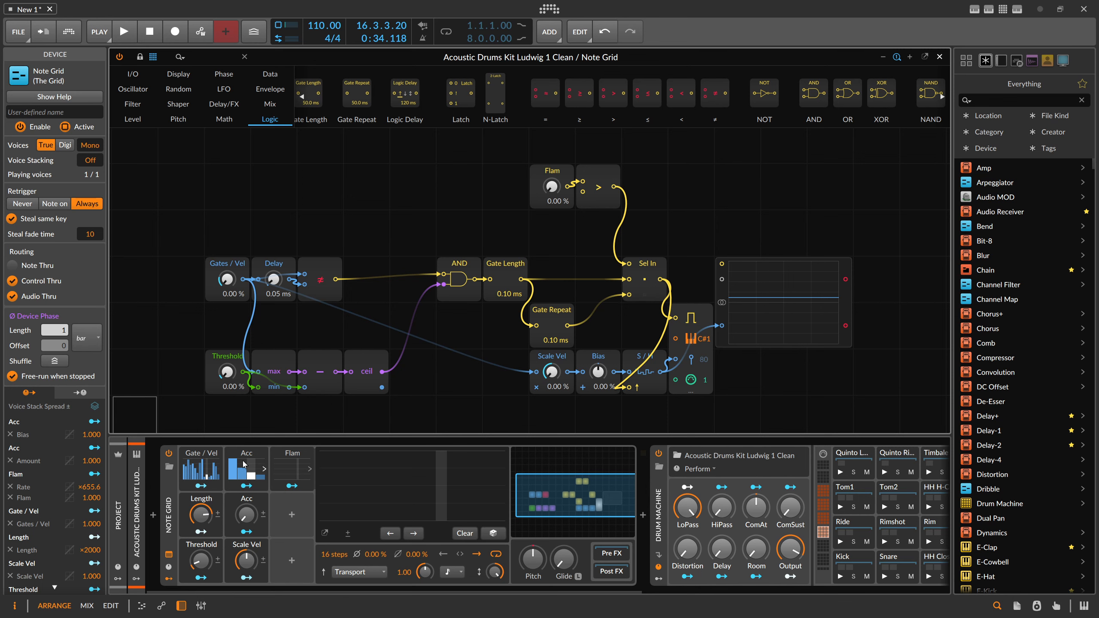
click(244, 464)
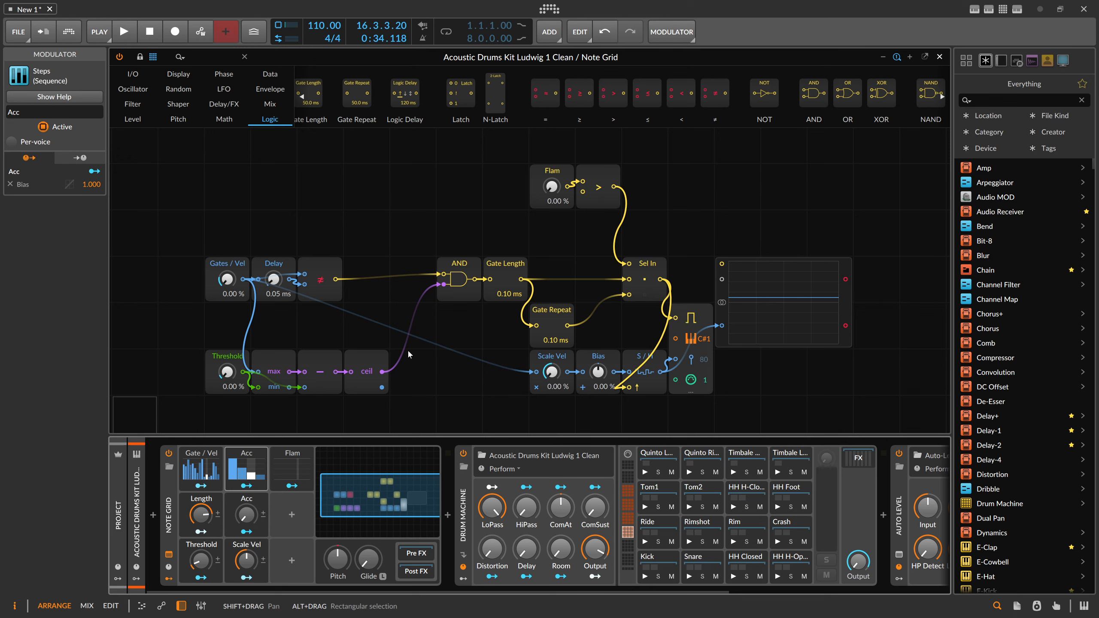
Close and reopen the Note Grid patch editor, and set the output note to C1
drag(354, 333, 366, 321)
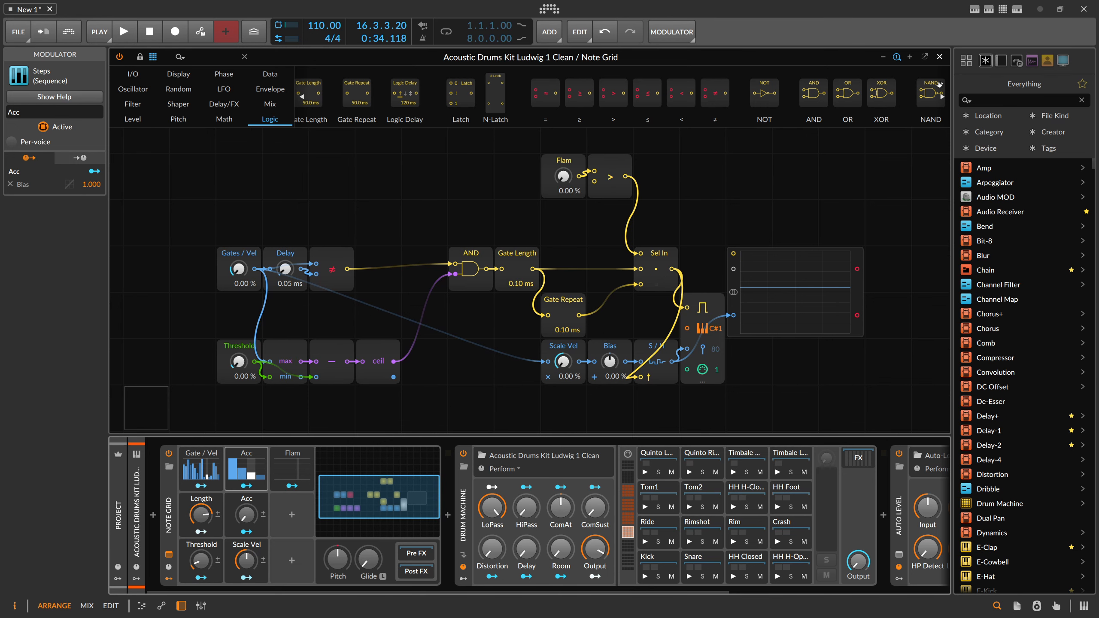
click(939, 57)
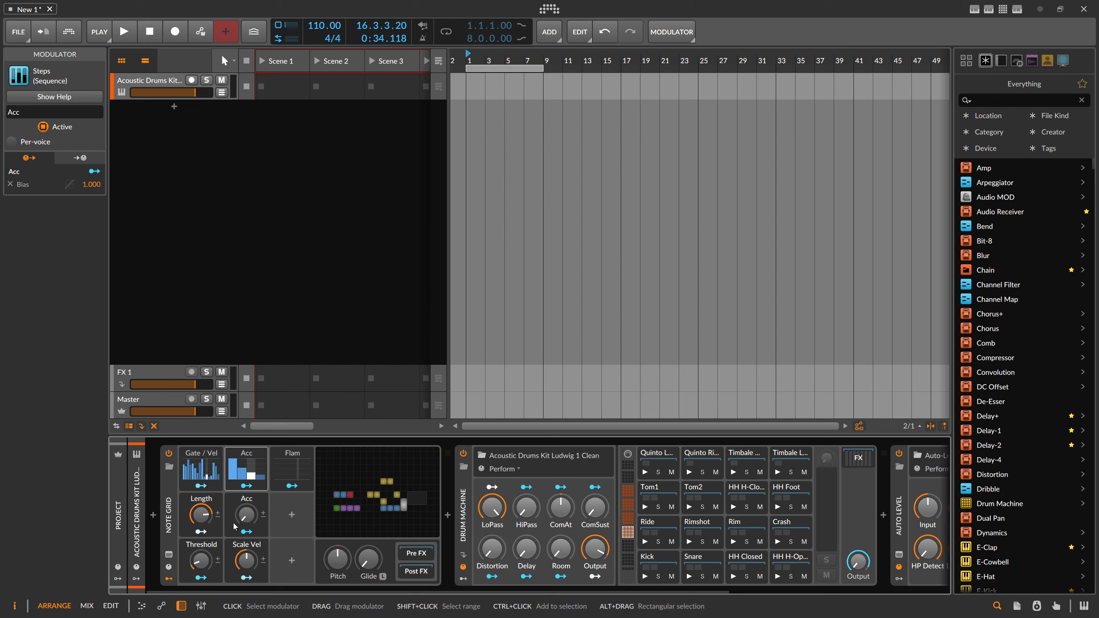
double_click(378, 496)
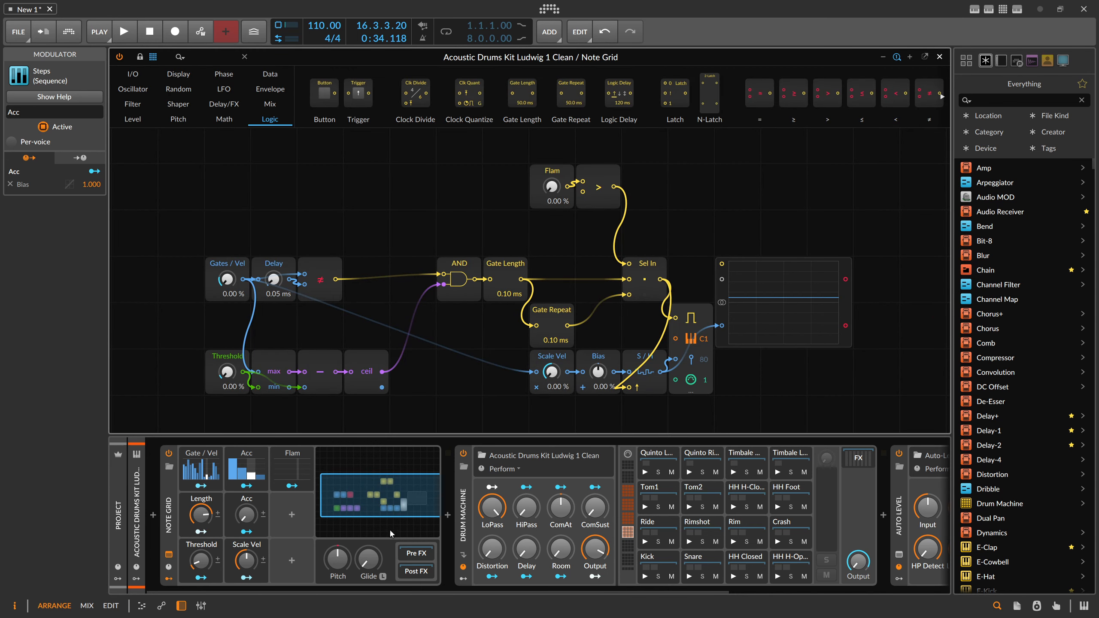
Add a Macro modulator to the Note Grid and name it Note
click(291, 515)
text(mac)
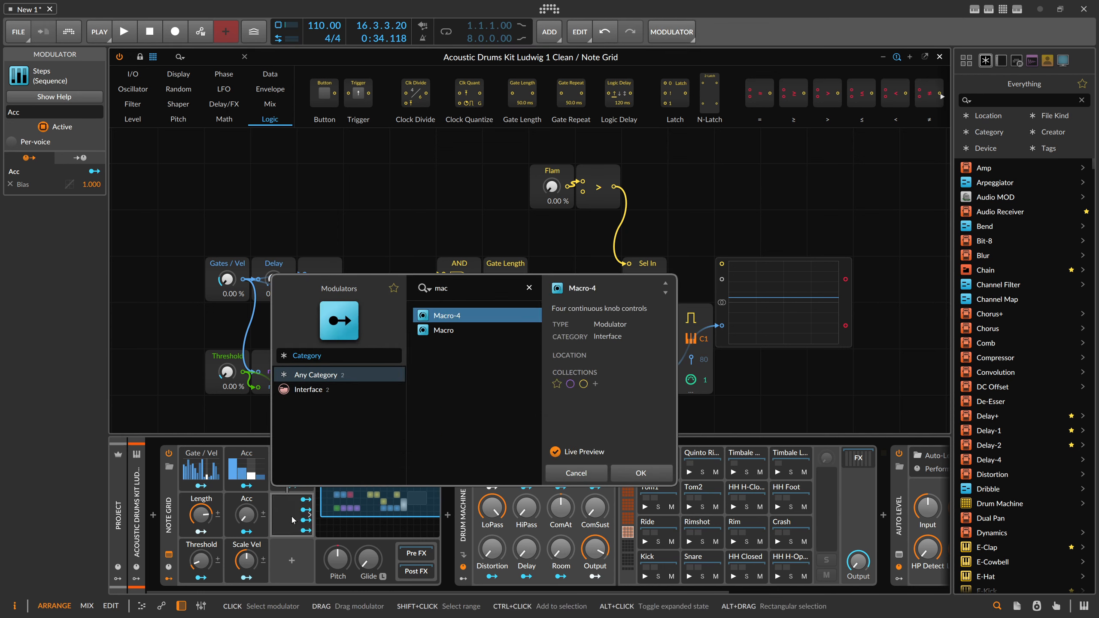
key(Return)
double_click(296, 501)
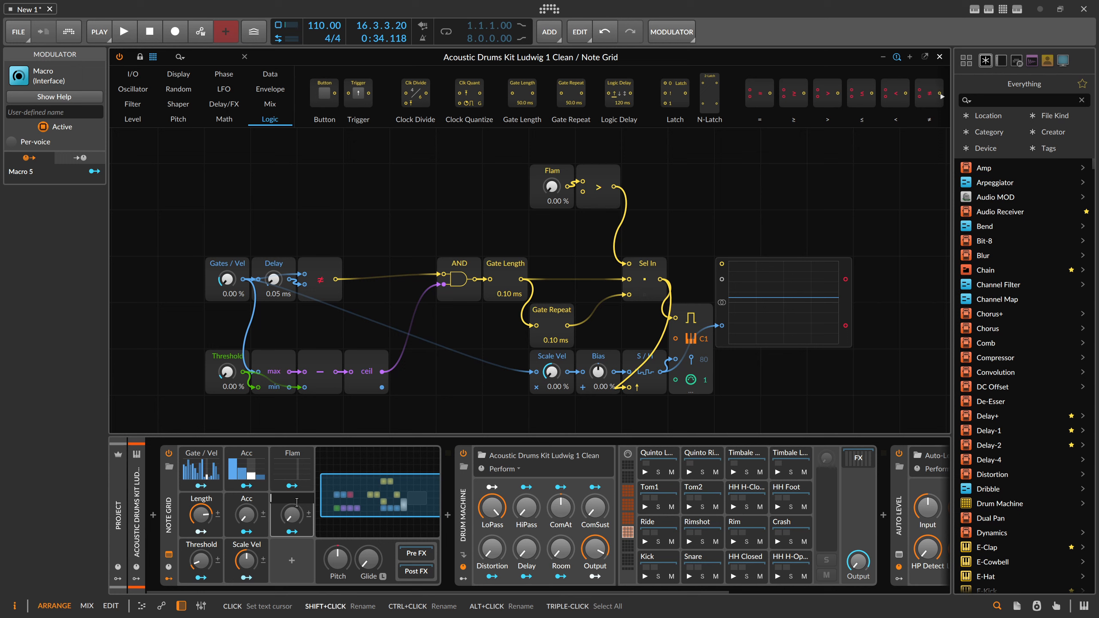
key(Return)
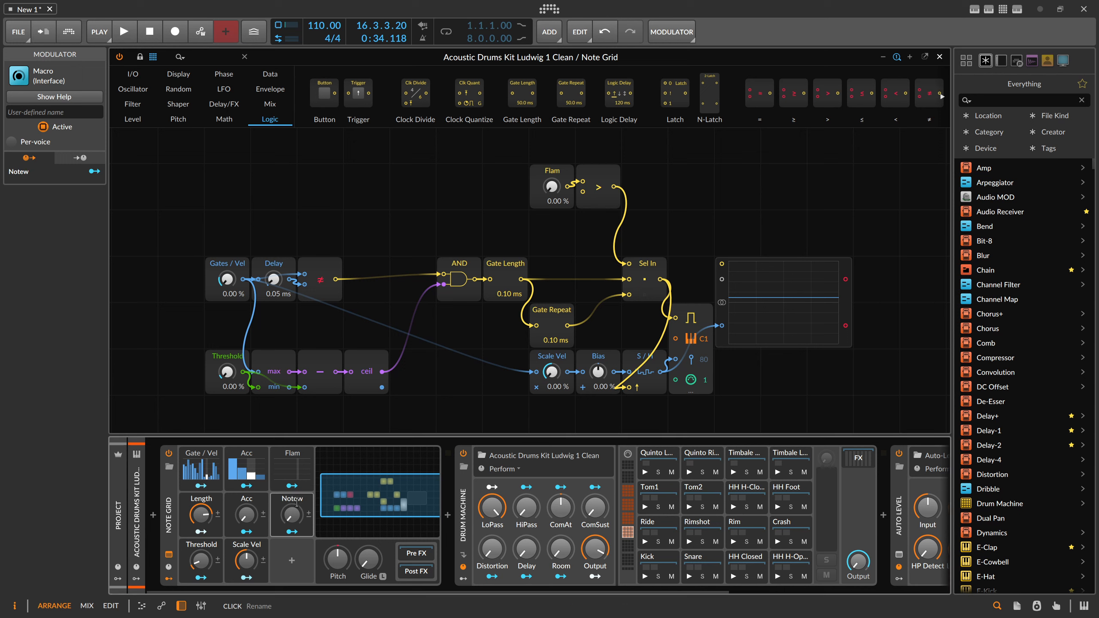
double_click(296, 502)
text(Note)
key(Return)
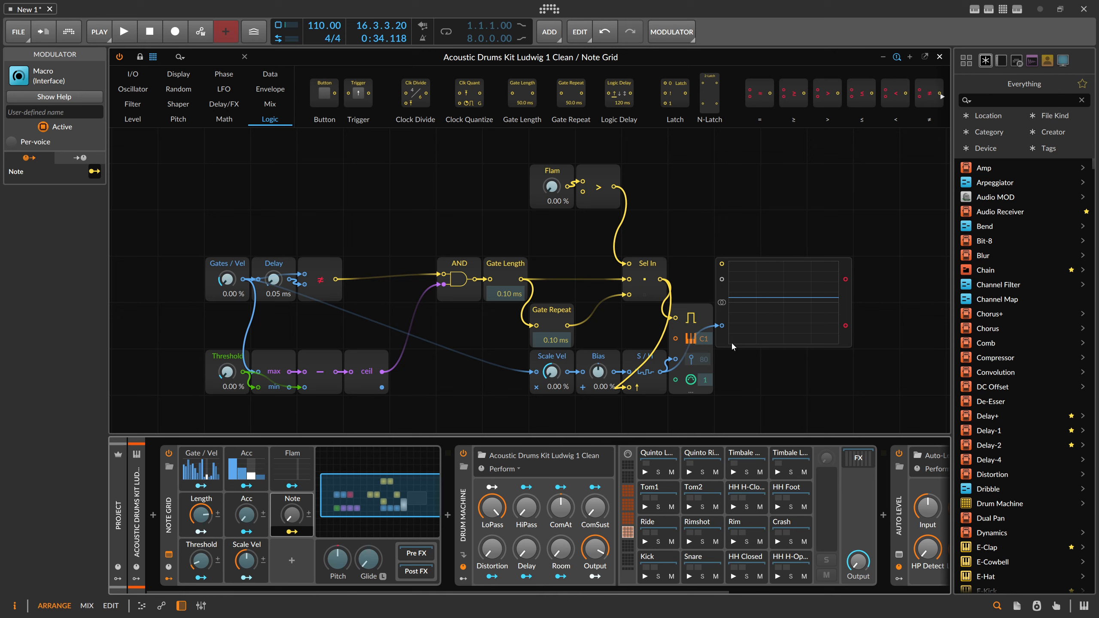
Map the Note macro to the note output's default pitch with an amount of 12.00, audition it during playback and return the macro to 0 %
drag(95, 171, 700, 339)
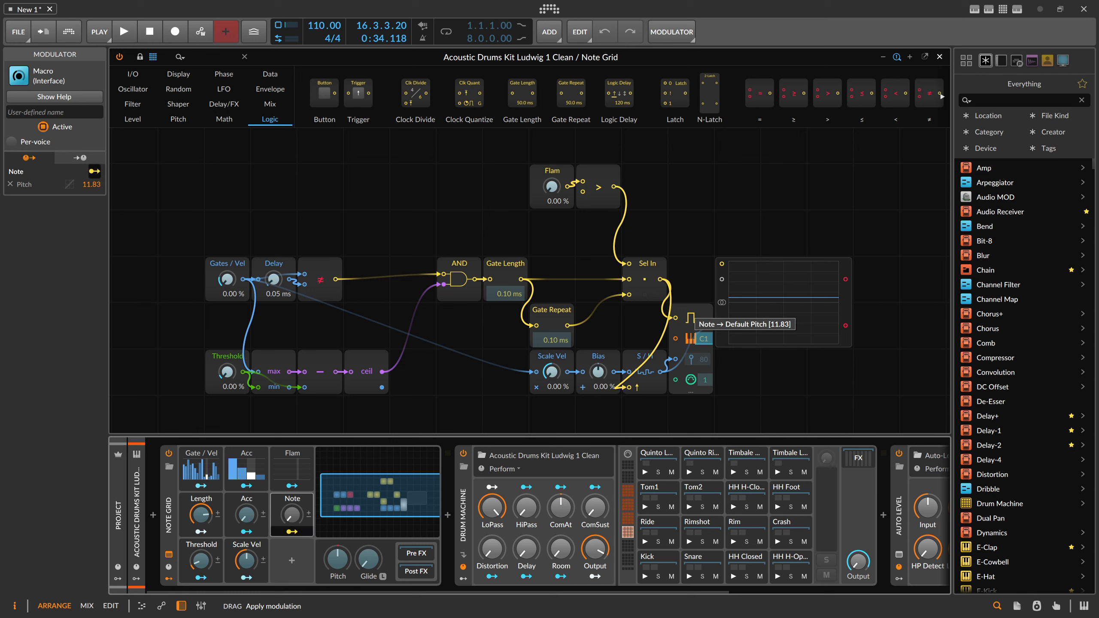
drag(707, 344, 707, 344)
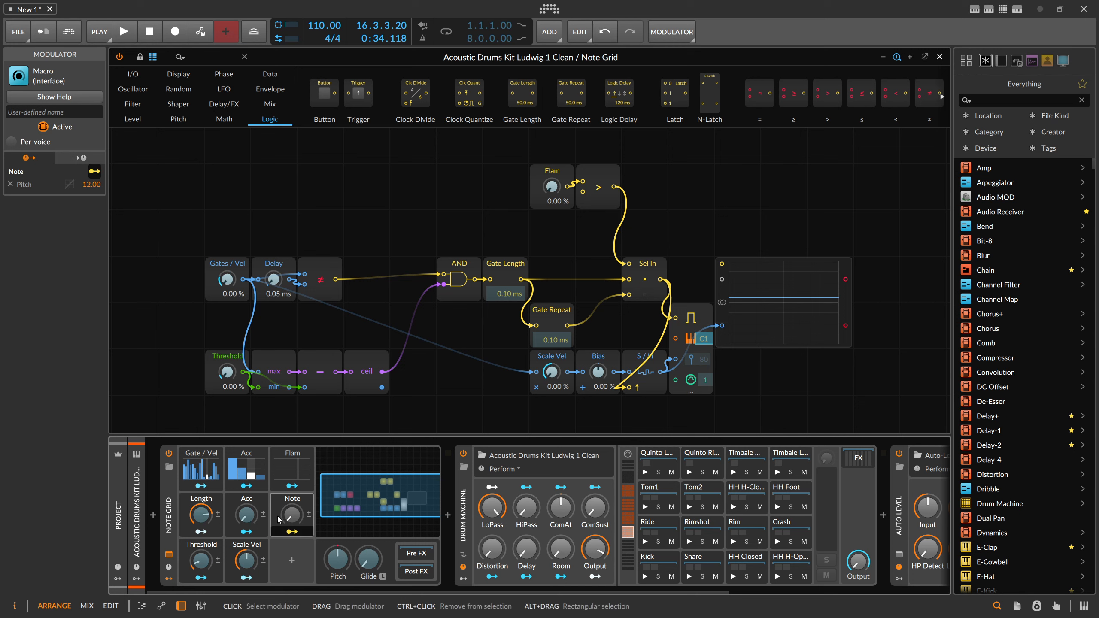
key(space)
drag(295, 518, 295, 501)
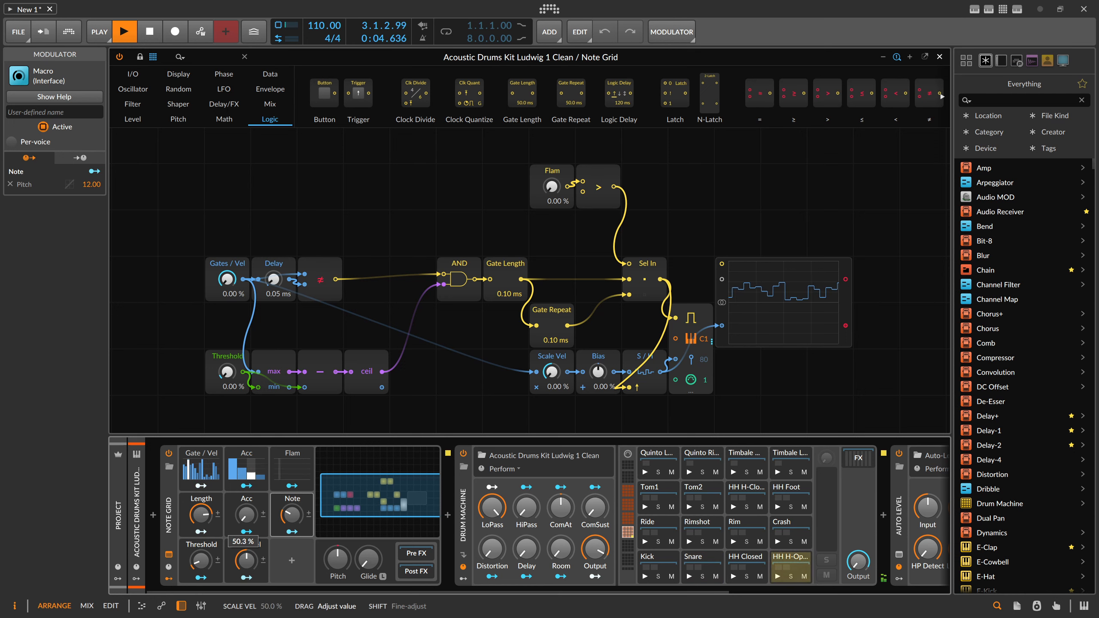
drag(292, 515, 292, 465)
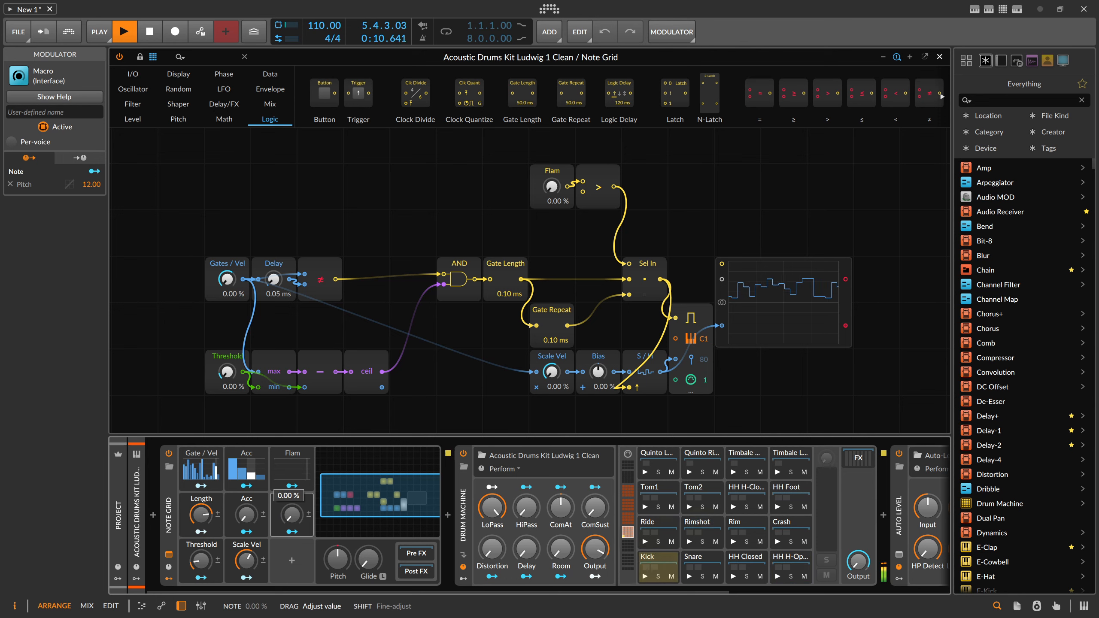
key(space)
Replace the drum kit preset with Acoustic Drums Kit DW 2 Processed and briefly play the pattern
click(463, 468)
scroll(755, 349, down, 3)
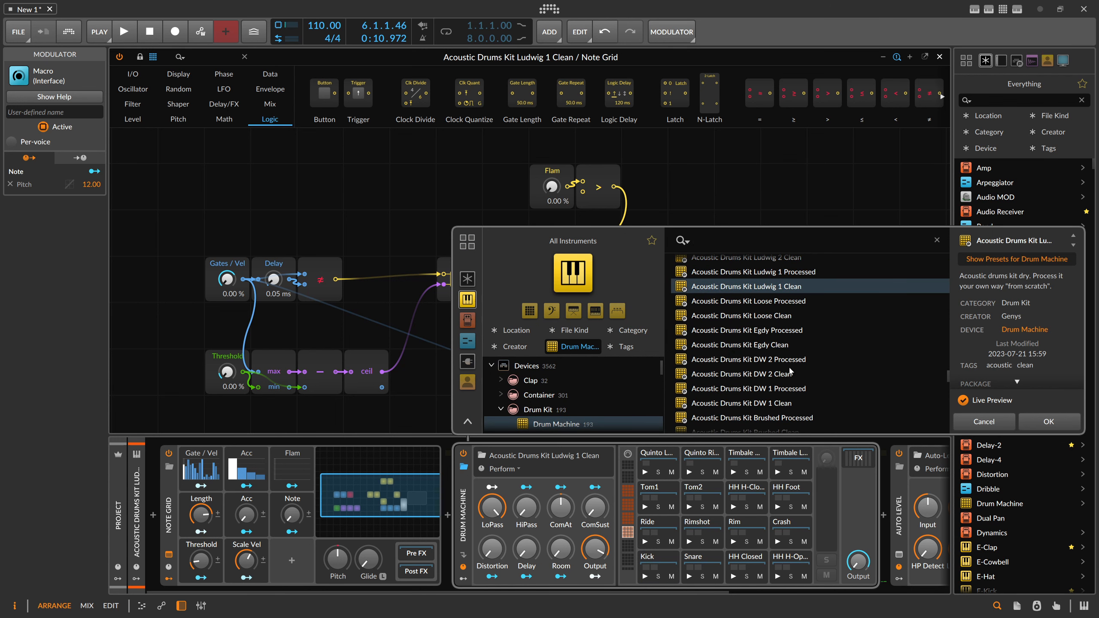
double_click(787, 361)
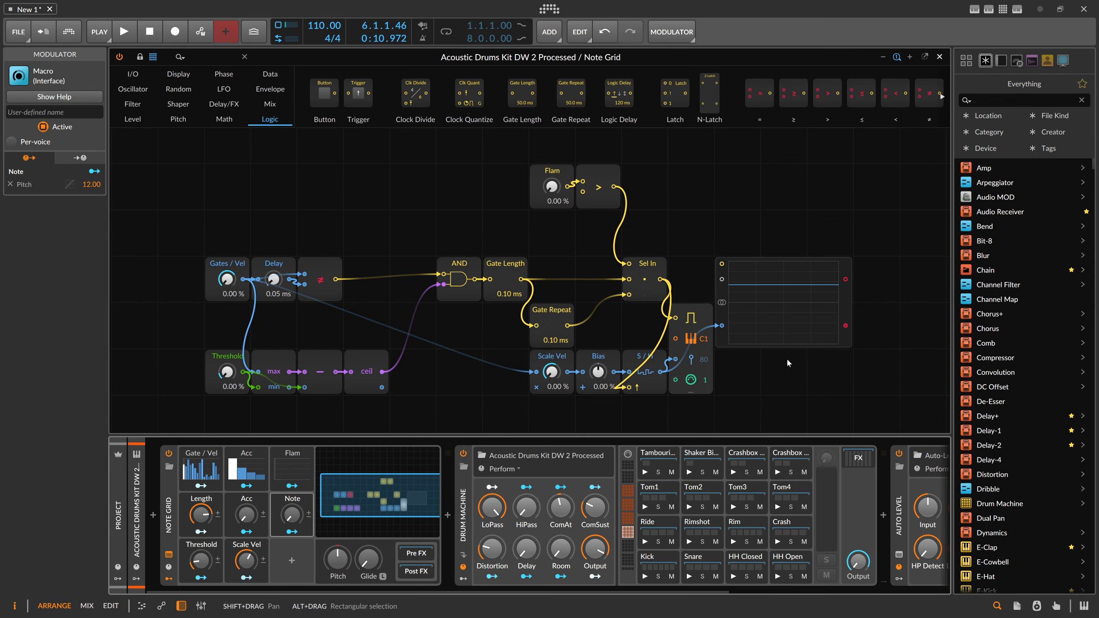
key(space)
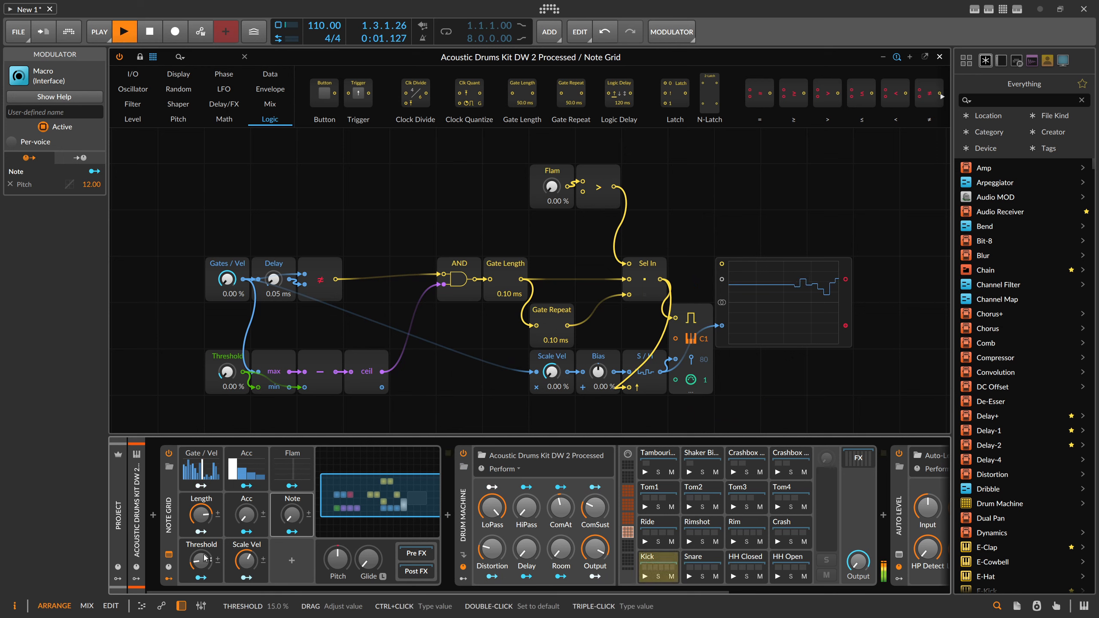
key(space)
Rename the Note Grid device Drum Seq and wrap it in a Note FX Layer
click(176, 509)
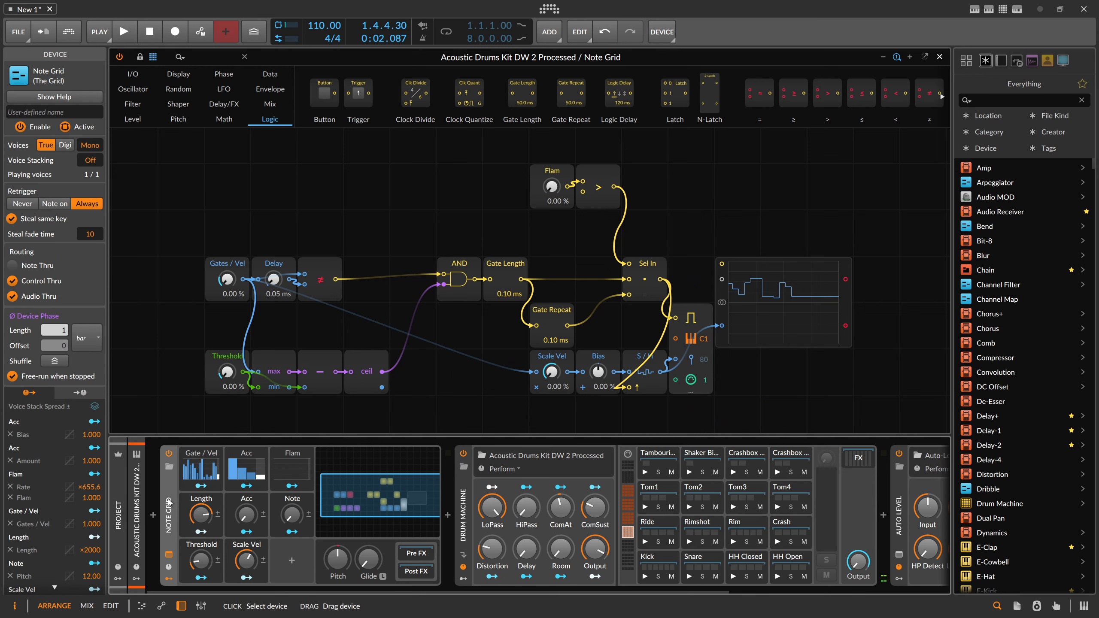
click(55, 114)
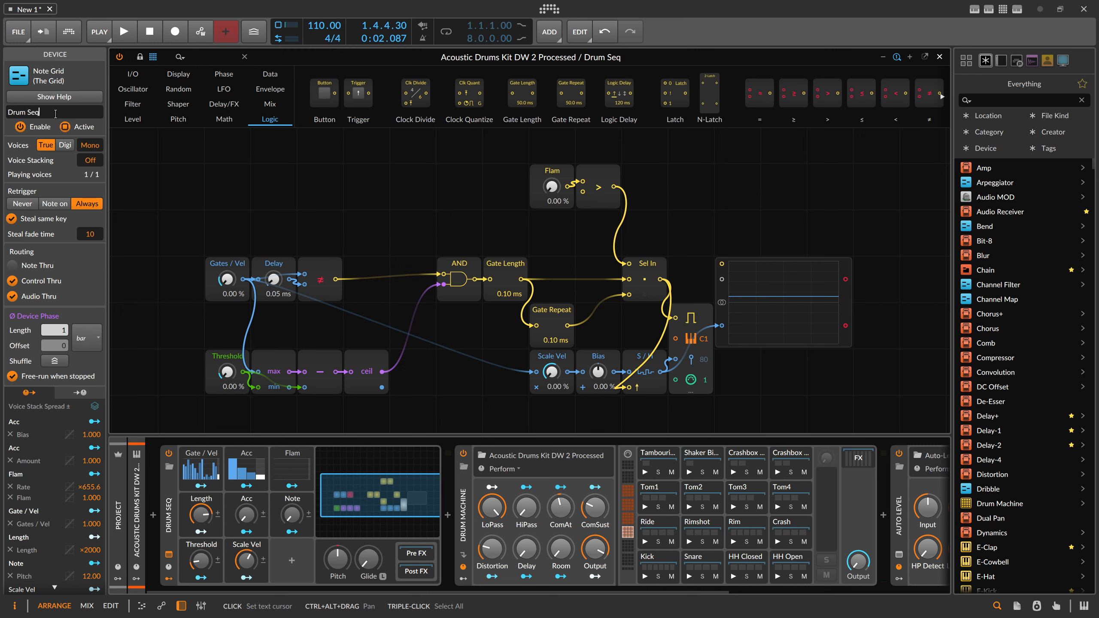
click(169, 495)
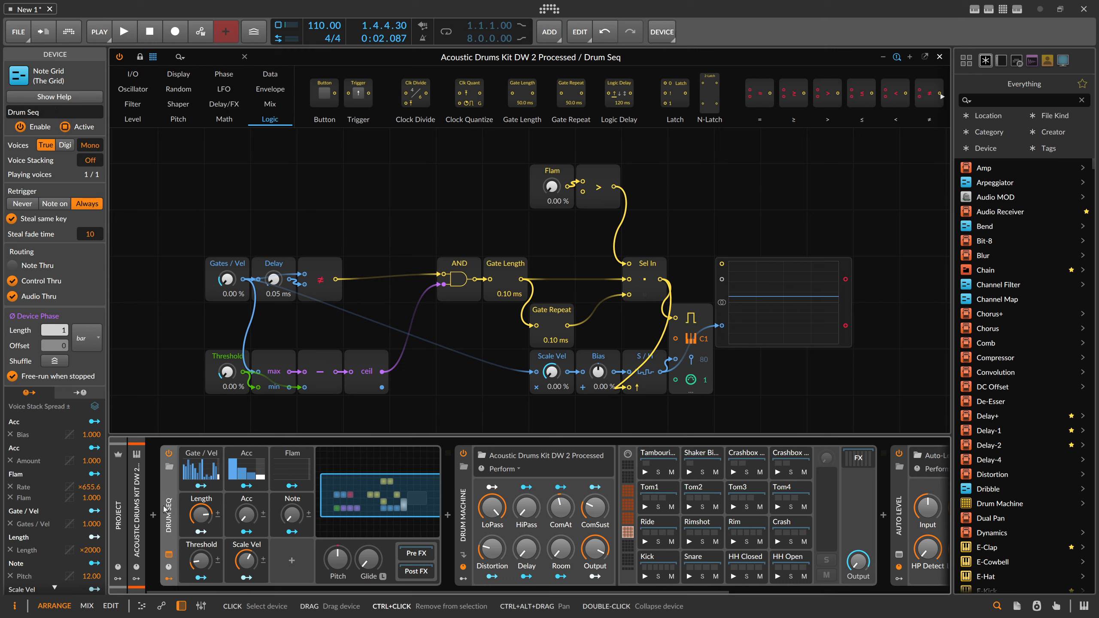
key(ctrl+g)
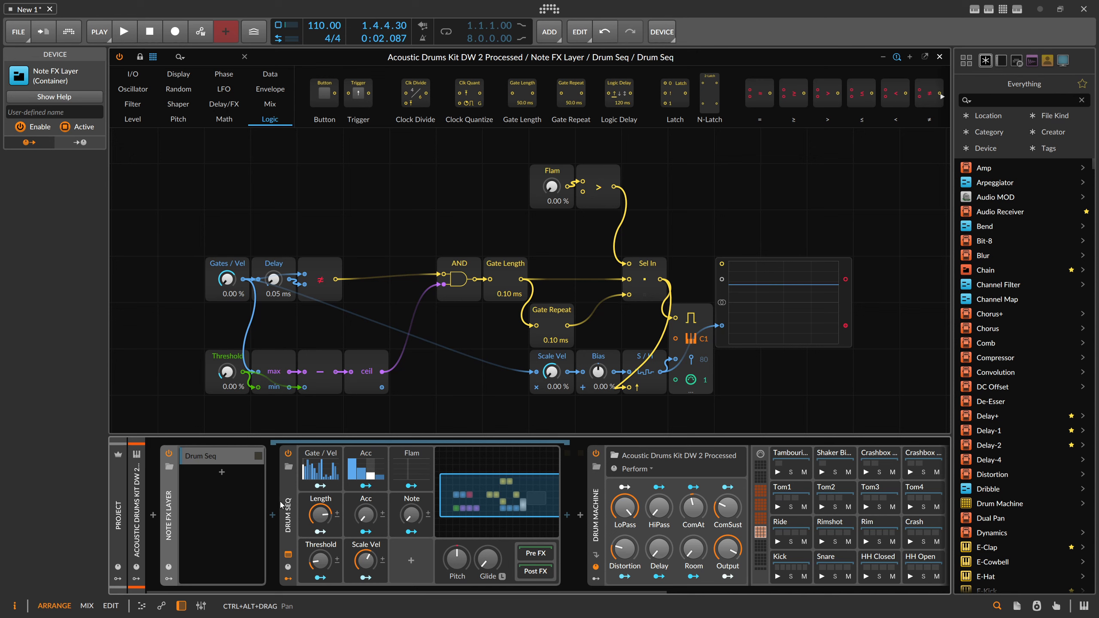
click(283, 486)
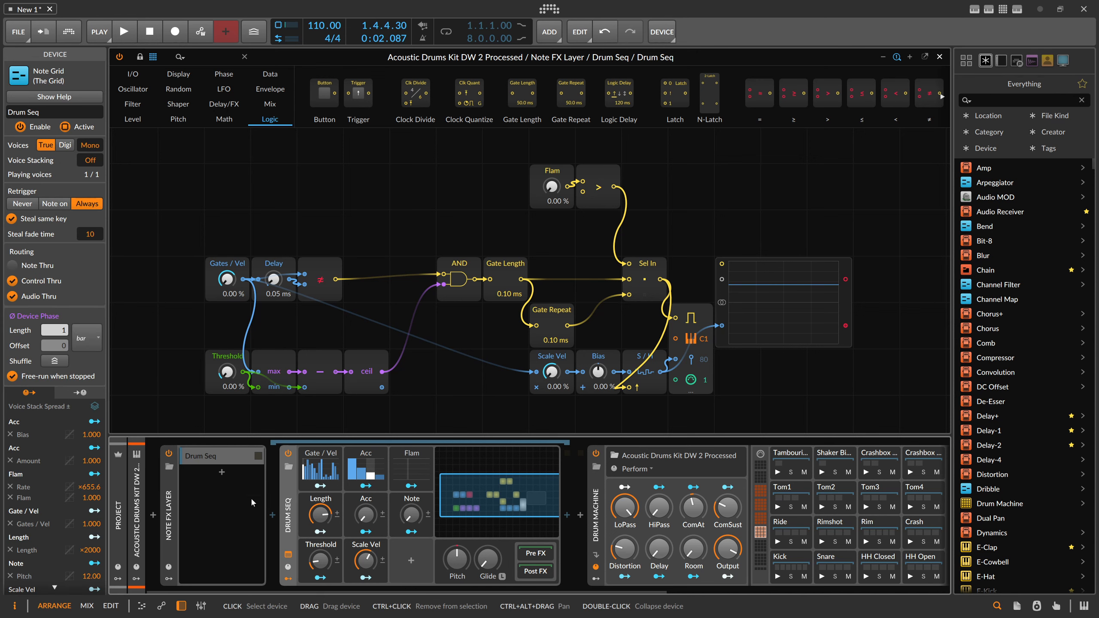
Rename the layer in the Note FX Layer to Kick
click(214, 460)
click(205, 460)
key(ctrl+r)
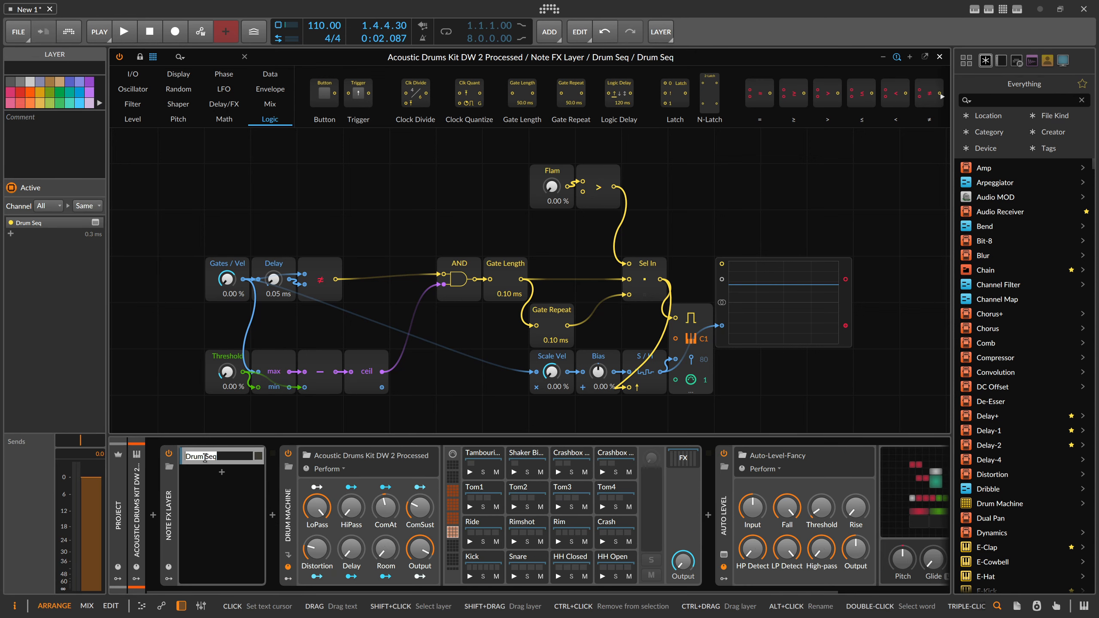
text(Kick)
key(Return)
Duplicate the Kick layer and rename the copy Snare
click(205, 459)
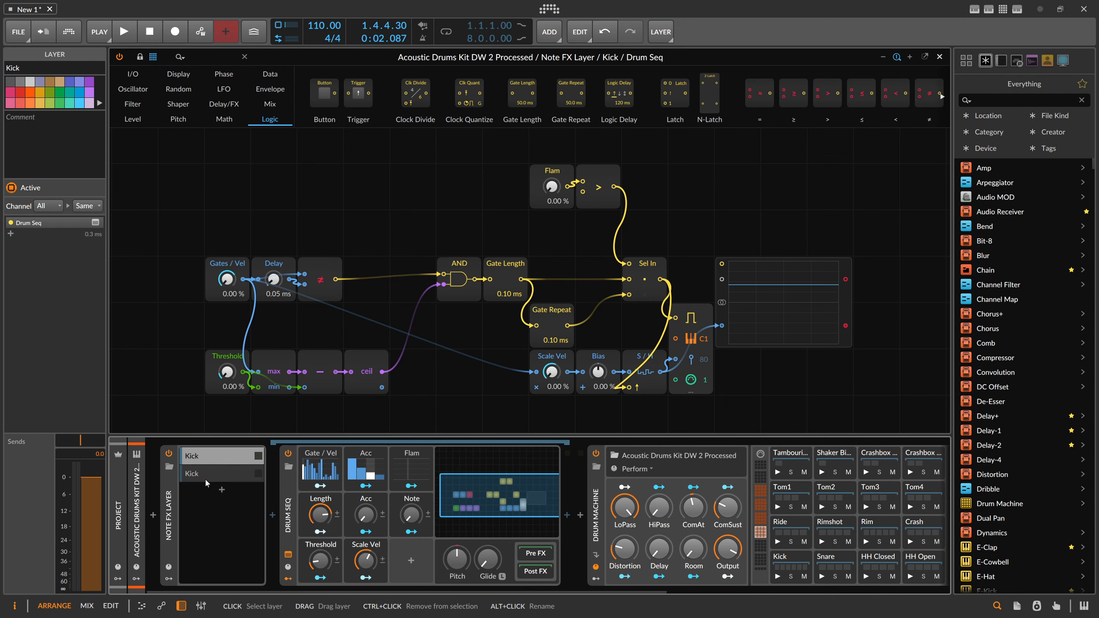
key(ctrl+d)
key(ctrl+r)
text(Snare)
key(Return)
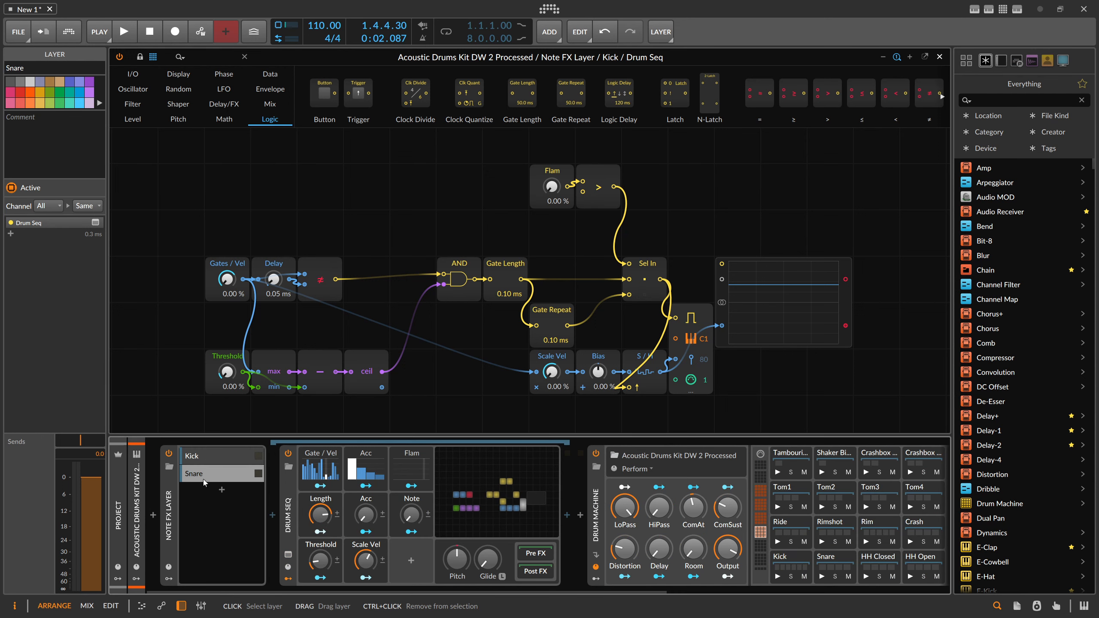
Set the Snare layer's Note macro to about 8.67 % so it triggers the snare, and start playback
click(305, 480)
click(514, 536)
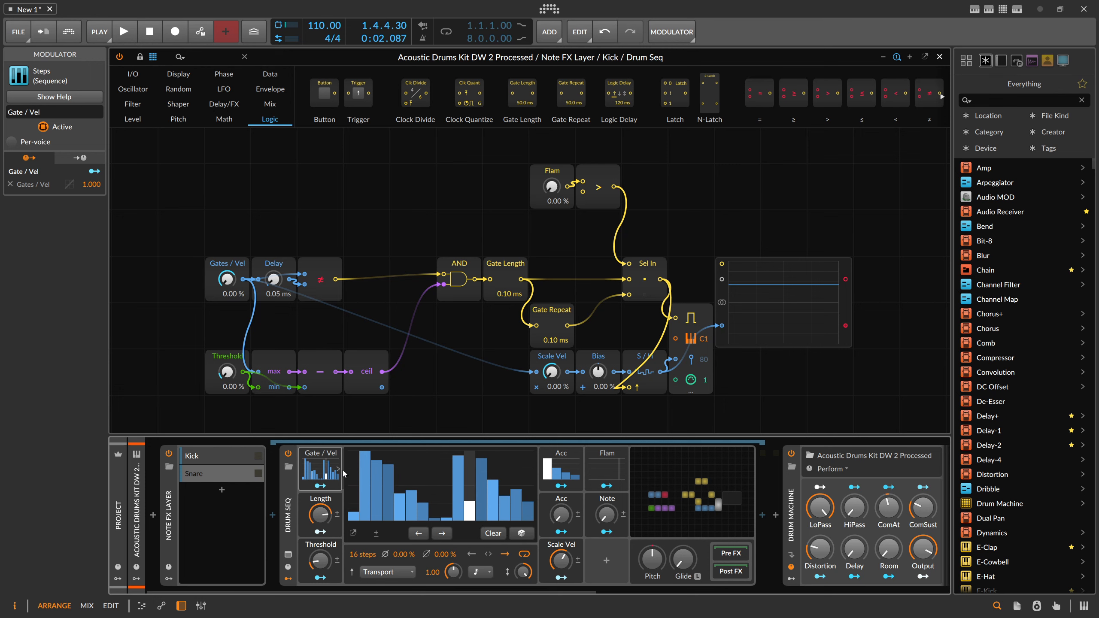
click(336, 471)
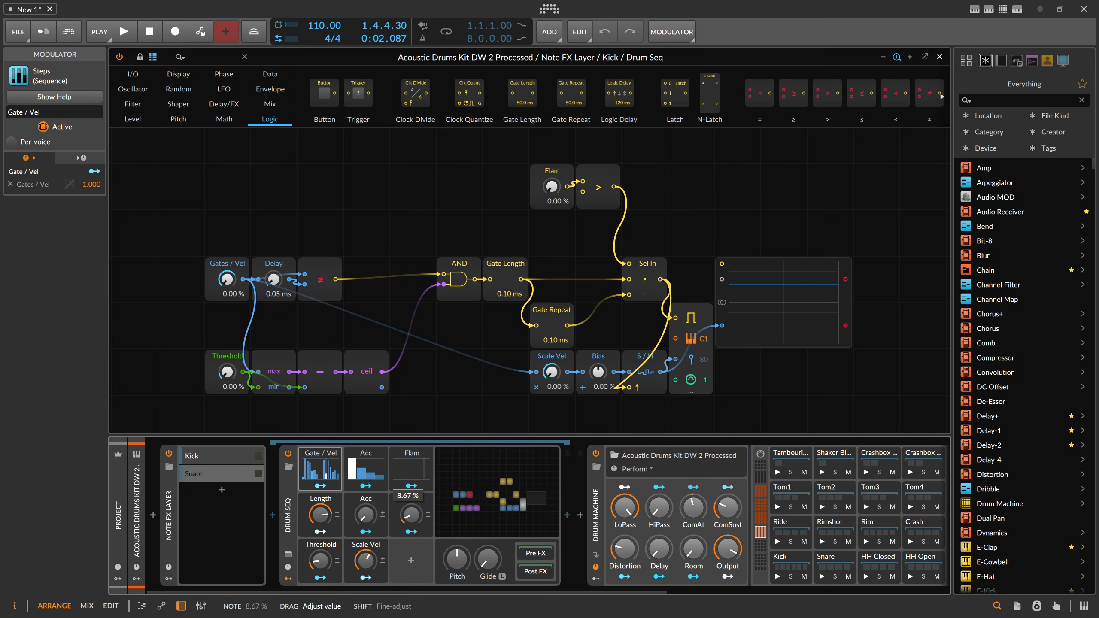
key(space)
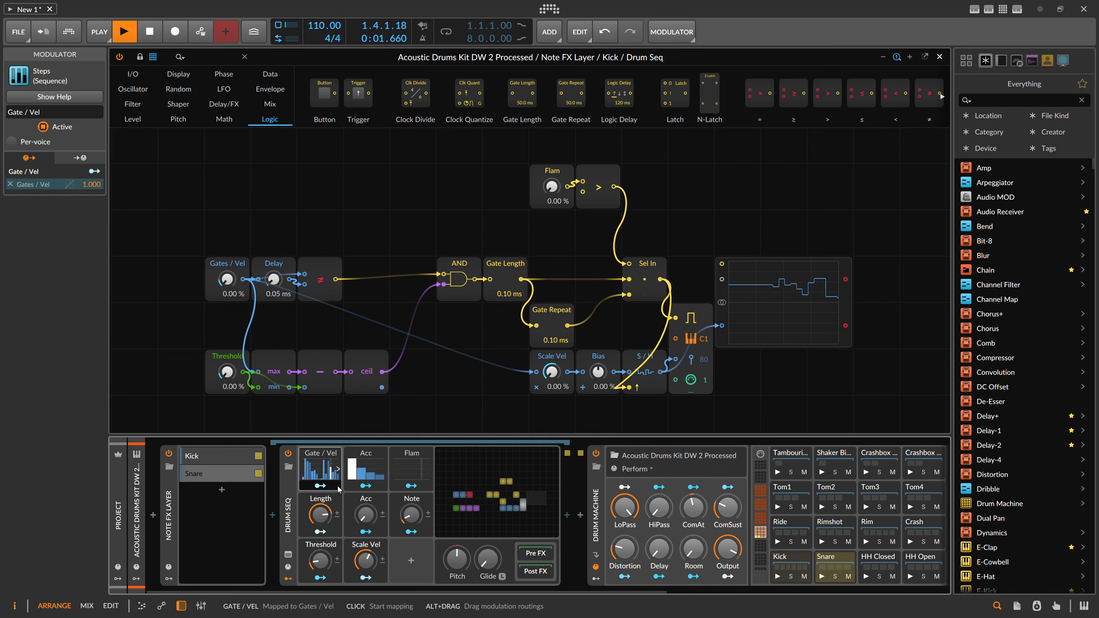
Extend the Snare layer's Acc sequencer to 8 steps and draw descending accent bars across the steps
click(383, 469)
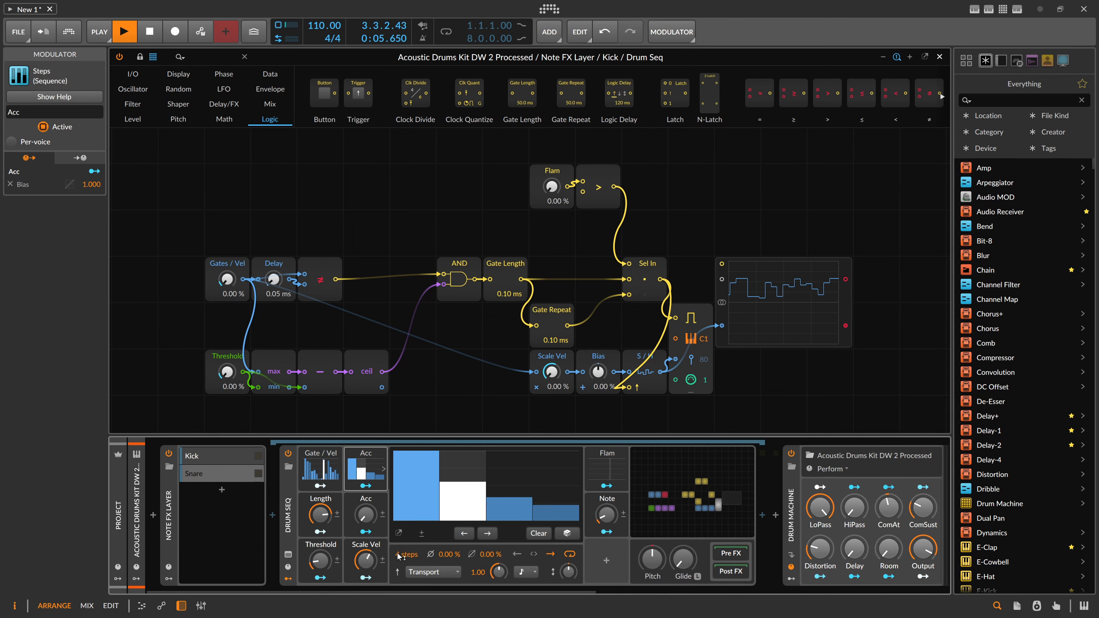
drag(400, 555, 399, 538)
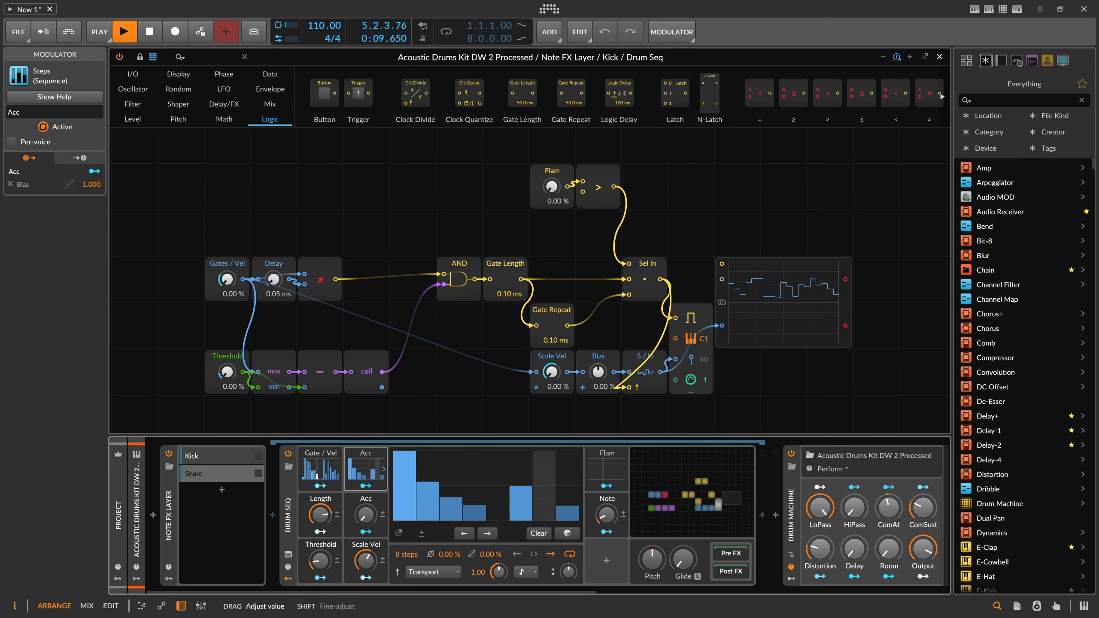
mouse_move(497, 505)
mouse_down()
mouse_move(542, 520)
mouse_move(484, 502)
mouse_up()
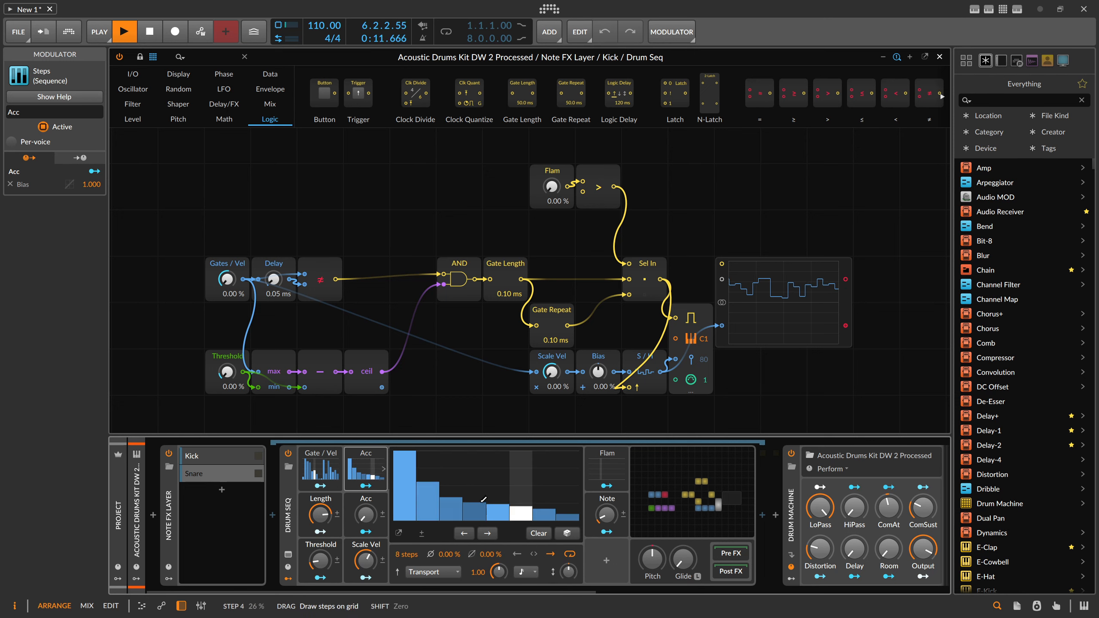
Give the Snare layer's Gate / Vel sequencer a new 16-step random pattern and raise its Threshold
click(320, 467)
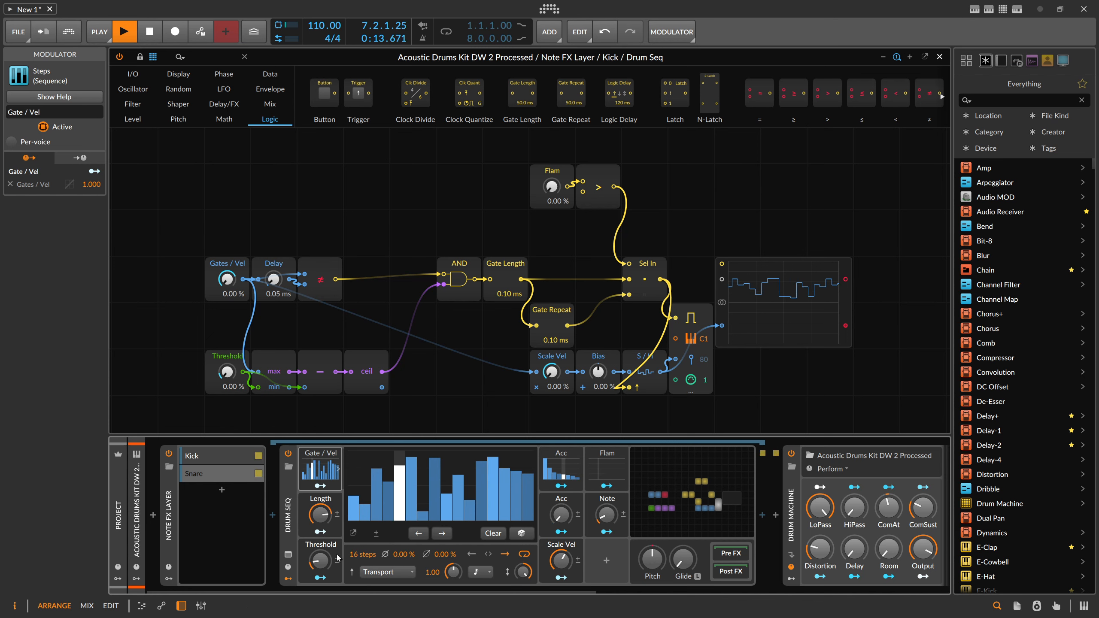
drag(338, 559, 320, 554)
Lower the bar at the fourth step of the Kick layer's Gate / Vel pattern
click(212, 457)
click(320, 467)
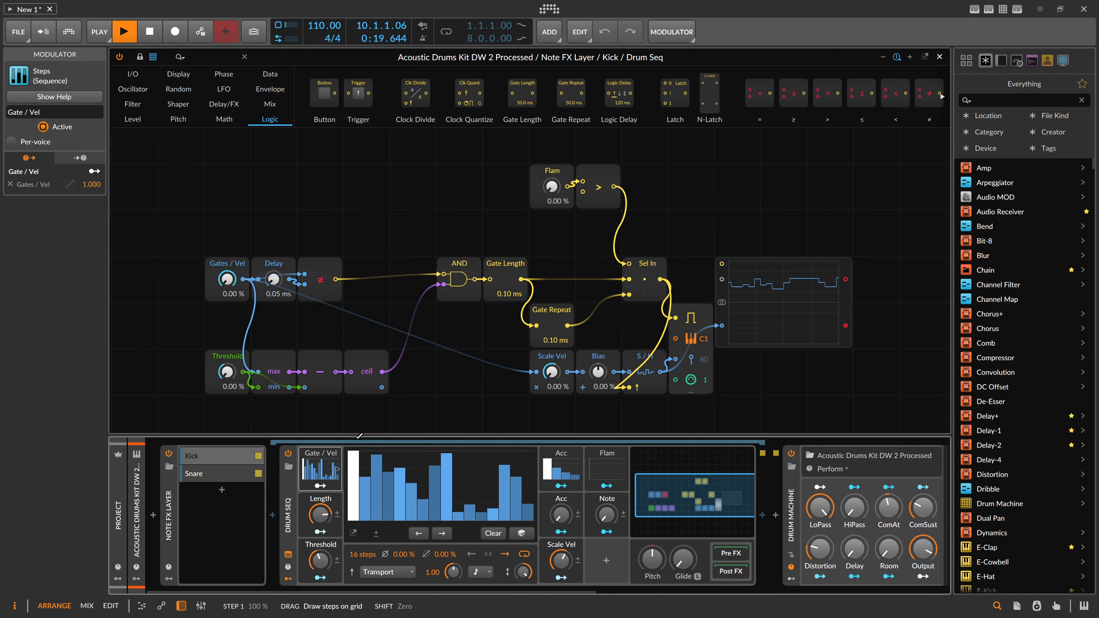
mouse_move(389, 469)
mouse_down()
mouse_move(423, 491)
mouse_move(389, 495)
mouse_up()
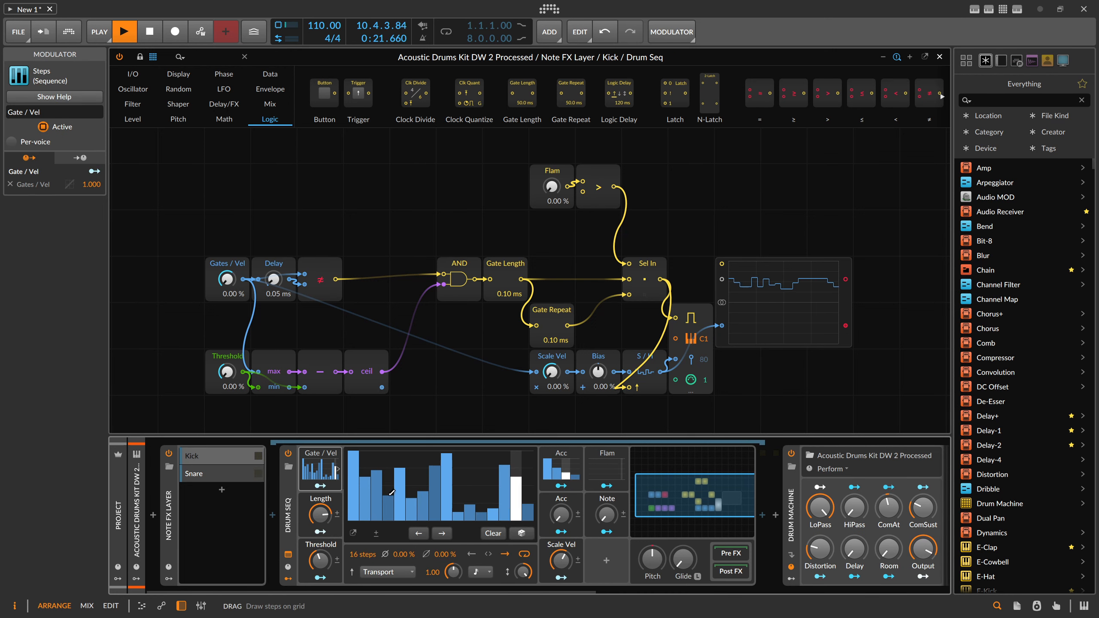
Set the Snare layer's Threshold macro to 45 %
click(233, 476)
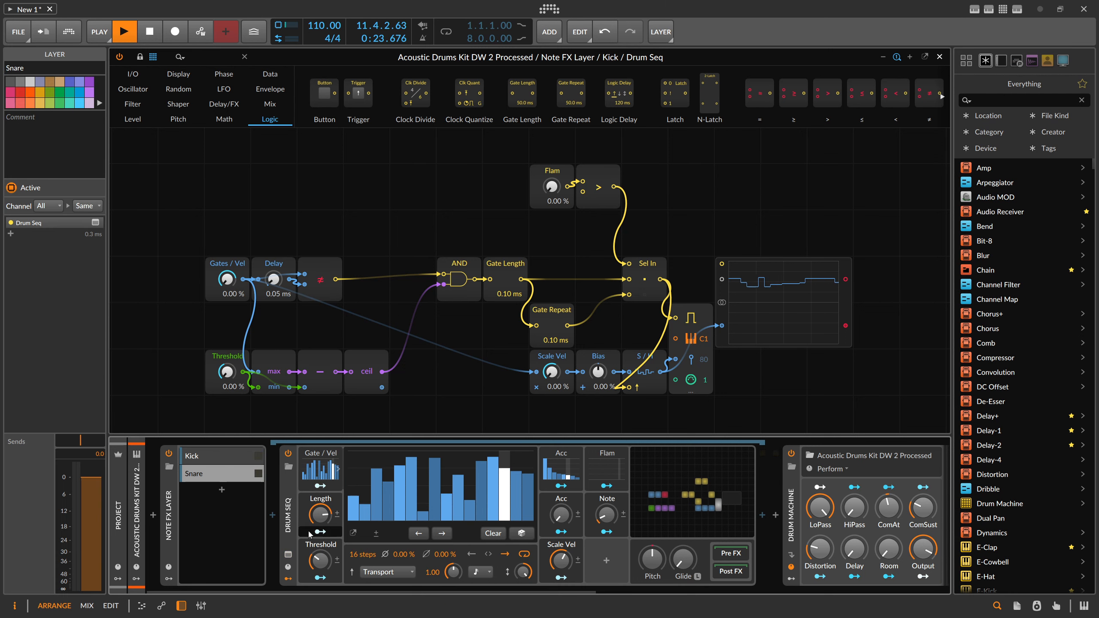
drag(322, 564, 322, 560)
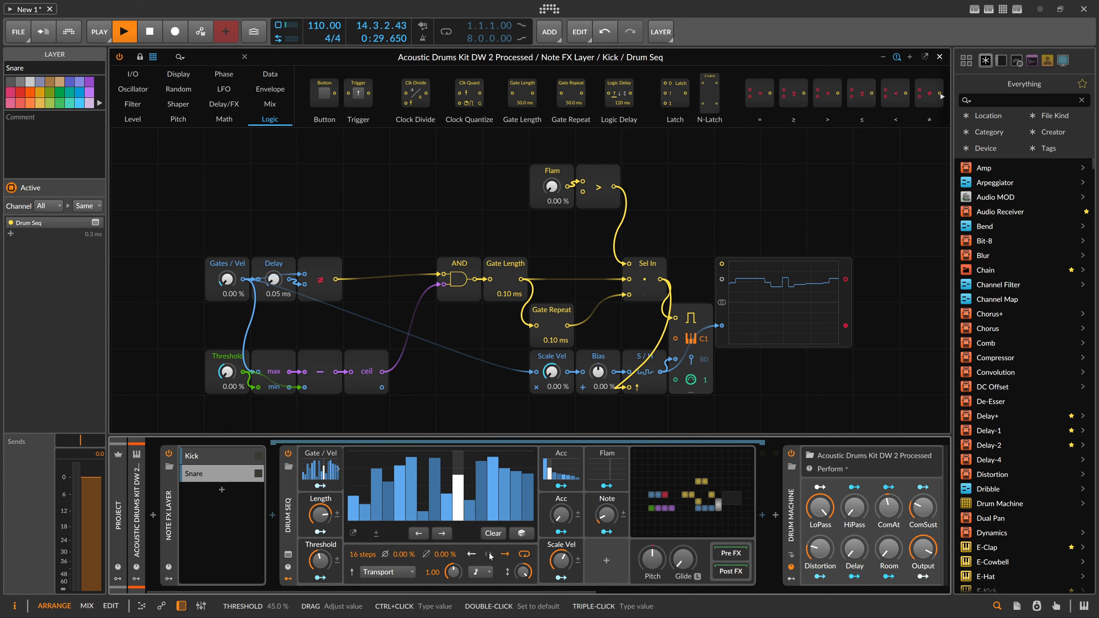
Adjust the Acc macro on the Snare layer and on the Kick layer while the sequence plays
key(space)
drag(563, 517, 563, 433)
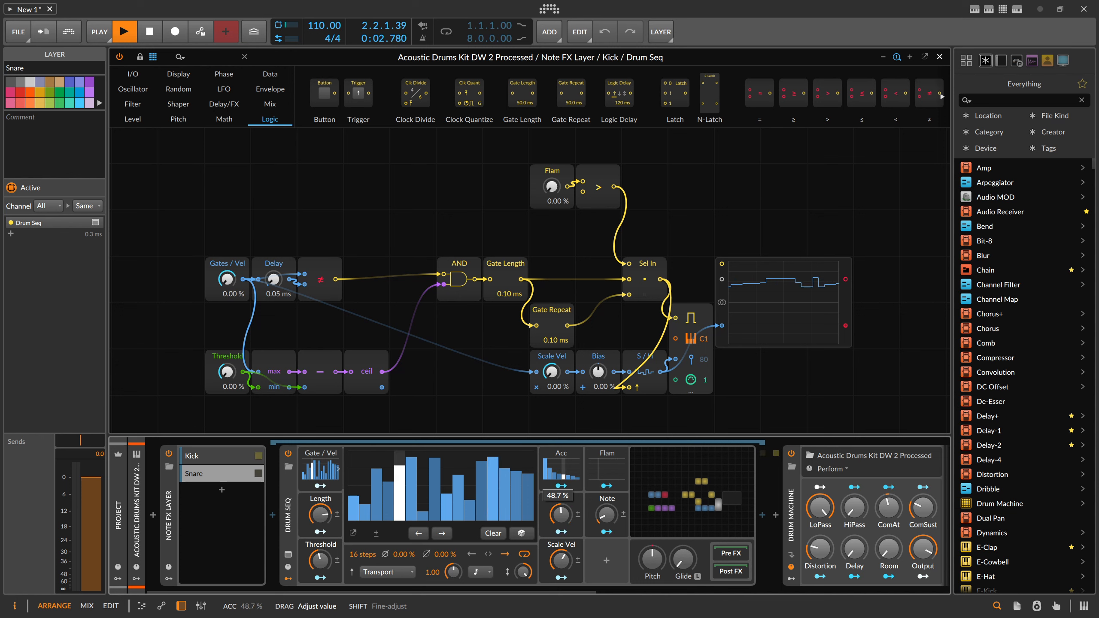
click(230, 458)
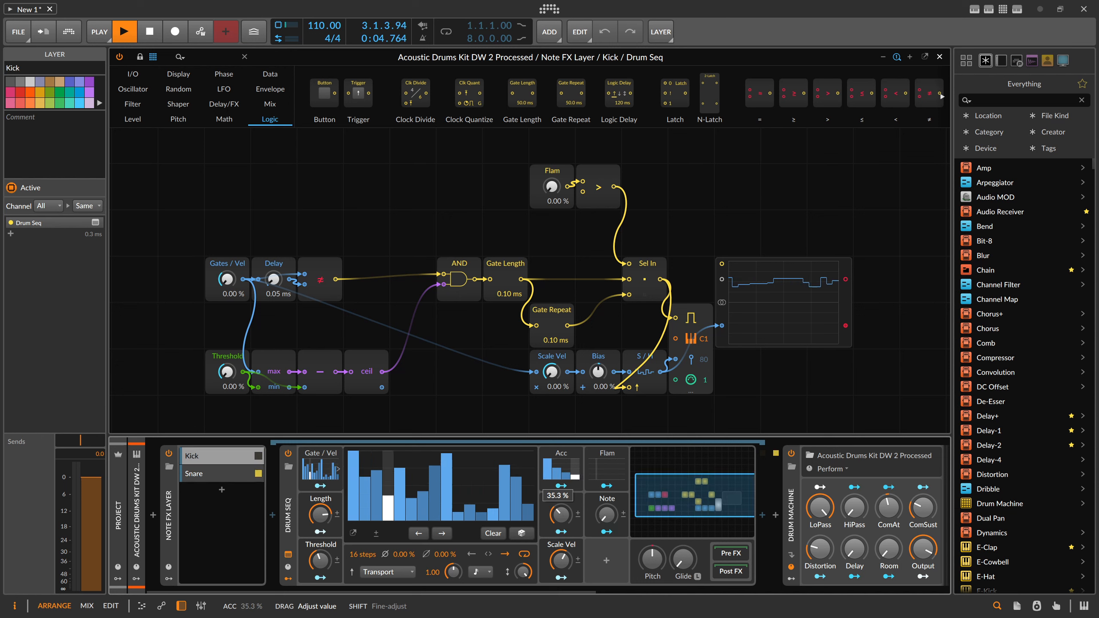
drag(560, 515, 560, 549)
key(space)
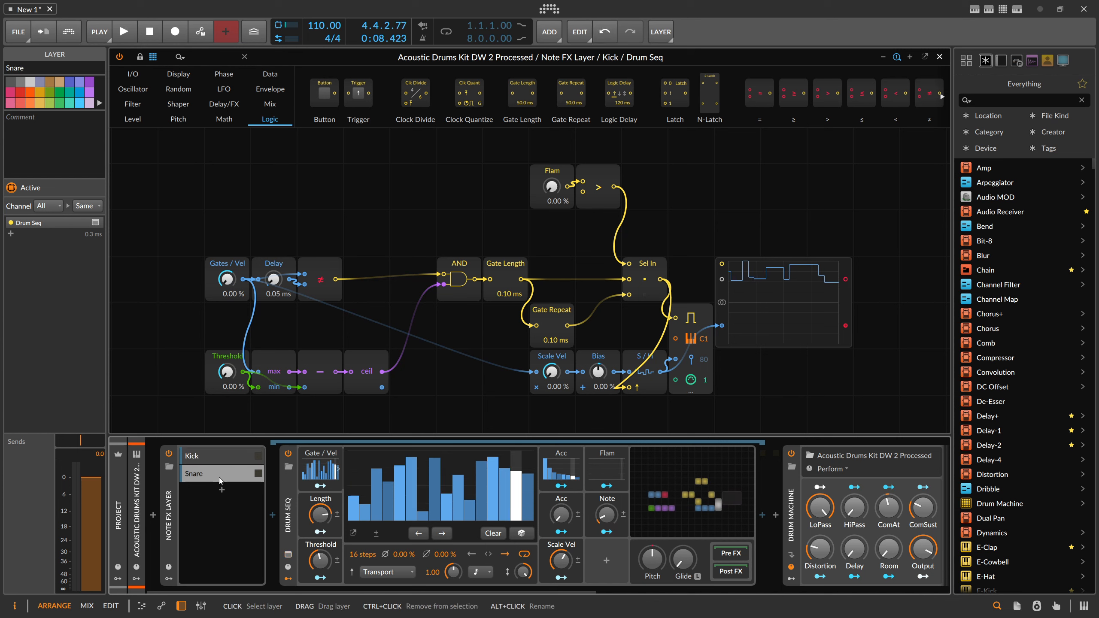
Duplicate the Snare layer in the Note FX Layer and rename the copy HH
click(221, 491)
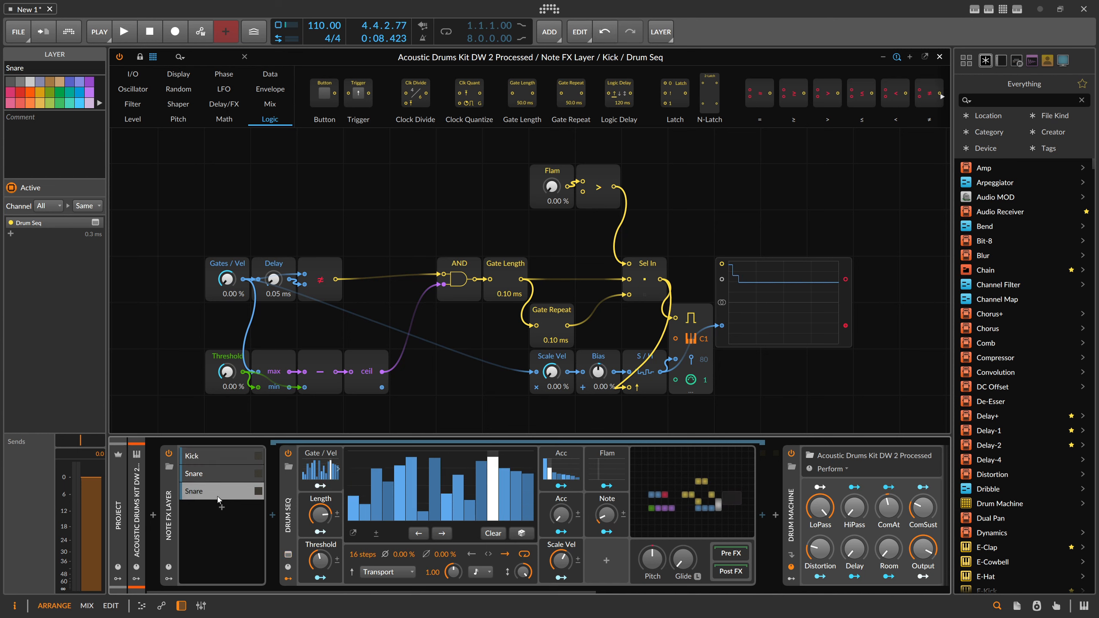
double_click(219, 499)
text(HH)
key(Return)
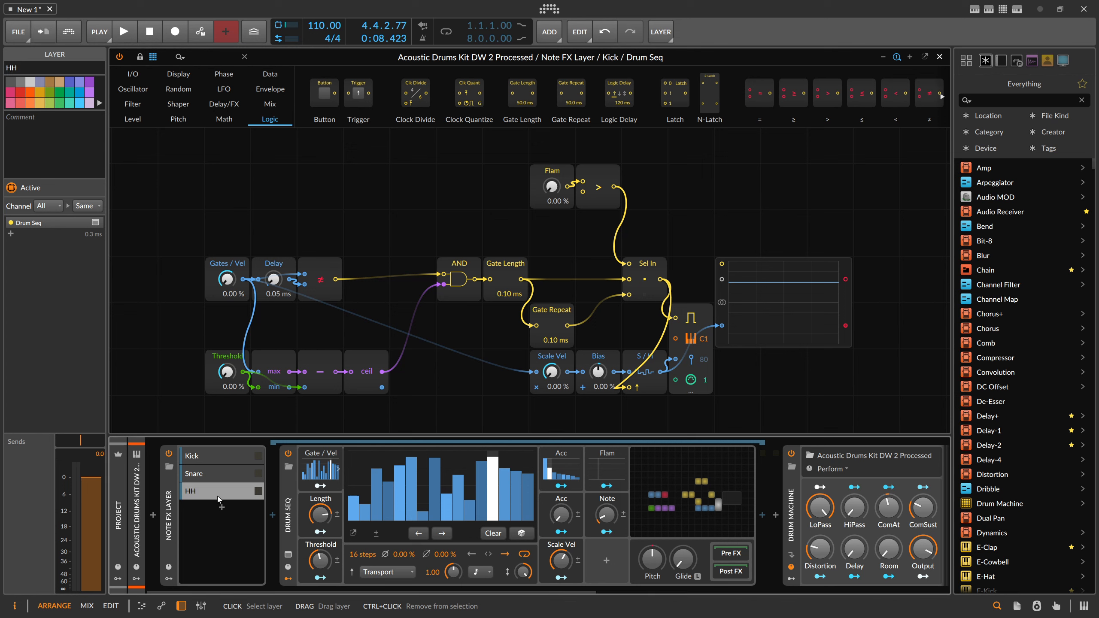
Set the HH layer's Note macro to 15.3 % and adjust its Threshold and Scale Vel macros during playback
key(space)
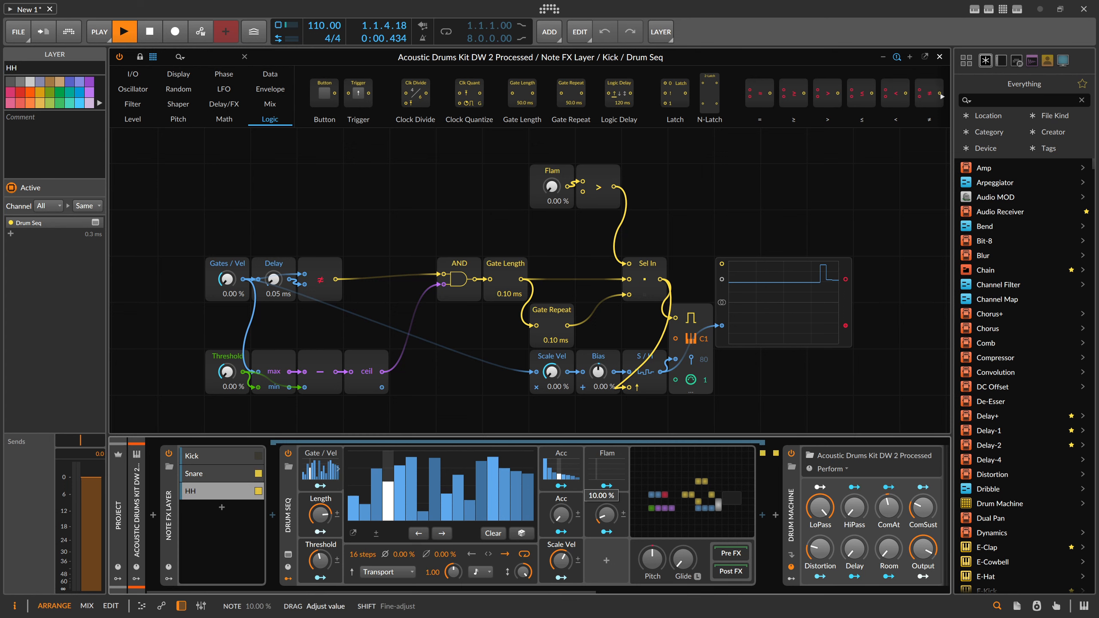
drag(598, 519, 598, 511)
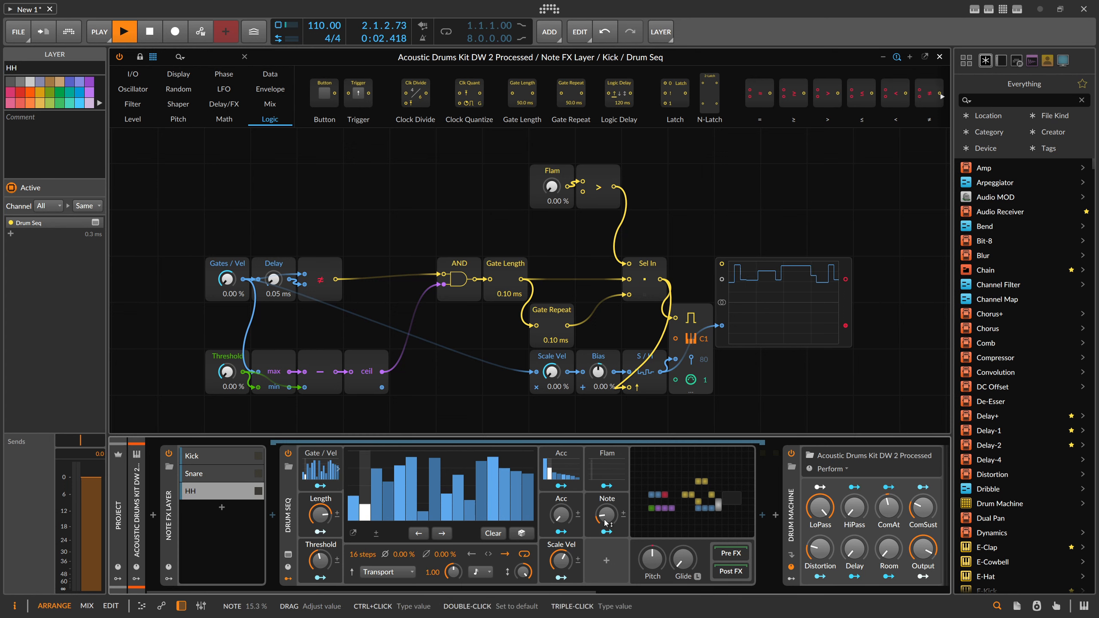
drag(582, 591, 527, 590)
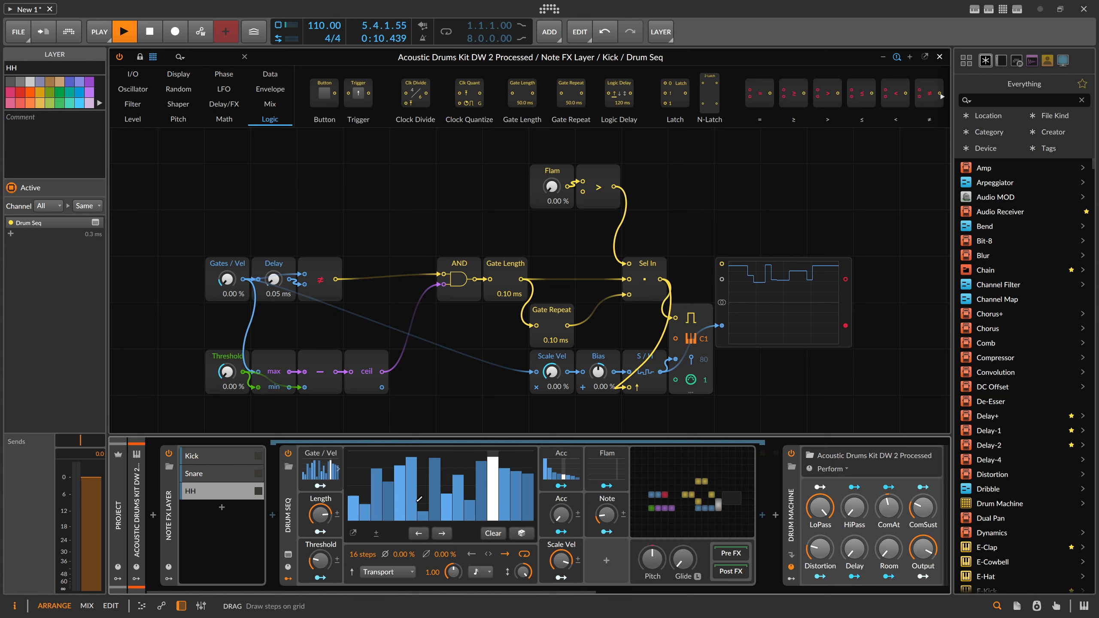
Shorten the HH layer's Acc sequencer to 4 steps and raise its Acc macro
drag(561, 517, 559, 514)
click(561, 469)
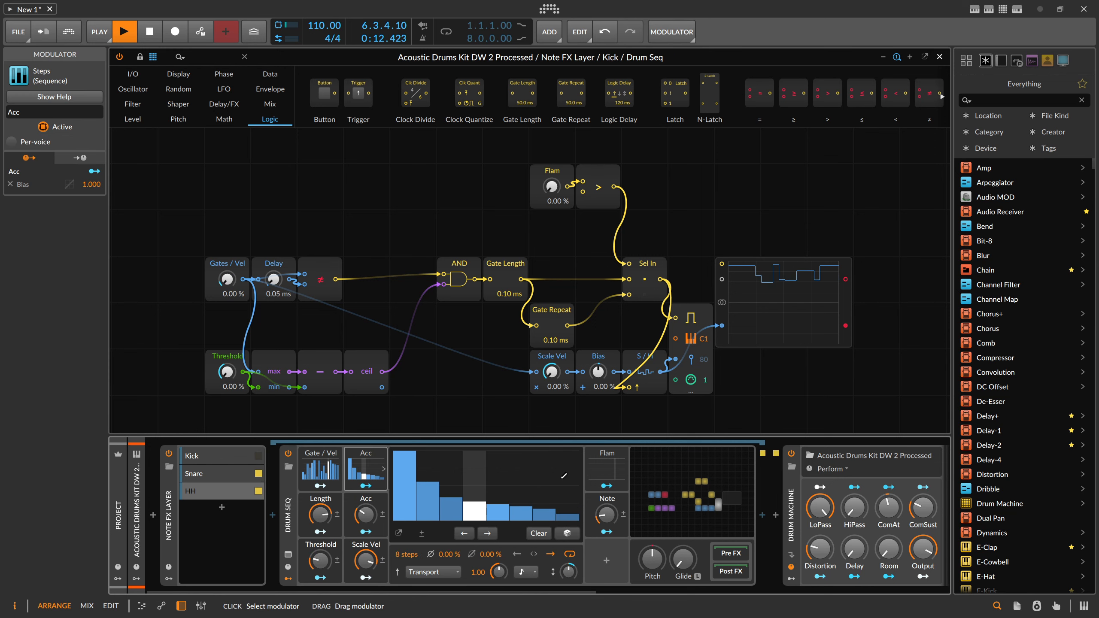
drag(405, 555, 405, 565)
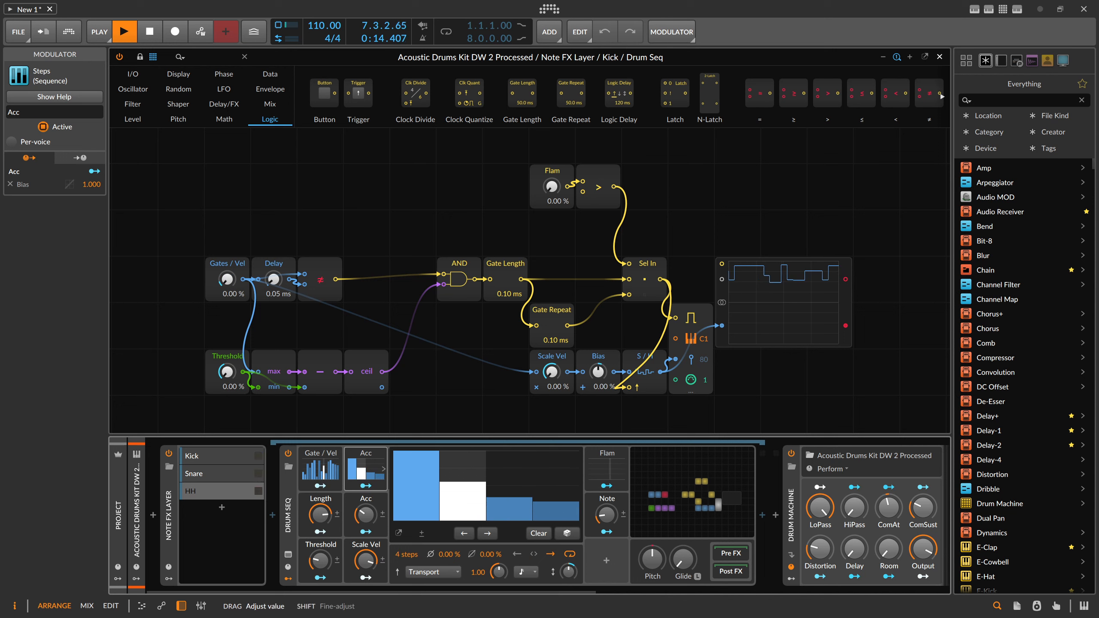
drag(365, 514, 365, 505)
key(space)
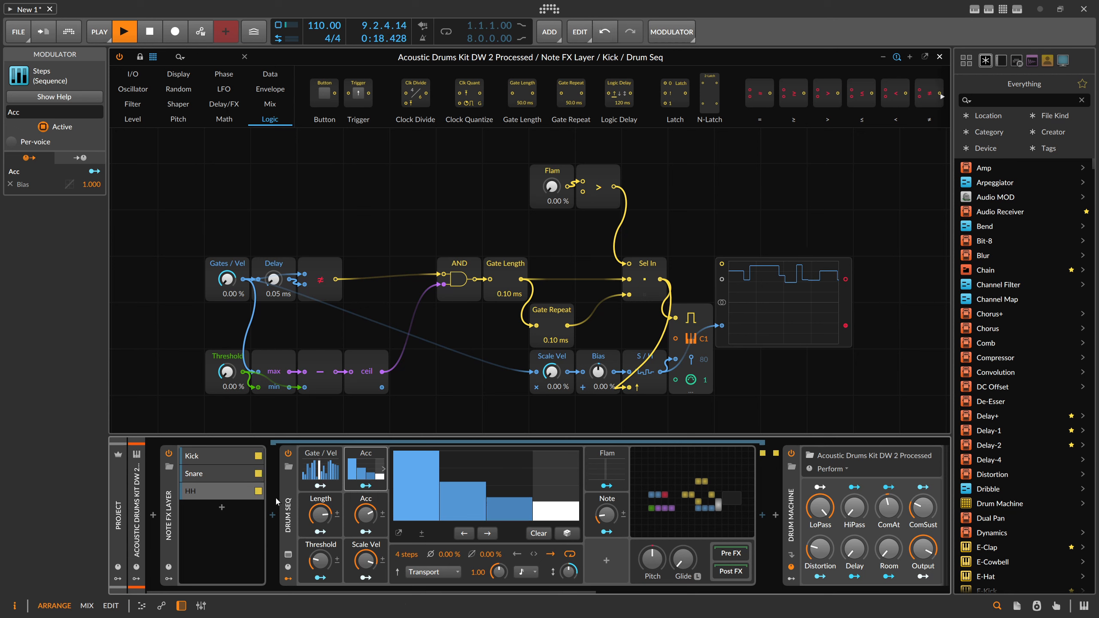
Duplicate the HH layer and rename the copy OH
ctrl+drag(211, 493, 207, 507)
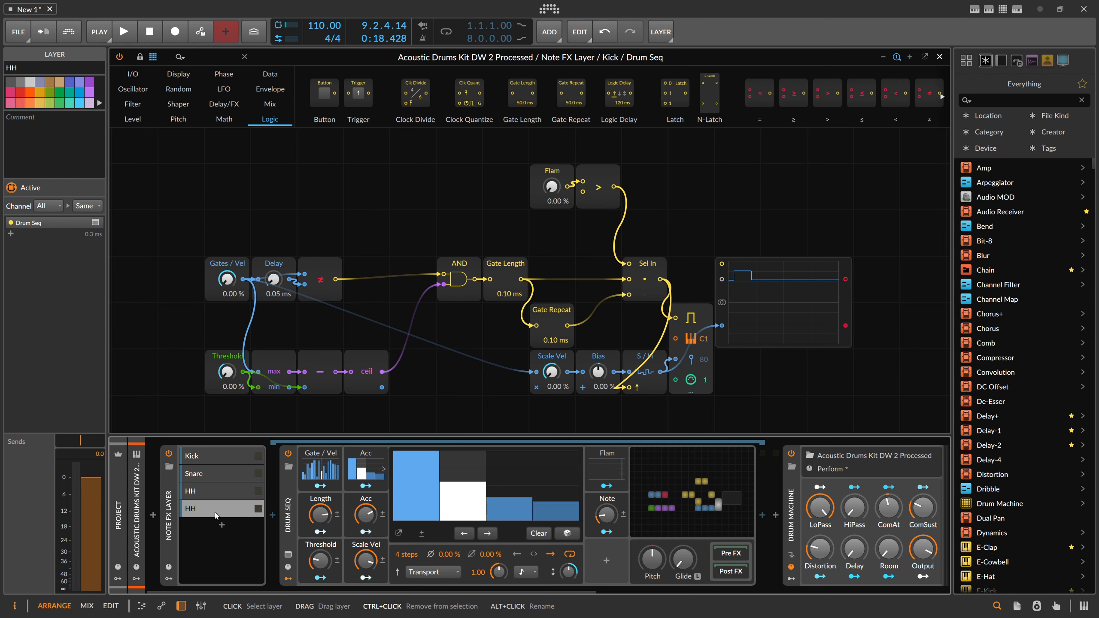
alt+click(215, 508)
text(OH)
key(Return)
Set the OH layer's Note macro to about 20 % and the HH layer's Threshold to about 48 % during playback
key(space)
mouse_move(606, 515)
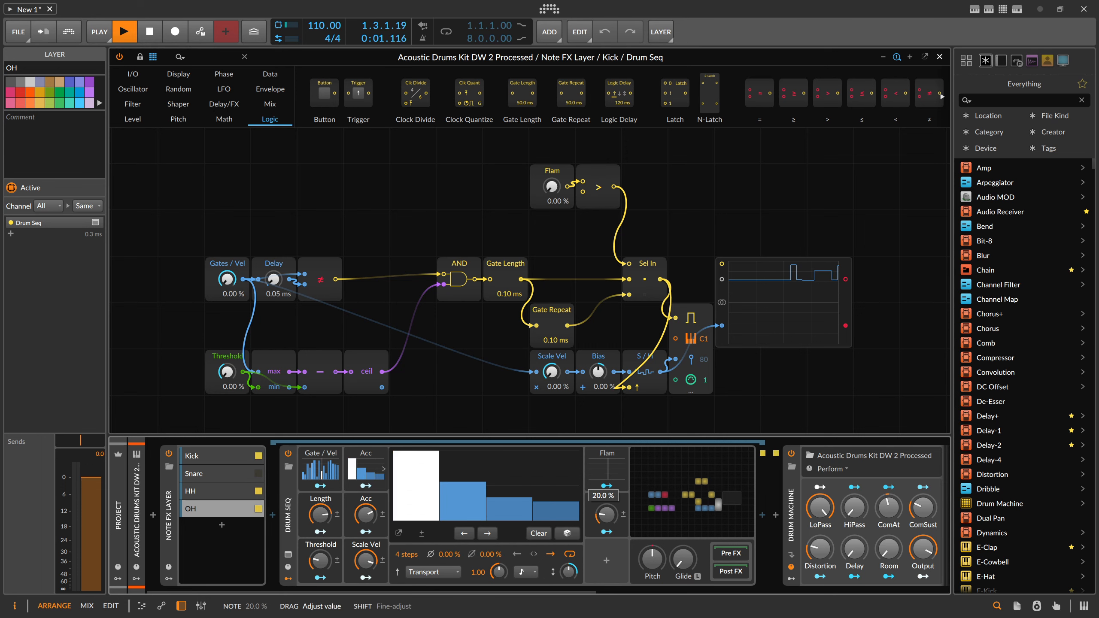
scroll(646, 588, right, 5)
drag(645, 587, 399, 594)
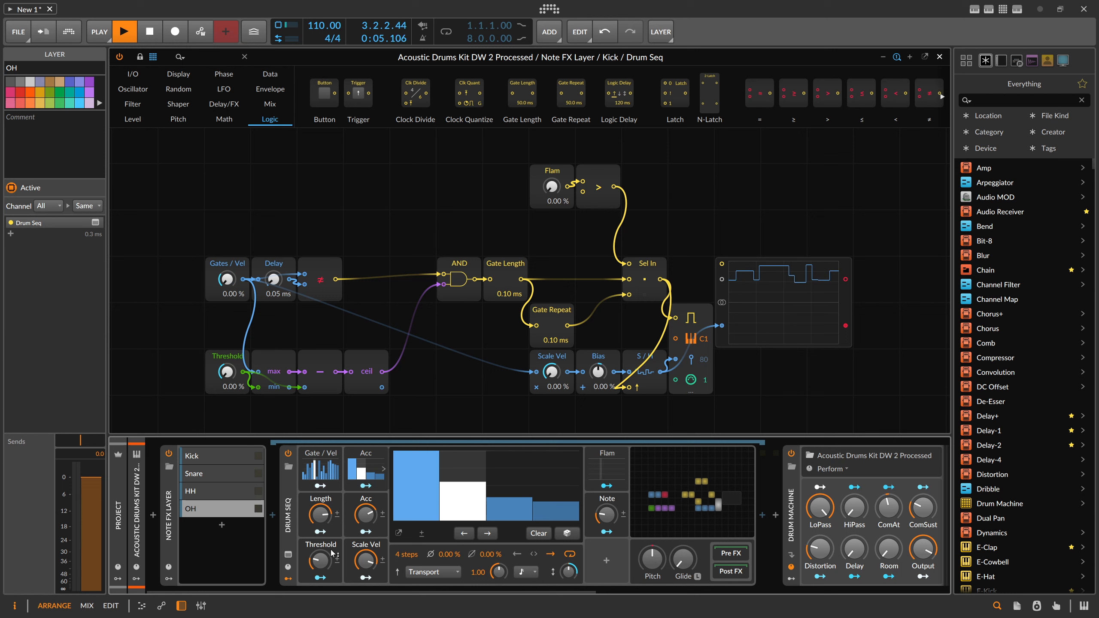
click(228, 498)
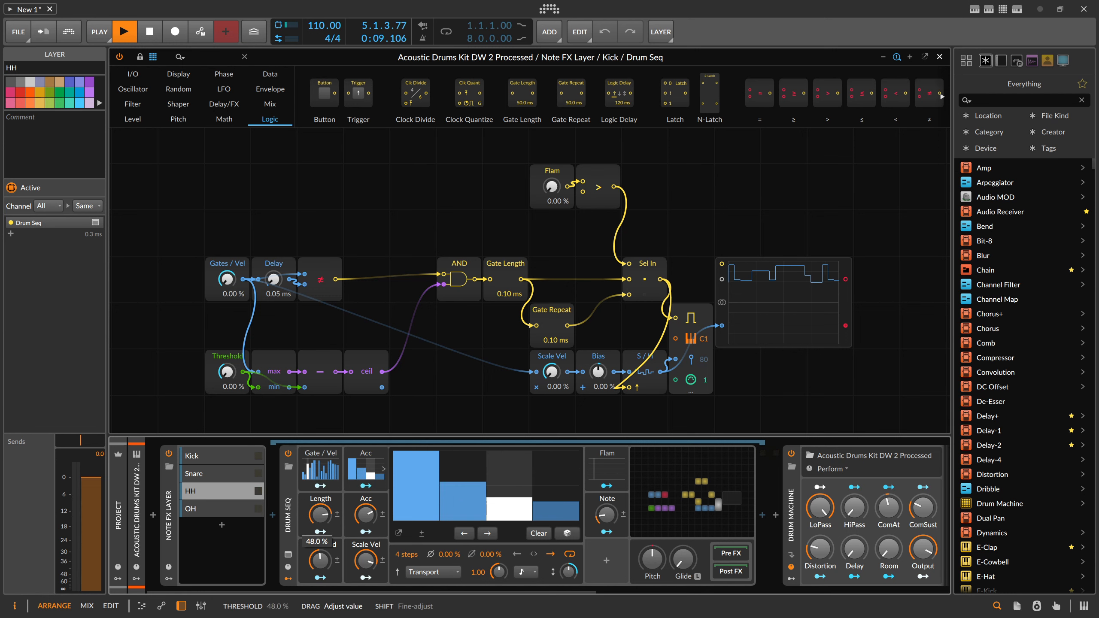
drag(321, 561, 320, 558)
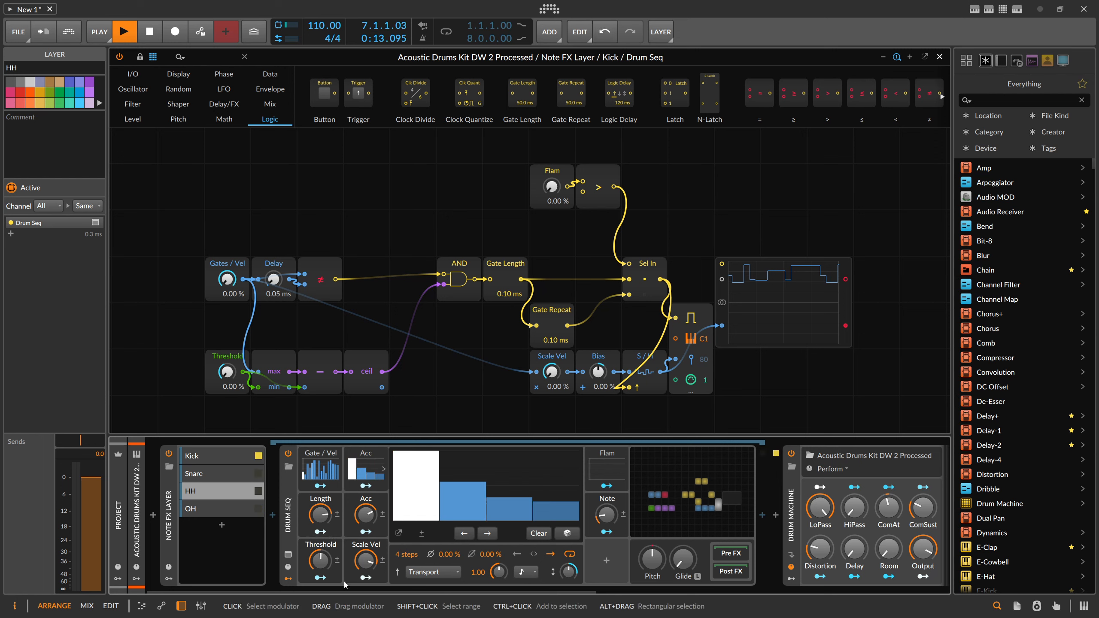
Duplicate the OH layer and adjust the copy's Note and Acc macros, with Acc at about 44 %
click(218, 510)
key(ctrl+d)
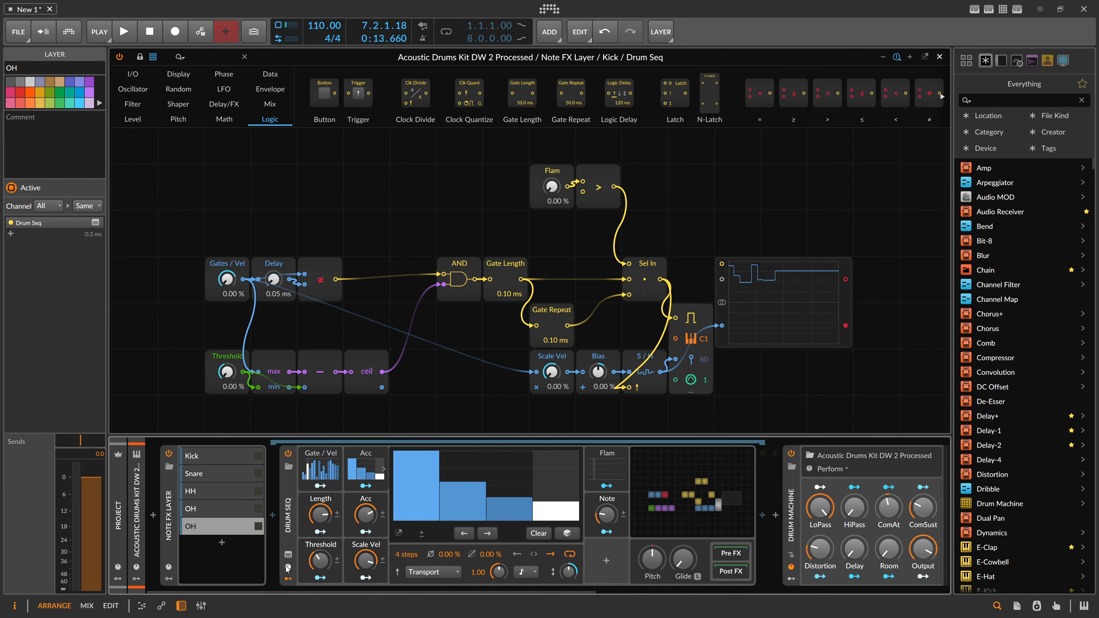
drag(298, 590, 228, 589)
key(space)
drag(606, 516, 607, 502)
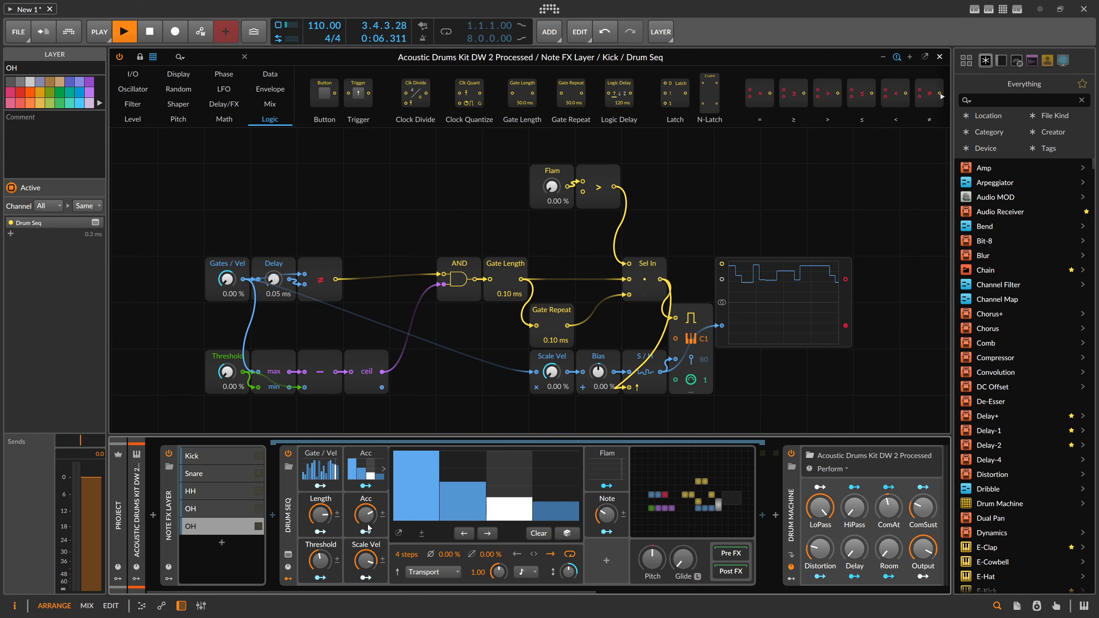
drag(366, 515, 366, 539)
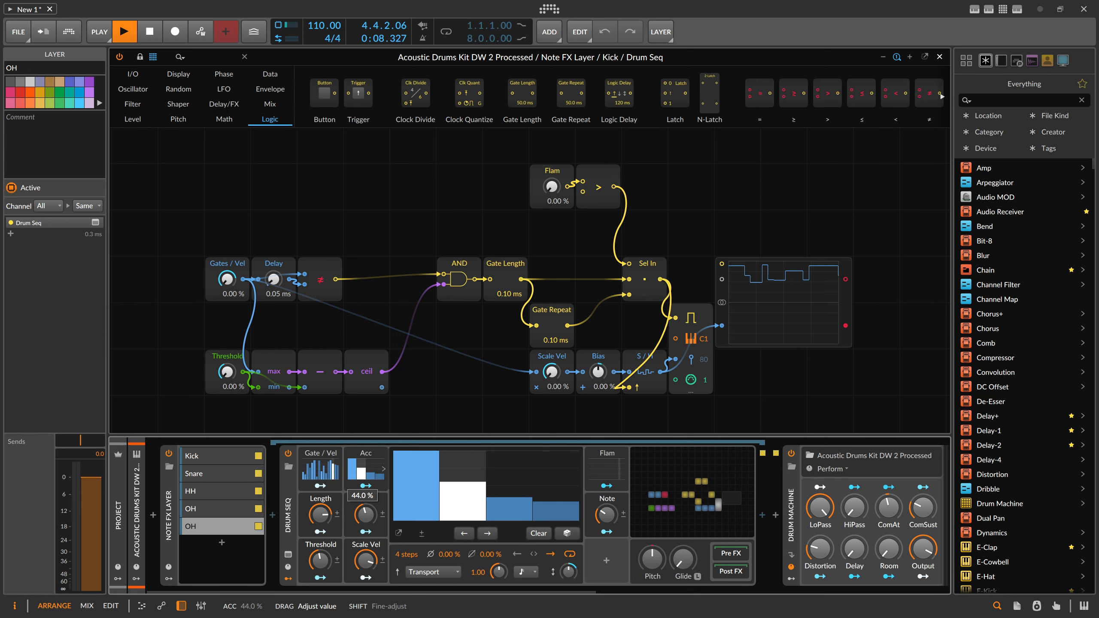
Raise the Snare layer's Threshold macro and shorten its Gate / Vel sequencer to 8 steps
click(259, 480)
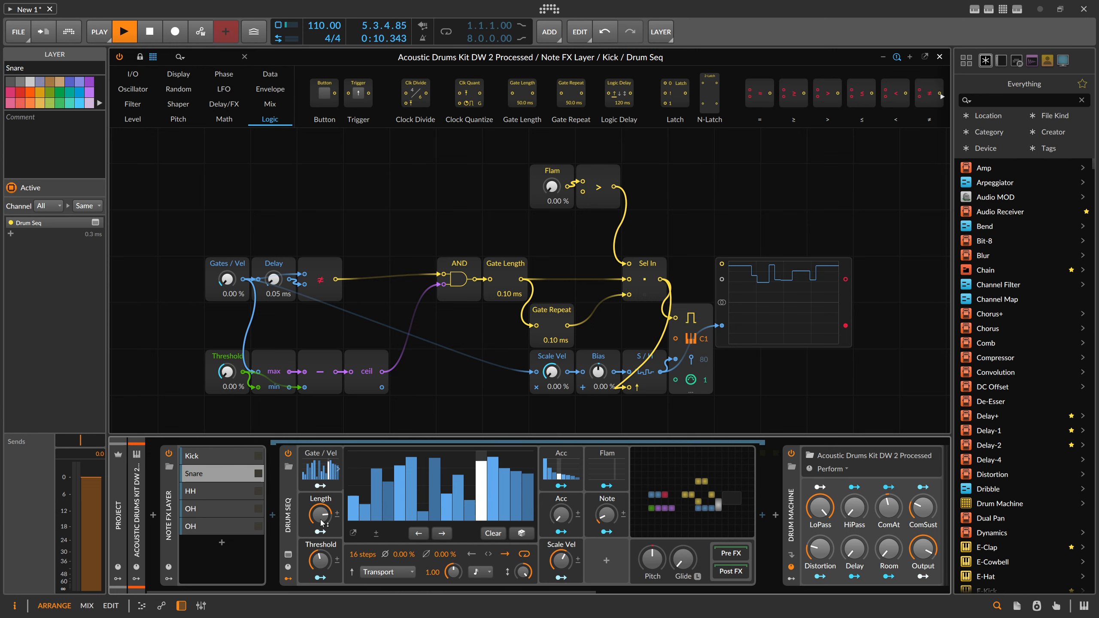
drag(321, 561, 320, 572)
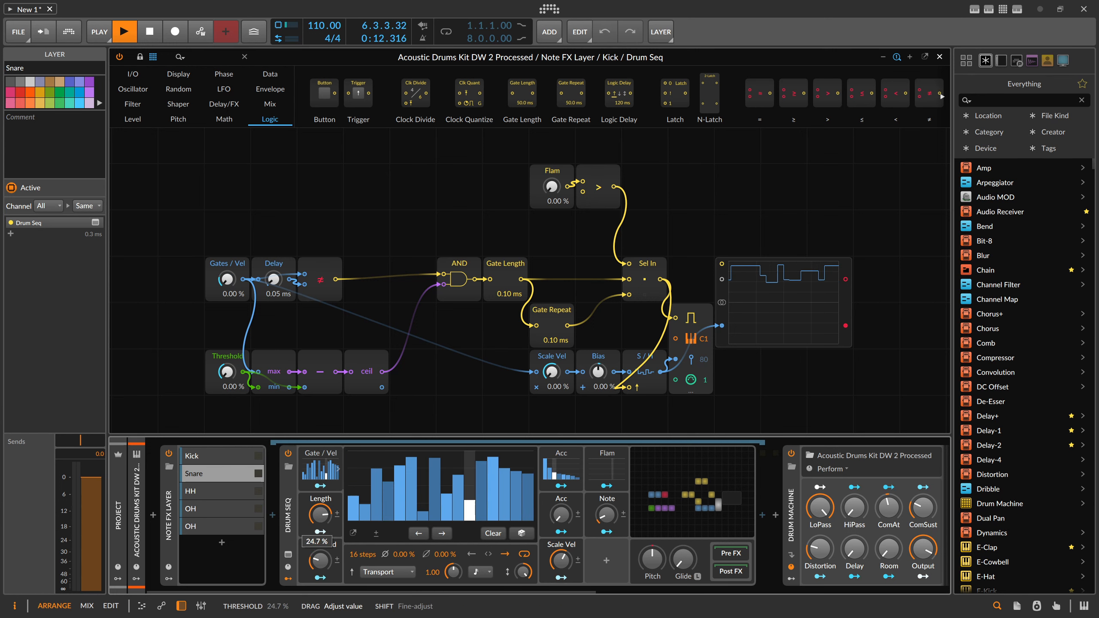
drag(335, 559, 335, 555)
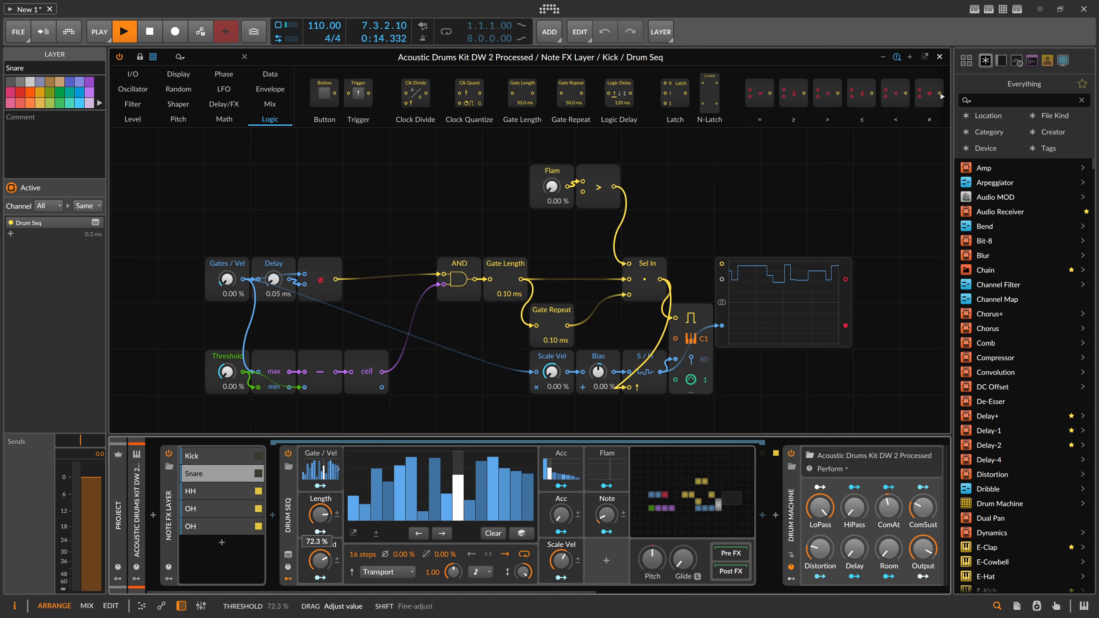
drag(320, 561, 358, 559)
key(space)
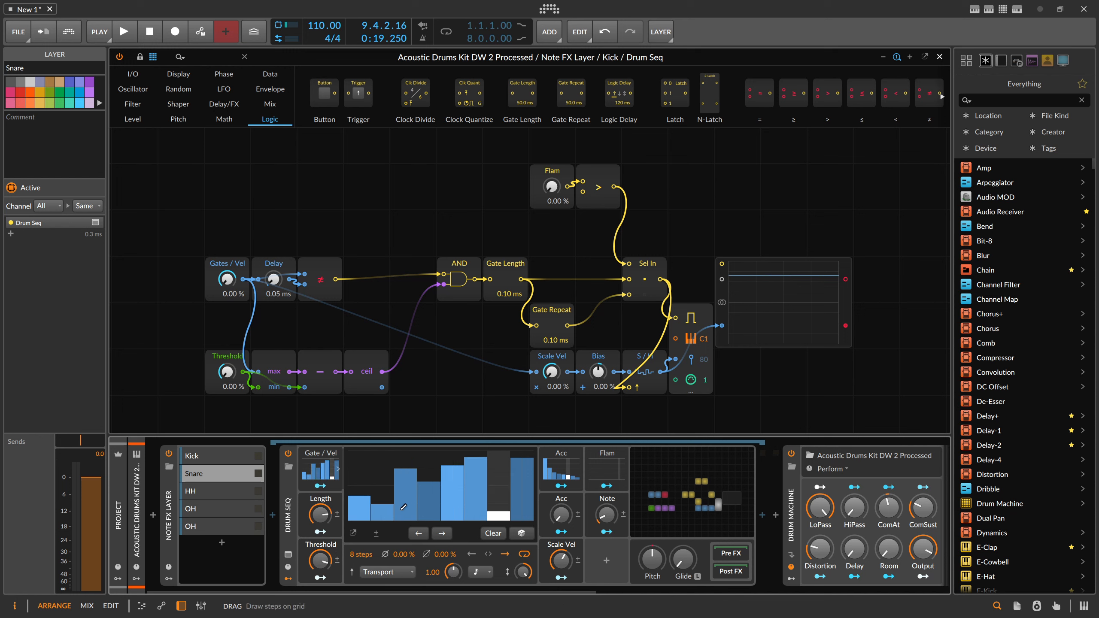
Clear the Snare layer's Gate / Vel bars and draw full-height bars only at steps 3 and 7
drag(355, 521, 524, 523)
click(413, 450)
click(518, 457)
drag(504, 454, 523, 517)
key(space)
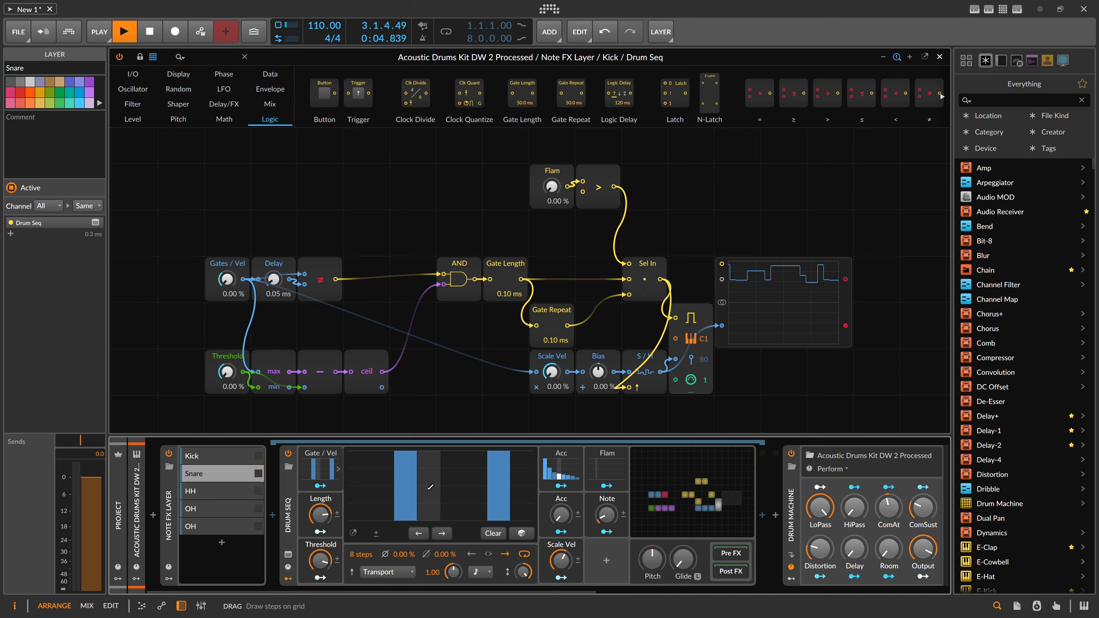
Set the timebase of the Snare layer's Gate / Vel sequencer to 8th note and audition the beat
key(space)
click(480, 572)
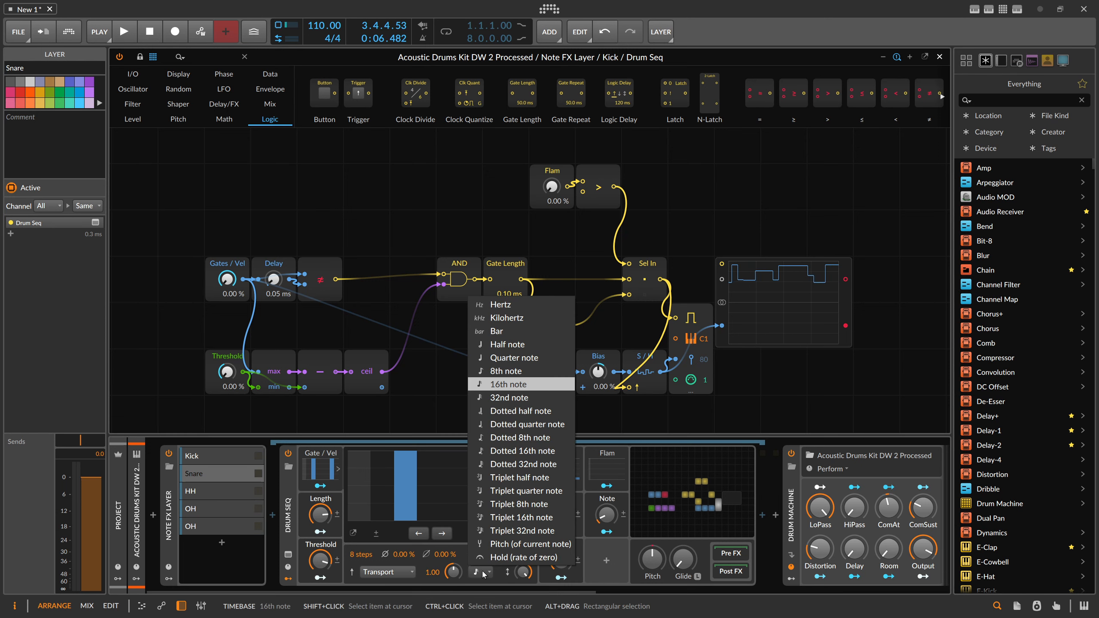
click(505, 363)
key(space)
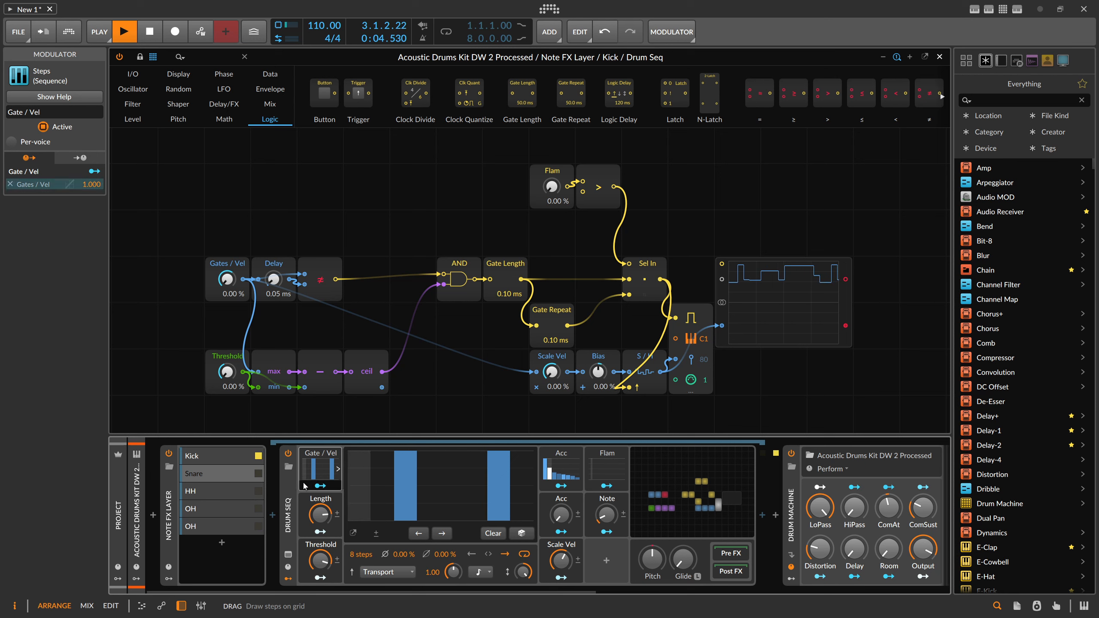
key(space)
Select the HH layer, glance at the DrumBrain GitHub page in the web browser and return to Bitwig Studio
click(245, 492)
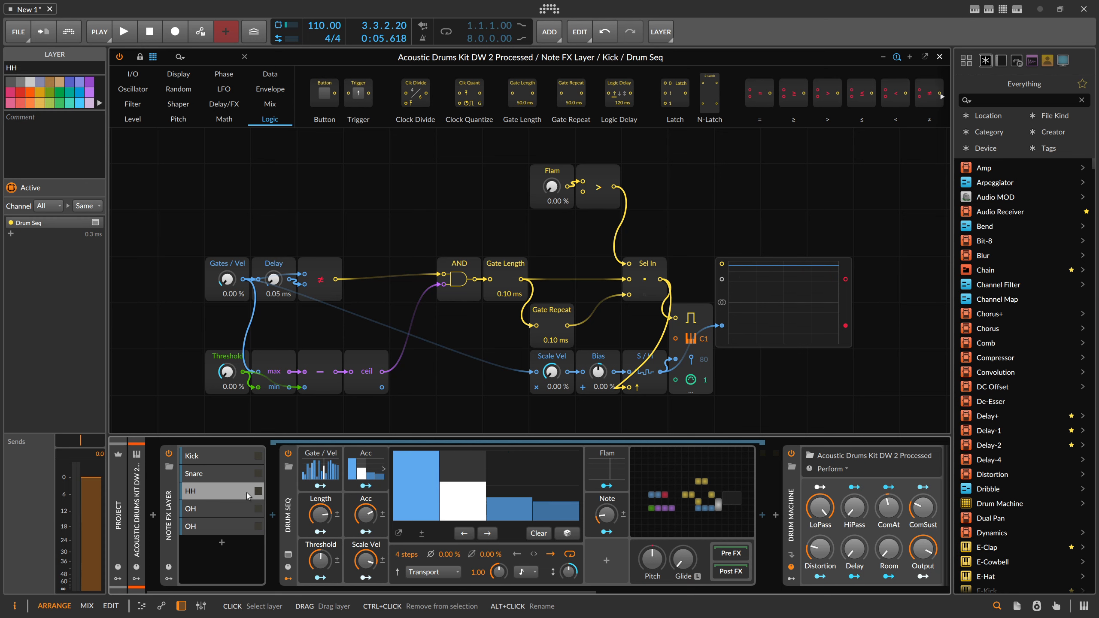
key(alt+Tab)
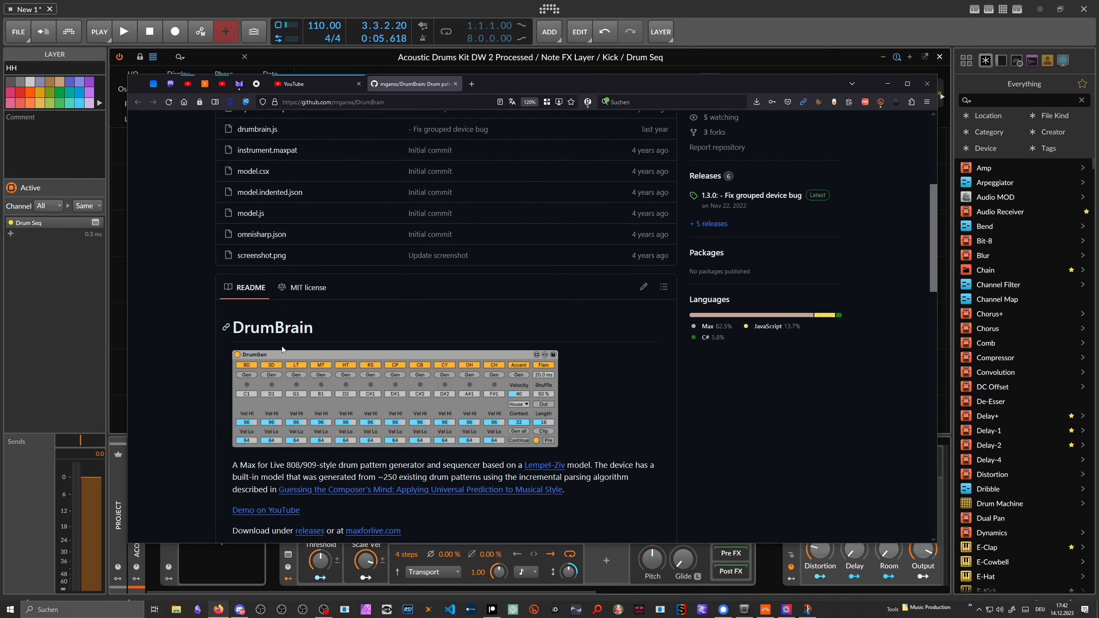
key(alt+Tab)
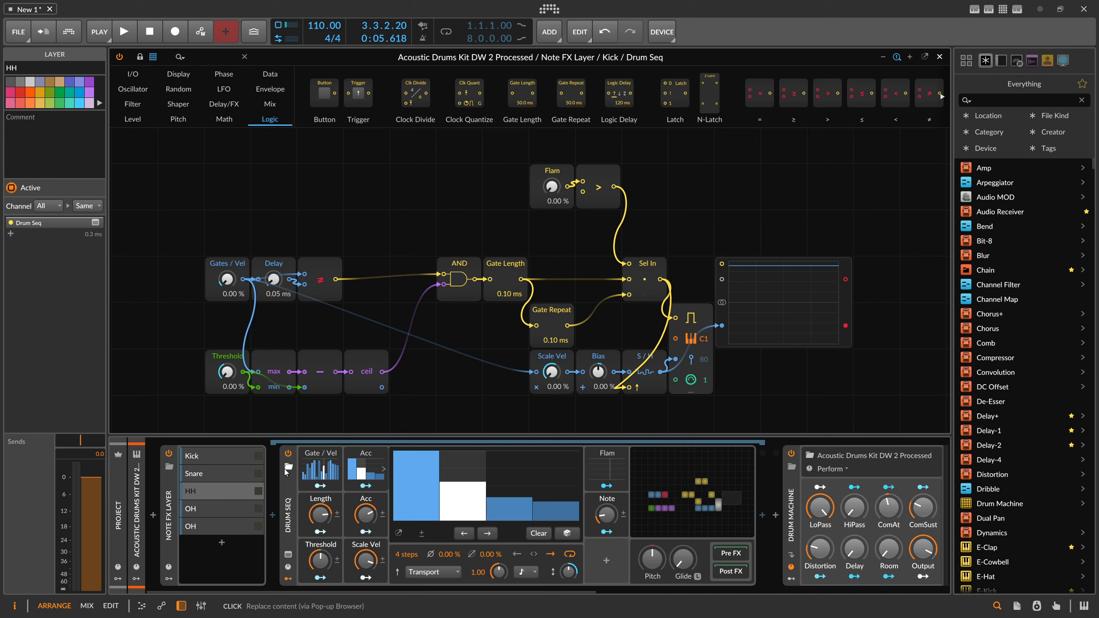
Shorten the HH layer's Gate / Vel sequencer to 14 steps and start playback
click(318, 480)
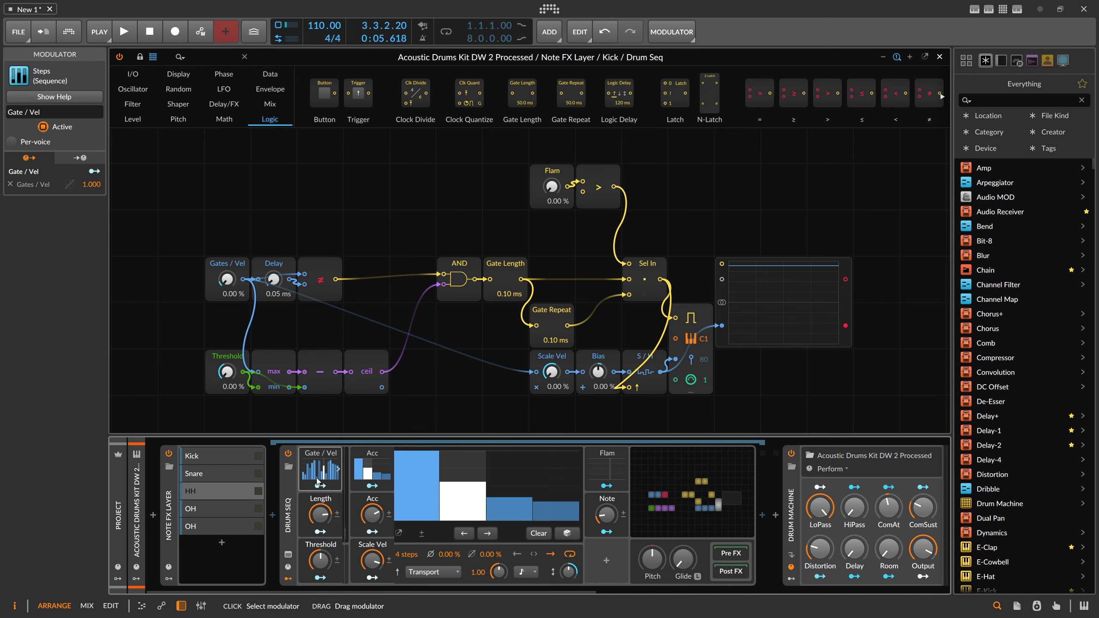
drag(362, 557, 355, 558)
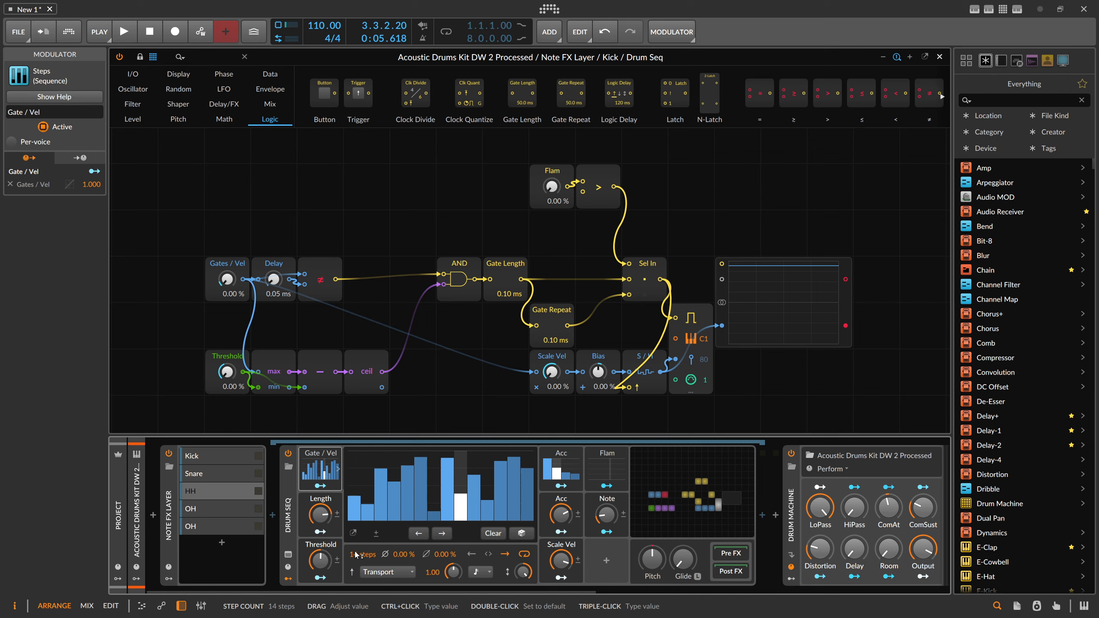
key(space)
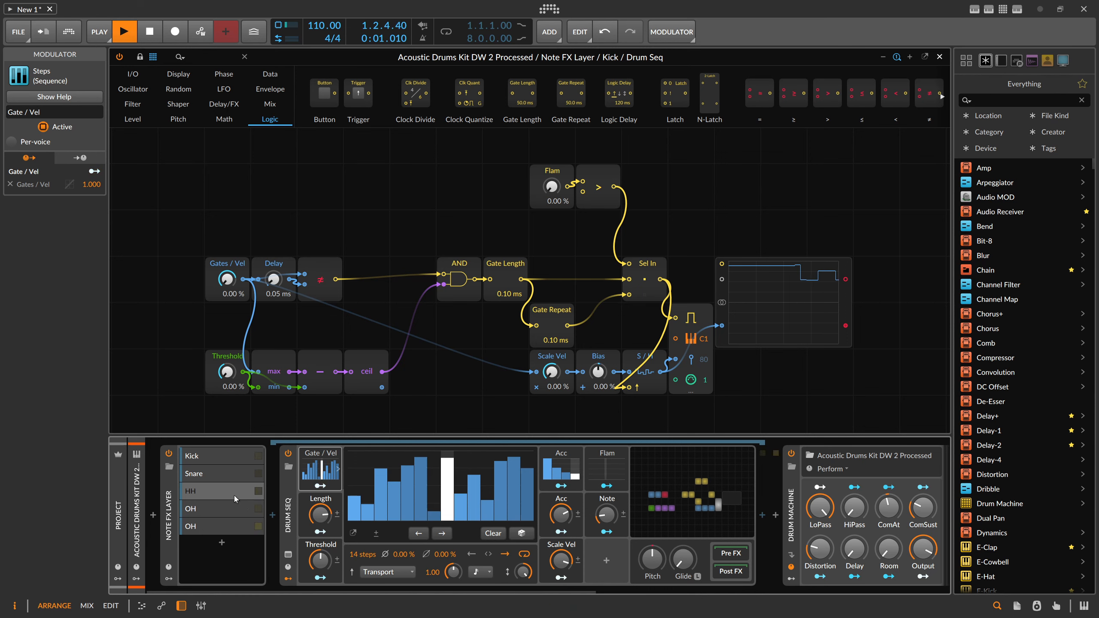
Shorten the Snare layer's Gate / Vel sequencer to 6 steps, audition it and stop playback
click(226, 476)
drag(357, 555, 355, 557)
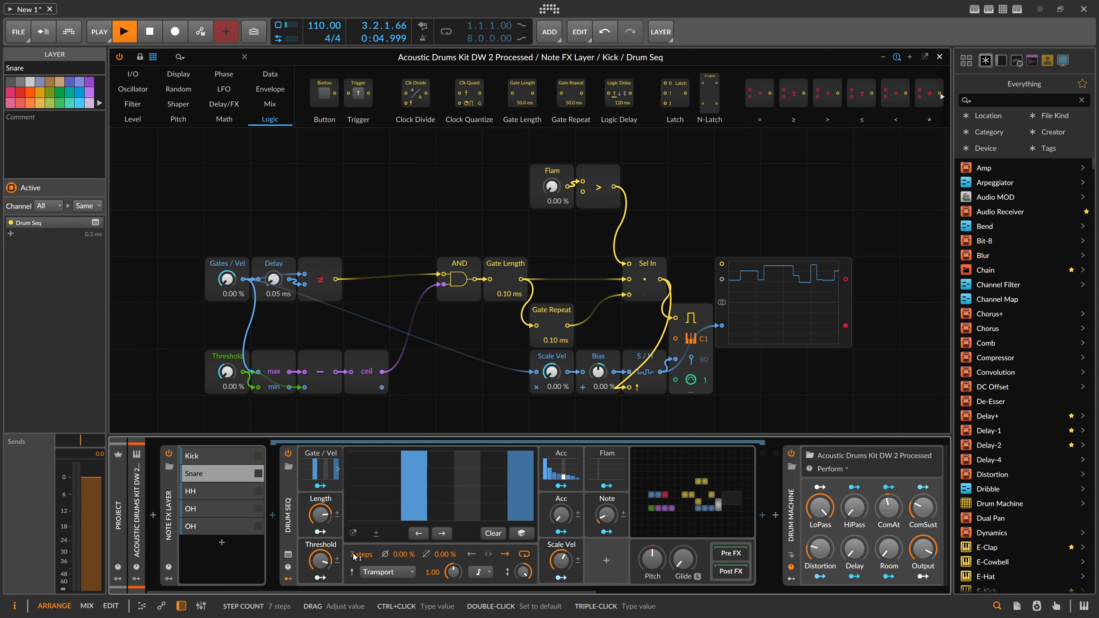
drag(355, 556, 354, 559)
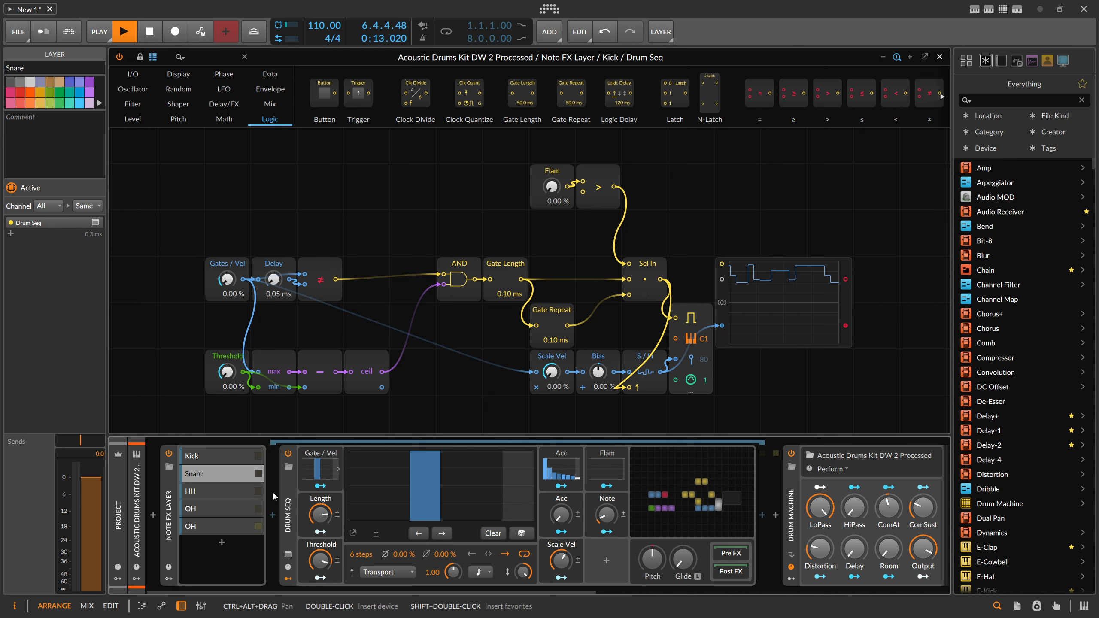
key(space)
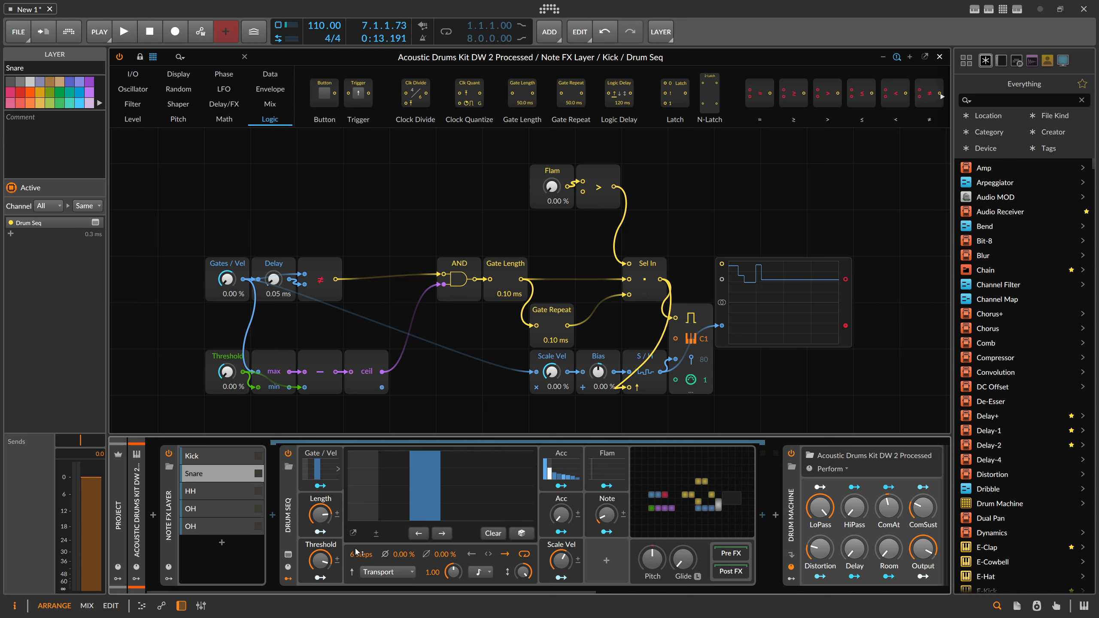
Compare the step patterns of the Snare layer's Gate / Vel and Acc sequencers
click(578, 469)
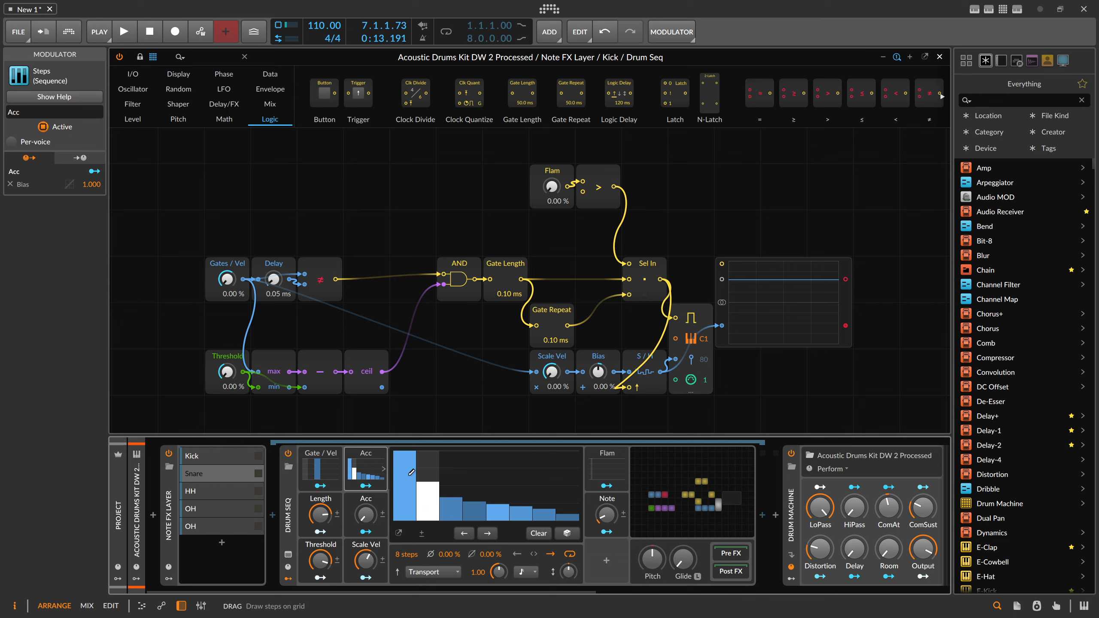
click(348, 477)
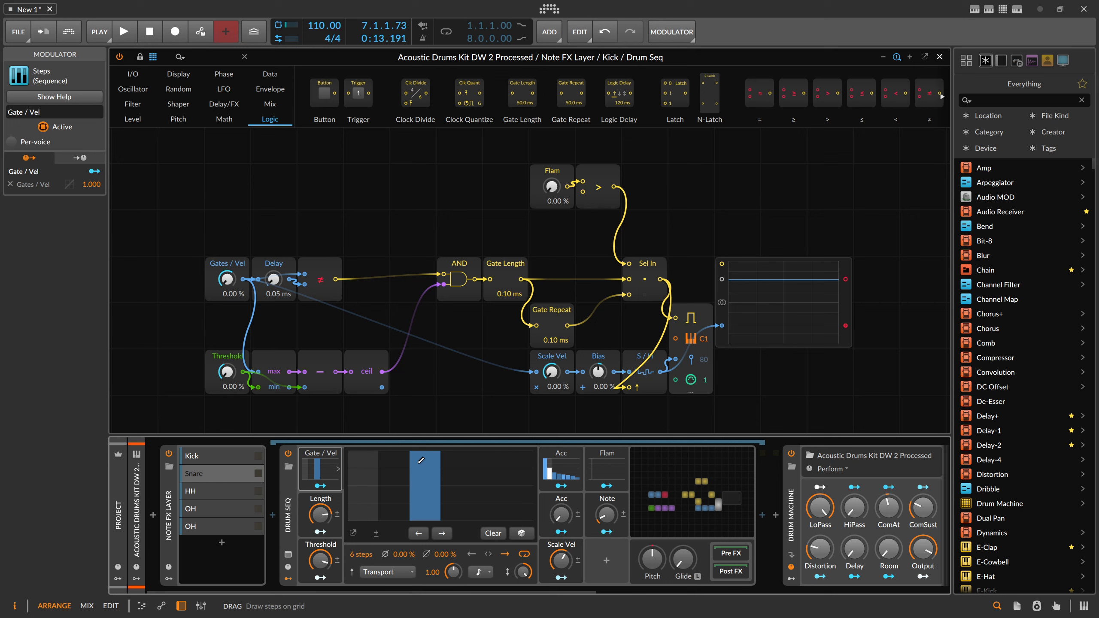
click(543, 493)
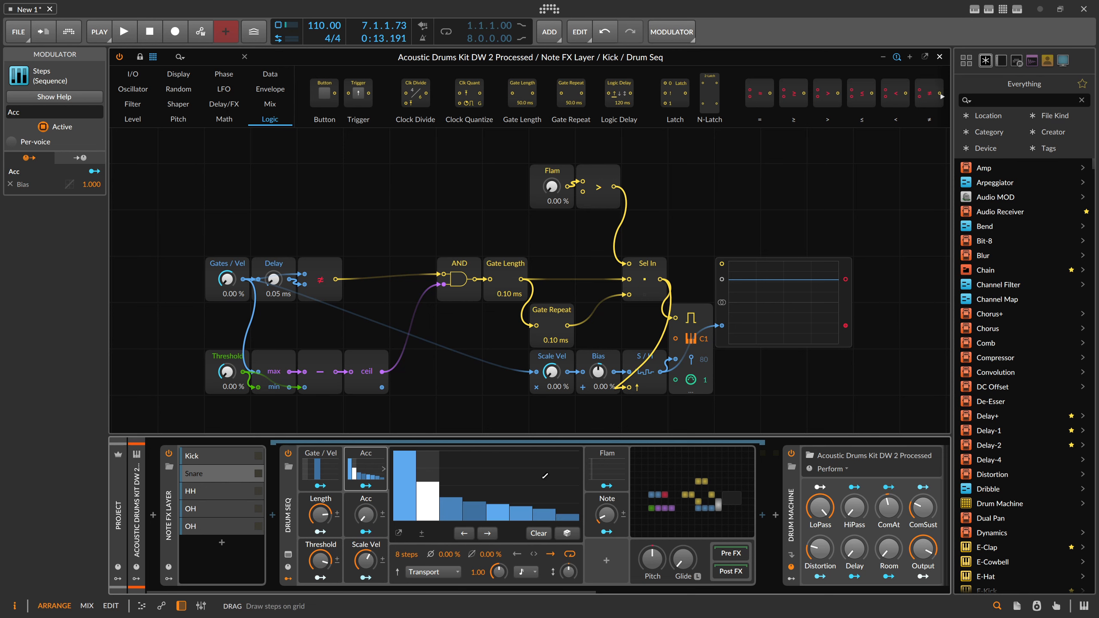
click(308, 480)
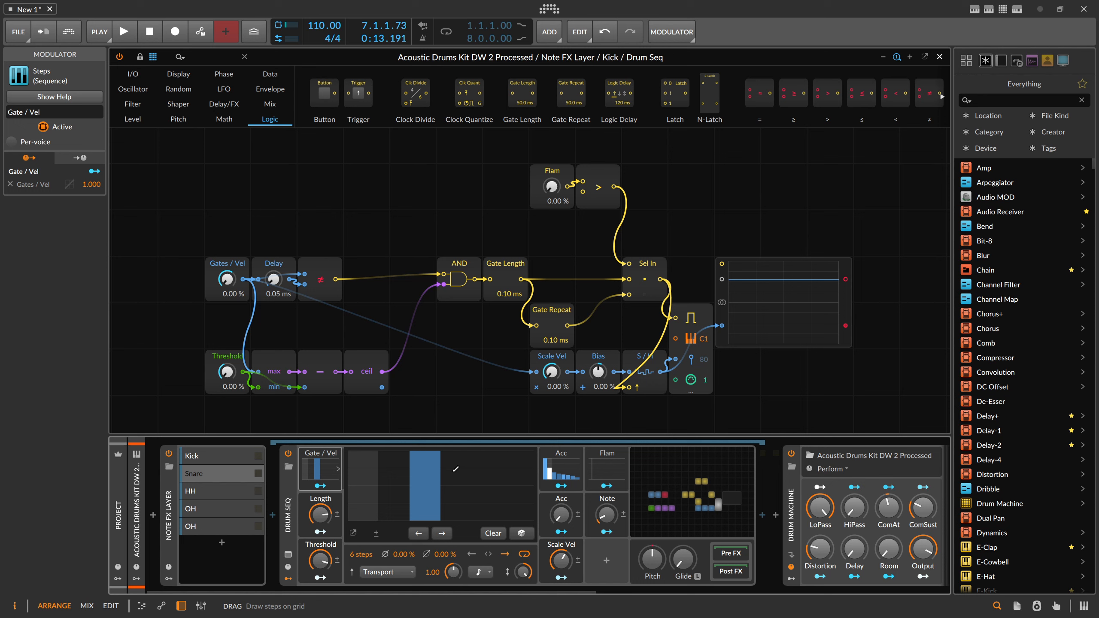
click(561, 470)
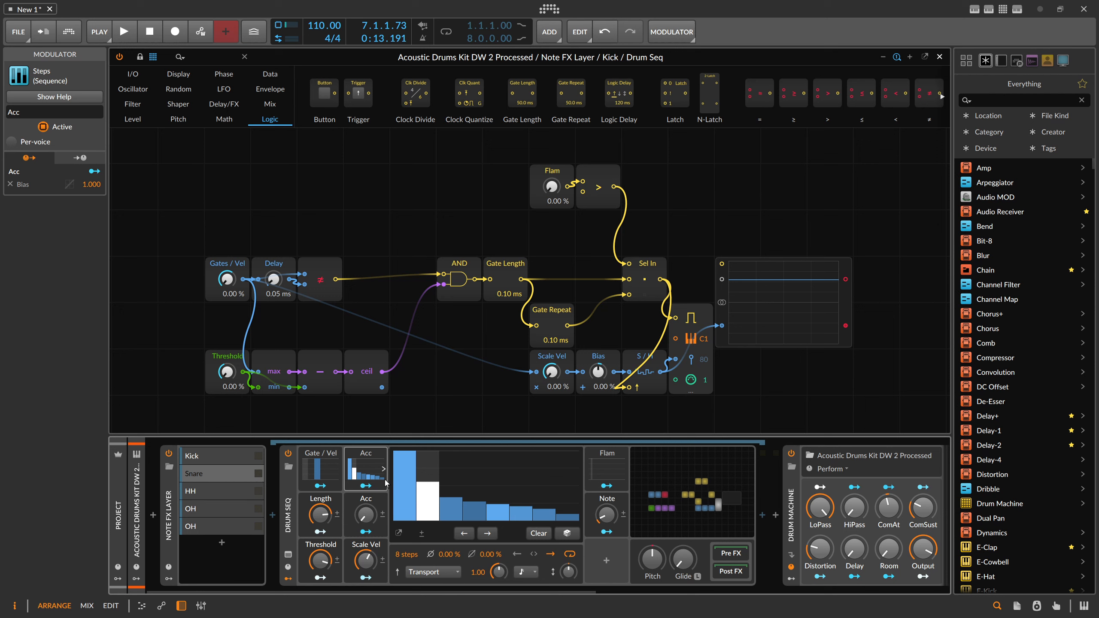
click(328, 473)
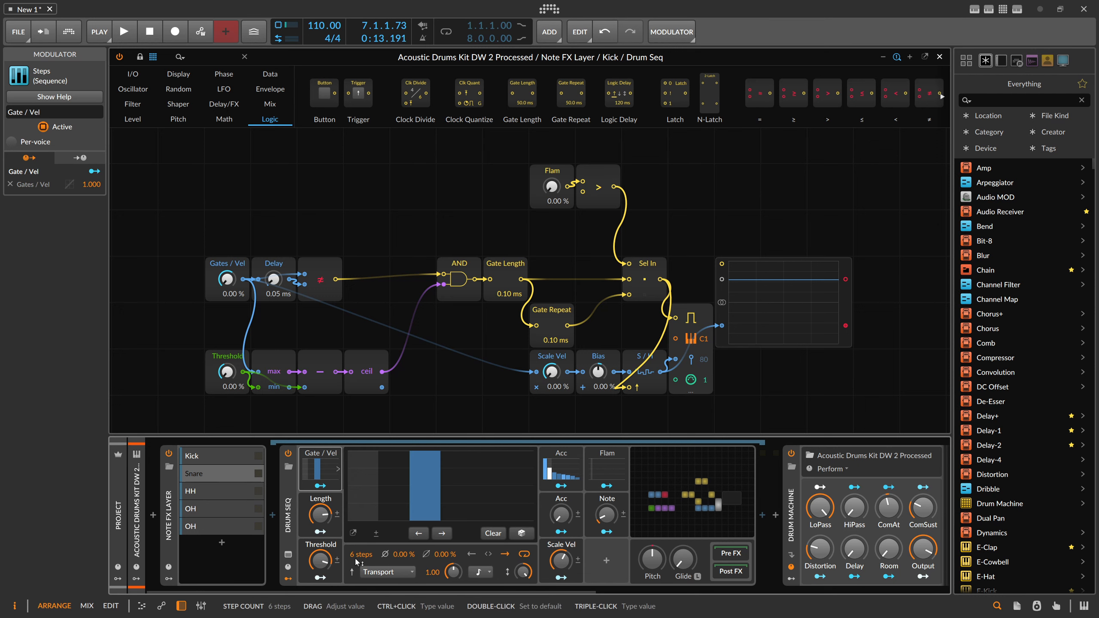
Start playback and adjust the Threshold of the first OH layer's Drum Seq
key(space)
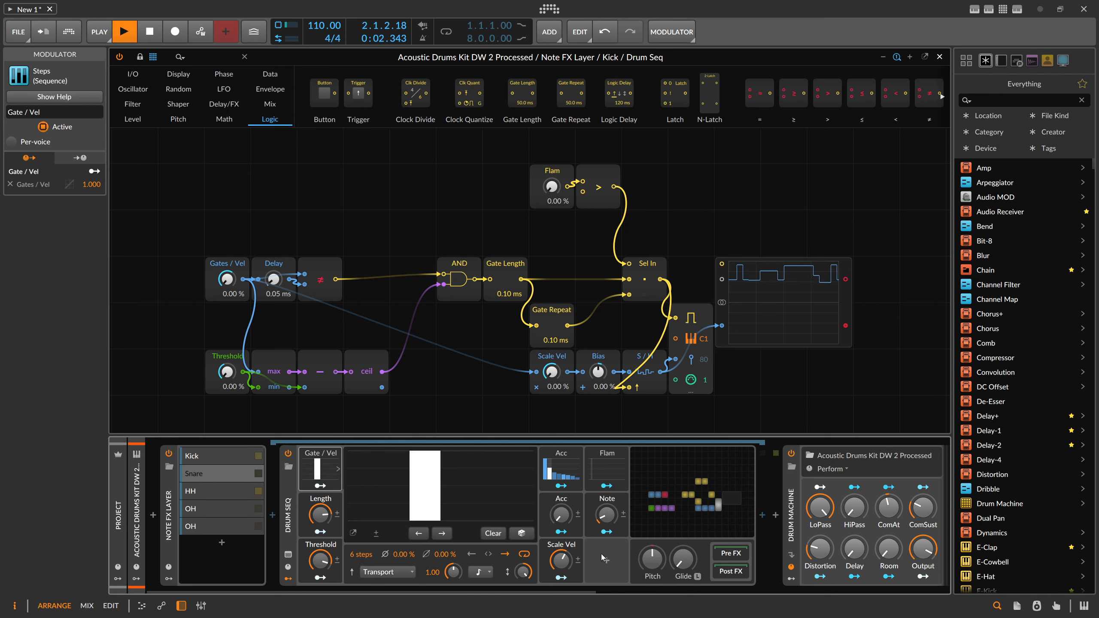
mouse_move(437, 589)
mouse_down()
mouse_move(460, 589)
mouse_move(438, 589)
mouse_up()
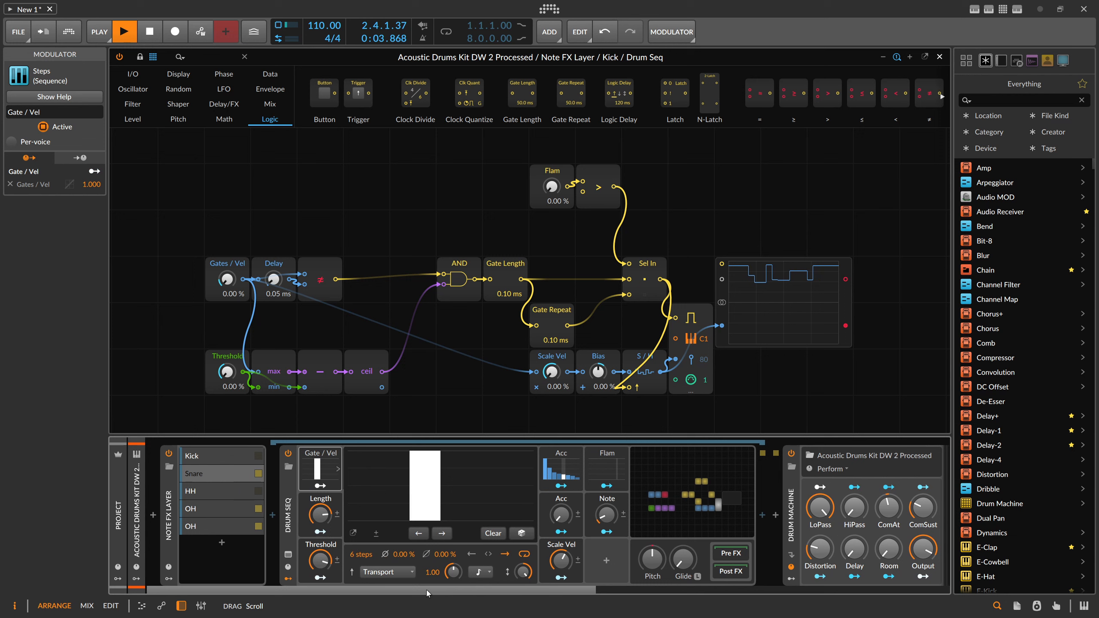
click(208, 511)
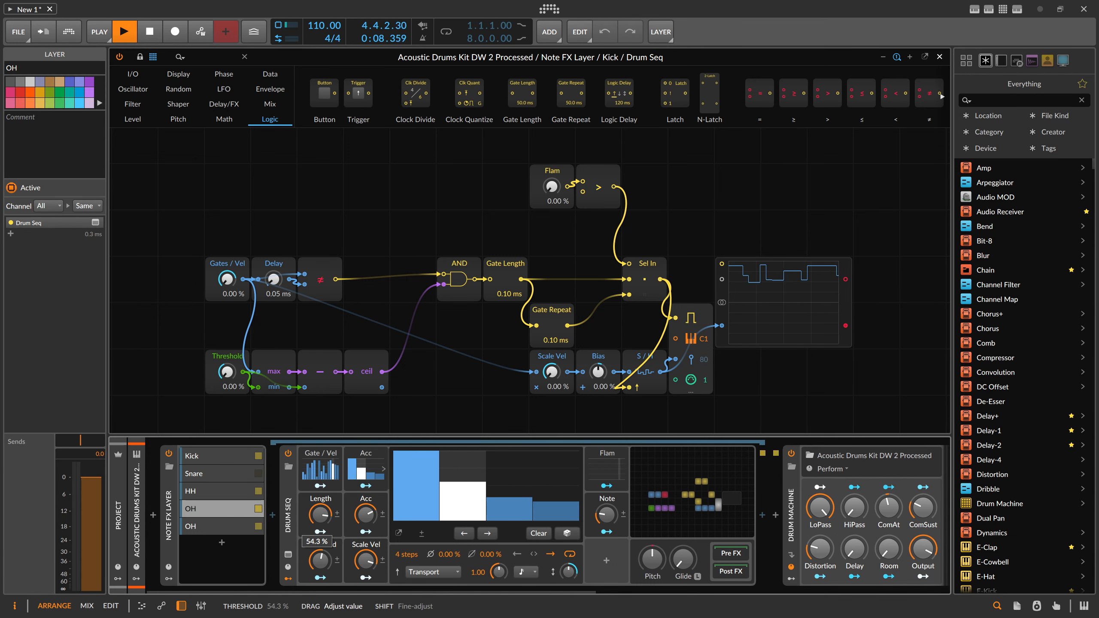
drag(321, 561, 324, 557)
drag(321, 514, 324, 560)
Shorten the second OH layer's Gate / Vel sequencer to 14 steps, audition it and stop playback
click(251, 521)
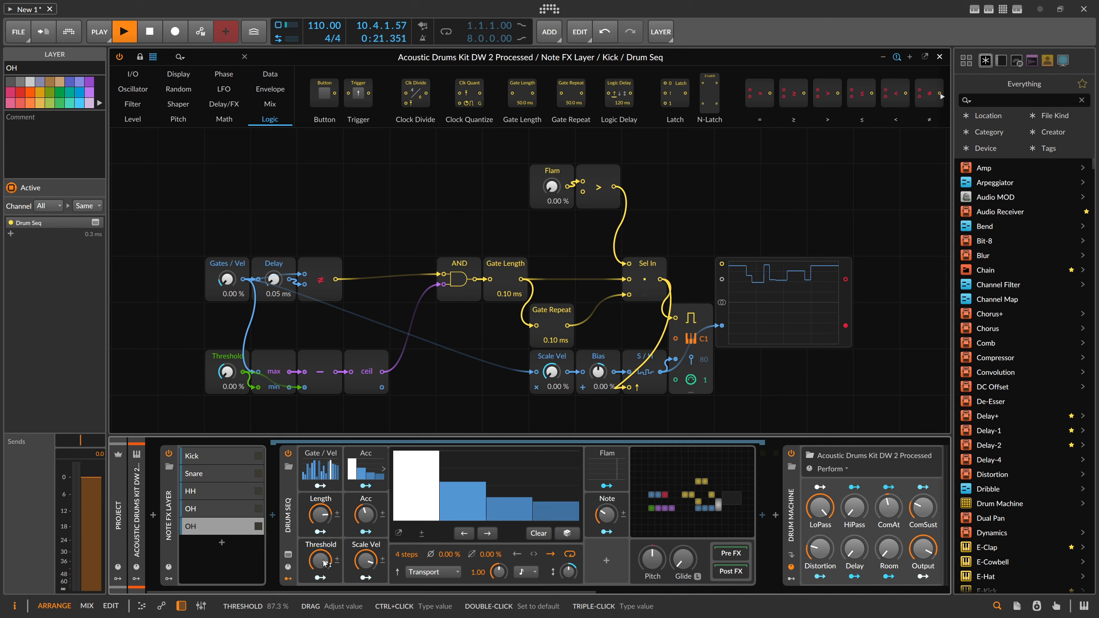
click(329, 487)
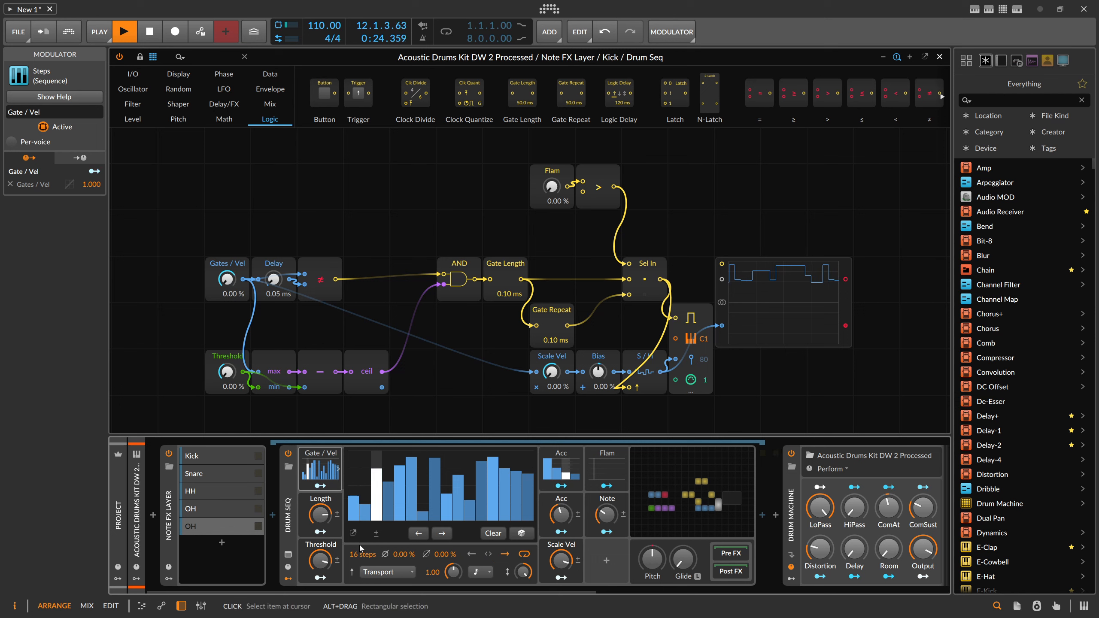
drag(352, 555, 349, 559)
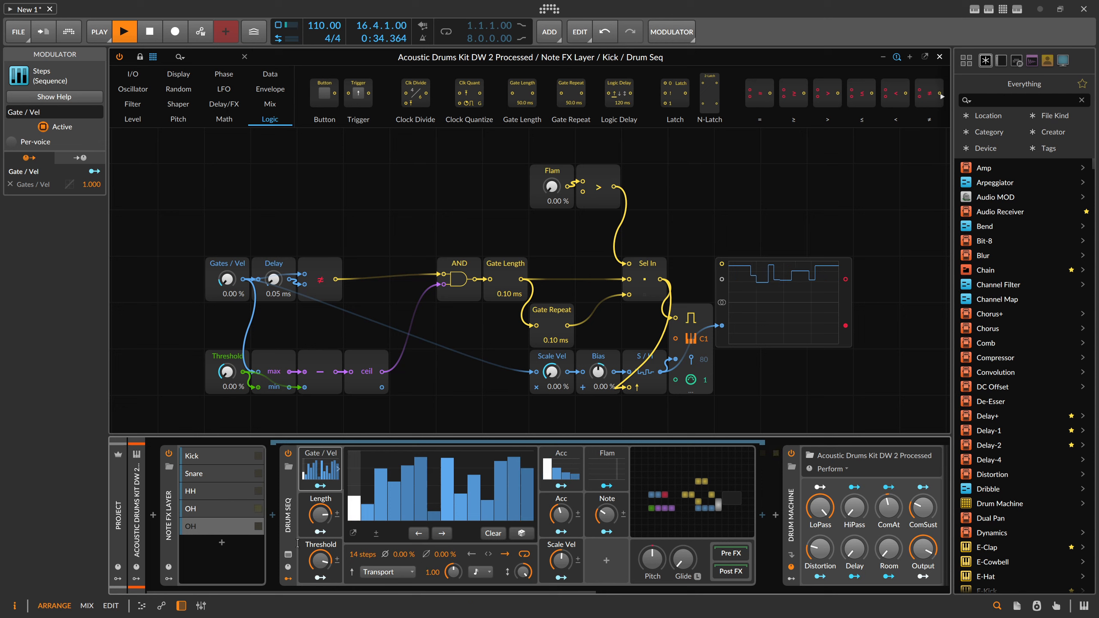
key(space)
Rename the second OH layer as Ride and duplicate it
double_click(219, 531)
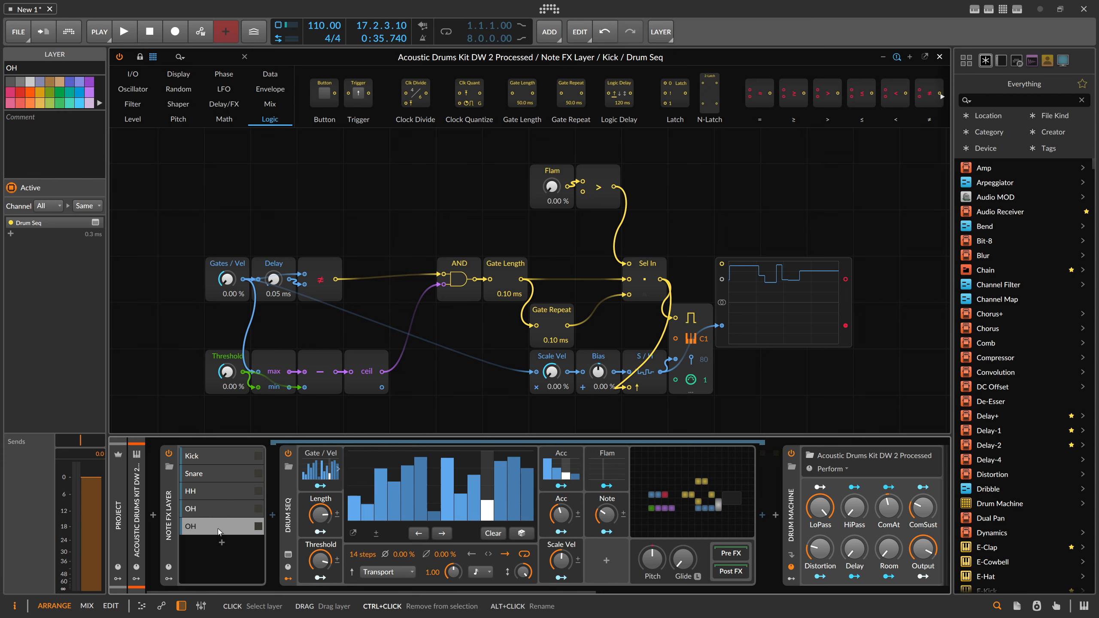
text(Ride)
key(Return)
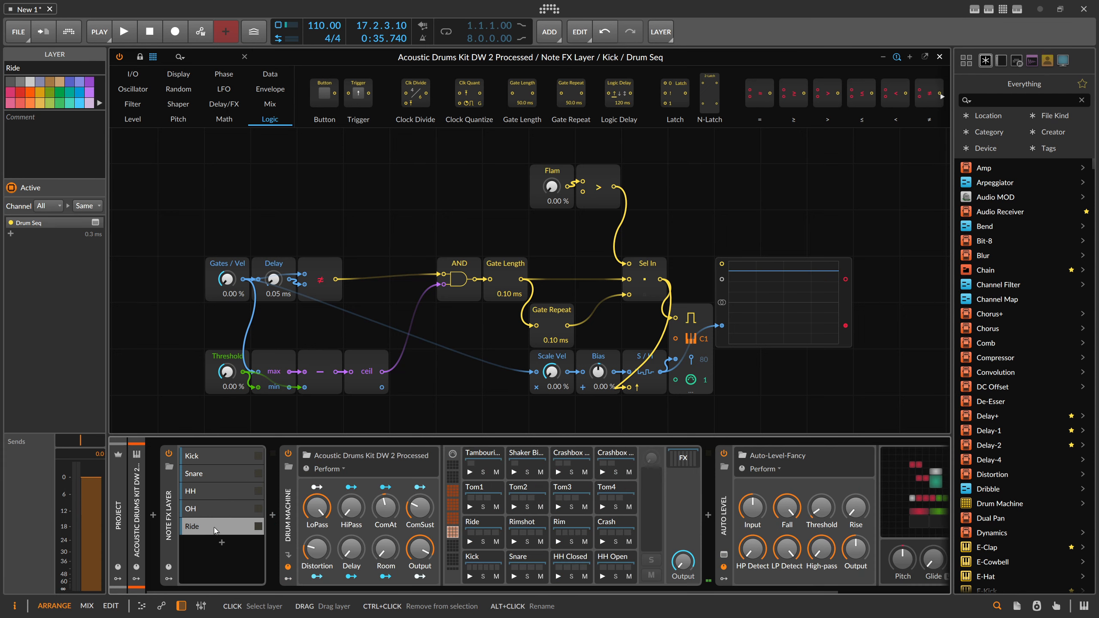
click(210, 544)
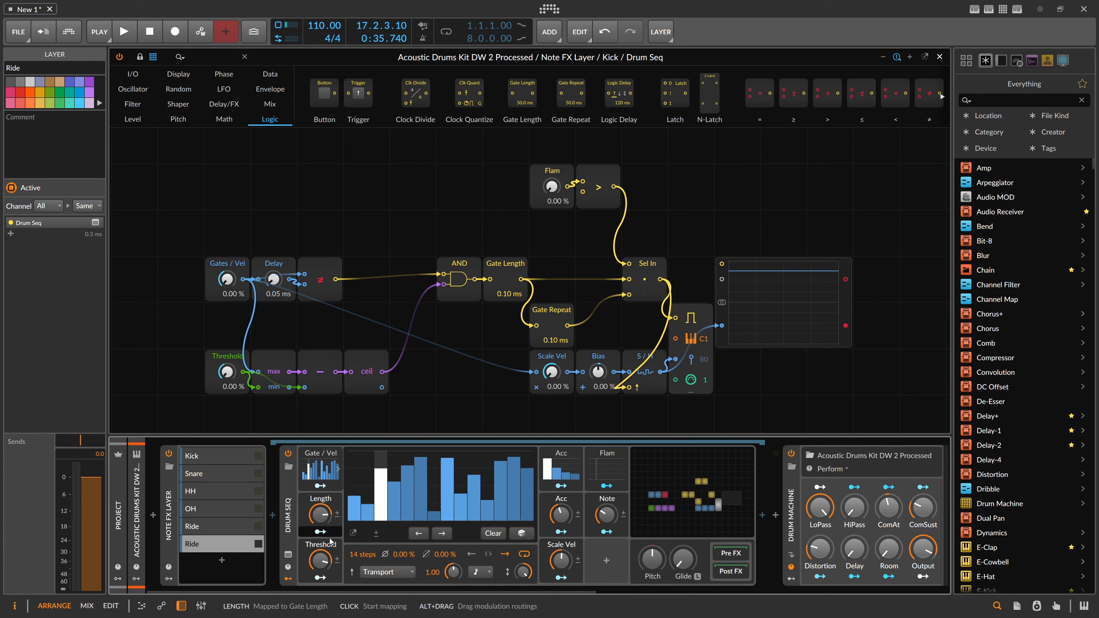
Raise the Note value of the duplicated Ride layer and shorten its Gate / Vel sequencer to 8 steps during playback
key(space)
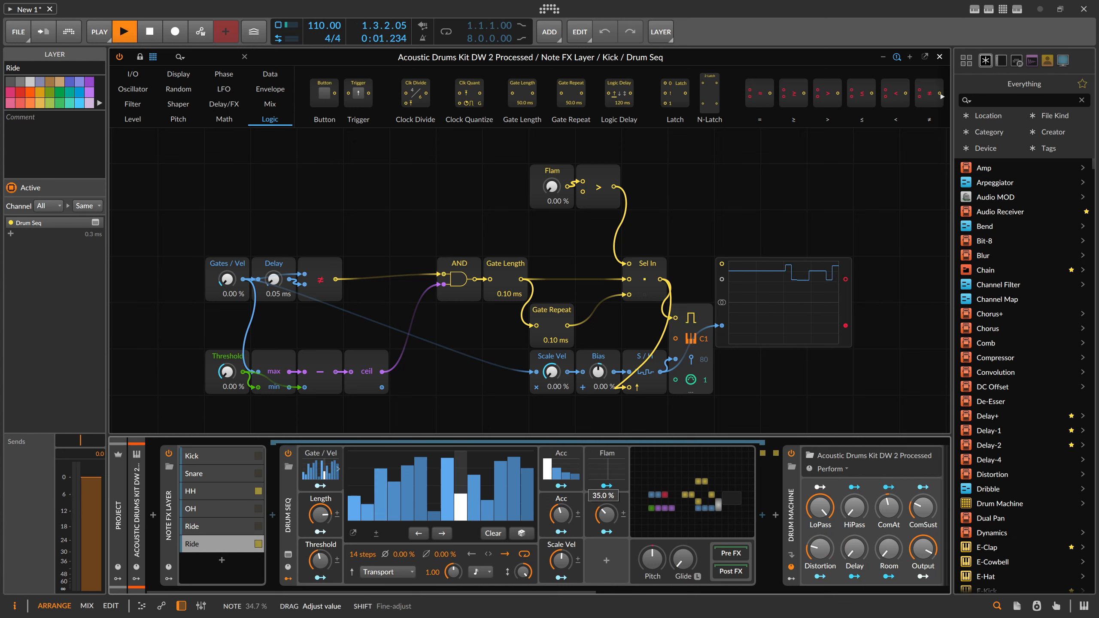
mouse_move(606, 515)
mouse_down()
mouse_move(606, 492)
mouse_move(609, 525)
mouse_up()
drag(357, 555, 357, 571)
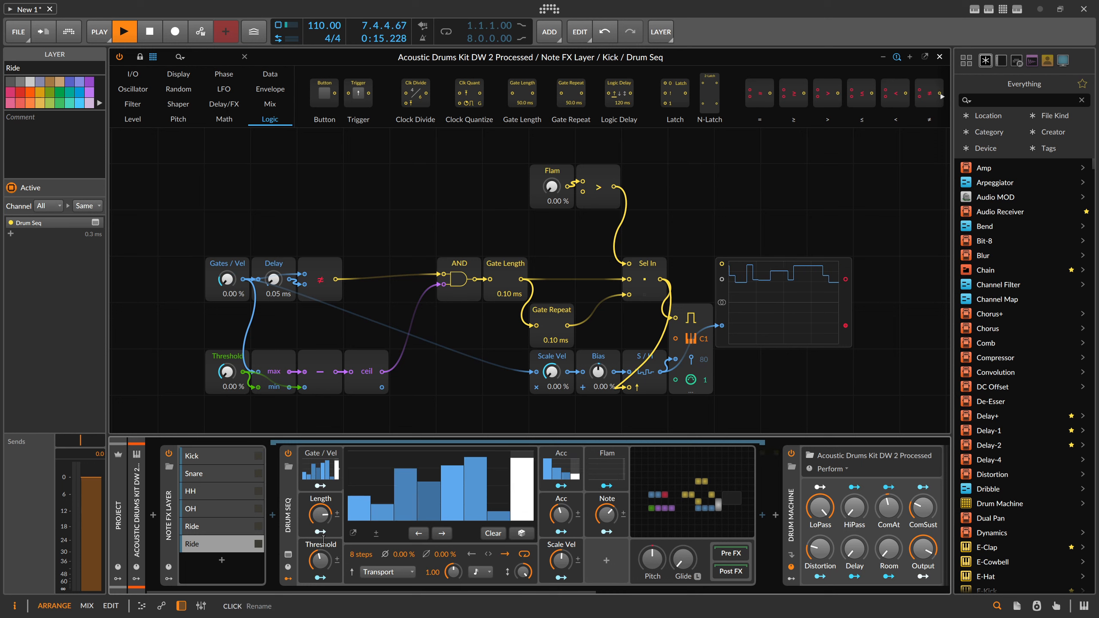
key(space)
Rename the duplicated Ride layer as Tom1 and duplicate it
click(213, 544)
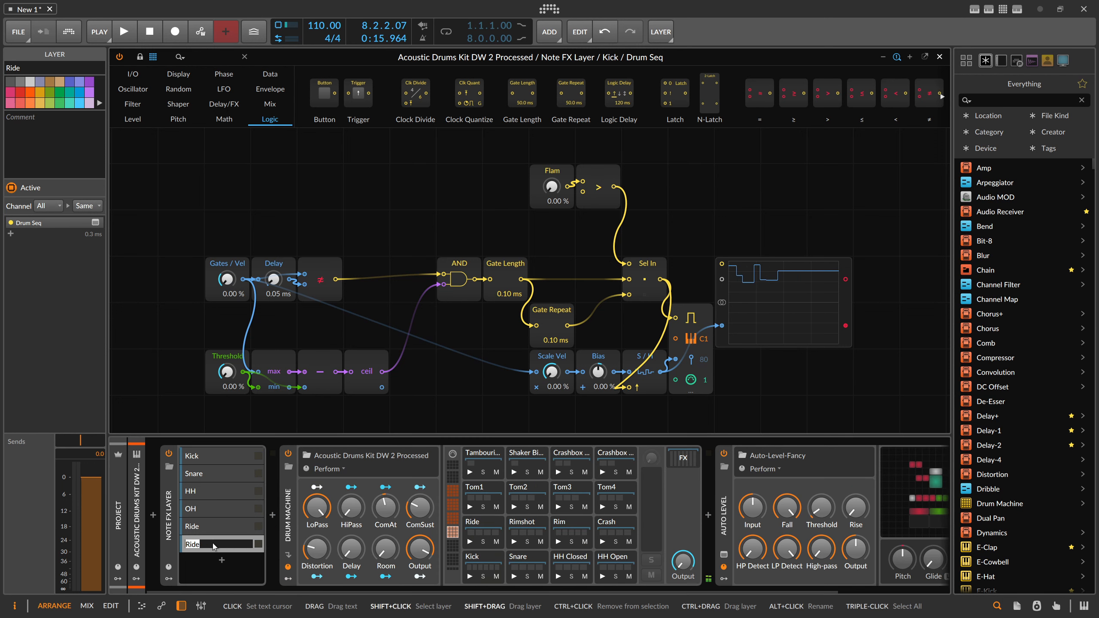
click(213, 545)
key(ctrl+d)
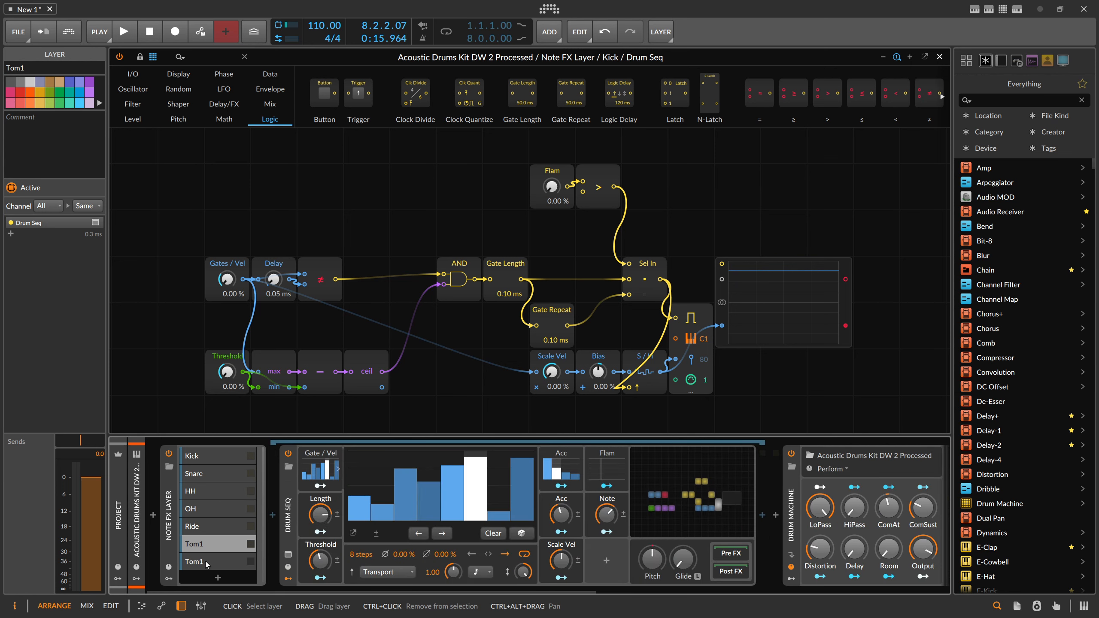
Rename the copy of the Tom1 layer as Tom2
double_click(203, 561)
key(BackSpace)
text(2)
key(Return)
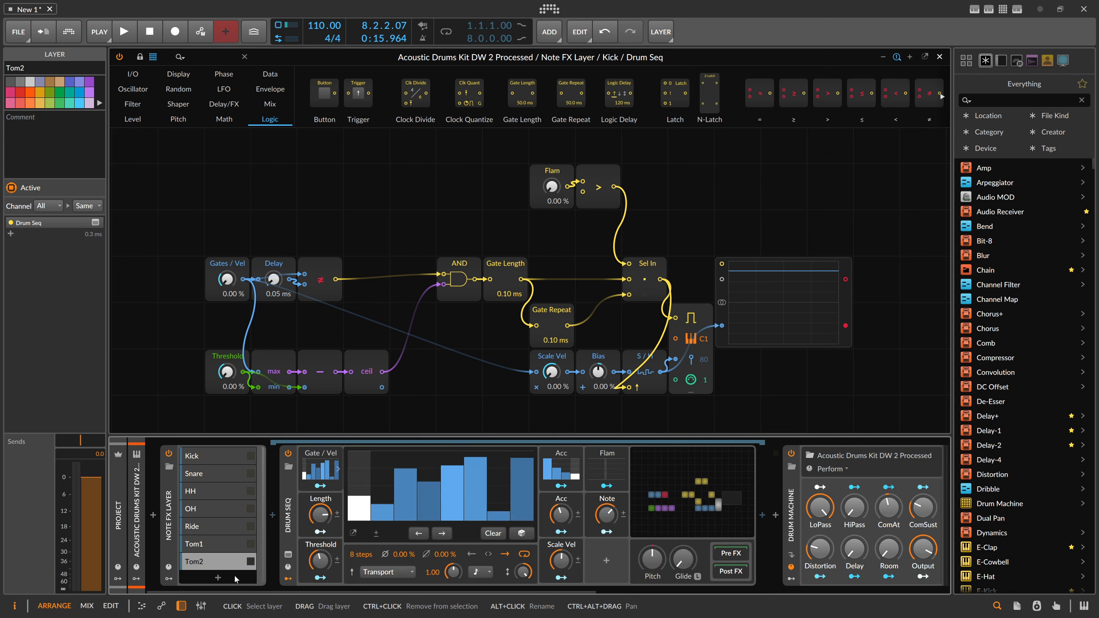
Start playback and shorten the Tom2 layer's Gate / Vel sequencer to 6 steps
key(space)
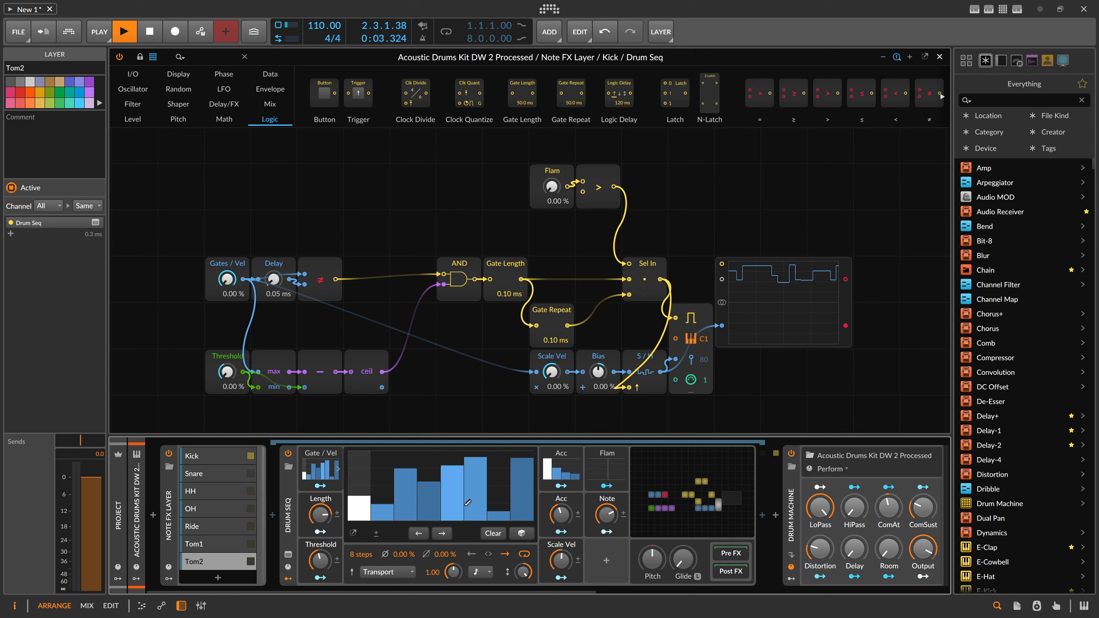
drag(365, 554, 375, 561)
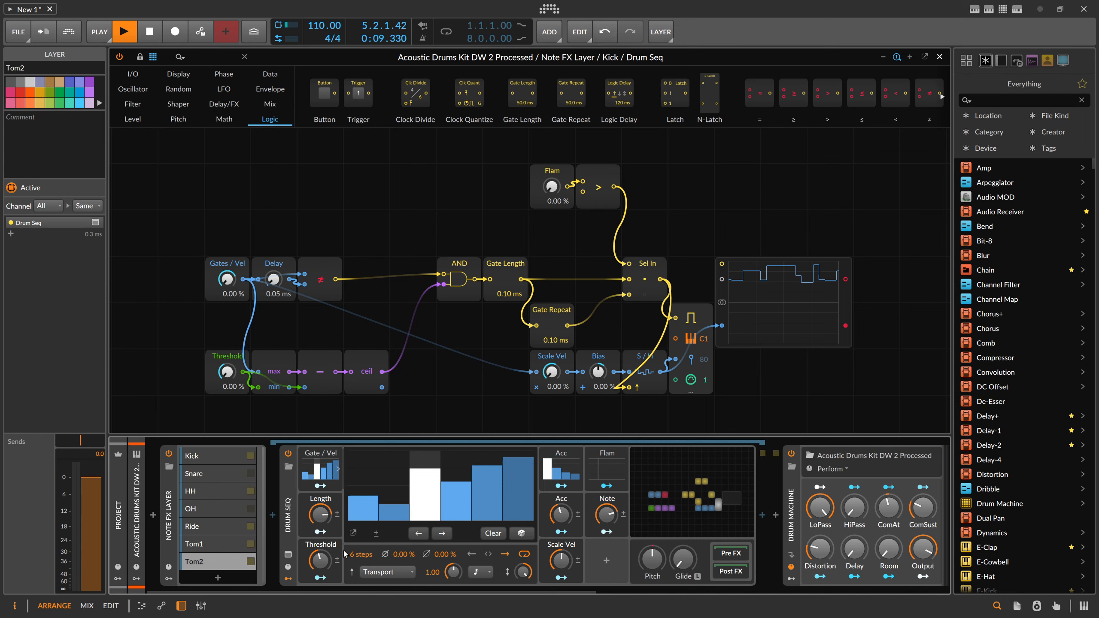
Adjust the Tom1 layer's Threshold, audition the beat with the Tom2 layer selected and stop playback
click(194, 544)
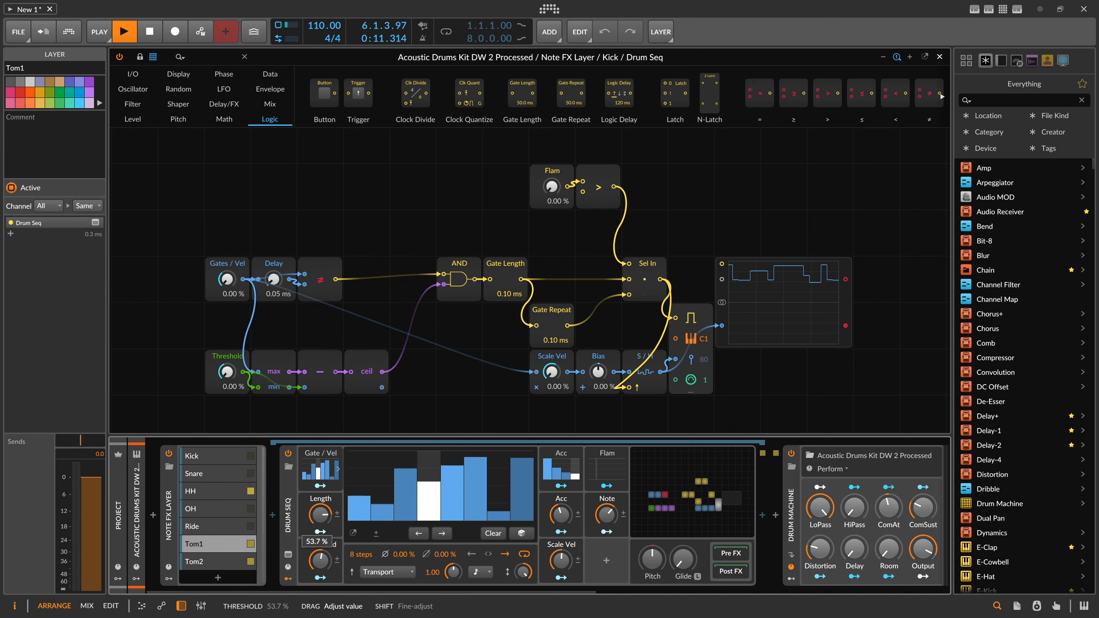
click(225, 558)
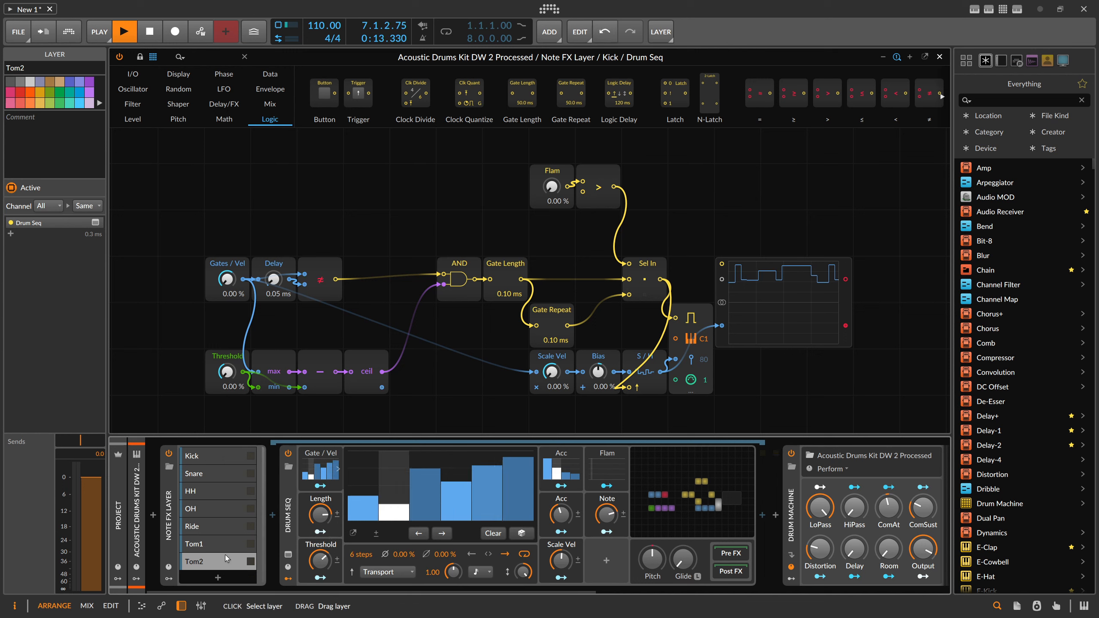
click(250, 562)
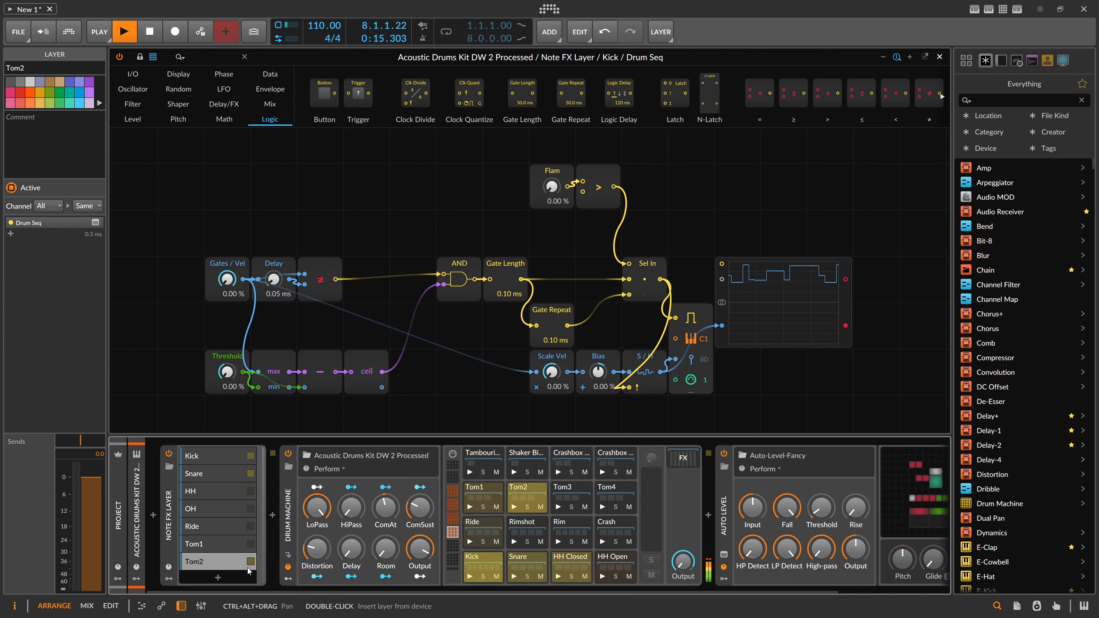
key(space)
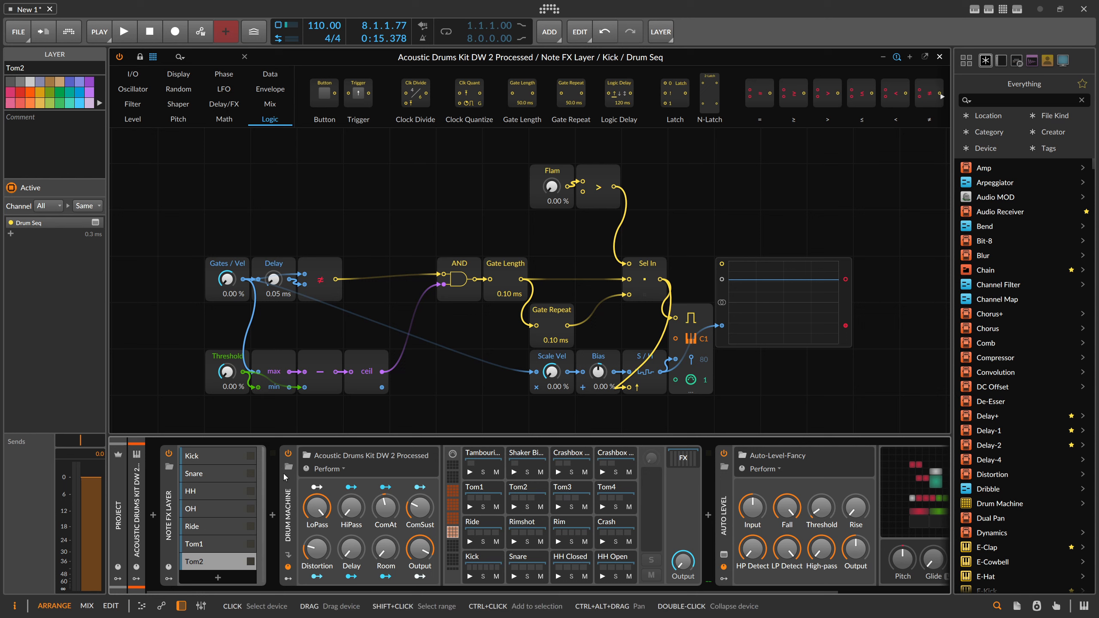
Select the Note FX Layer device, check the DrumBrain GitHub page in the web browser and return to Bitwig Studio
click(171, 492)
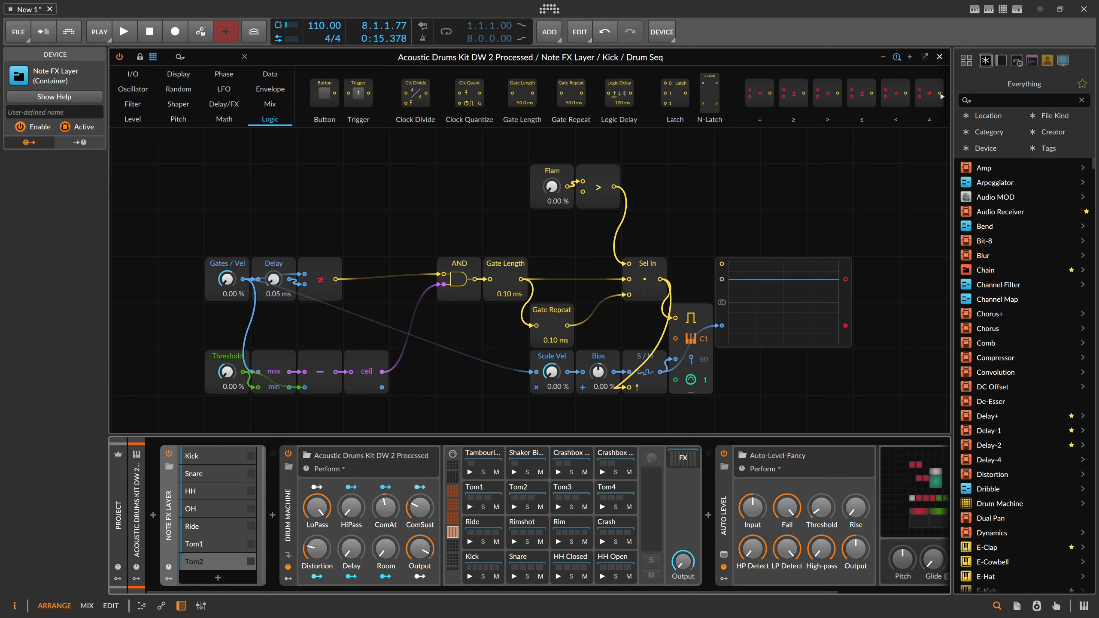
key(alt+Tab)
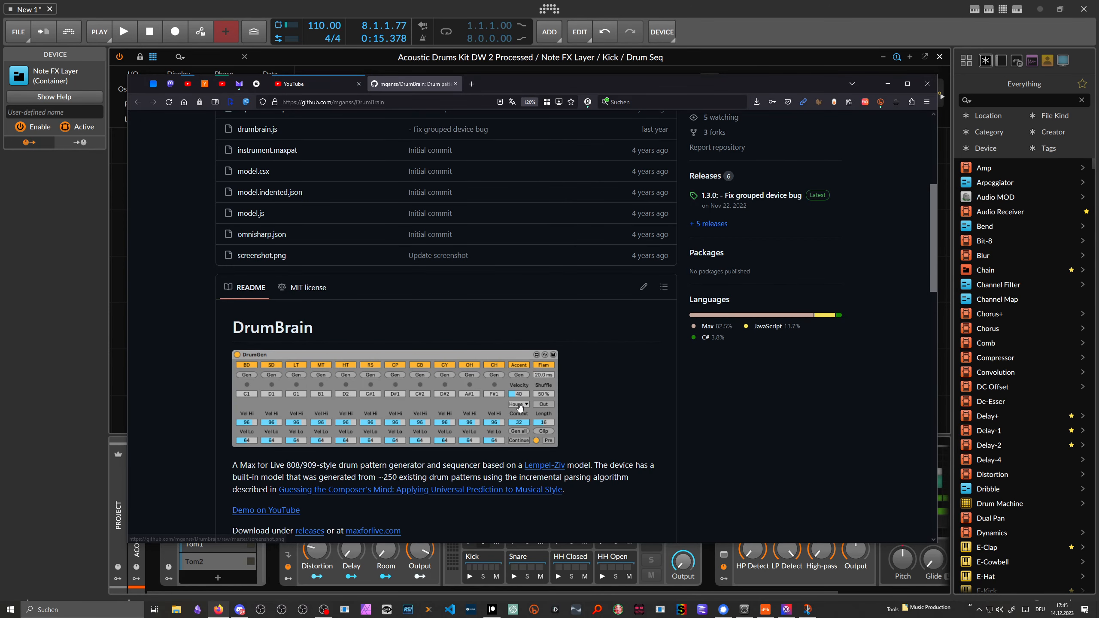
key(alt+Tab)
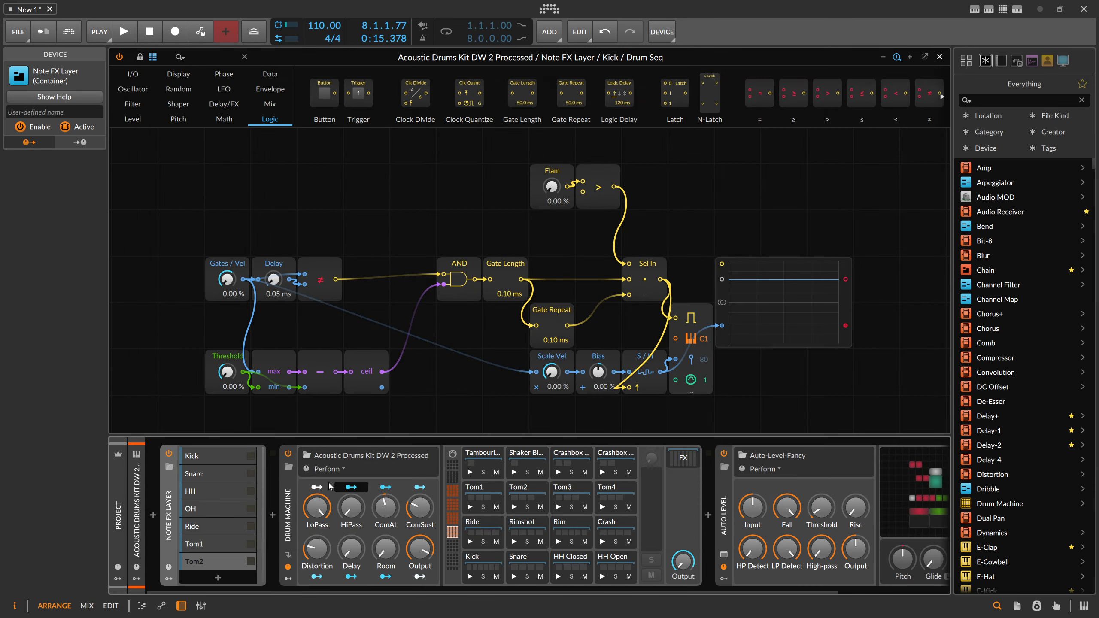
Start playback and audition the drum kits Acoustic Drums Kit 3 Processed, Acoustic Drums Kit 1 Clean and Acoustic Drums Kicks And Toms Ludwig
click(288, 467)
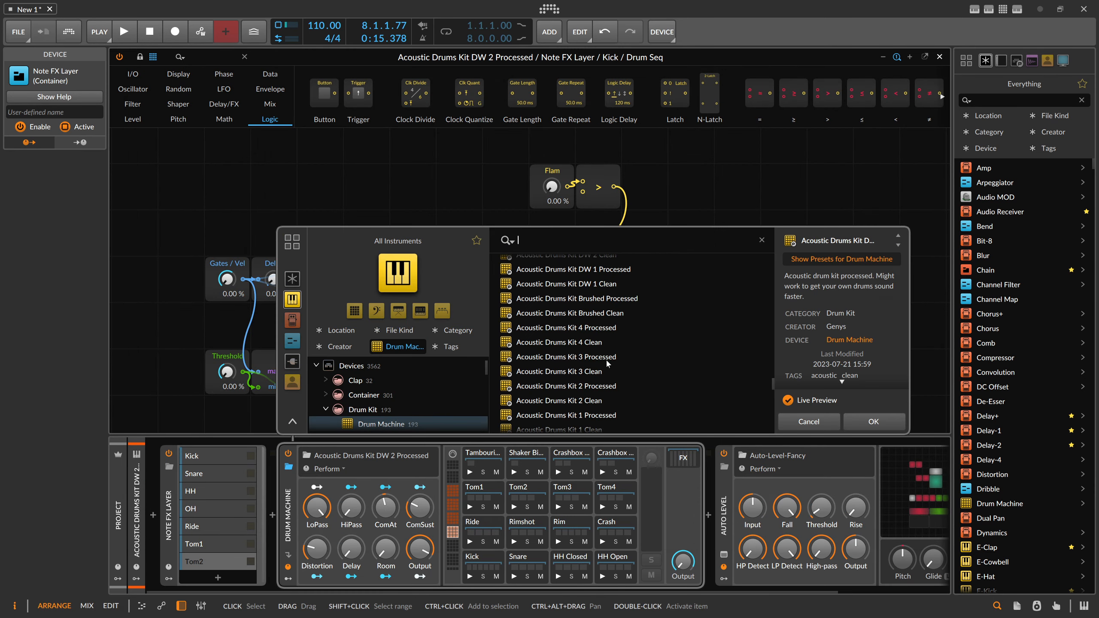
click(609, 356)
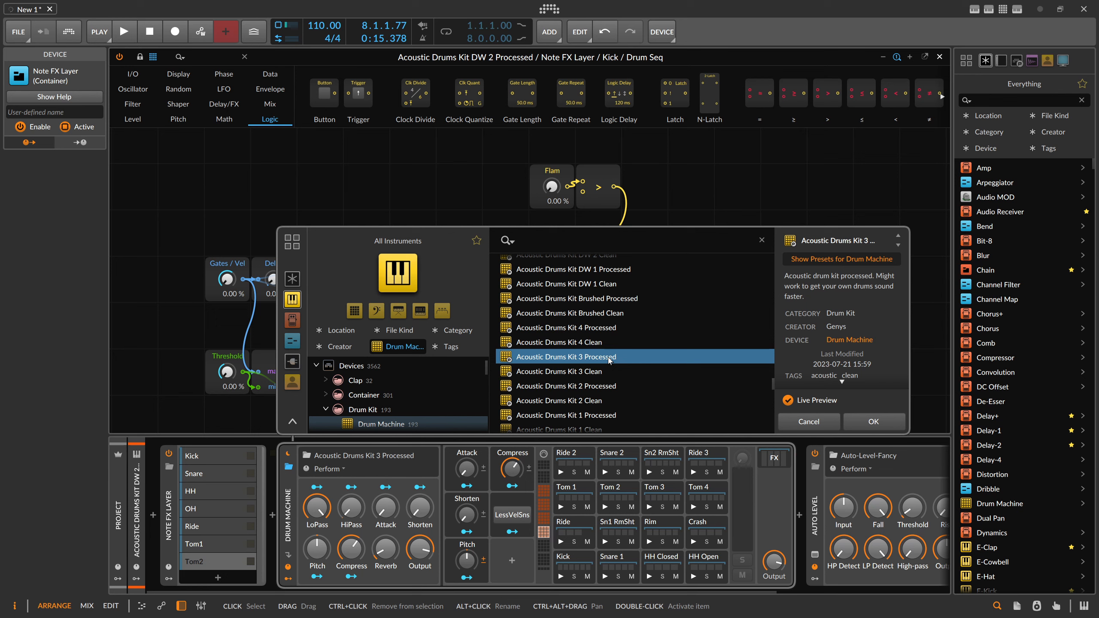
key(space)
scroll(608, 355, down, 3)
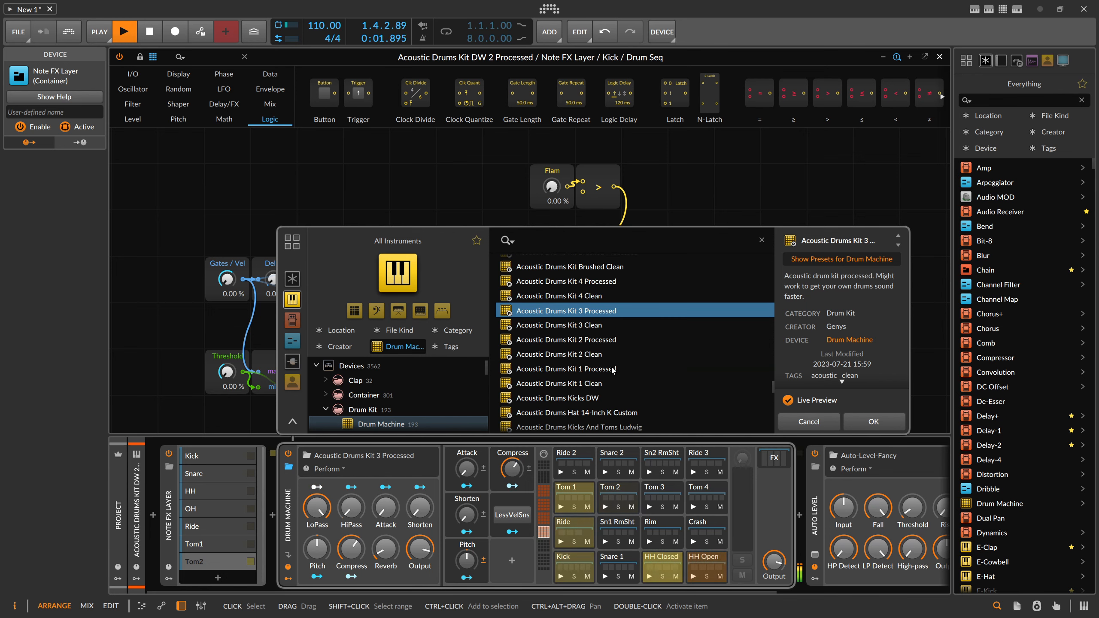
click(600, 383)
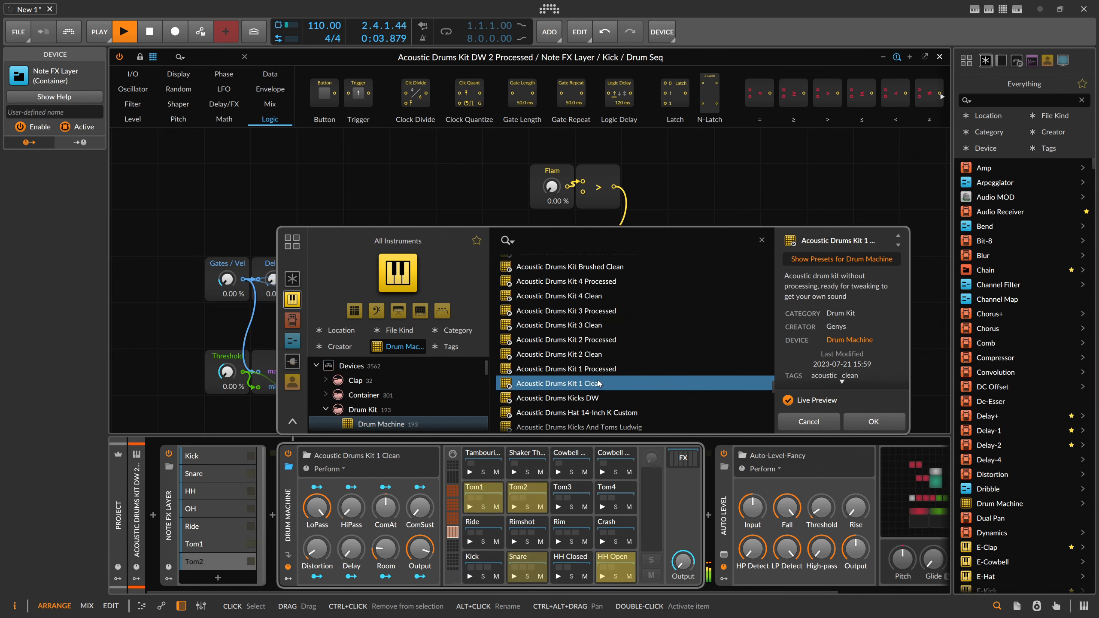
scroll(600, 384, down, 3)
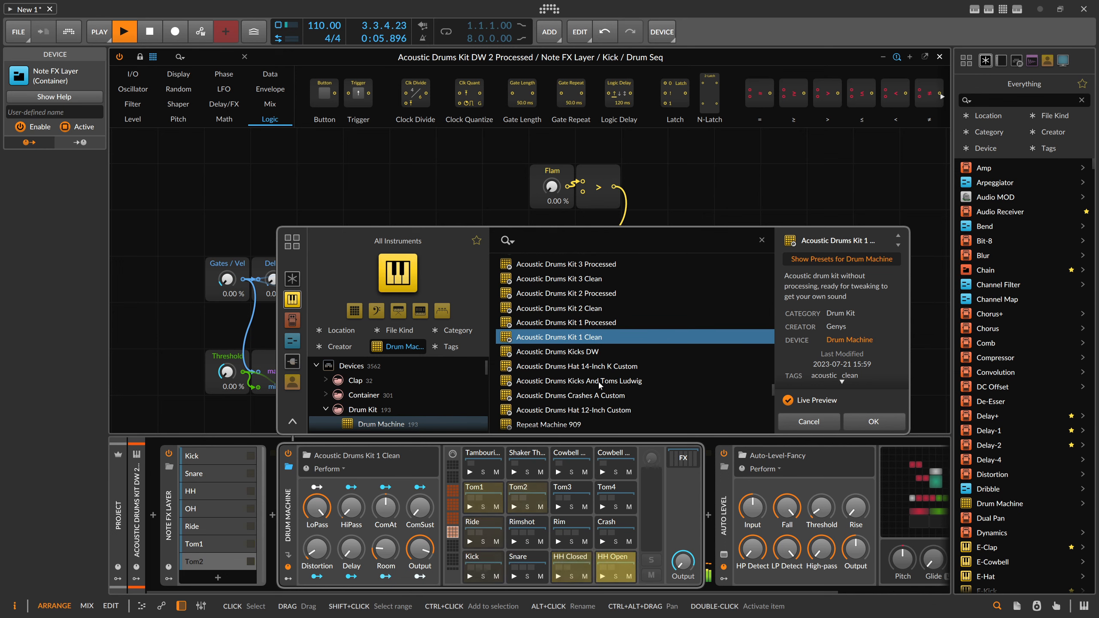
click(602, 383)
Load the 808 Sensitive (Bass-08) kit into the Drum Machine and close the Grid editor
scroll(601, 379, down, 6)
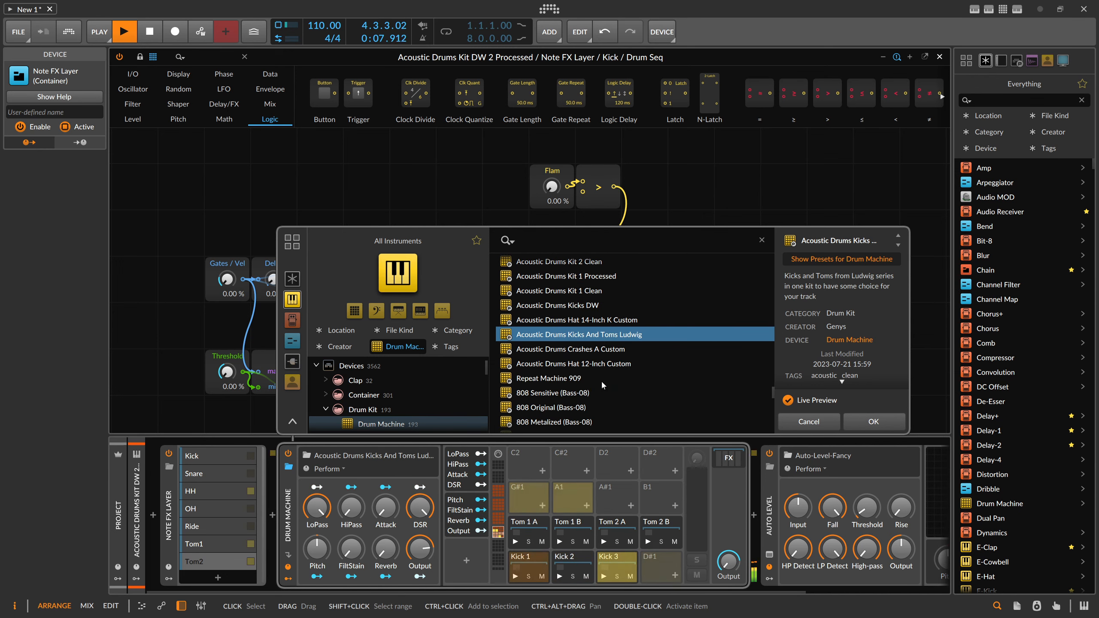
click(614, 348)
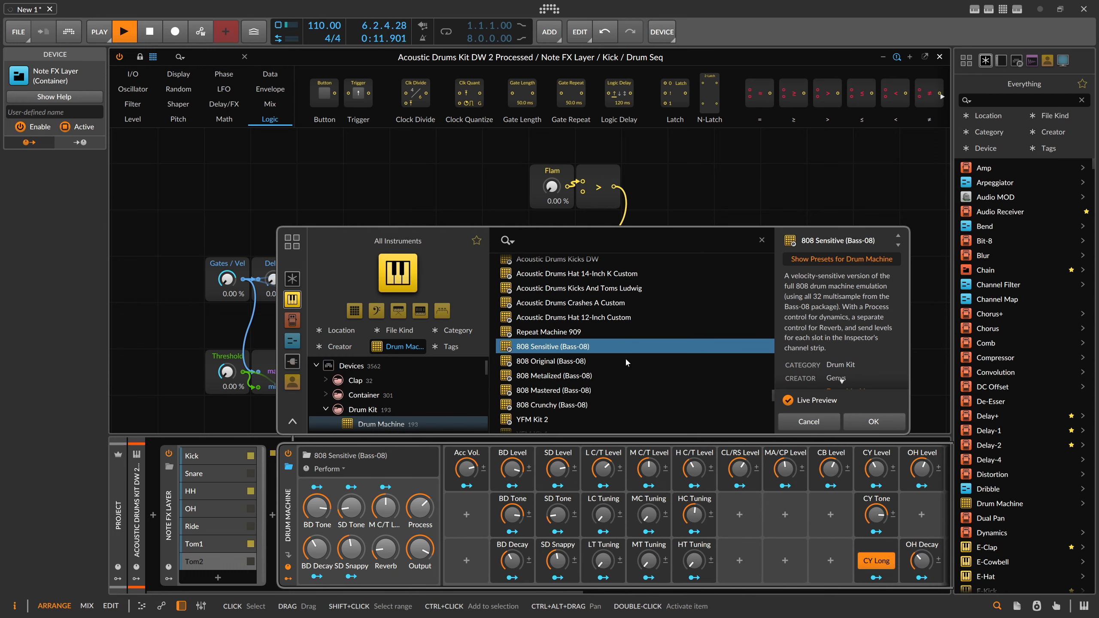
scroll(625, 359, down, 15)
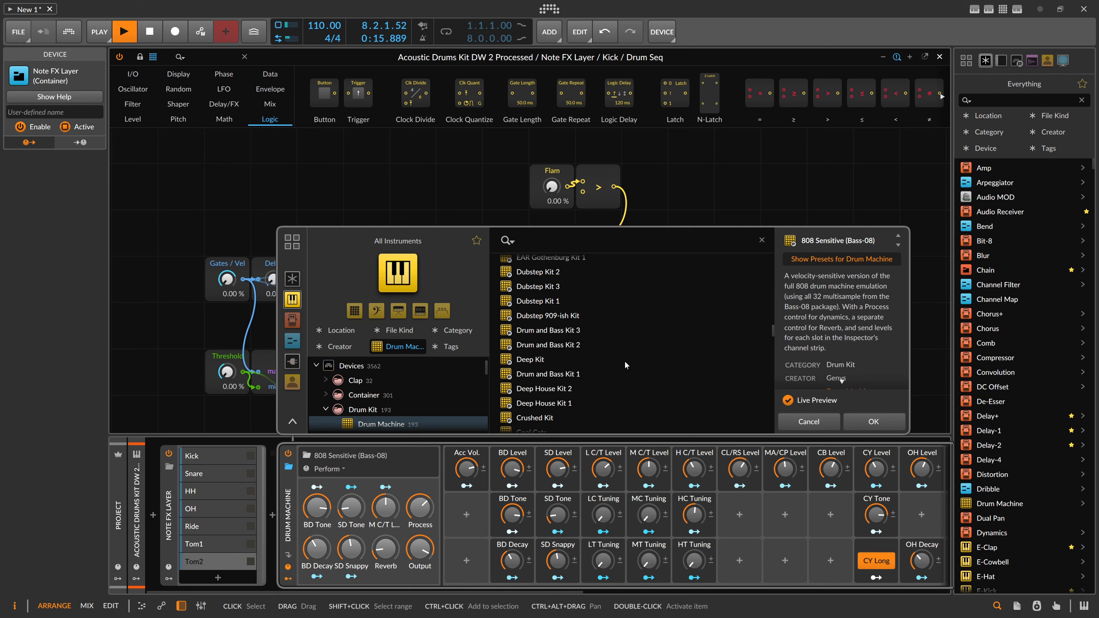
click(861, 421)
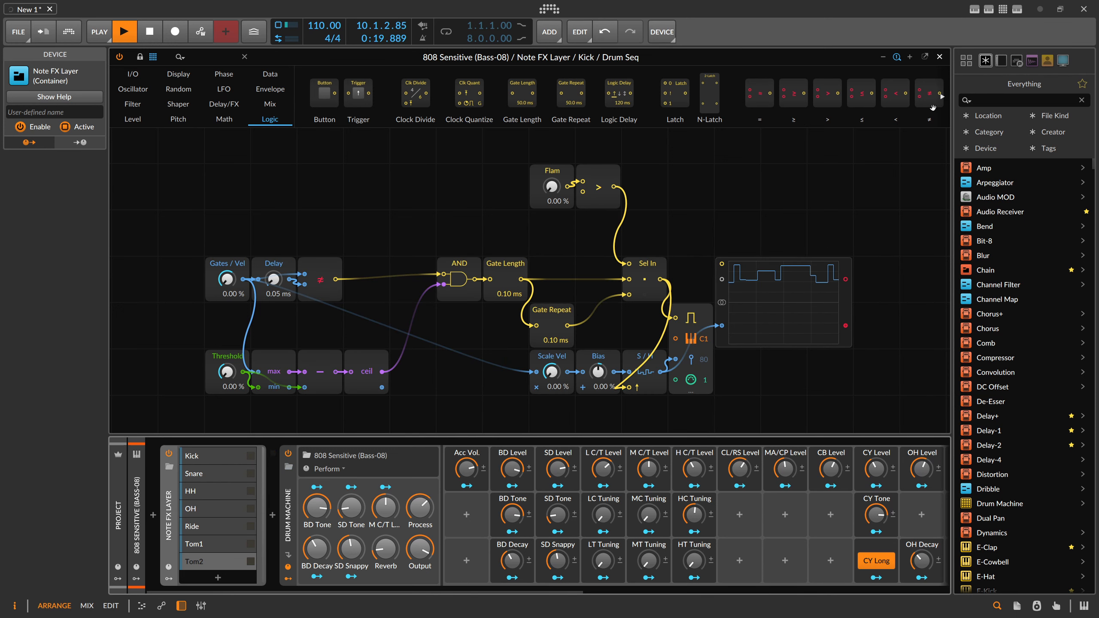
click(938, 57)
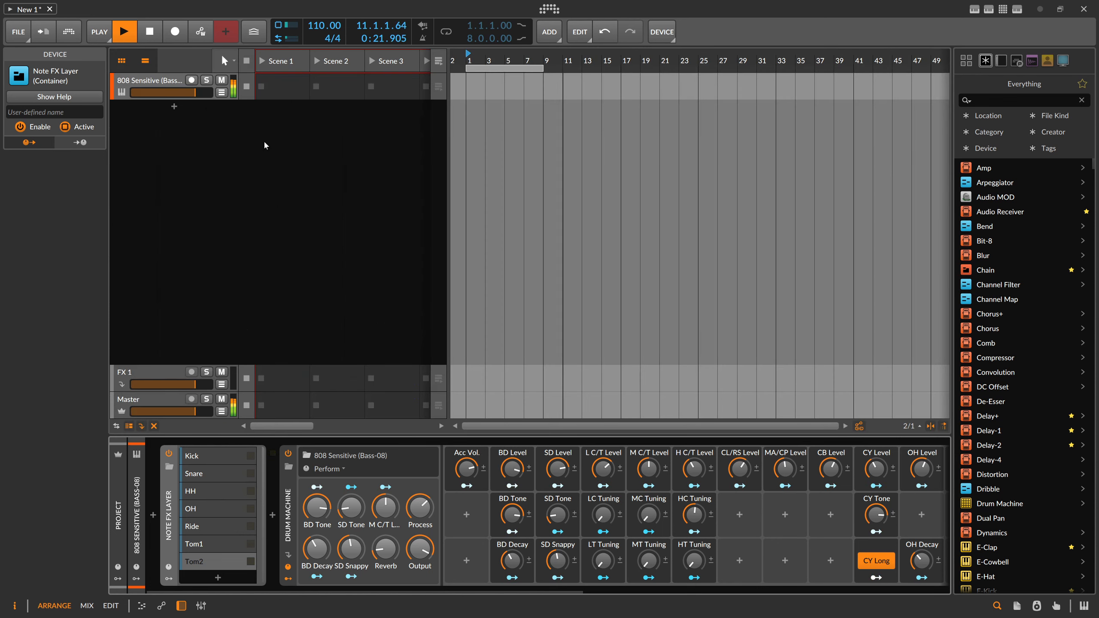
Adjust the Drum Seq Threshold in the Kick layer and in the Tom1 layer
click(173, 86)
click(210, 454)
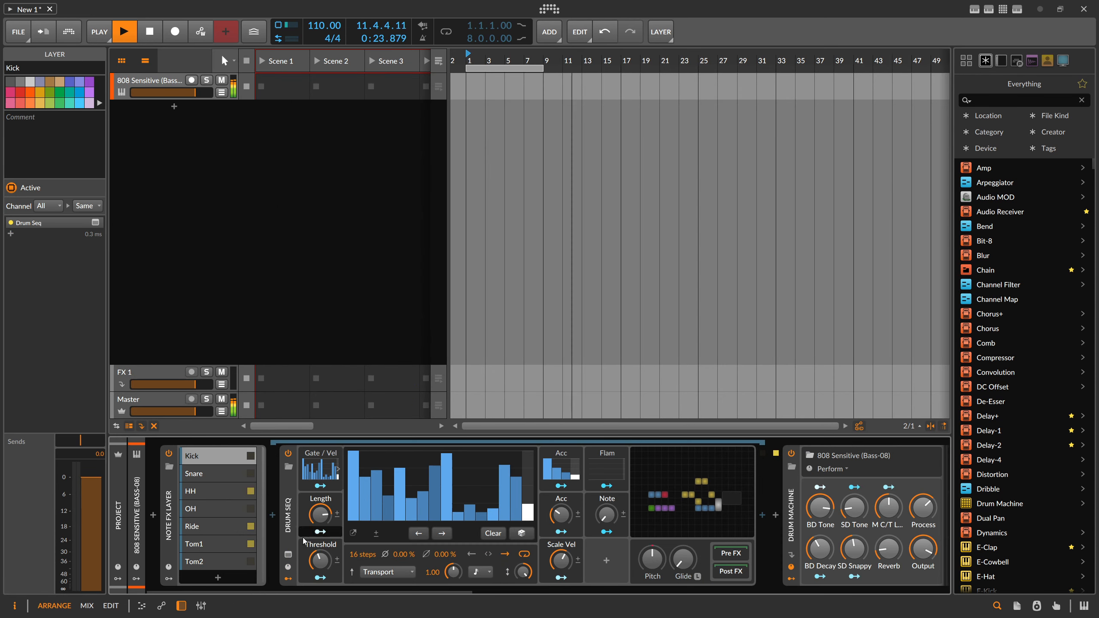
drag(326, 564, 326, 542)
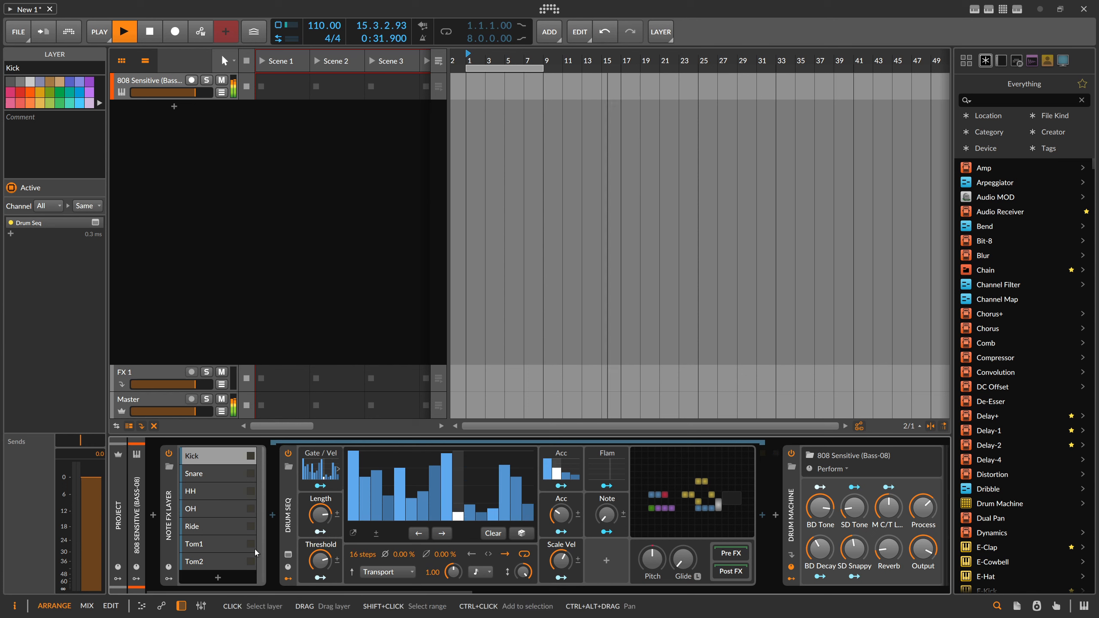
click(225, 544)
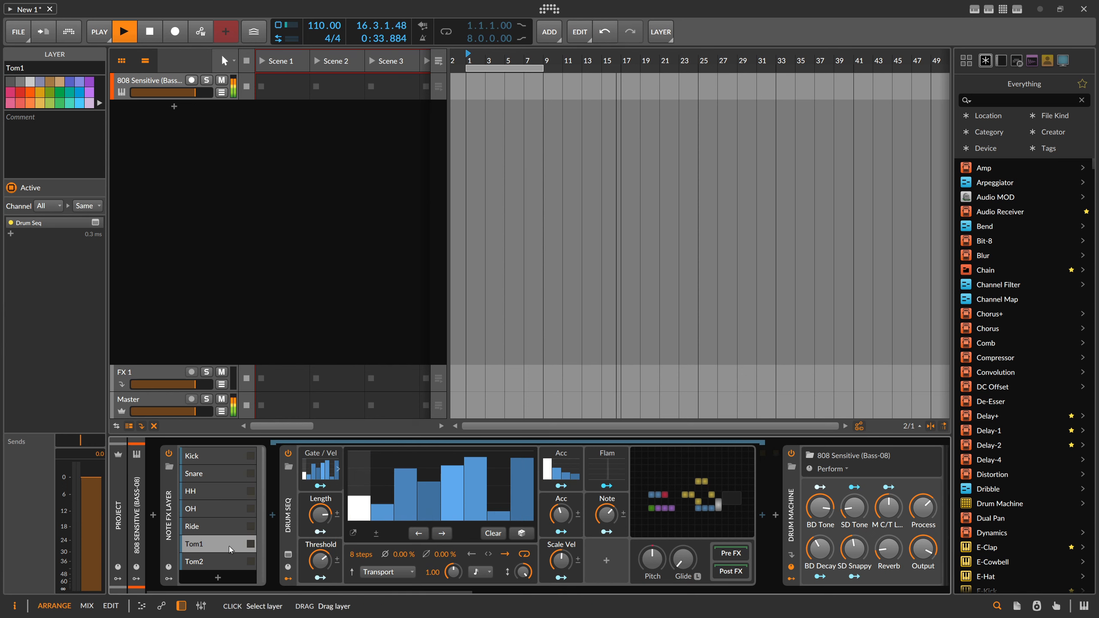
drag(320, 560, 320, 560)
Rename the Tom2 layer as Clap, check its Threshold and stop playback
click(225, 562)
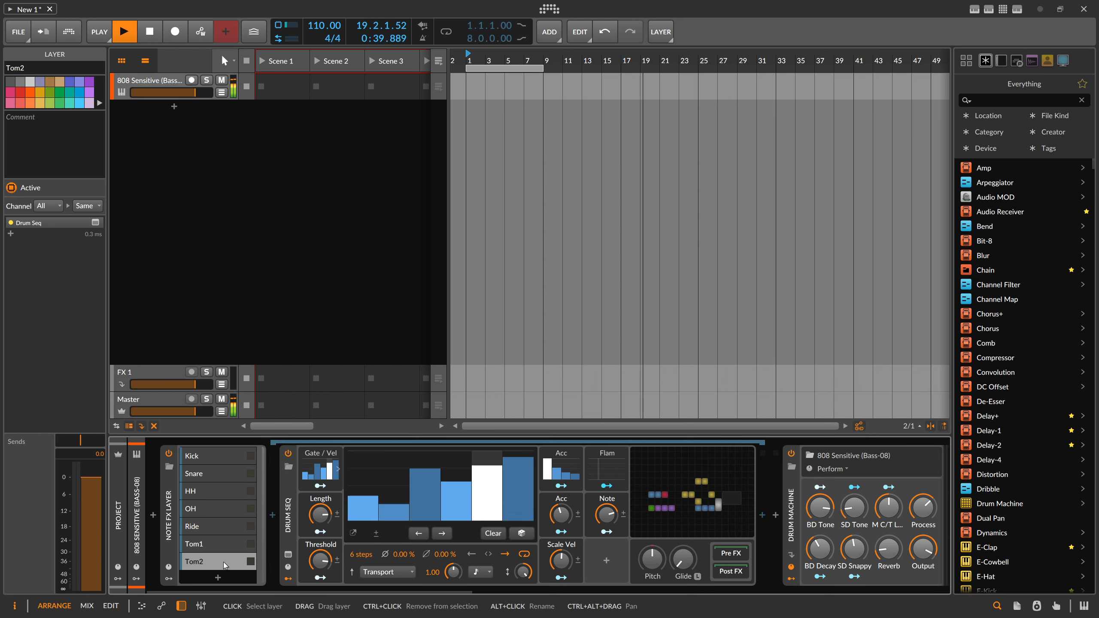
click(223, 562)
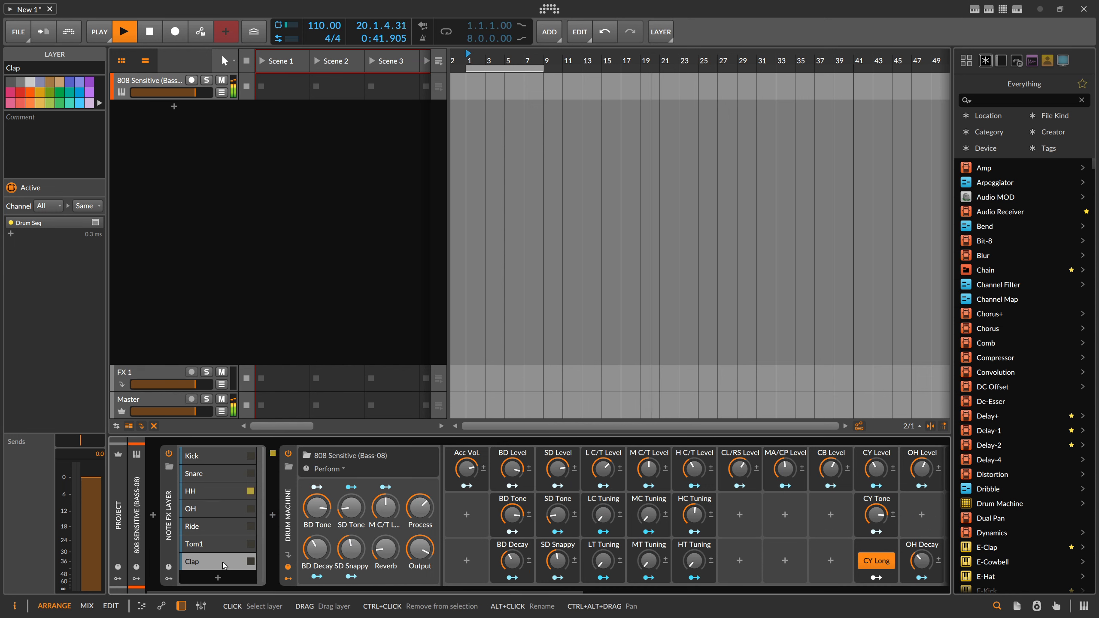
drag(320, 560, 320, 560)
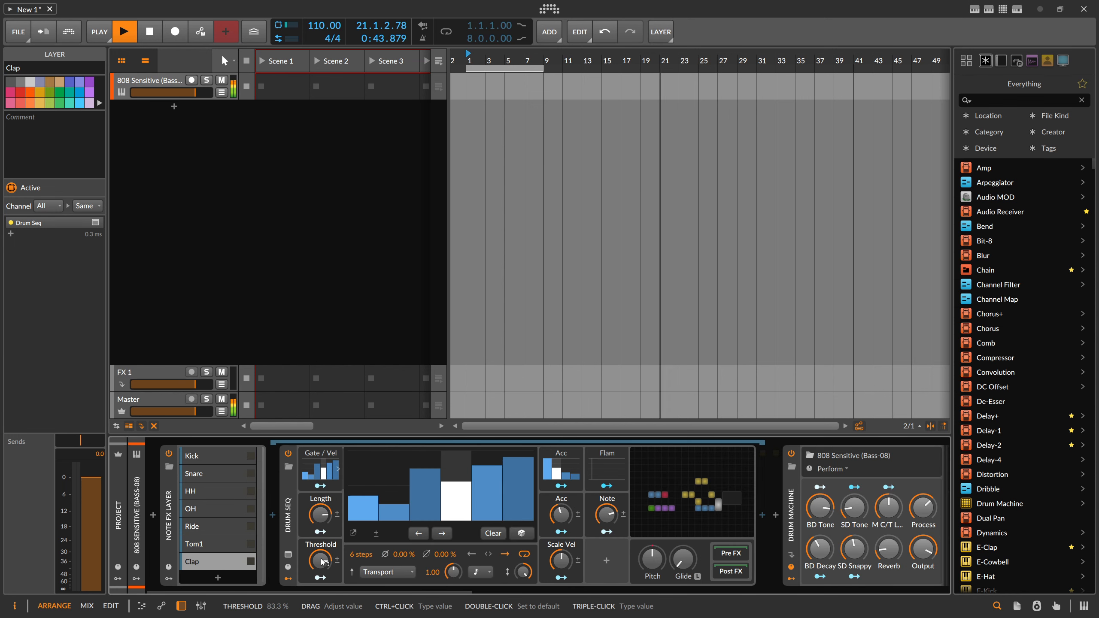
click(220, 559)
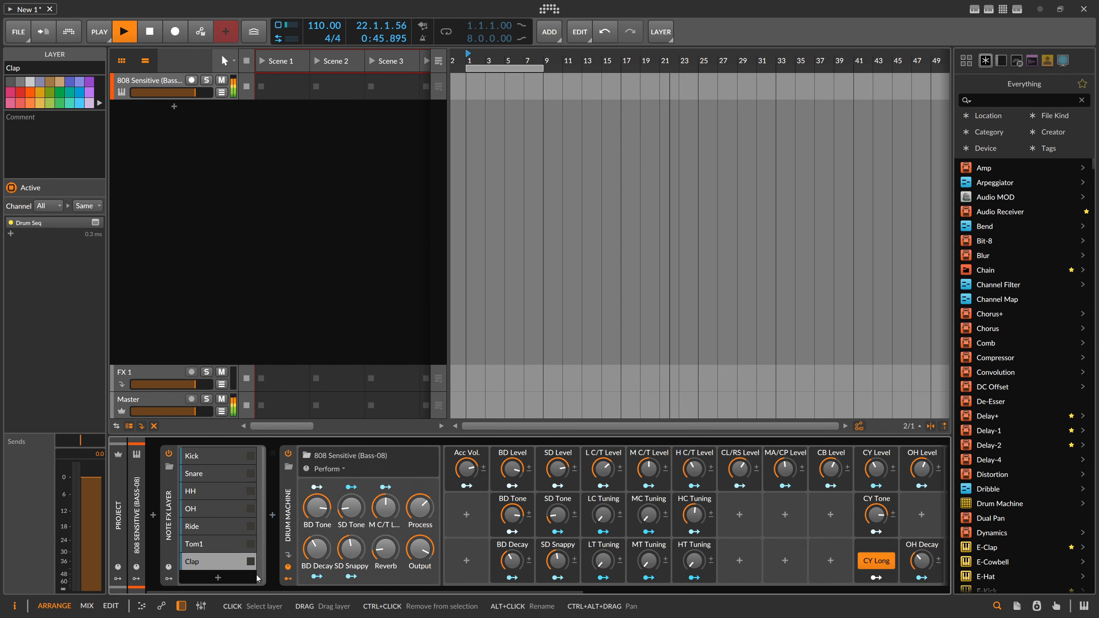
drag(373, 591, 800, 598)
key(space)
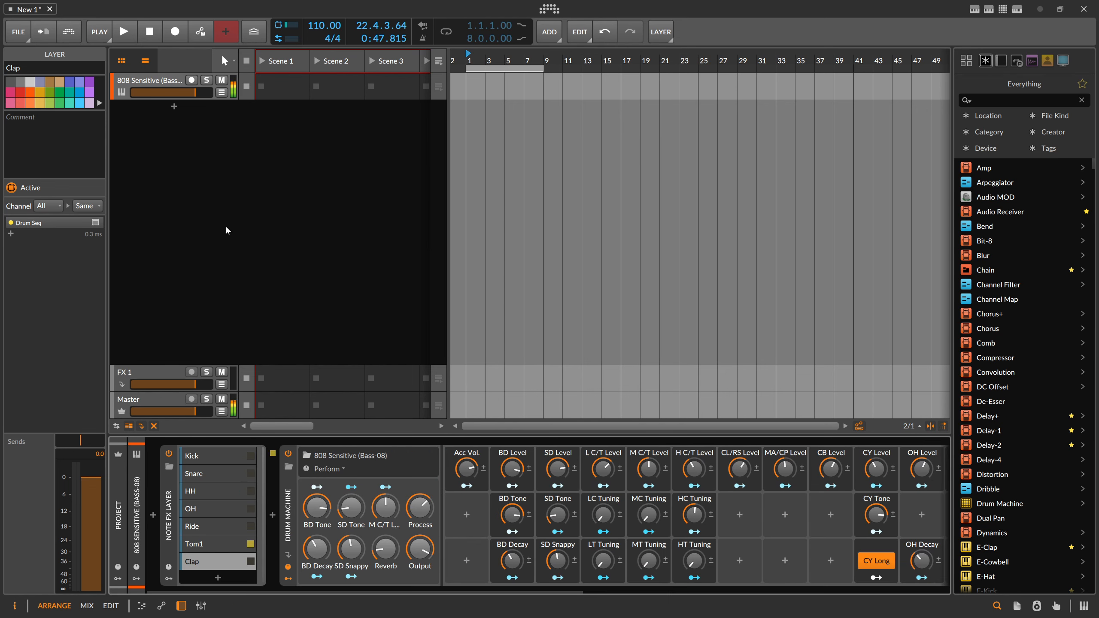
Add an instrument track and set its note input to the Note FX Layer of the 808 Sensitive (Bass-08) track
right_click(173, 146)
click(177, 154)
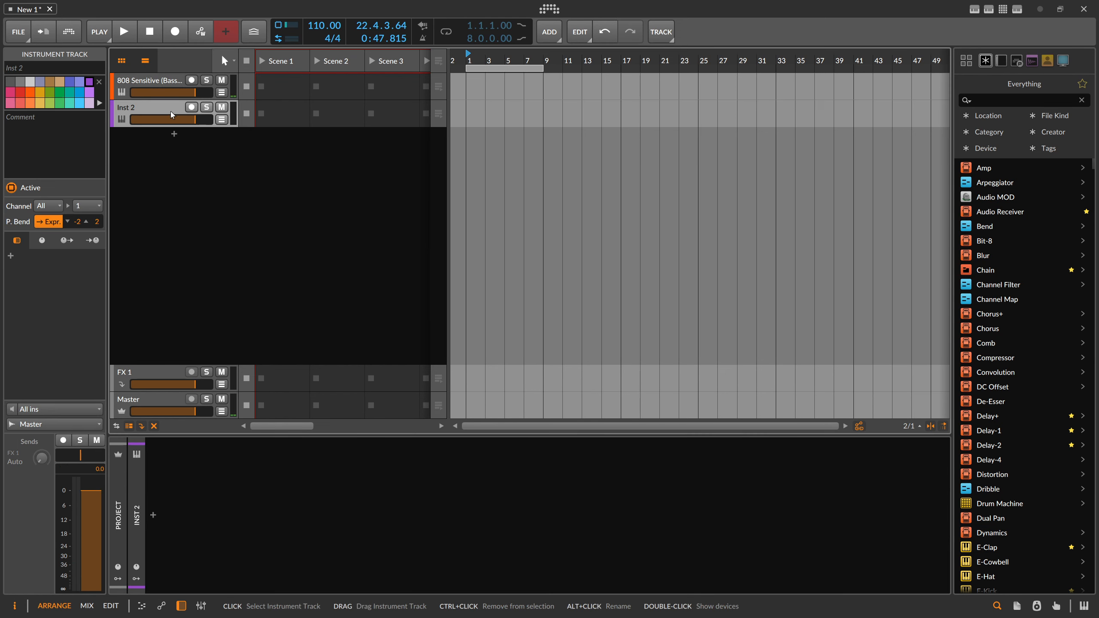
click(65, 412)
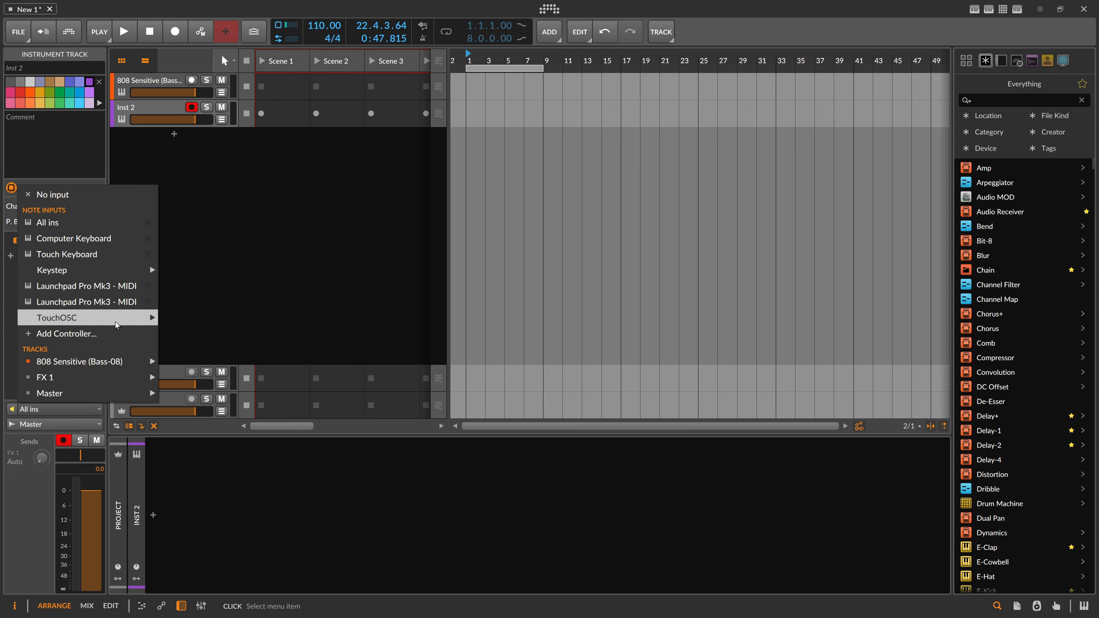
mouse_move(109, 367)
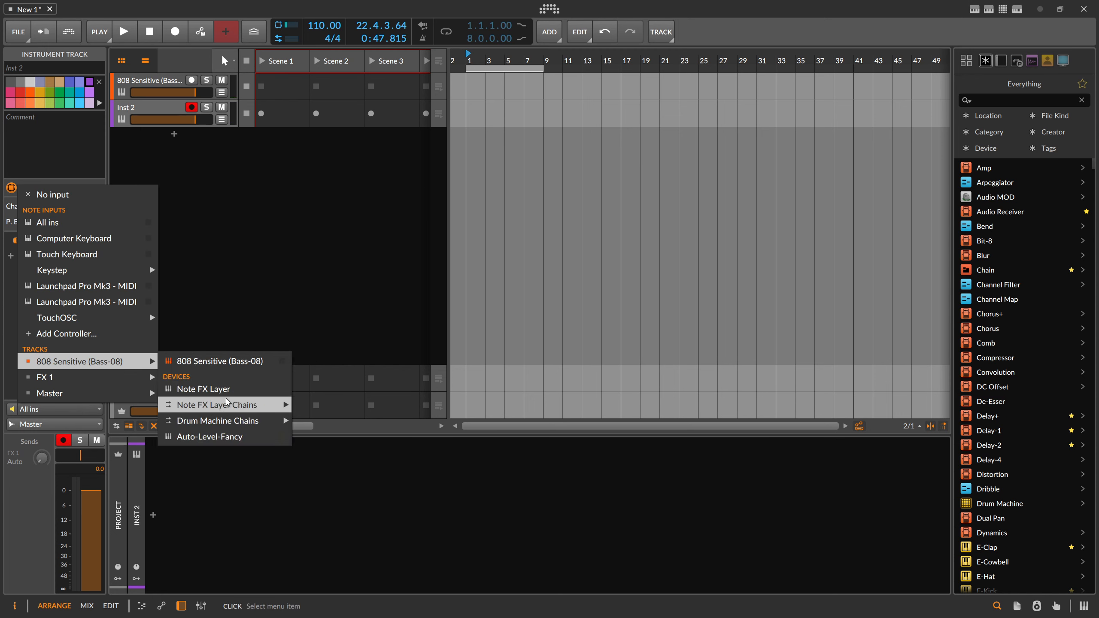
click(204, 389)
Record the generated notes into the new track's Scene 1 slot and examine the recorded notes in the detail editor
click(263, 114)
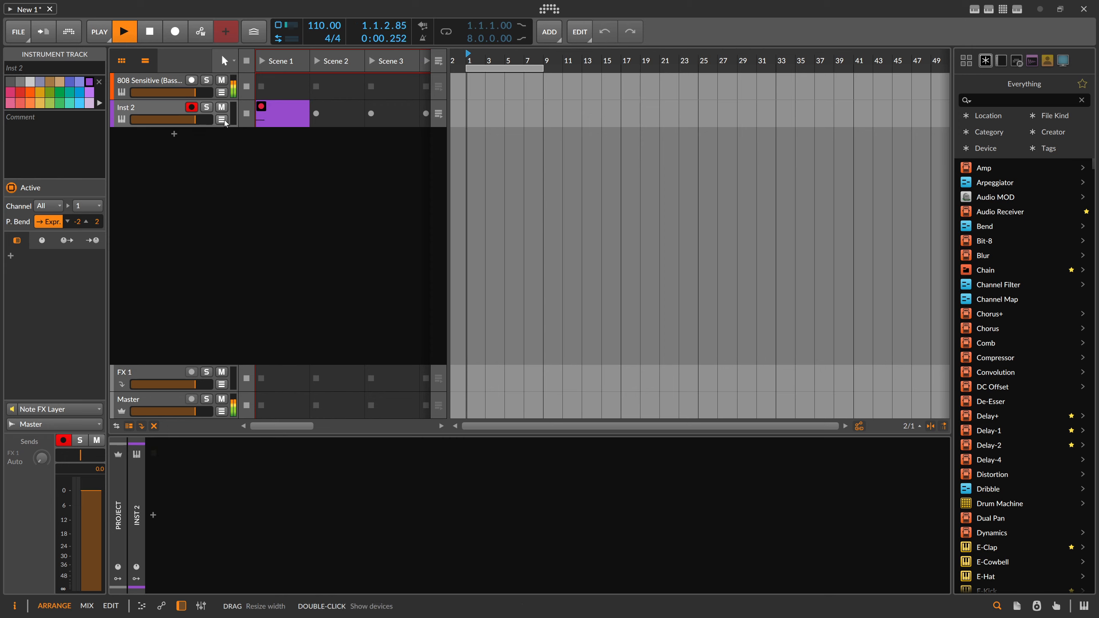
double_click(284, 118)
drag(334, 64, 281, 157)
drag(459, 76, 460, 84)
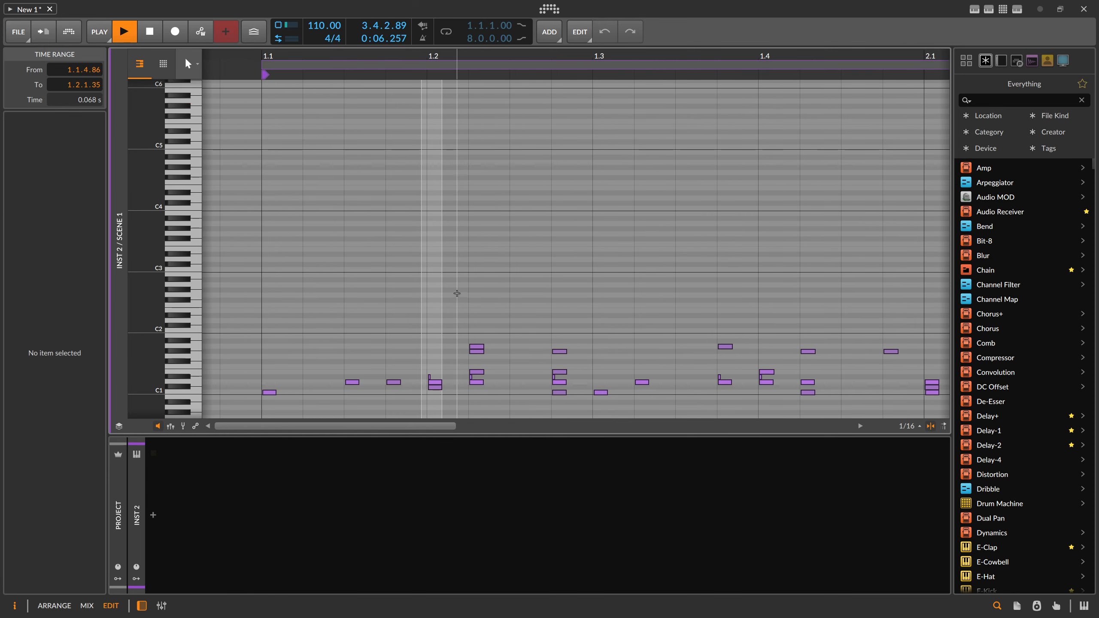
drag(457, 294, 509, 412)
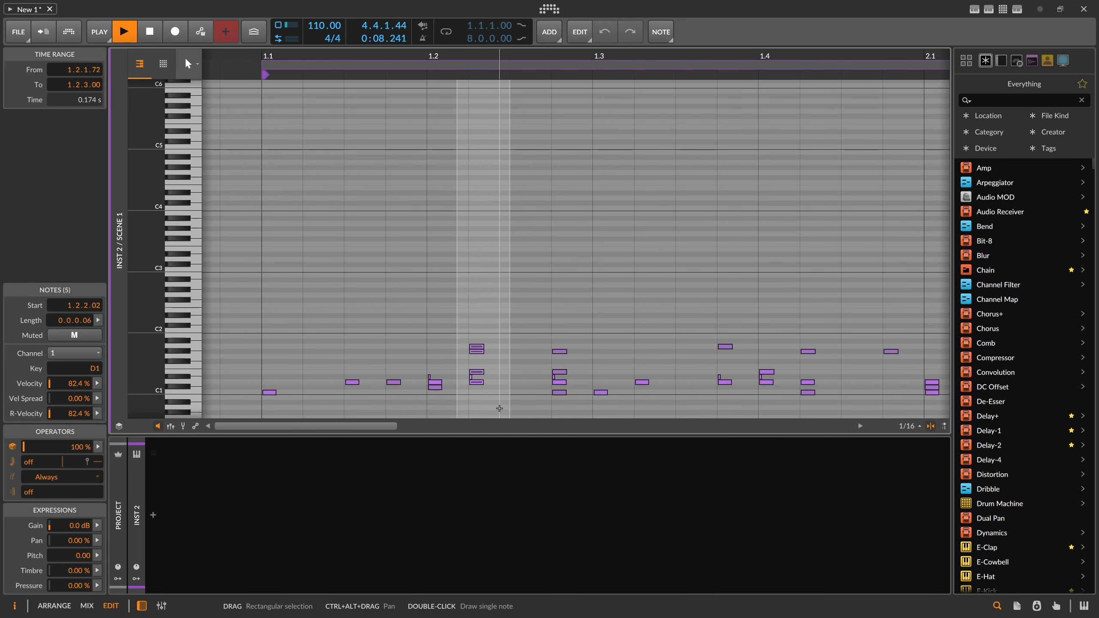
drag(384, 69, 313, 57)
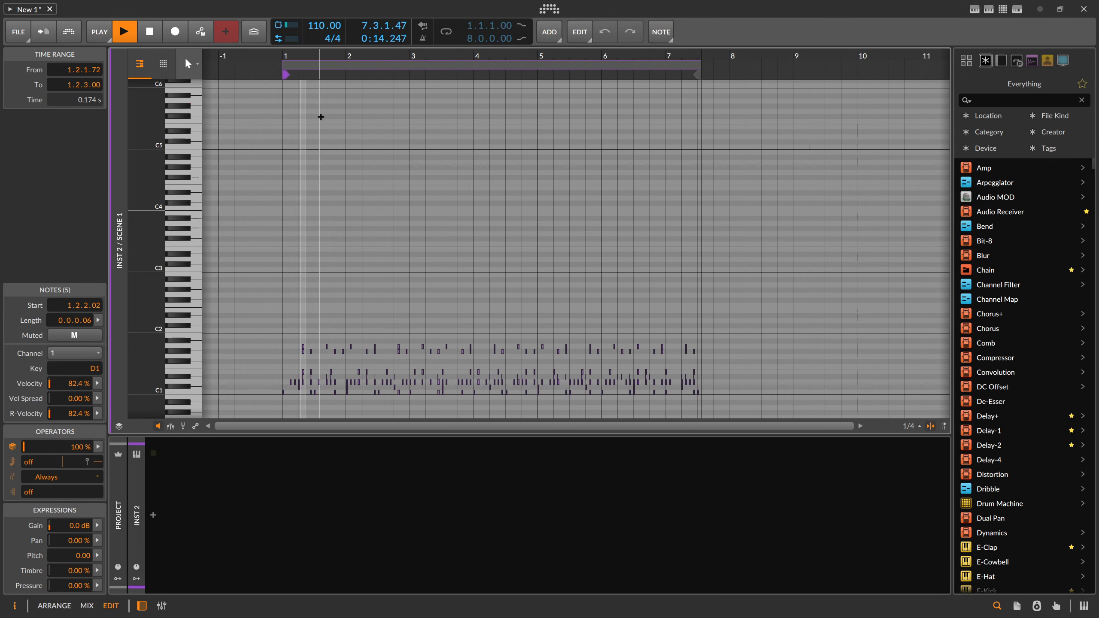
key(Tab)
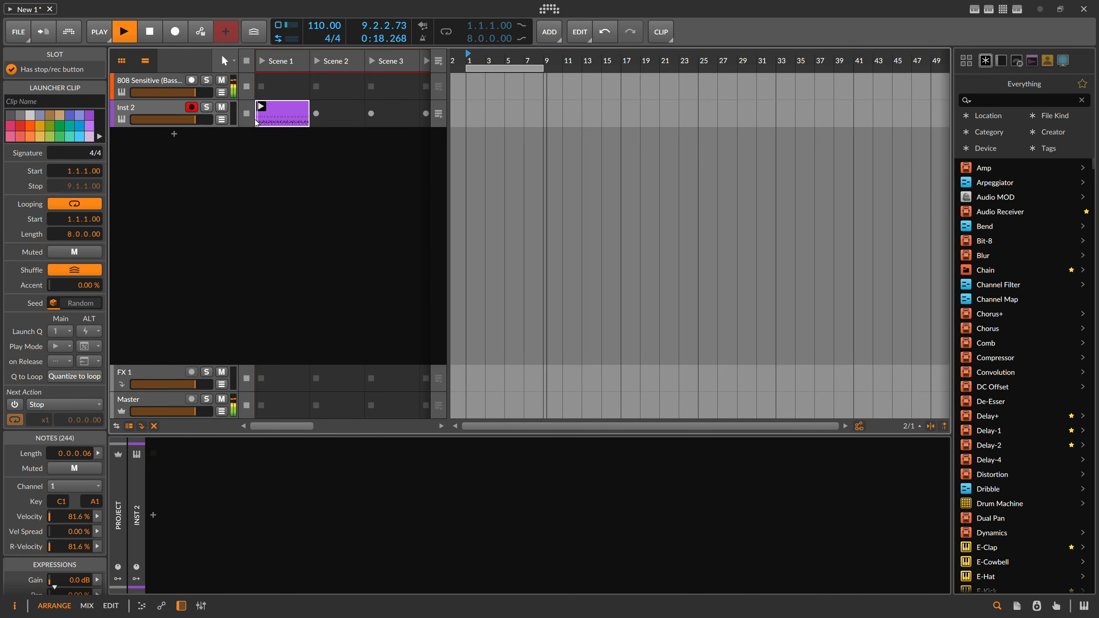
Stop recording, move the clip to the 808 Sensitive track's Scene 1 slot and disable that track's Note FX Layer
click(248, 115)
drag(278, 110, 279, 86)
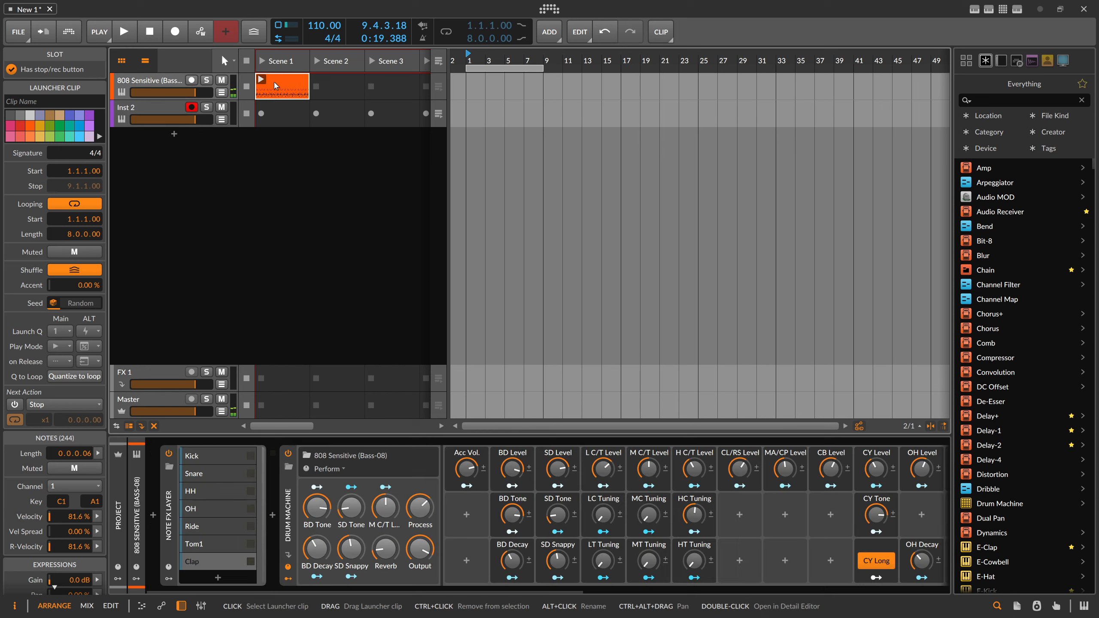
click(180, 88)
click(189, 449)
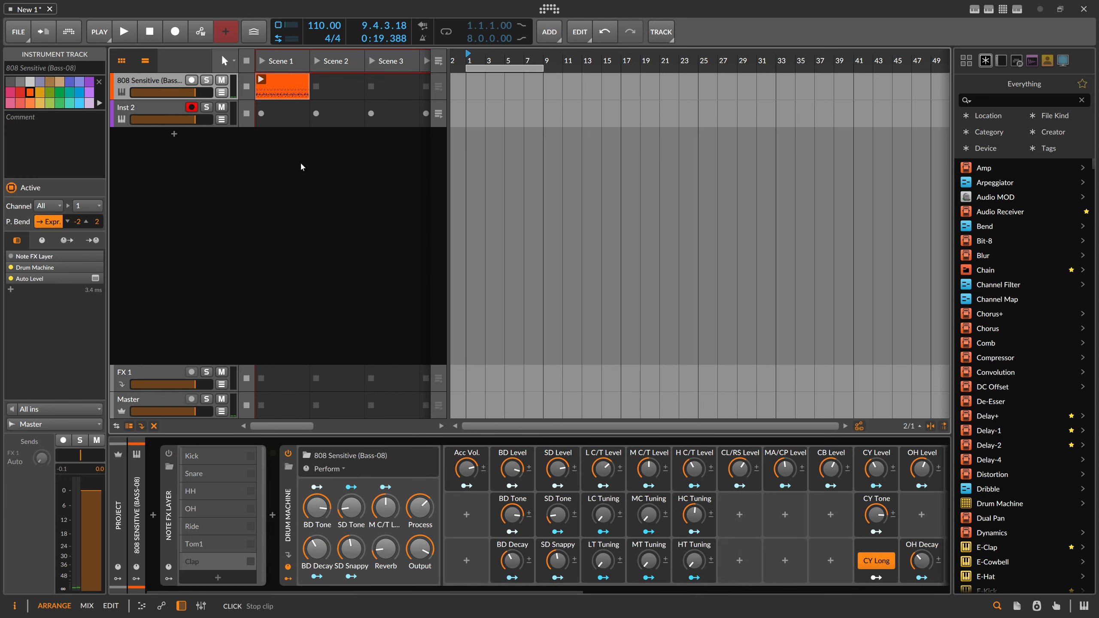
Play back the recorded clip on the 808 Sensitive track, stop playback and delete the clip
click(261, 80)
click(287, 89)
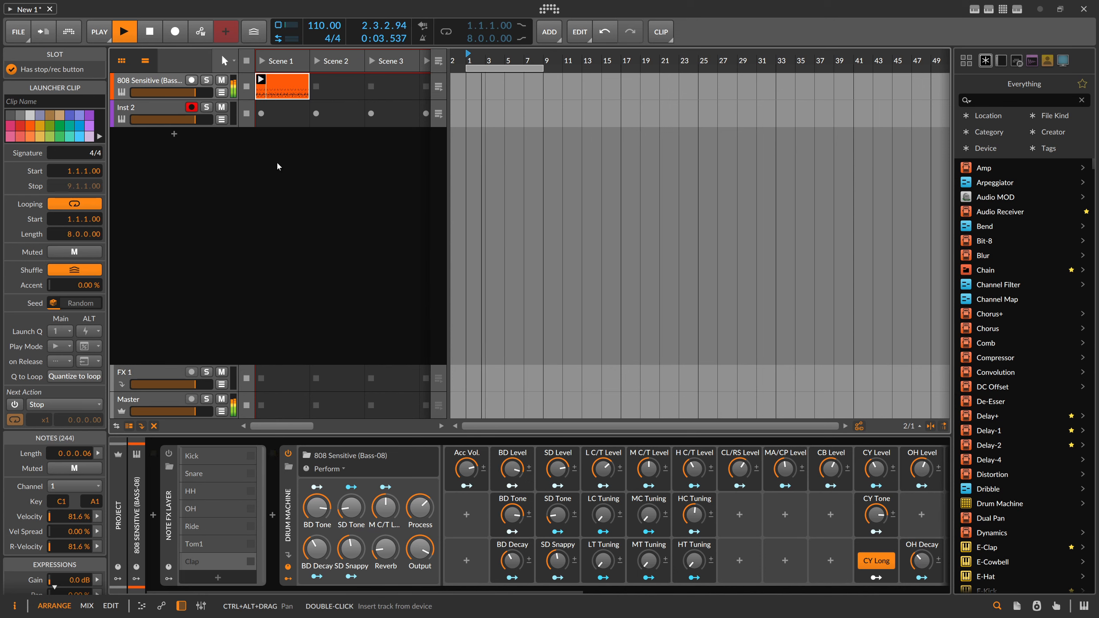
mouse_move(303, 590)
mouse_down()
mouse_move(655, 600)
mouse_move(298, 586)
mouse_up()
key(space)
key(Delete)
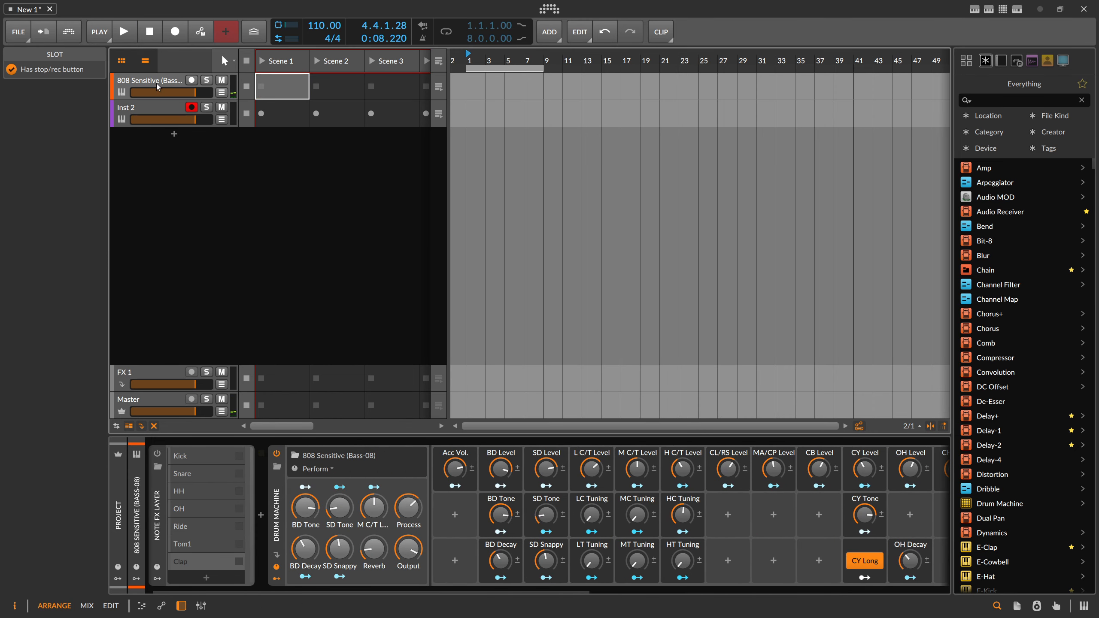
Re-enable the Note FX Layer on the 808 Sensitive track and select its Kick layer
click(156, 82)
drag(242, 593, 227, 592)
click(169, 454)
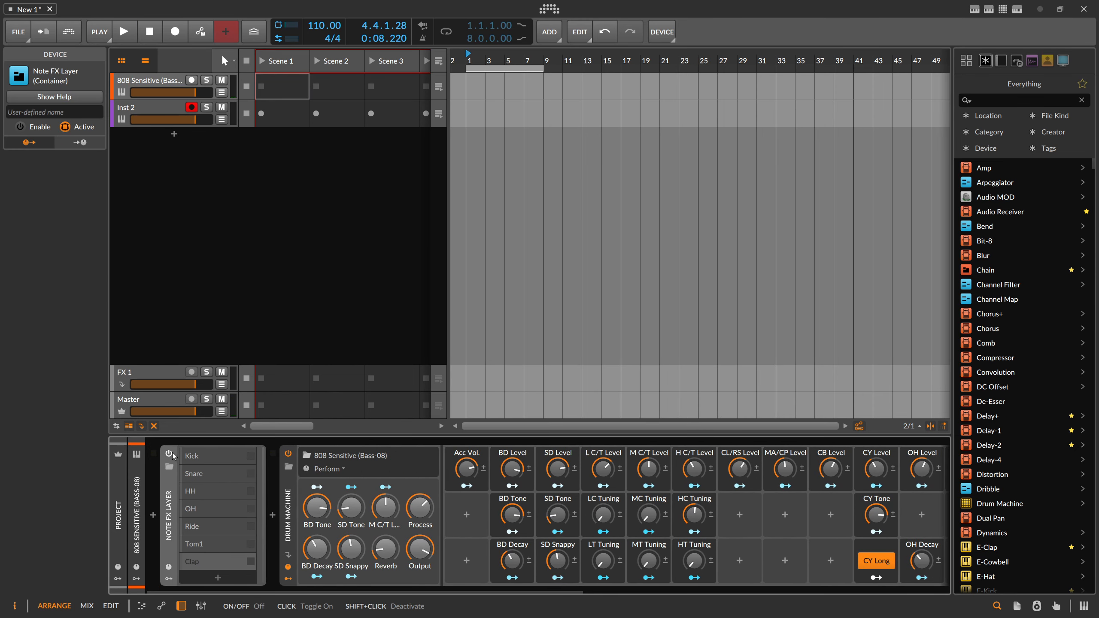
click(199, 457)
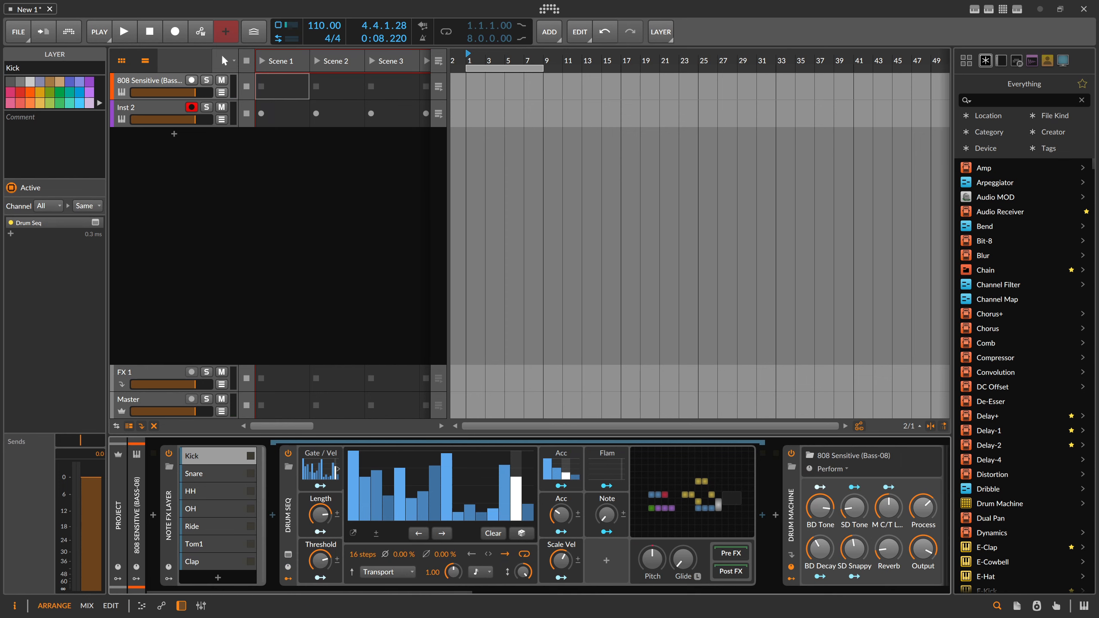
Switch to the web browser and read through the README on the DrumBrain GitHub page
key(alt+Tab)
scroll(319, 337, up, 5)
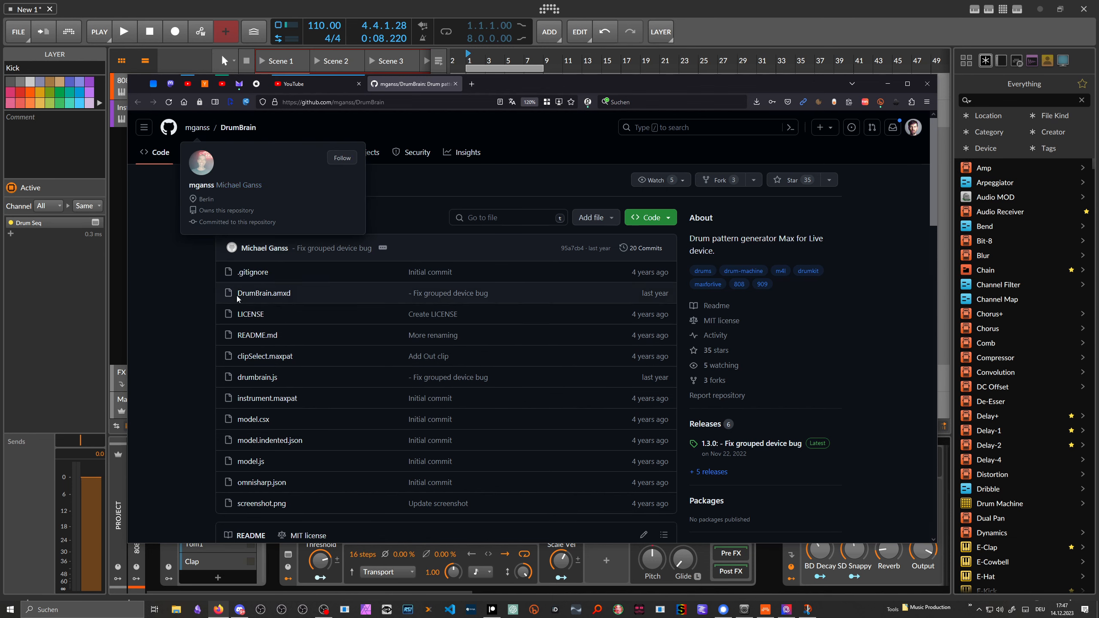
scroll(228, 326, down, 10)
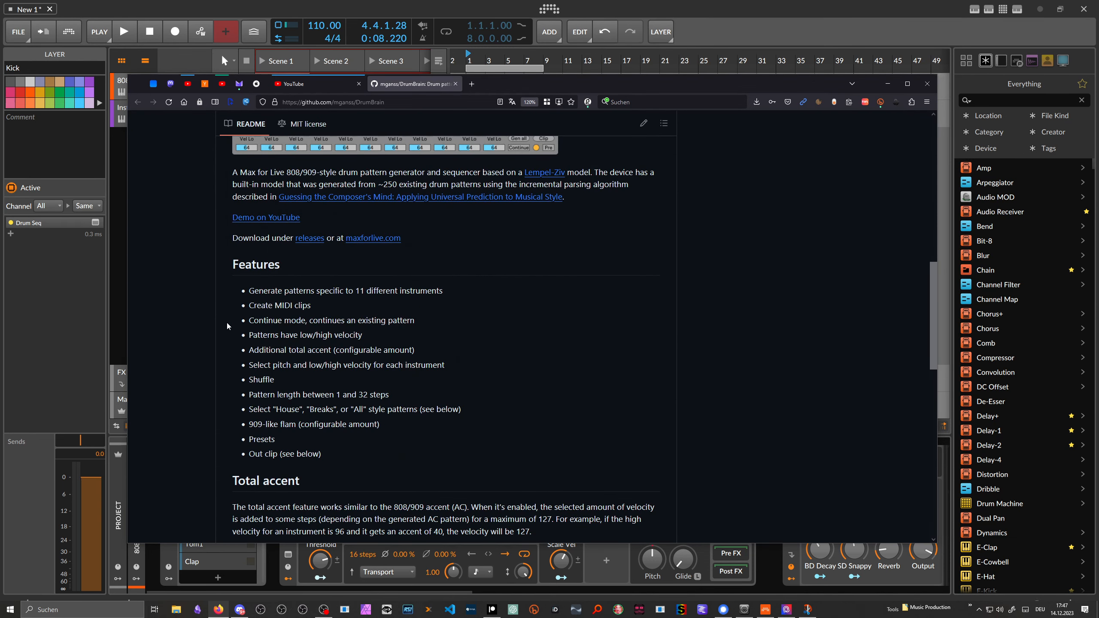
scroll(226, 321, down, 15)
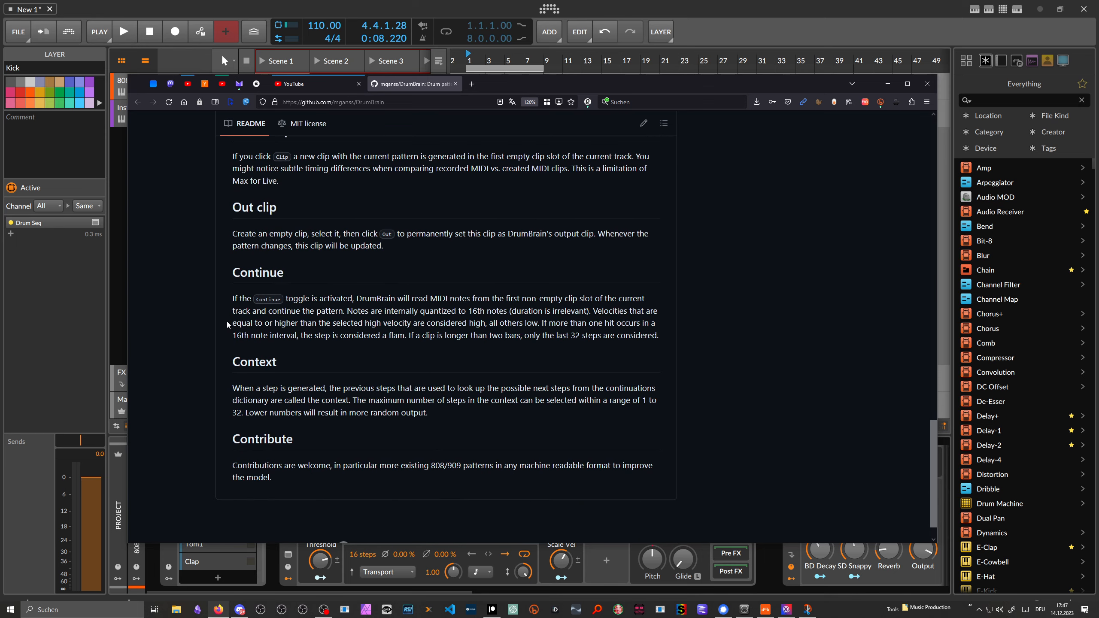
Return to Bitwig Studio and browse the Note Grid presets for the Kick layer's Drum Seq device without replacing it
scroll(227, 321, up, 20)
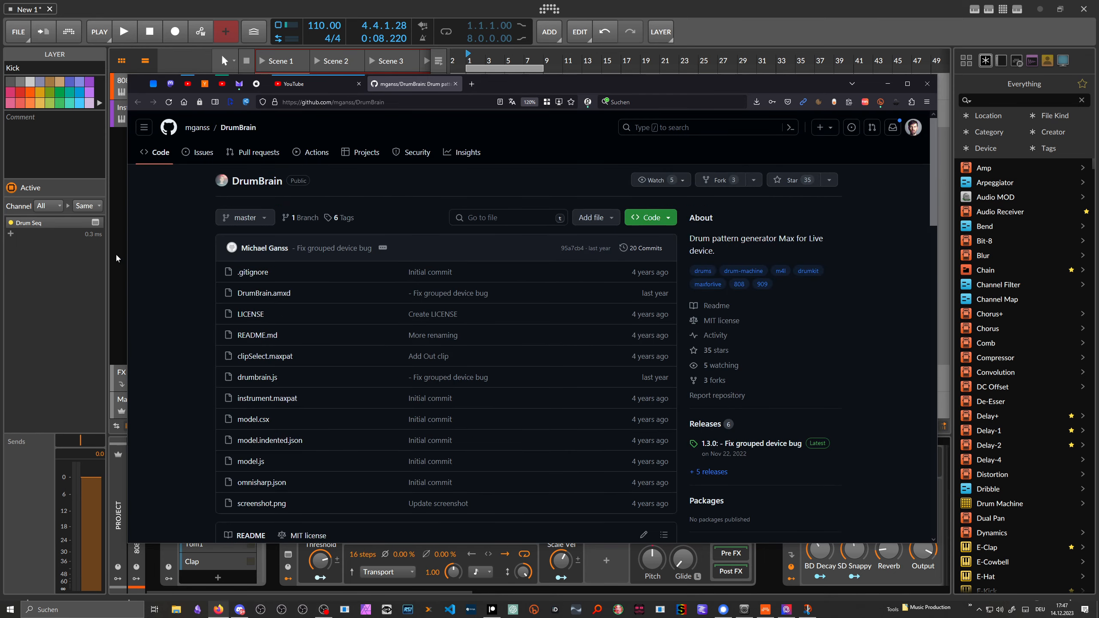
click(116, 256)
click(207, 473)
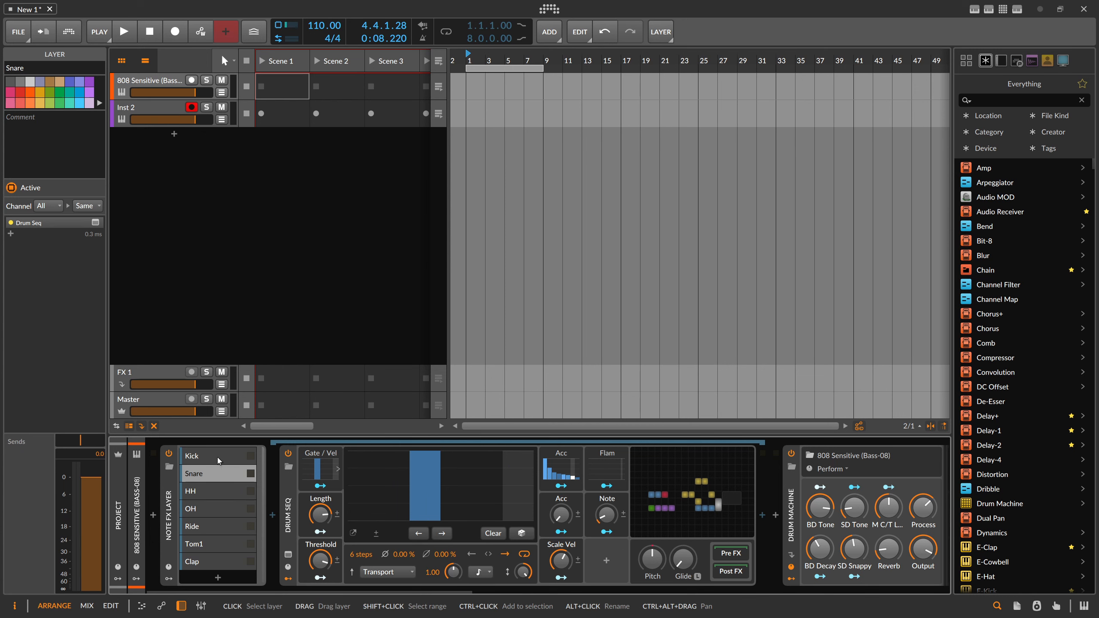
click(218, 459)
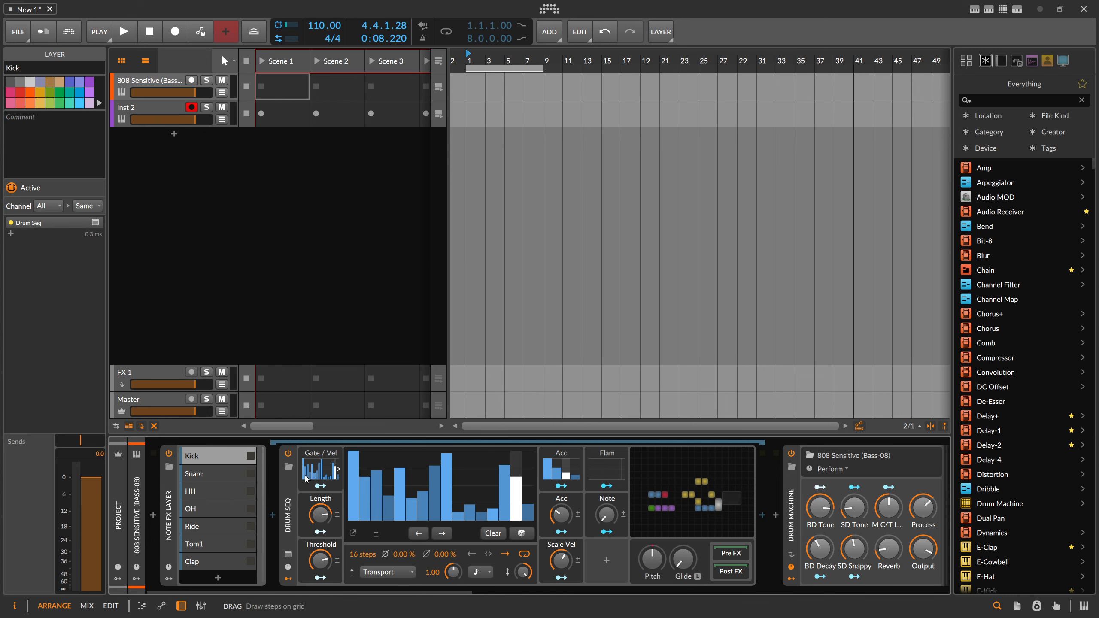
click(288, 466)
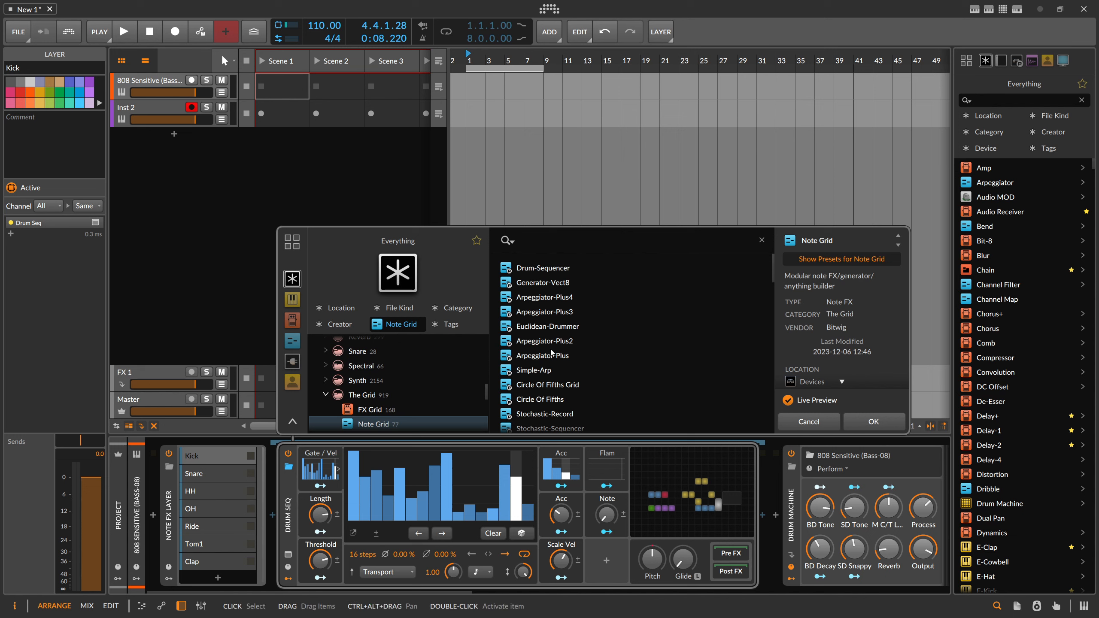
click(794, 420)
Add a new instrument track below Inst 2 with the Step Sequencer v2 preset
click(184, 151)
click(174, 137)
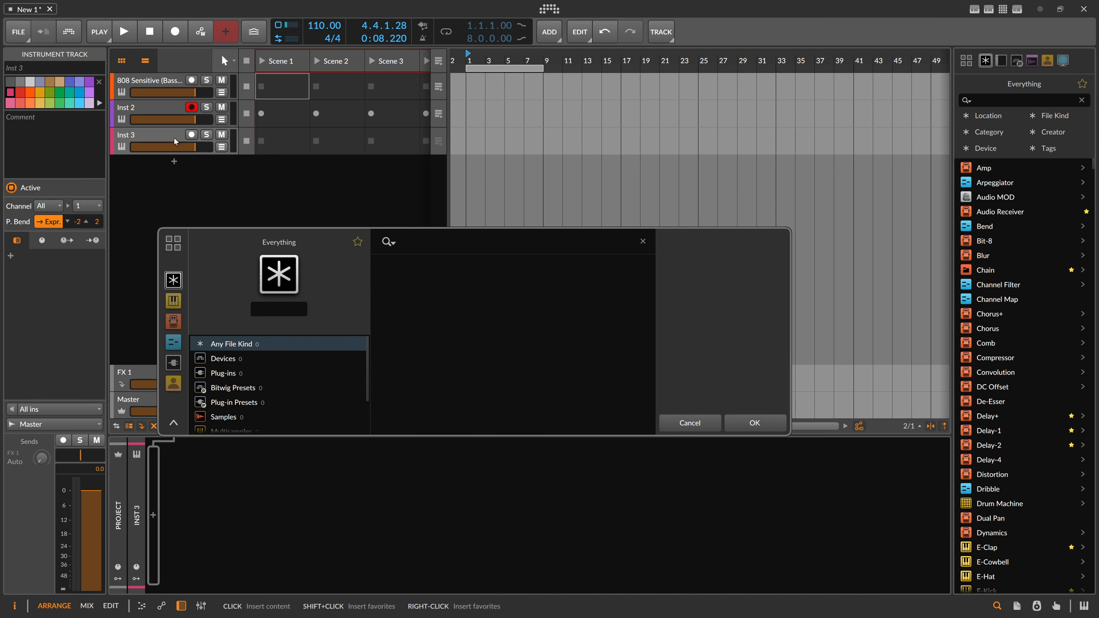
text(seq)
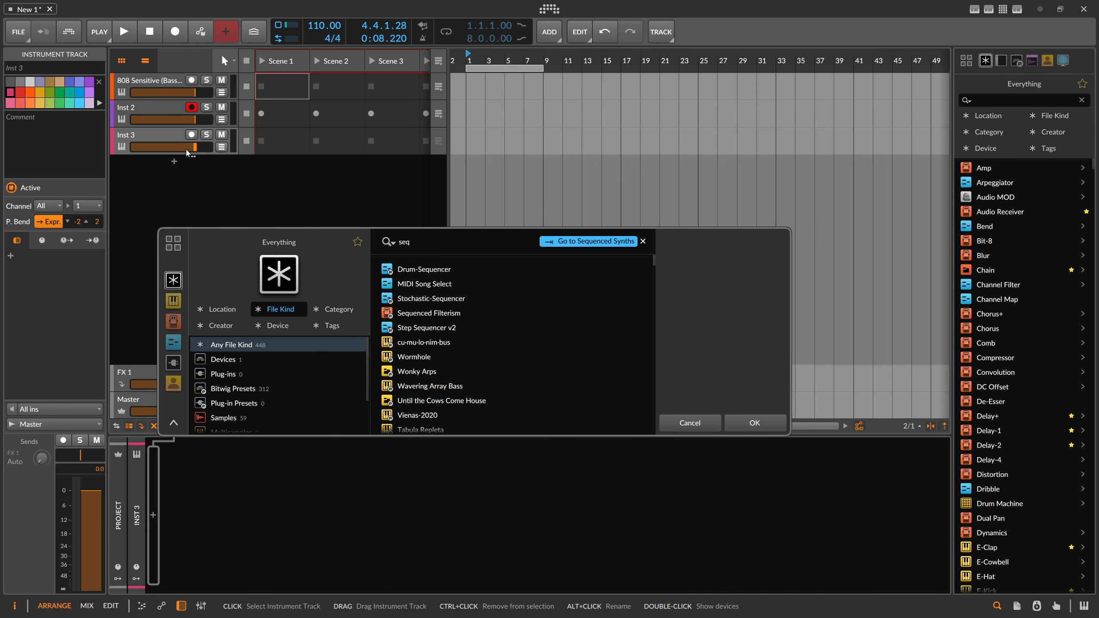
text(uencer)
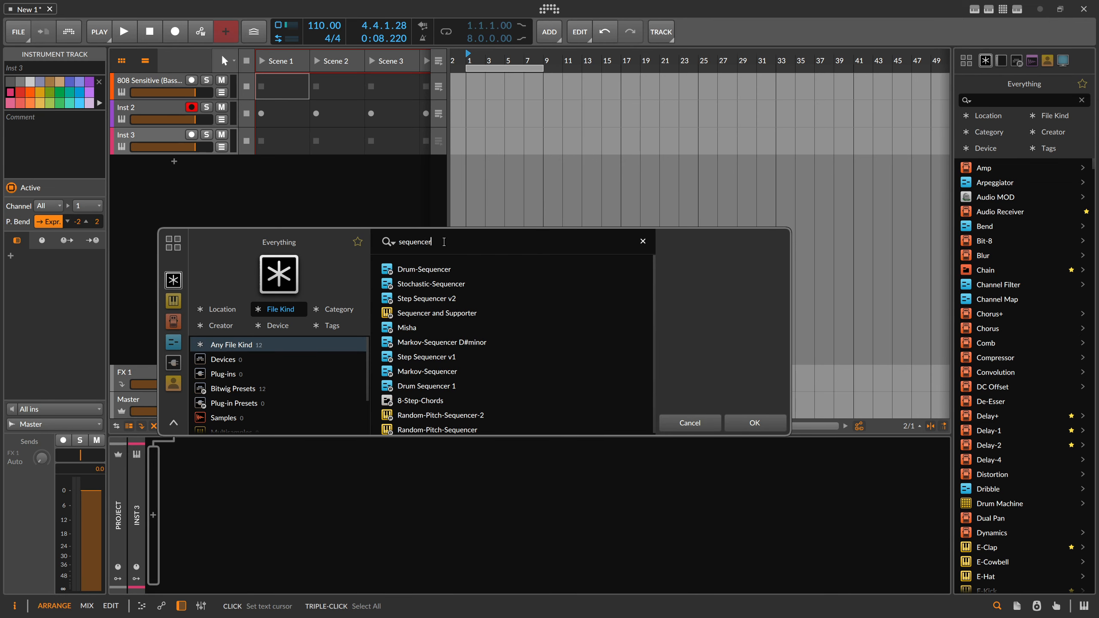
double_click(427, 304)
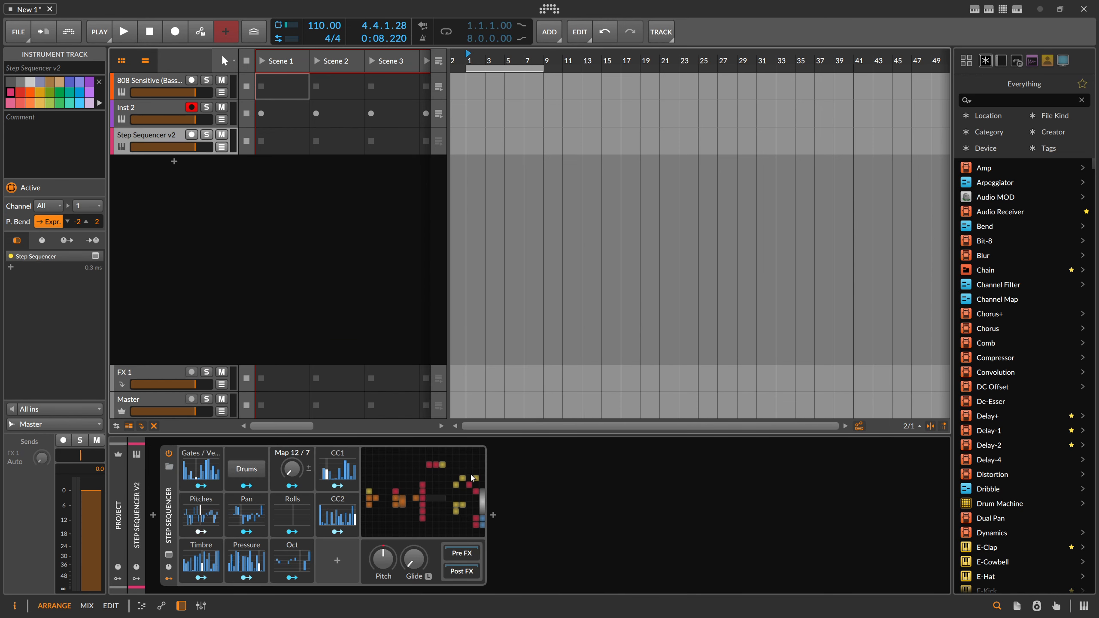
Insert a Polymer synth after the Step Sequencer and load the CheckedOut wavetable from the AAA Polarity-WT category
click(493, 515)
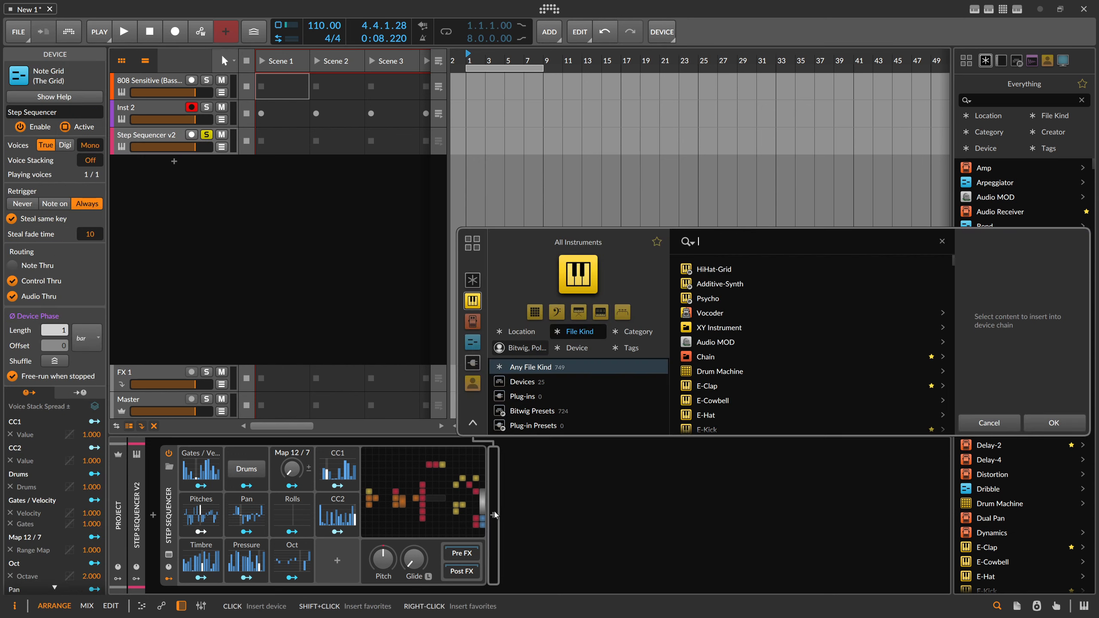
text(polymer)
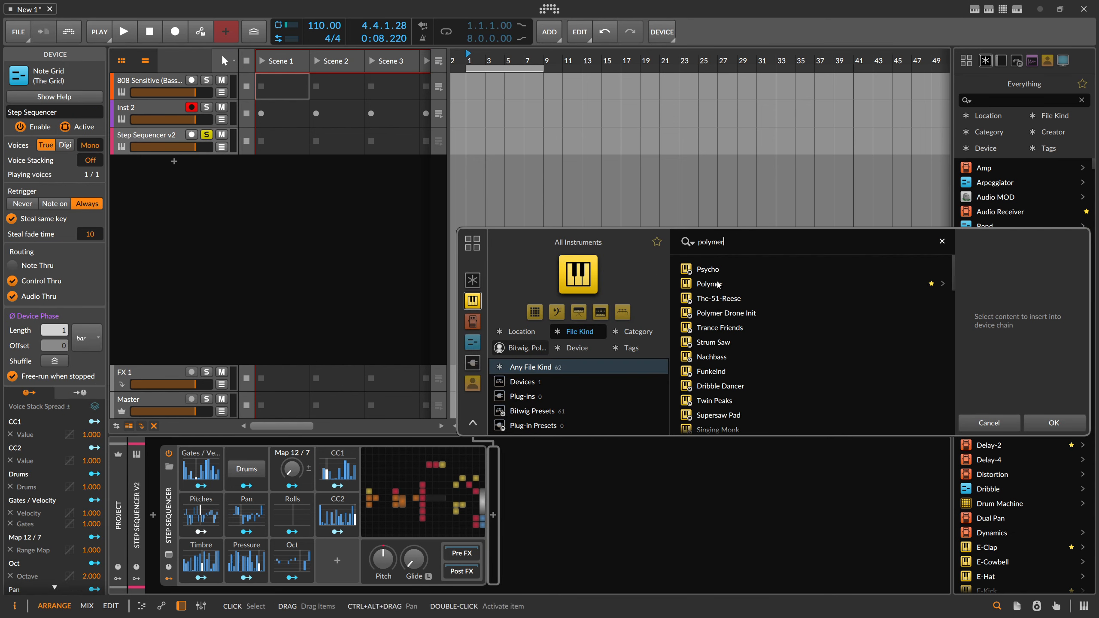
double_click(719, 284)
scroll(520, 578, right, 2)
click(597, 461)
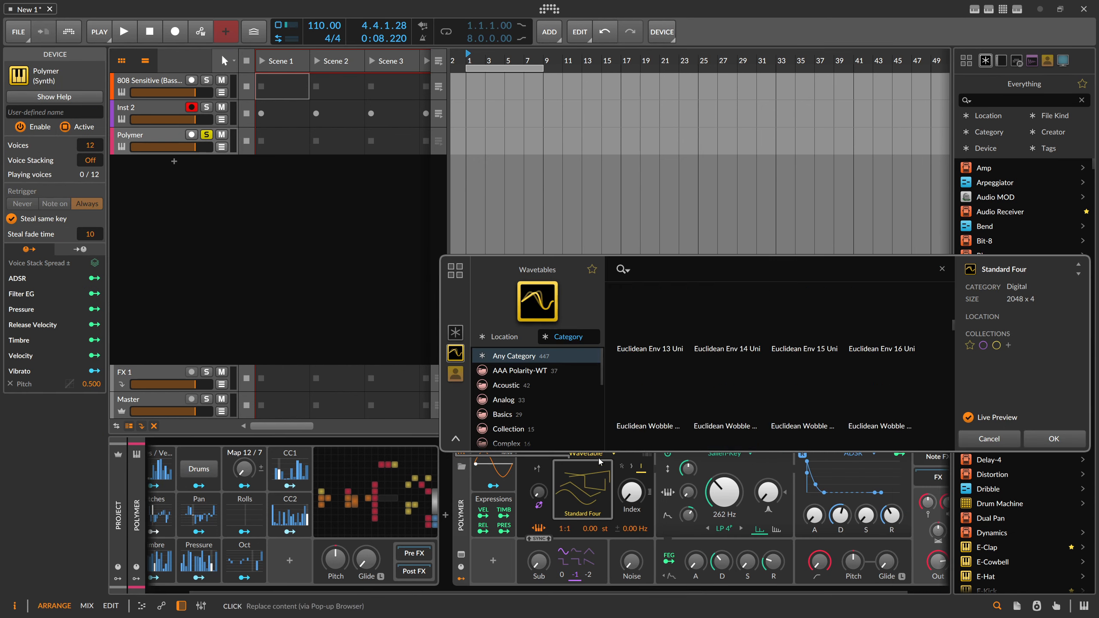
click(526, 371)
double_click(650, 393)
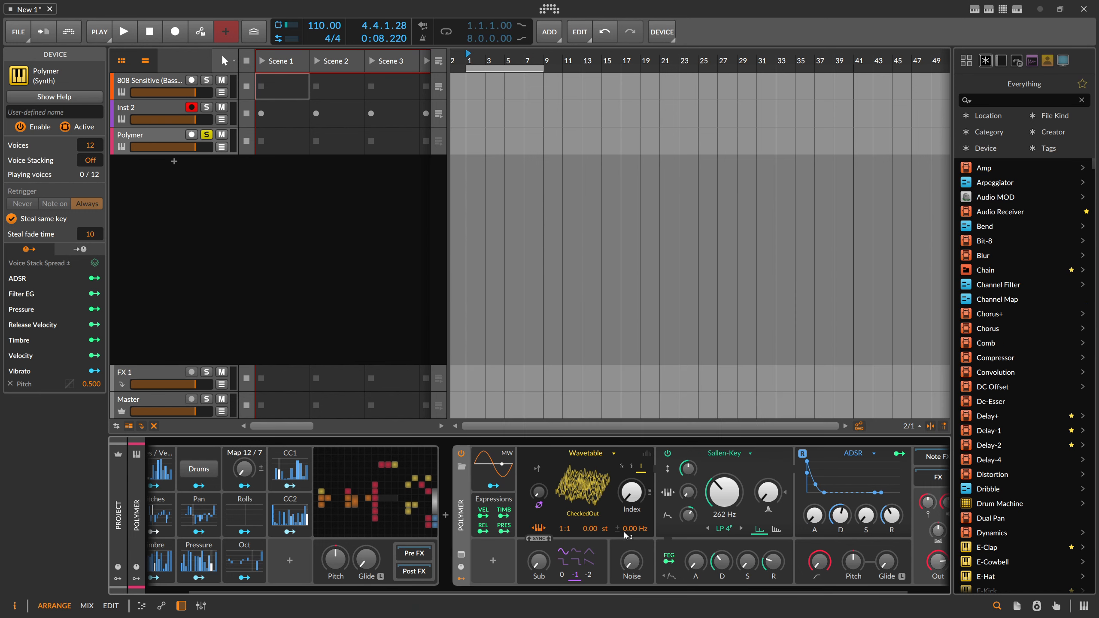
Modulate Polymer's wavetable Index with Timbre at 1.000 and the filter's Freq Mod with Pressure at 0.473
click(504, 514)
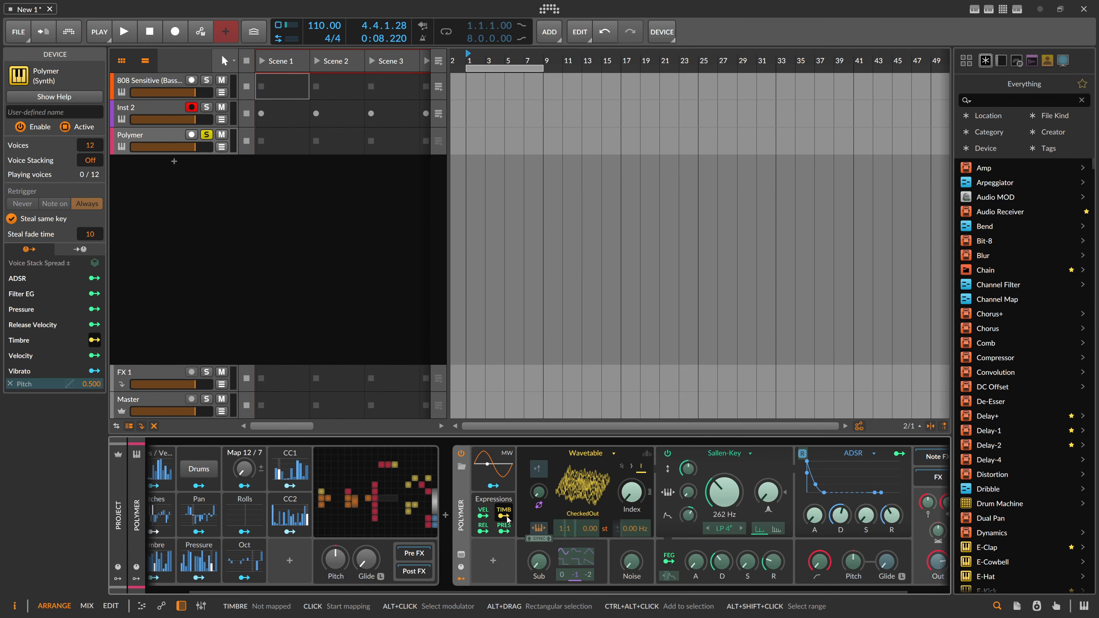
drag(632, 493, 632, 425)
click(505, 530)
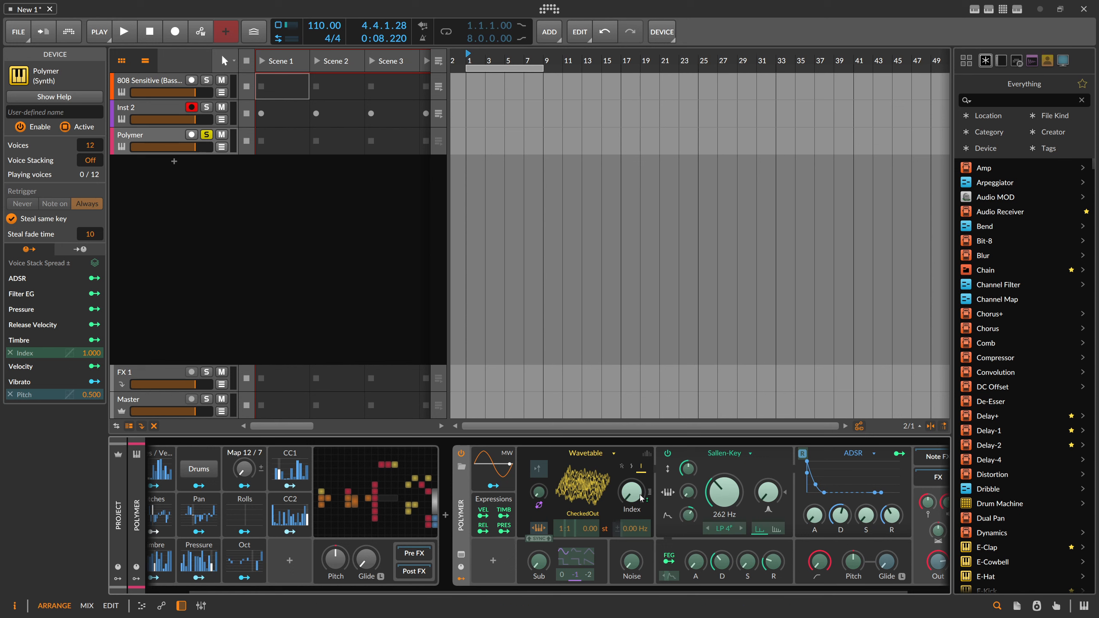
mouse_move(689, 524)
mouse_down()
mouse_move(693, 532)
mouse_move(689, 509)
mouse_up()
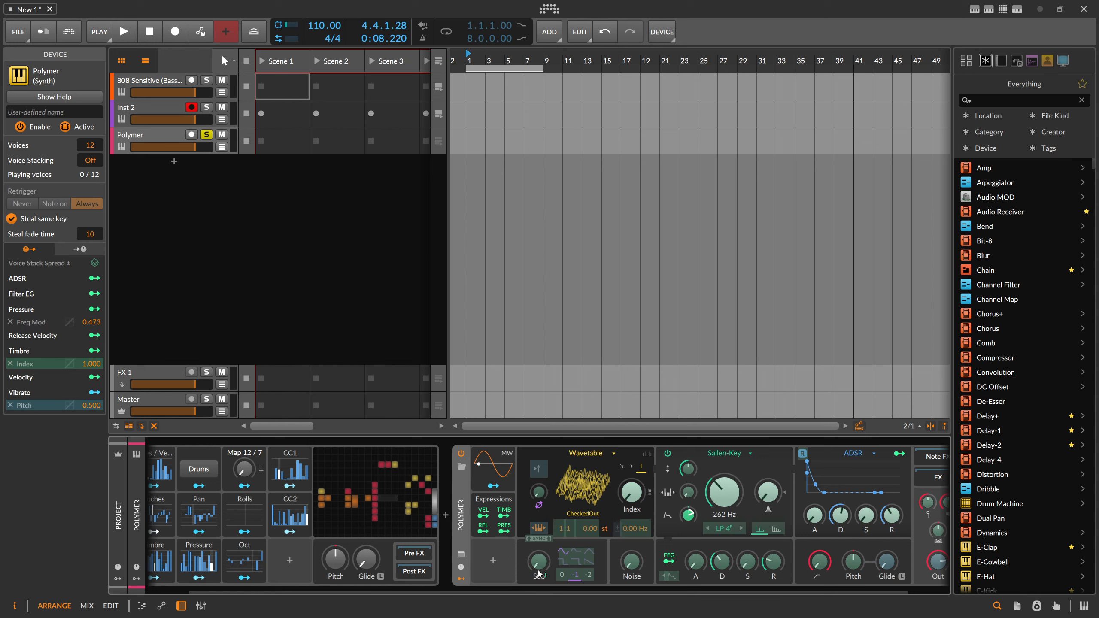
click(503, 531)
Shorten the Step Sequencer's Pitches sequence to 5 steps and randomize its values
drag(485, 592, 435, 591)
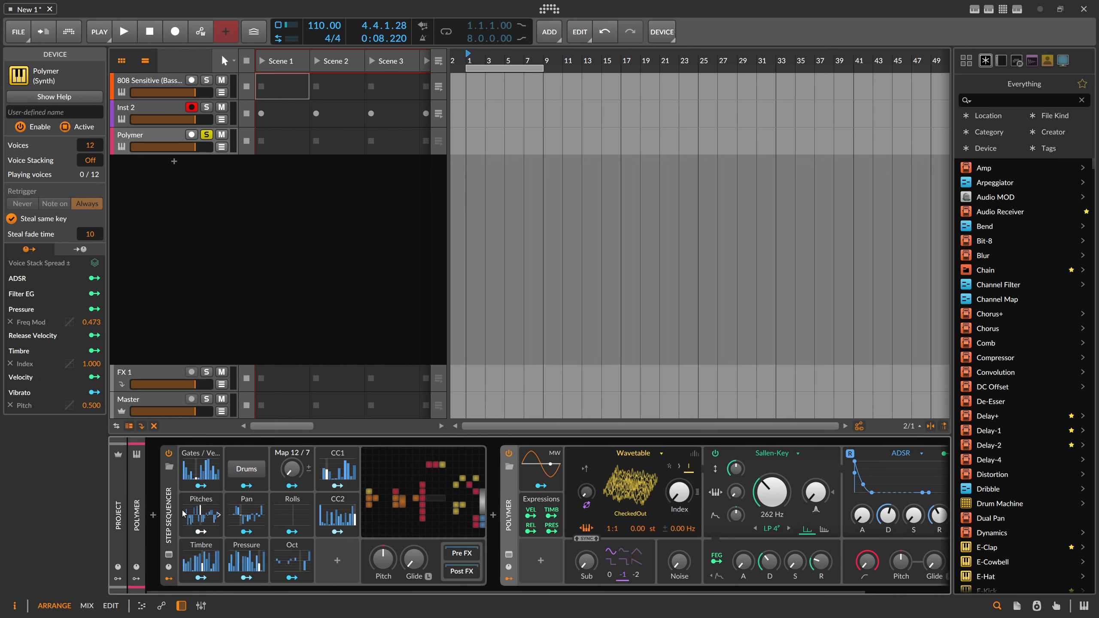
click(204, 504)
drag(250, 554, 250, 596)
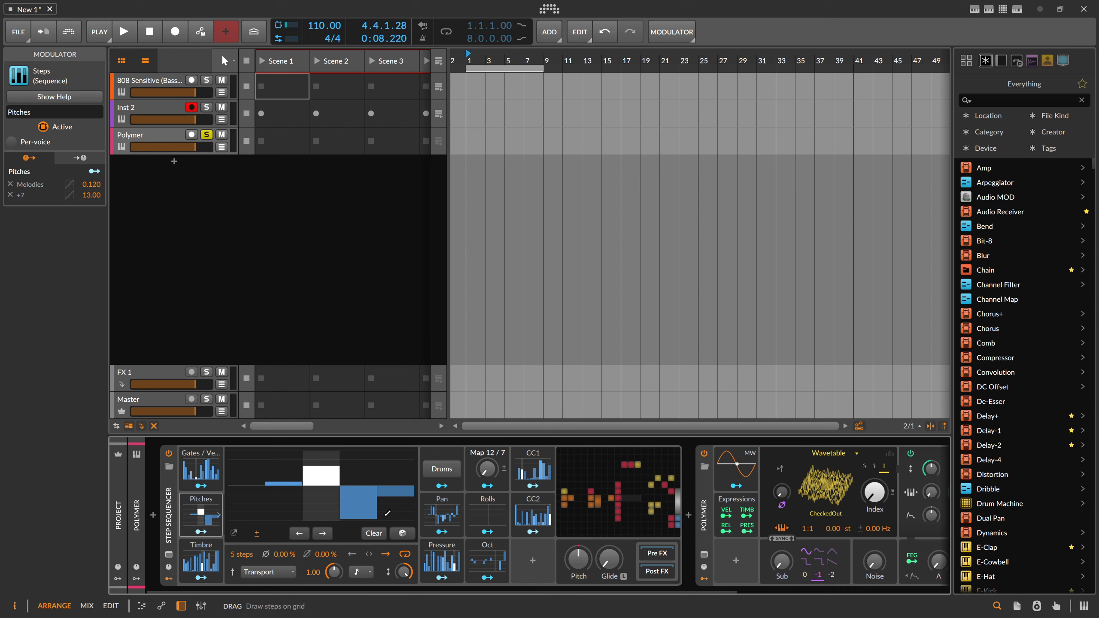
click(403, 533)
click(403, 533)
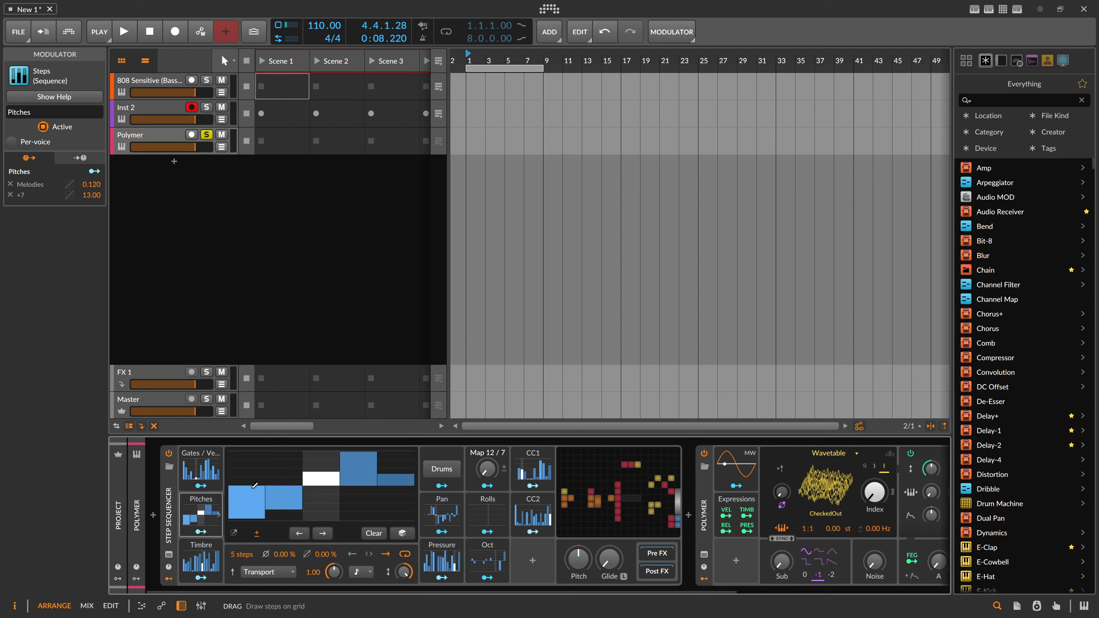
Start playback, set Polymer's sub oscillator to octave 0 and raise the Sub level
click(283, 271)
key(space)
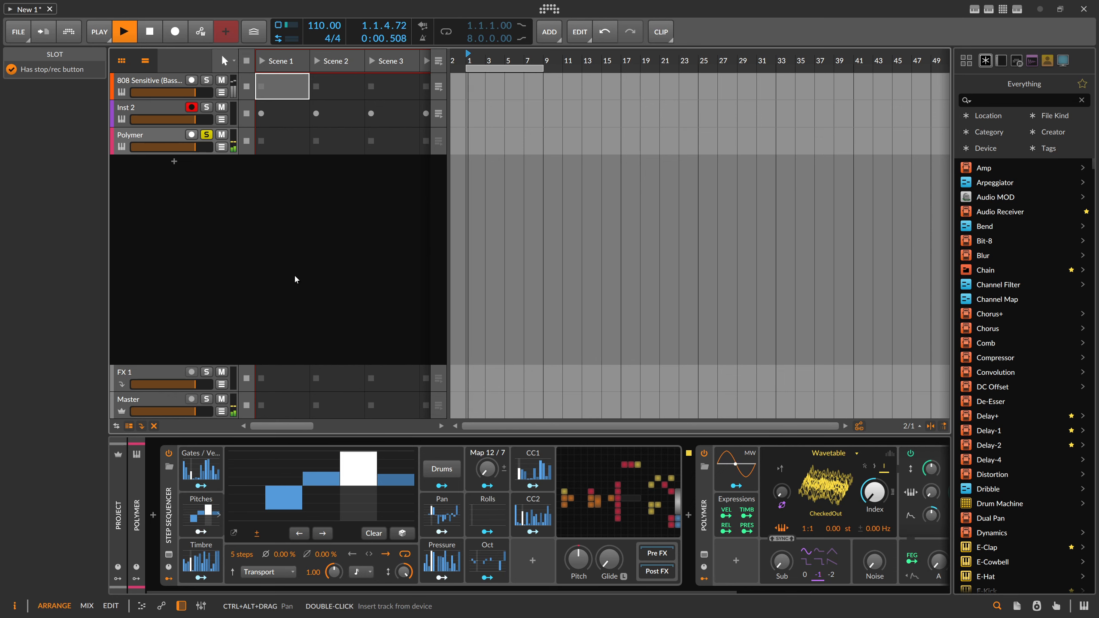
scroll(432, 591, down, 5)
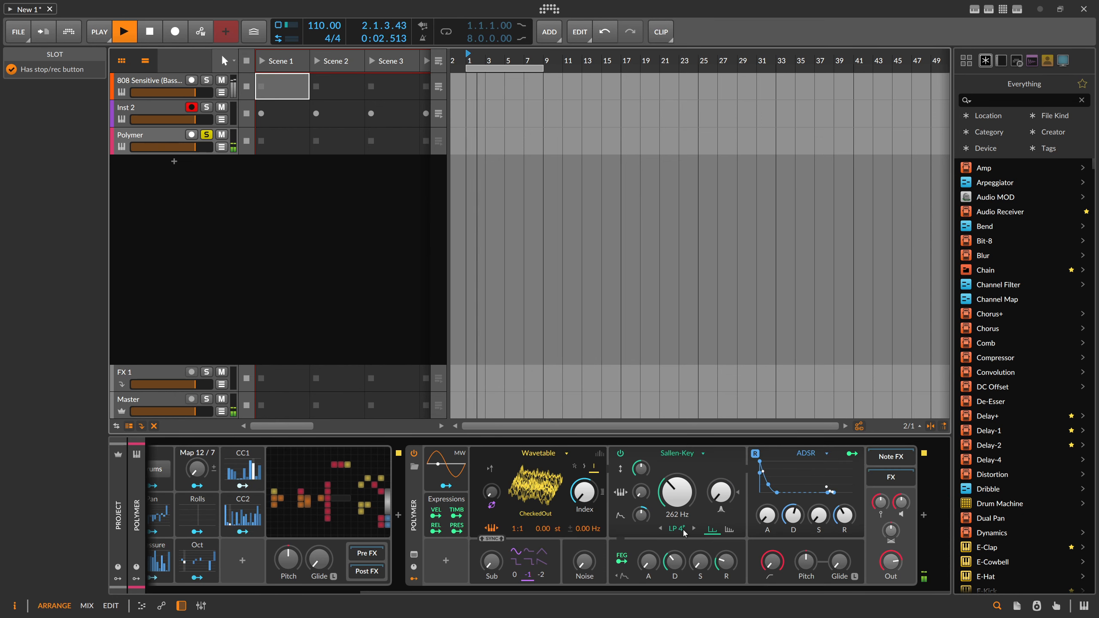
click(515, 563)
click(514, 574)
drag(490, 565, 490, 522)
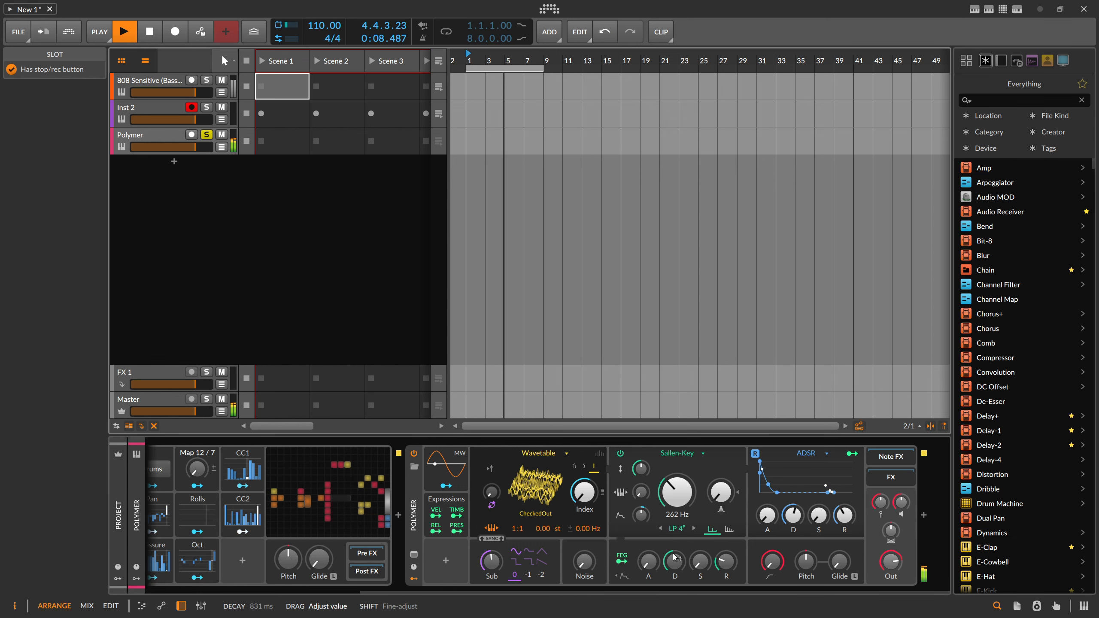
Add a Convolution reverb after Polymer, followed by a Delay-2
click(924, 515)
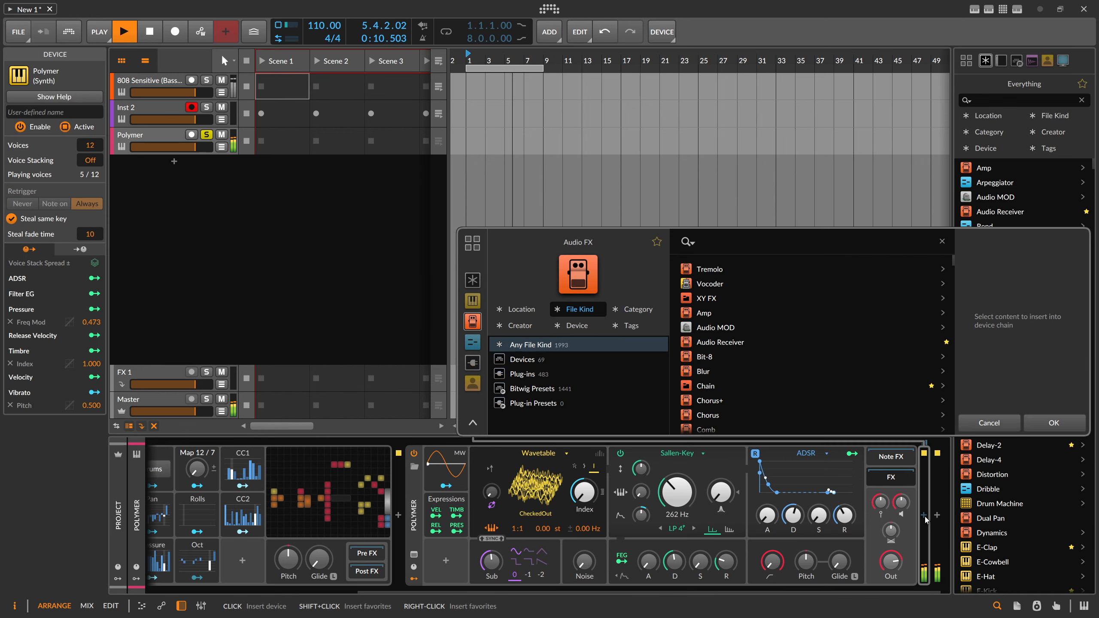
text(conv)
key(Down)
key(Return)
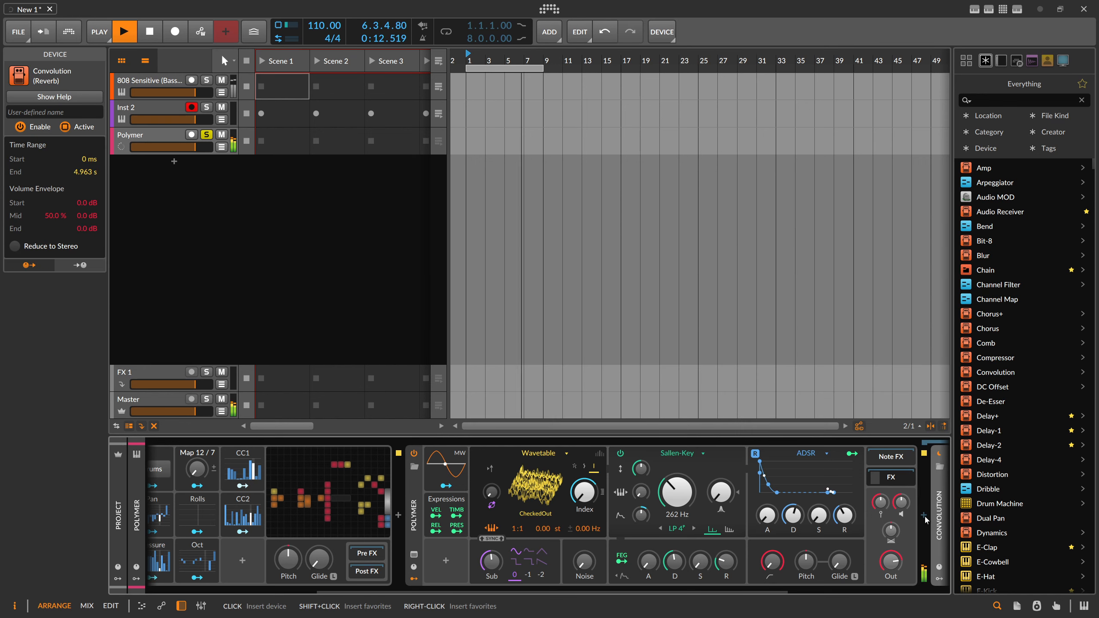
click(923, 516)
text(delay)
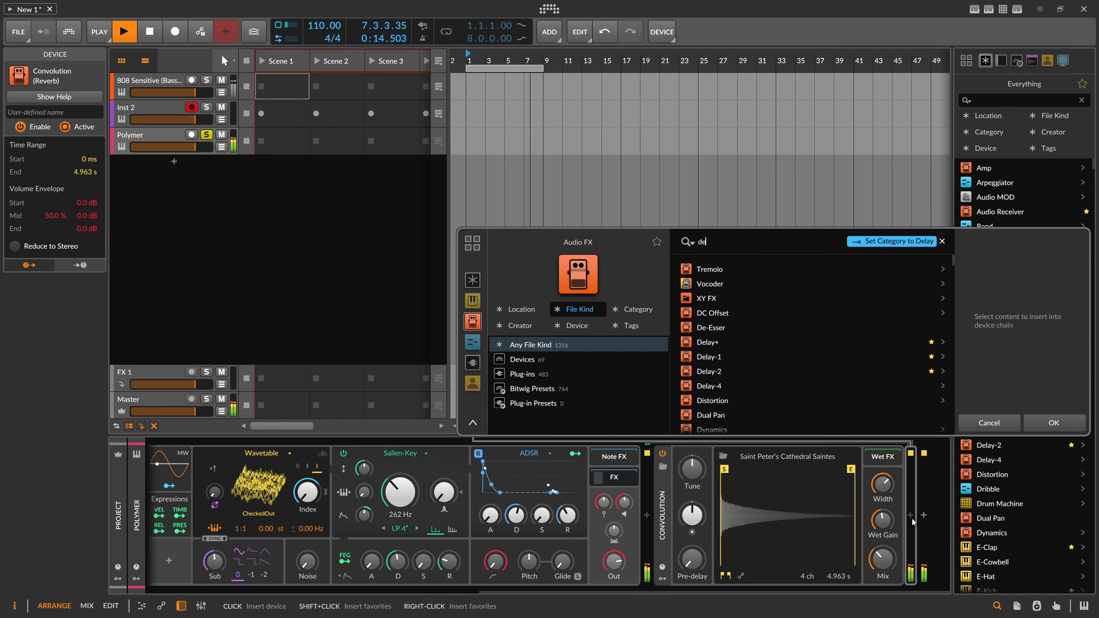
key(Down)
key(Return)
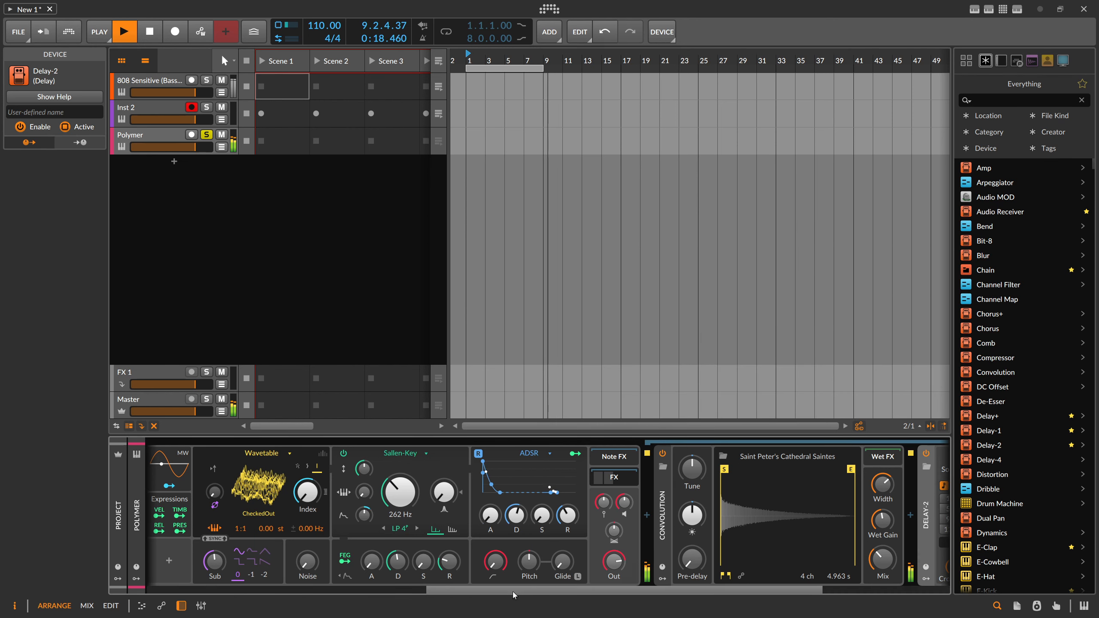
Insert the Auto-Level-Fancy preset at the end of the Polymer track's device chain
drag(512, 593, 654, 593)
click(909, 516)
text(fancy)
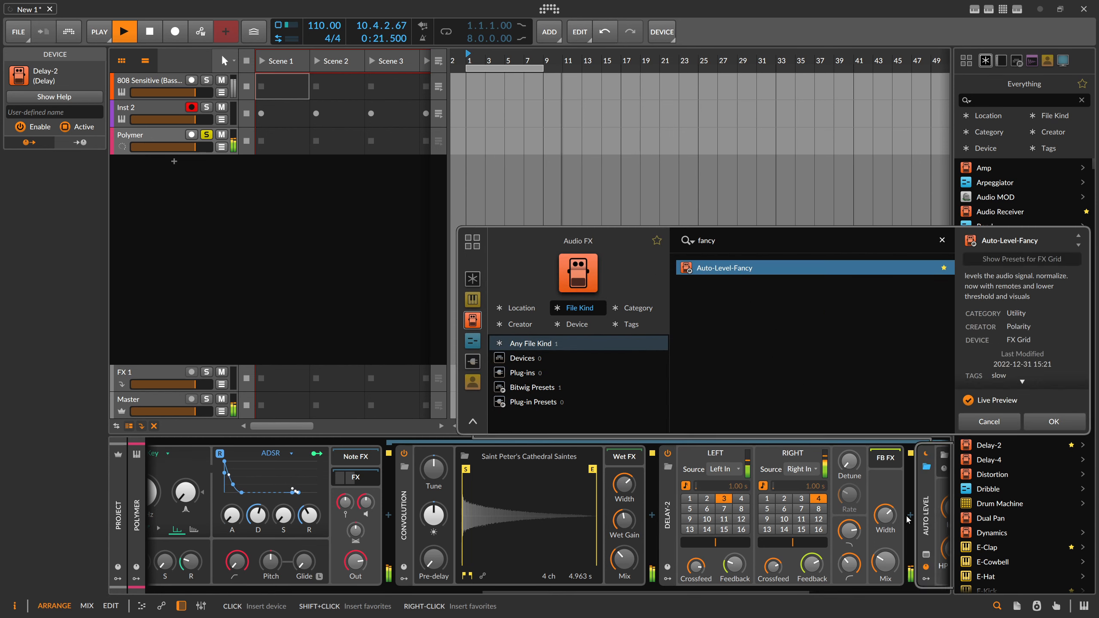
key(Return)
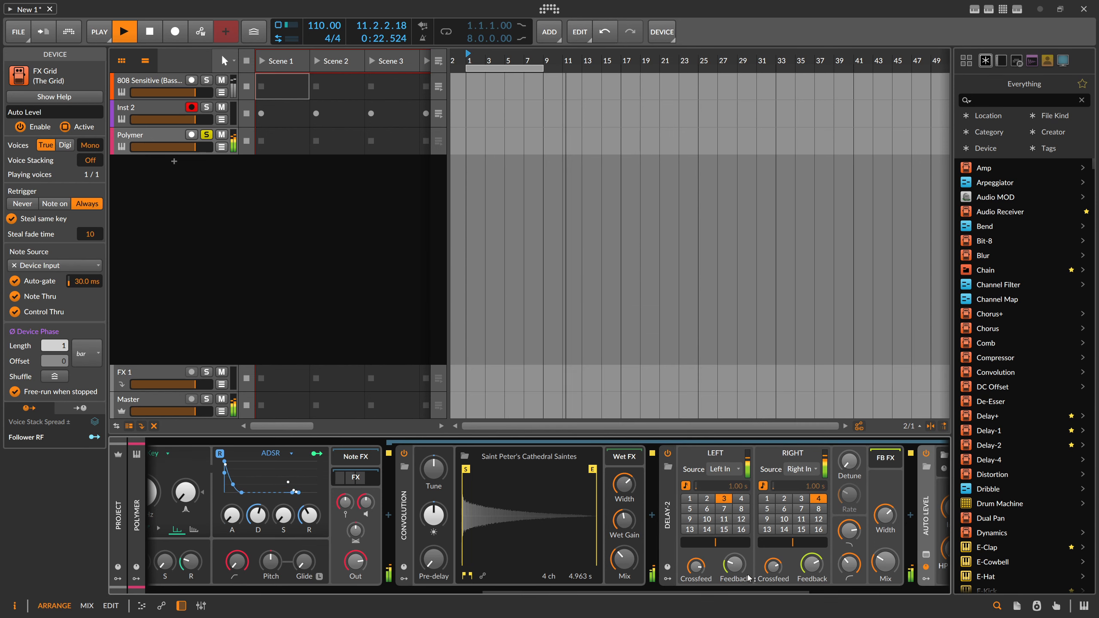
Unsolo the Polymer track, delete the Inst 2 track and show the 808 Sensitive track's devices
click(206, 136)
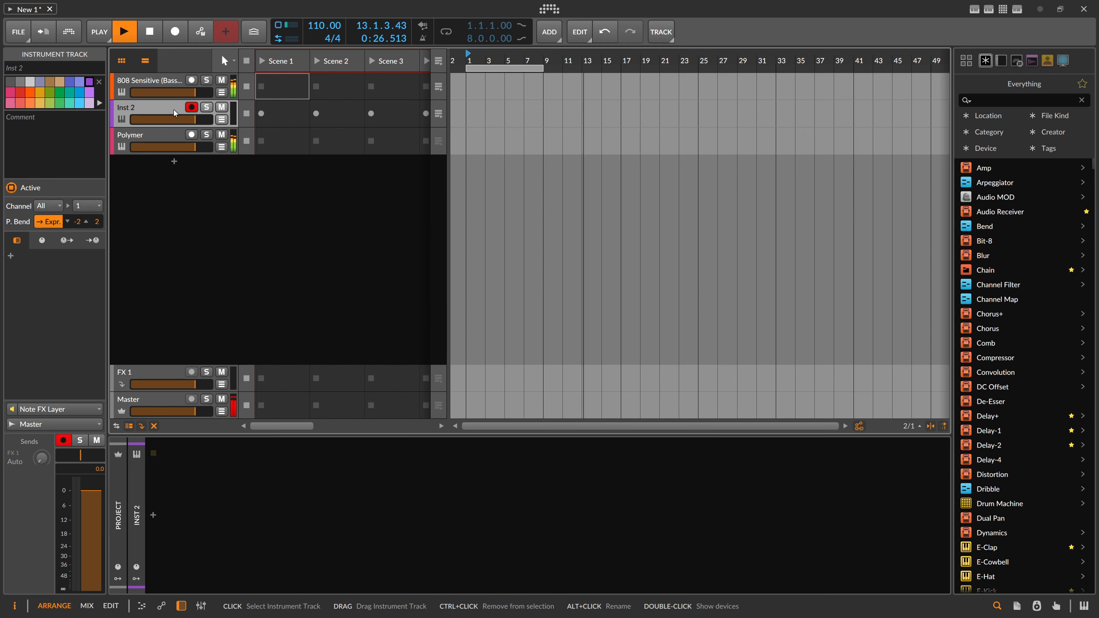
key(Delete)
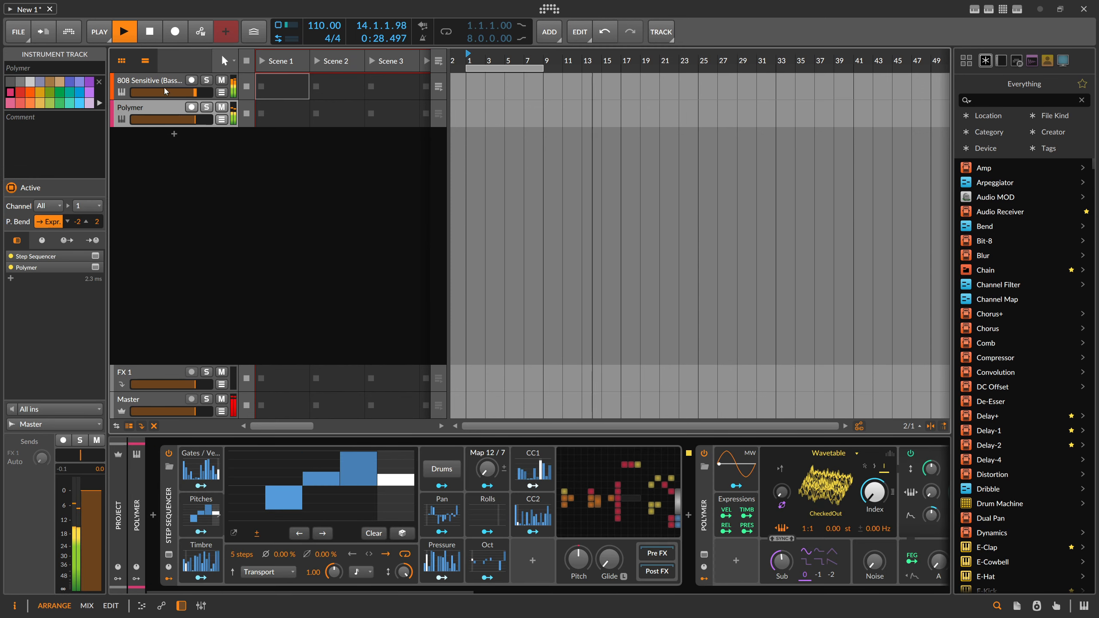
click(164, 88)
click(240, 289)
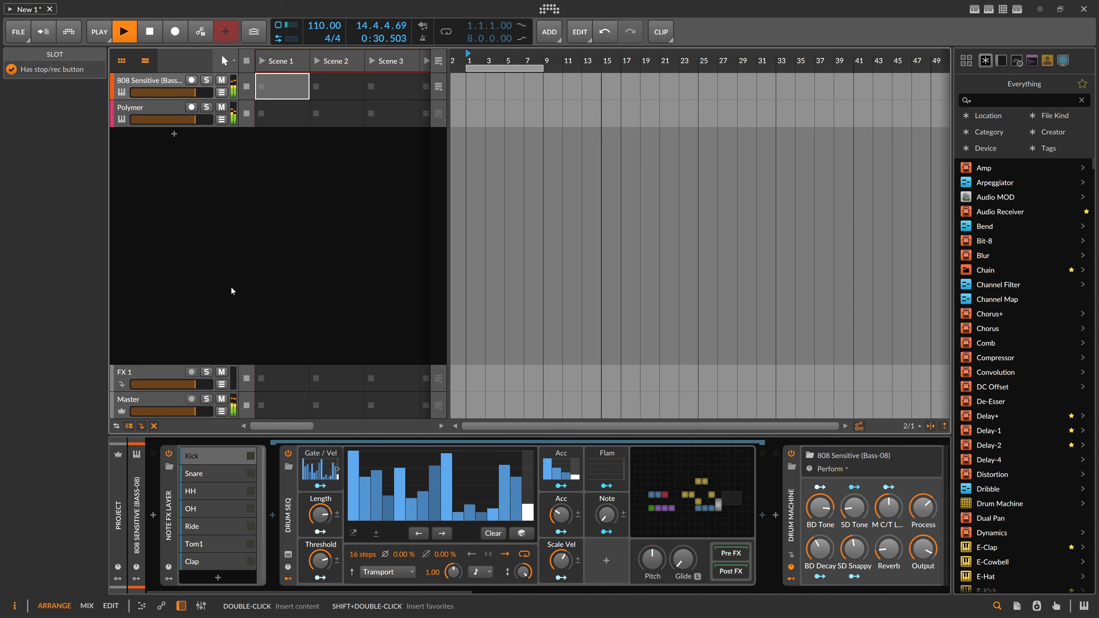
Add a new instrument track with the Pianoteq Steinway D Felt II preset
double_click(177, 144)
text(pianoteq)
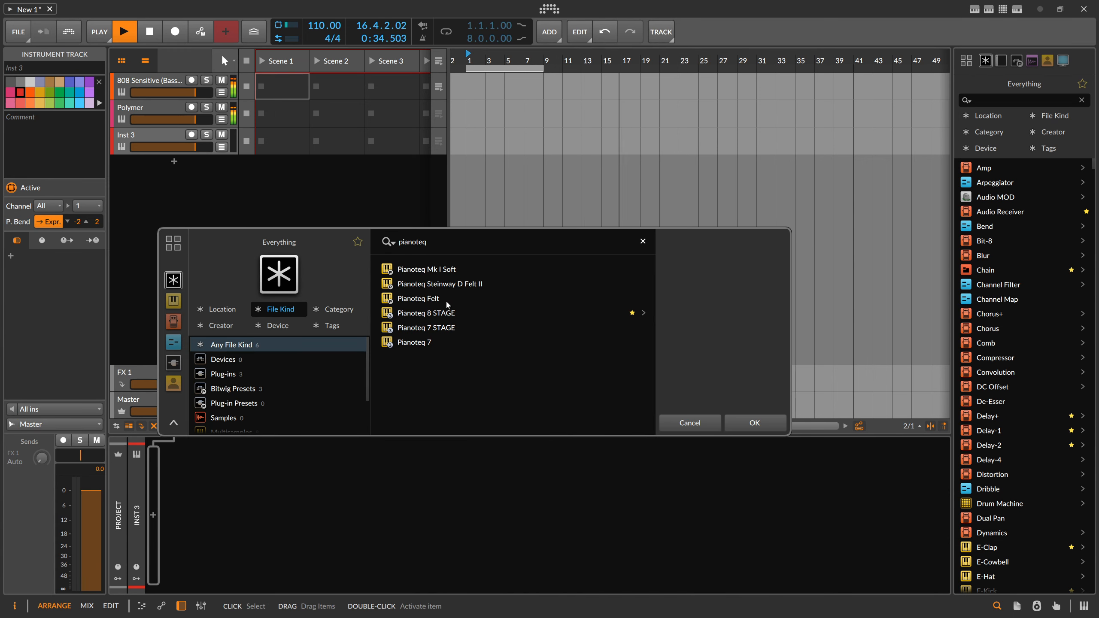
double_click(480, 287)
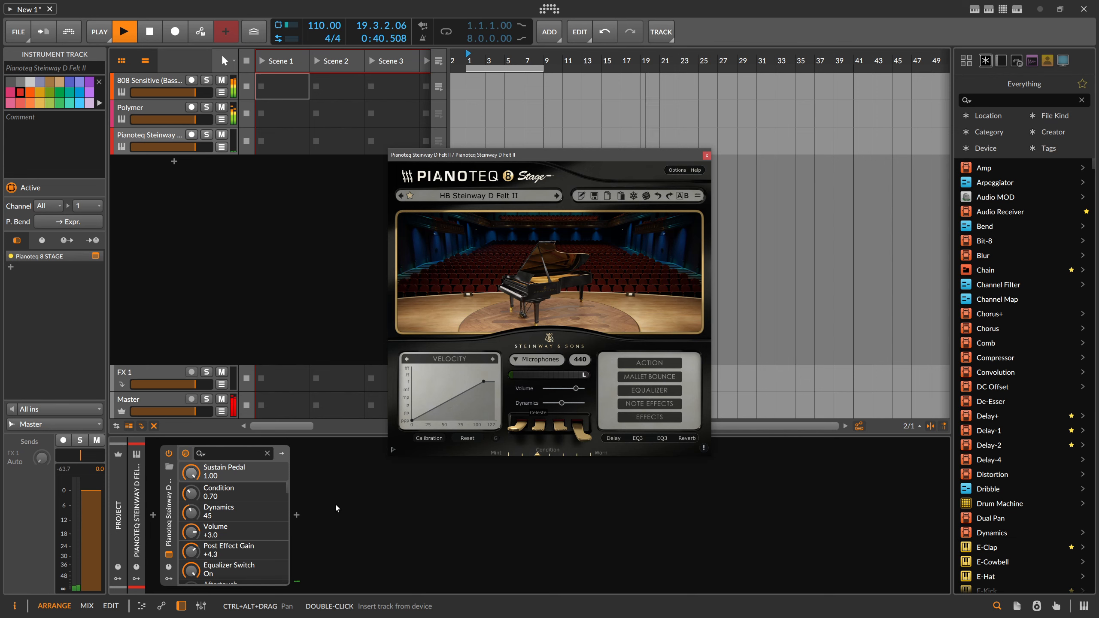
Insert the ValhallaSupermassive effect after Pianoteq on the piano track
click(297, 514)
text(super)
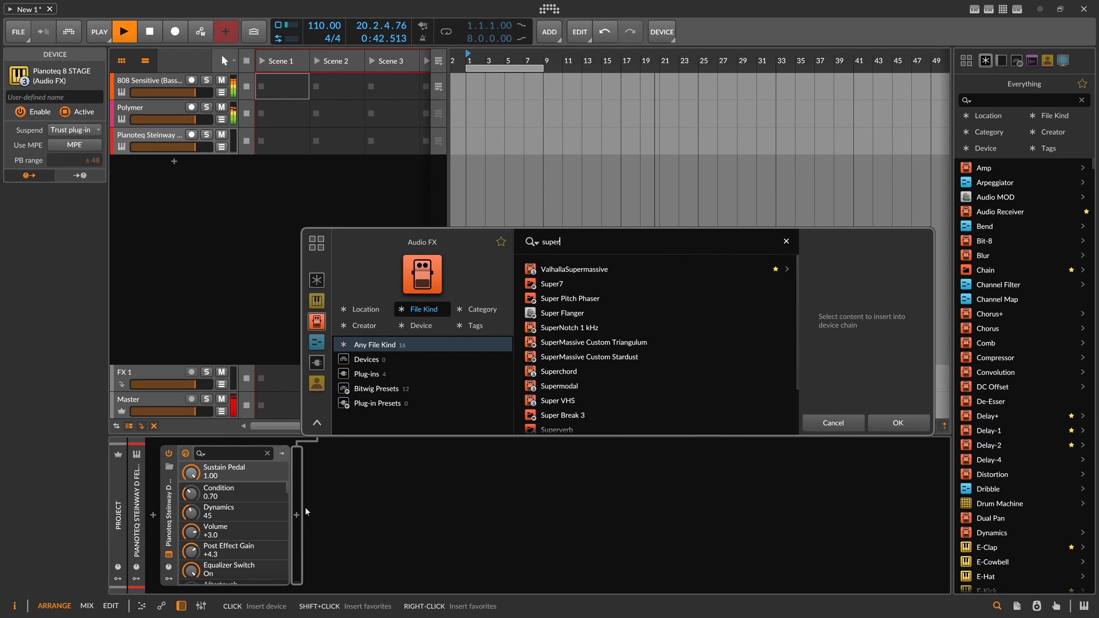
key(Return)
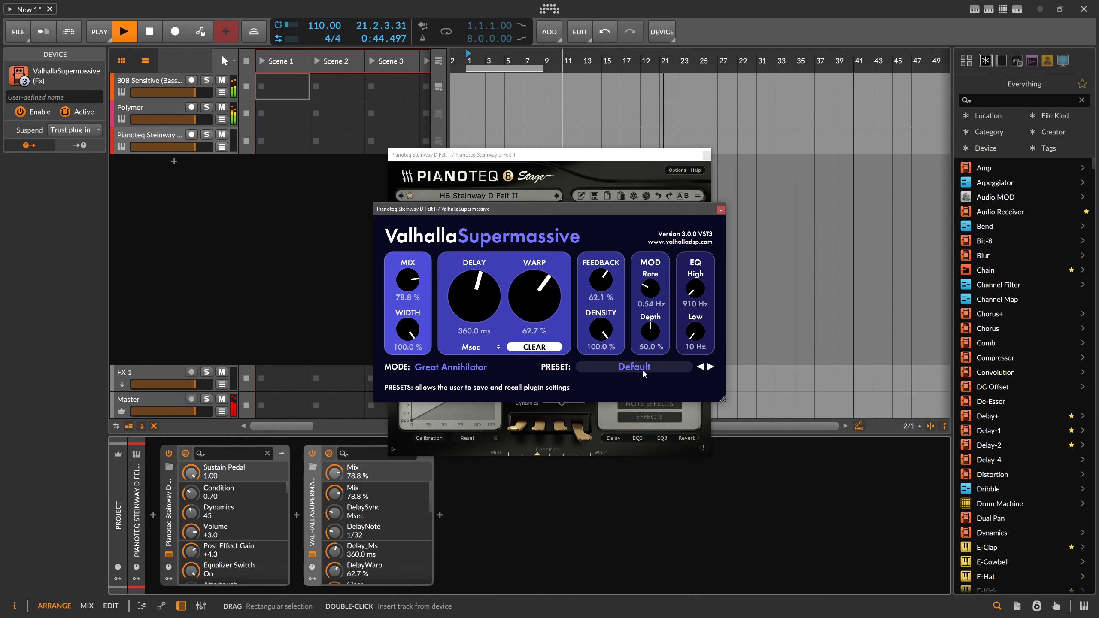
Load the Leo Maximalism preset from the Late 2023 group in ValhallaSupermassive and move its window clear of the Pianoteq window
click(644, 372)
mouse_move(621, 465)
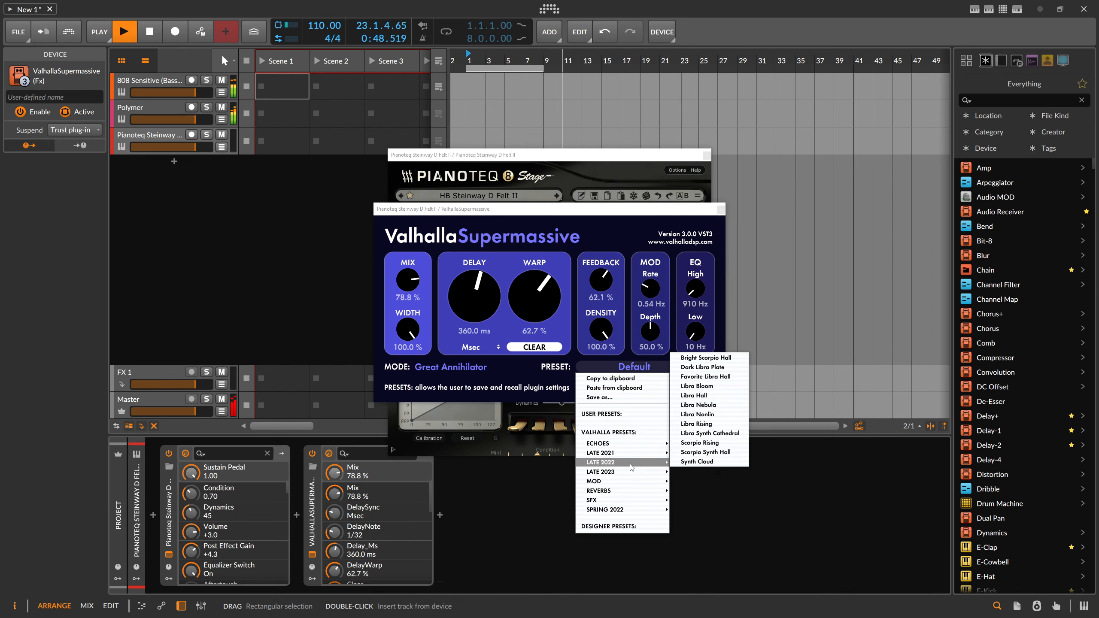
mouse_move(684, 466)
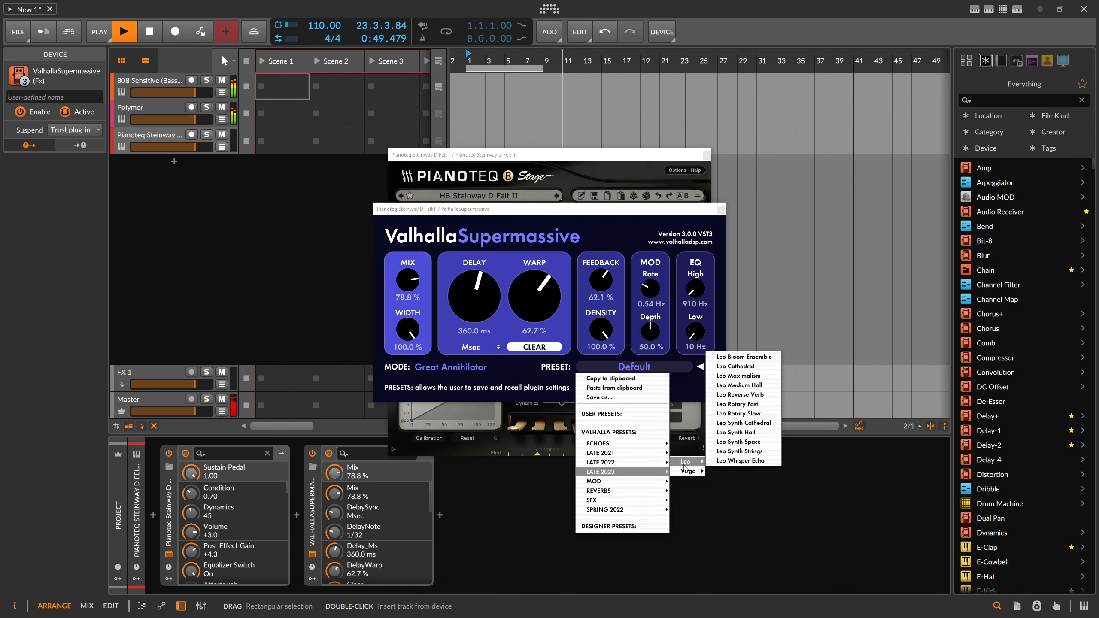
click(737, 376)
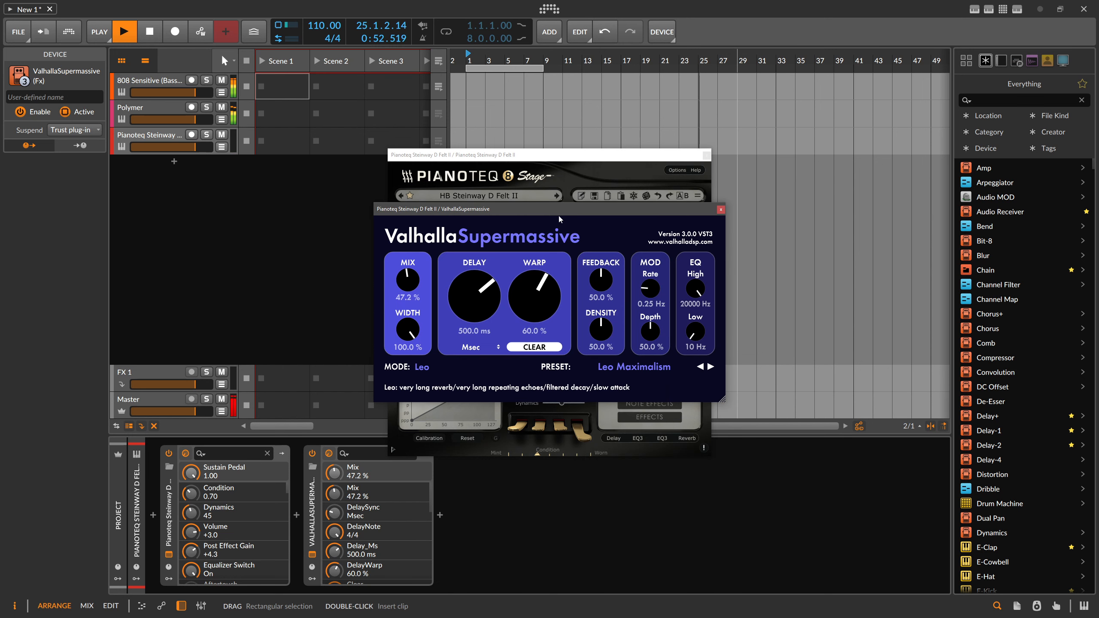
drag(559, 219, 744, 228)
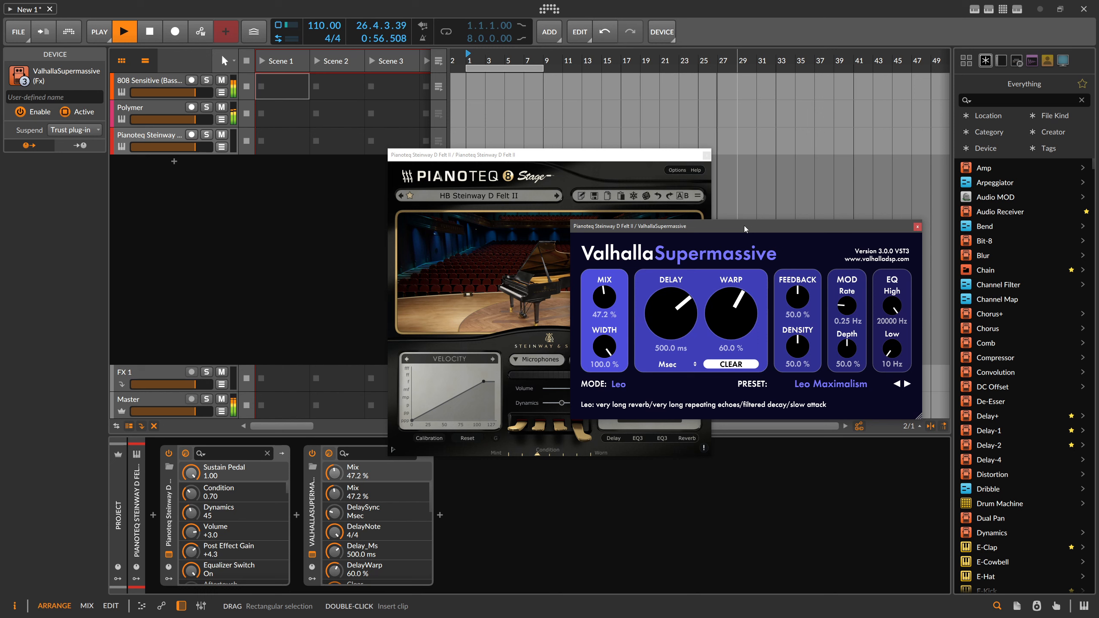
Arm the Pianoteq track for recording and raise the Pianoteq volume to +6.2 dB
click(192, 135)
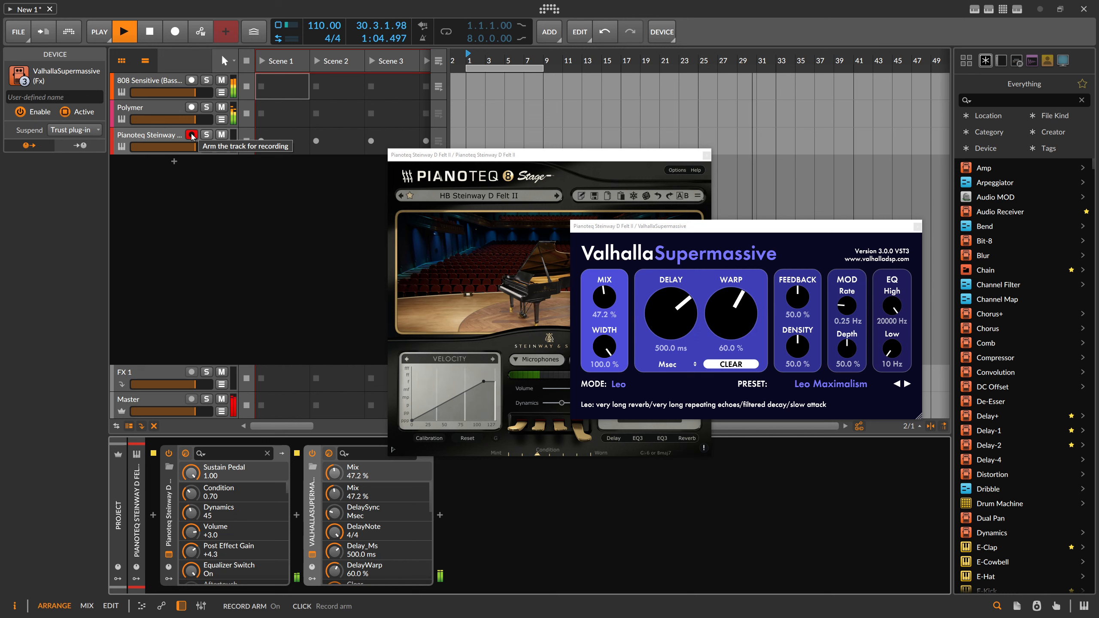
click(488, 155)
mouse_move(578, 391)
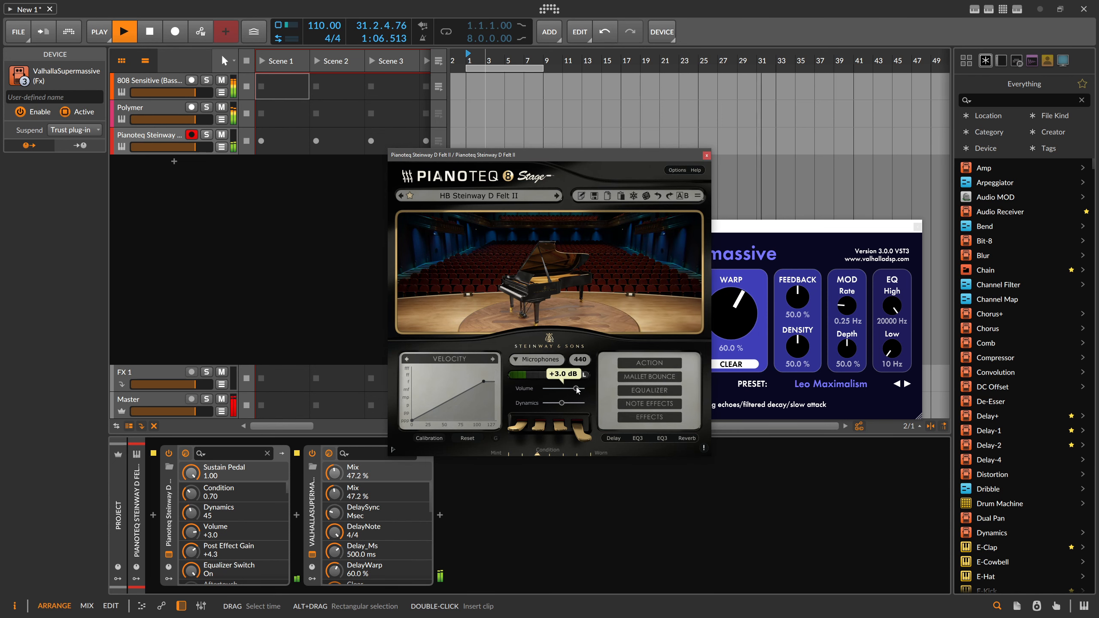
drag(576, 389, 584, 390)
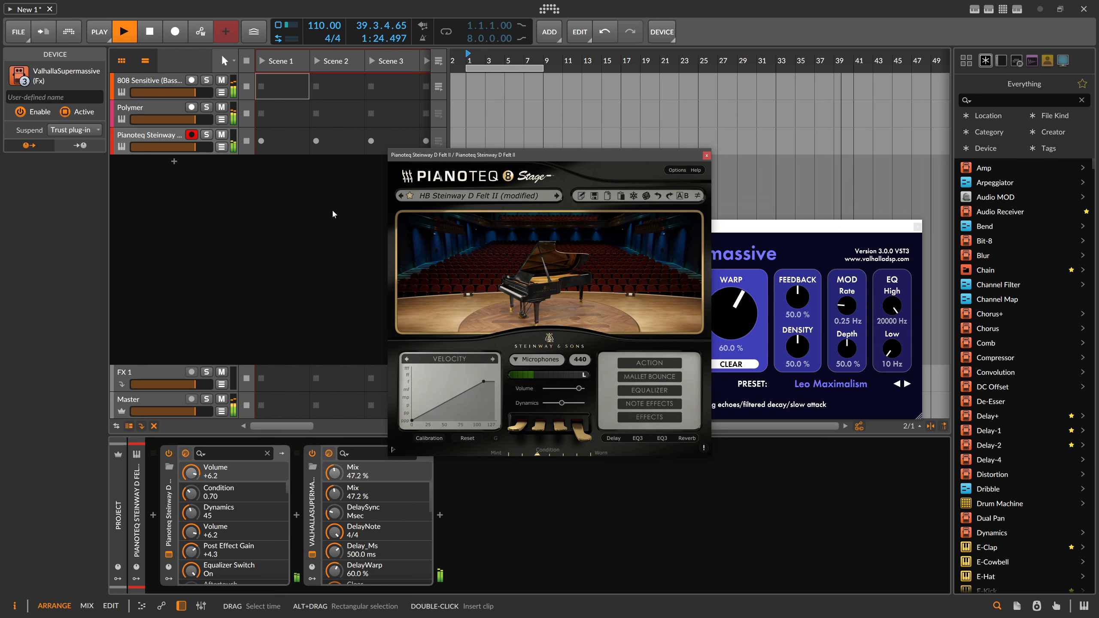
Show the Kick layer of the 808 Sensitive track and add a Macro modulator at project level
click(159, 85)
click(209, 457)
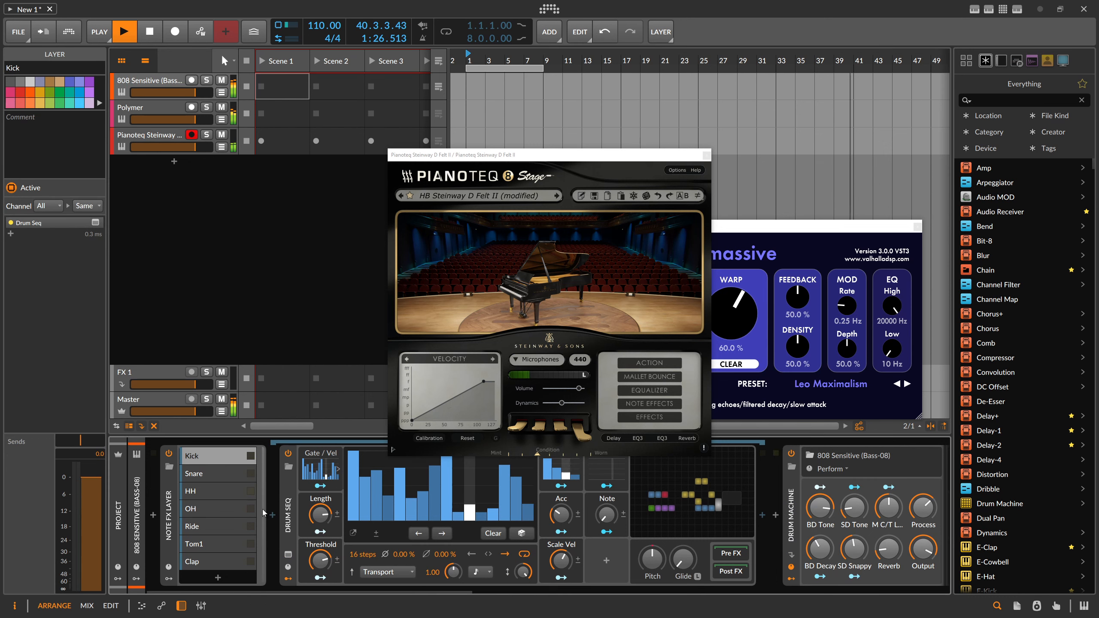
click(118, 578)
click(138, 471)
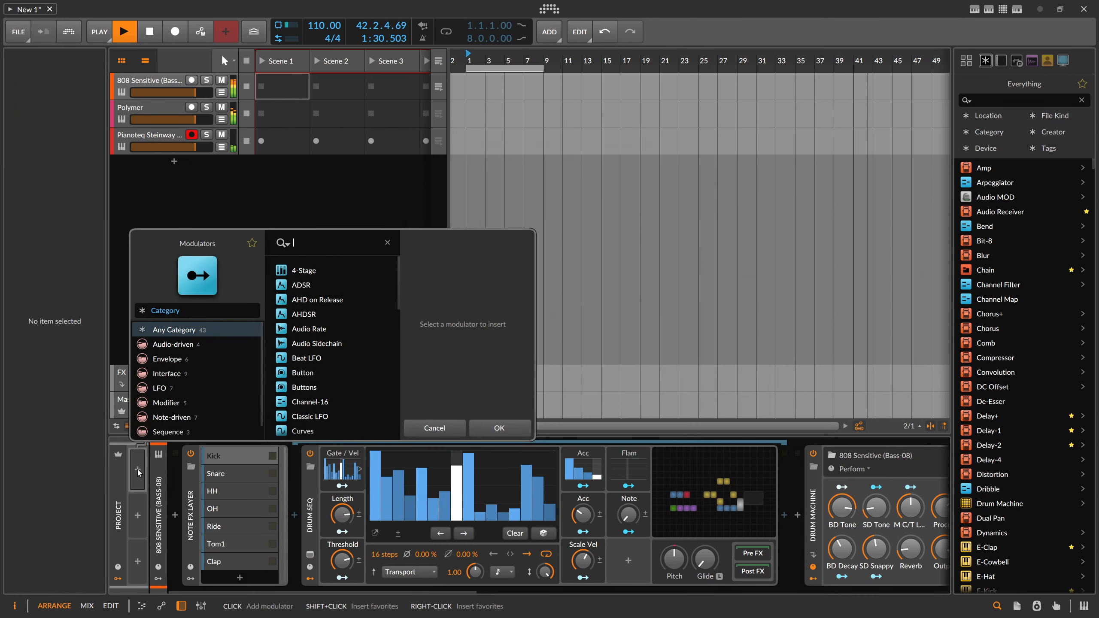
text(macro)
key(Return)
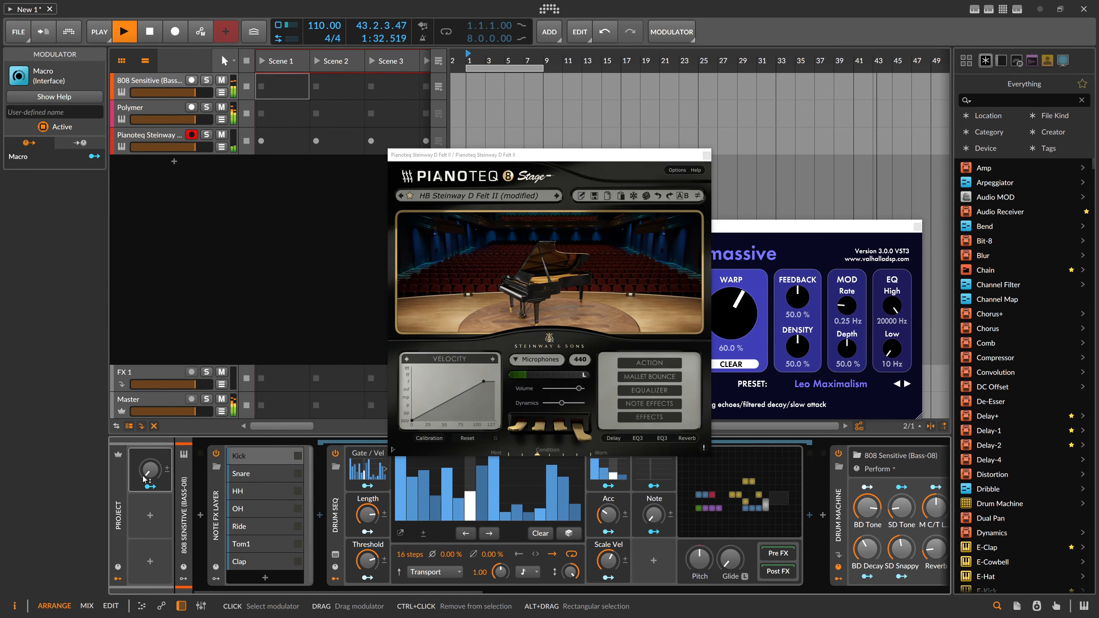
Map the project macro to the Drum Seq Threshold across the note layers from Kick through Clap, at about 100 % depth
click(151, 486)
drag(367, 560, 367, 537)
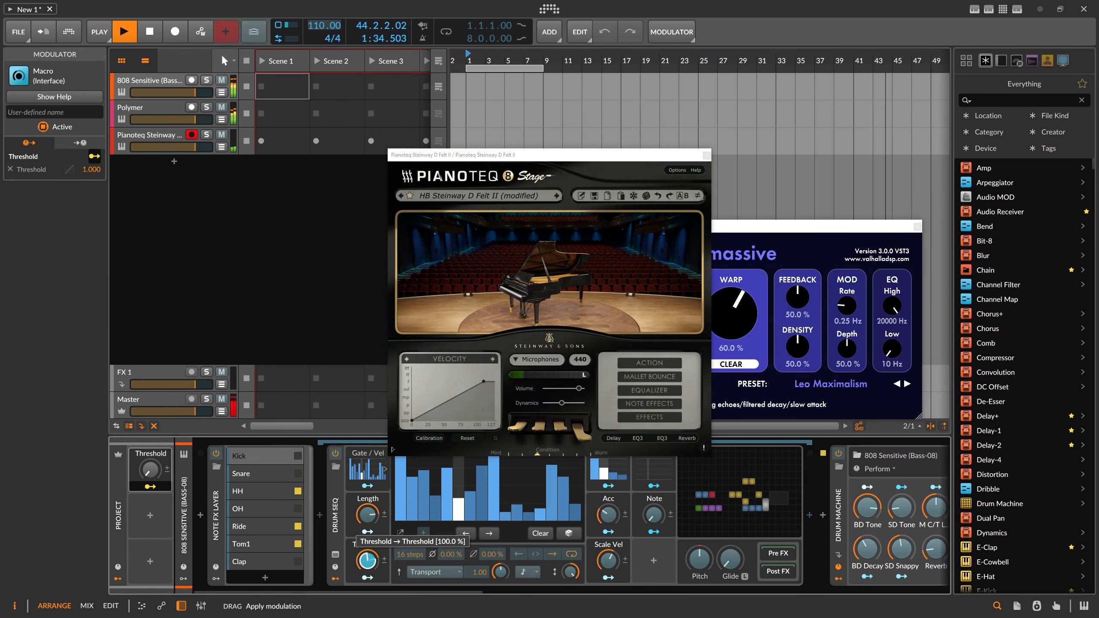
click(272, 474)
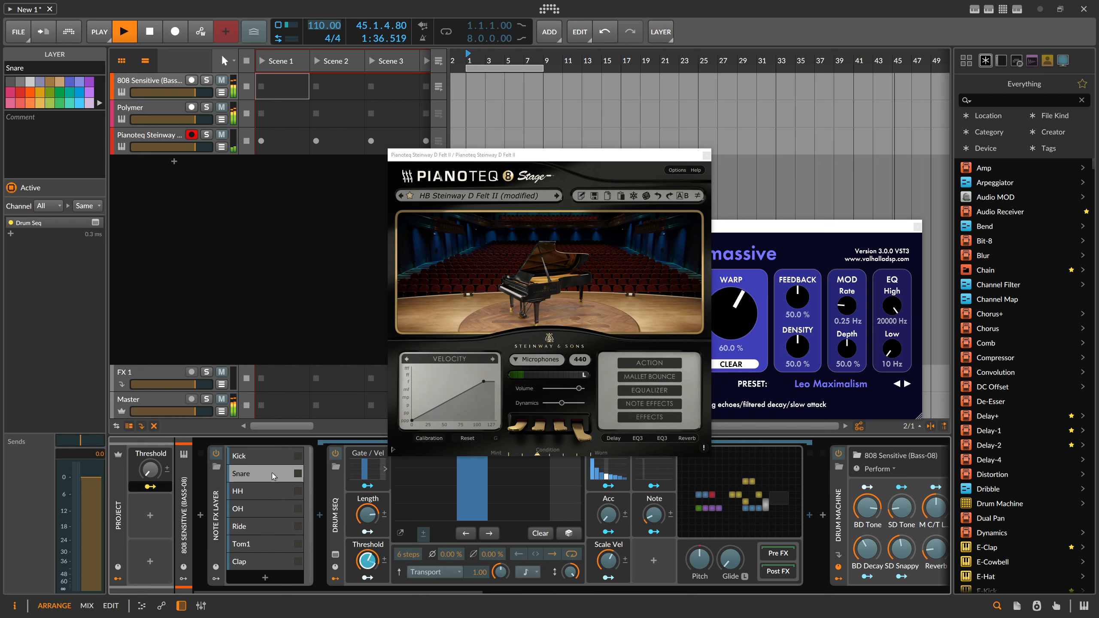
click(267, 510)
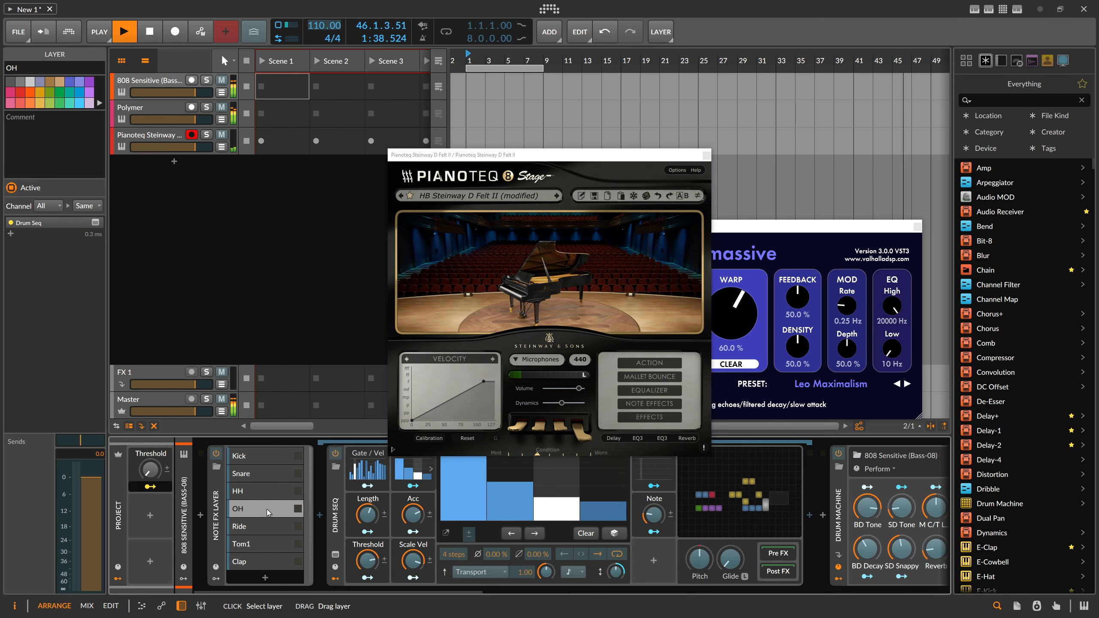
click(264, 526)
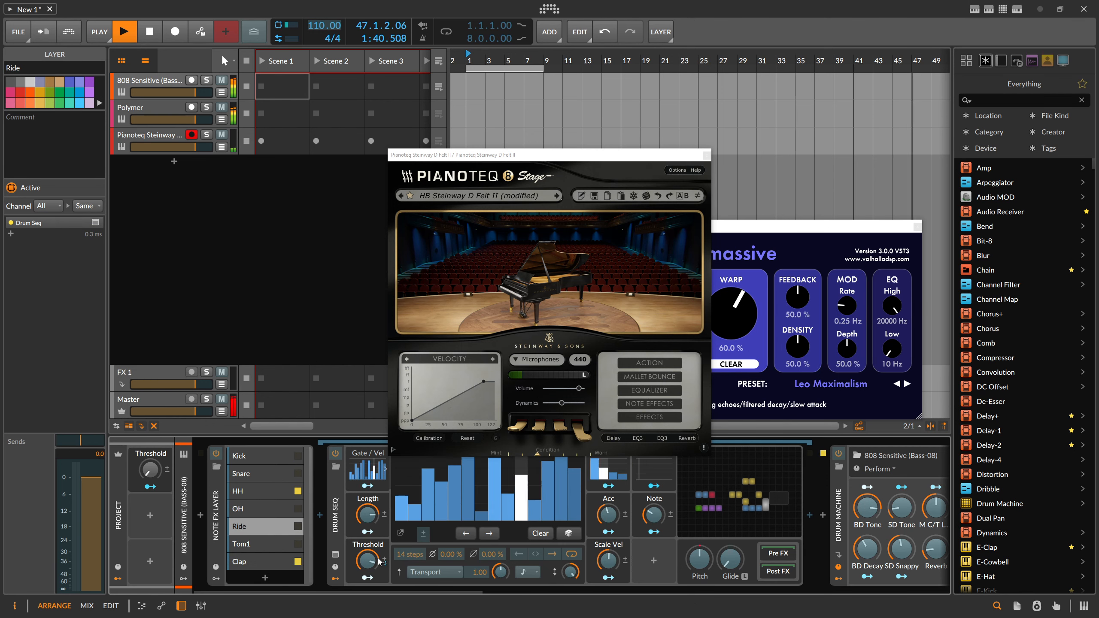
drag(374, 562, 375, 498)
click(269, 544)
drag(371, 561, 371, 506)
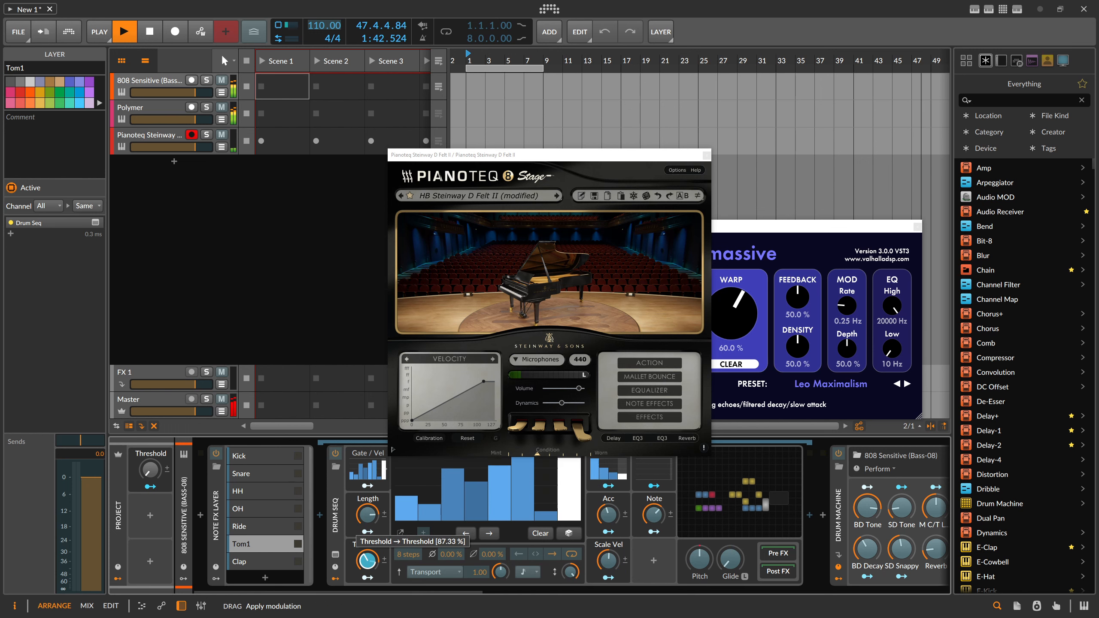
click(267, 561)
drag(370, 562, 371, 502)
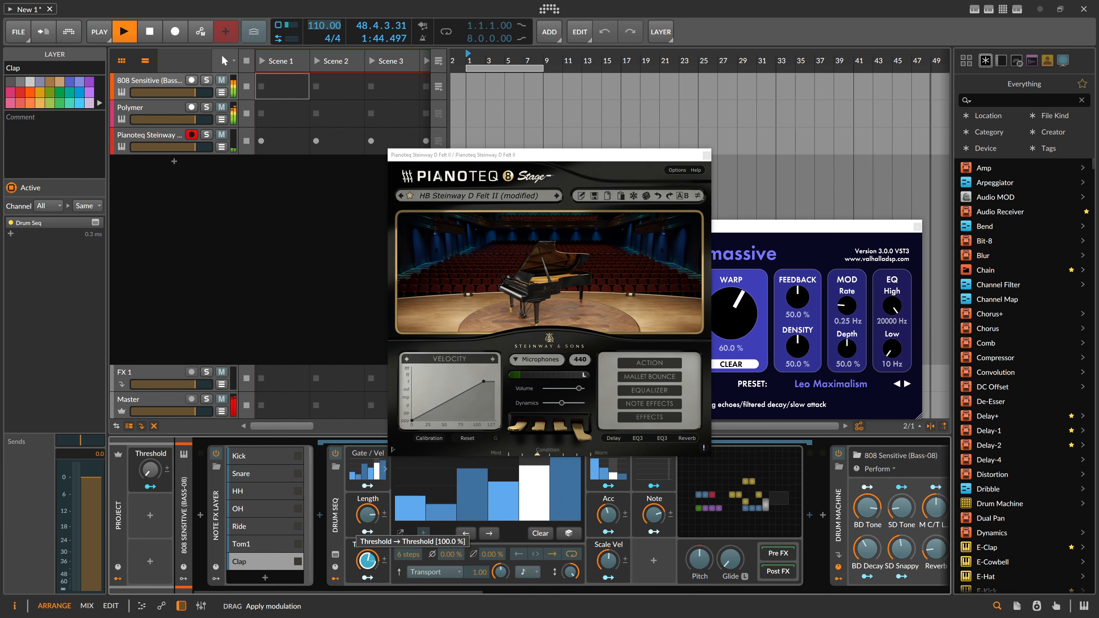
click(150, 486)
Test the project Threshold macro by sweeping it up and back down to 0 %, and stop playback
drag(150, 470, 150, 442)
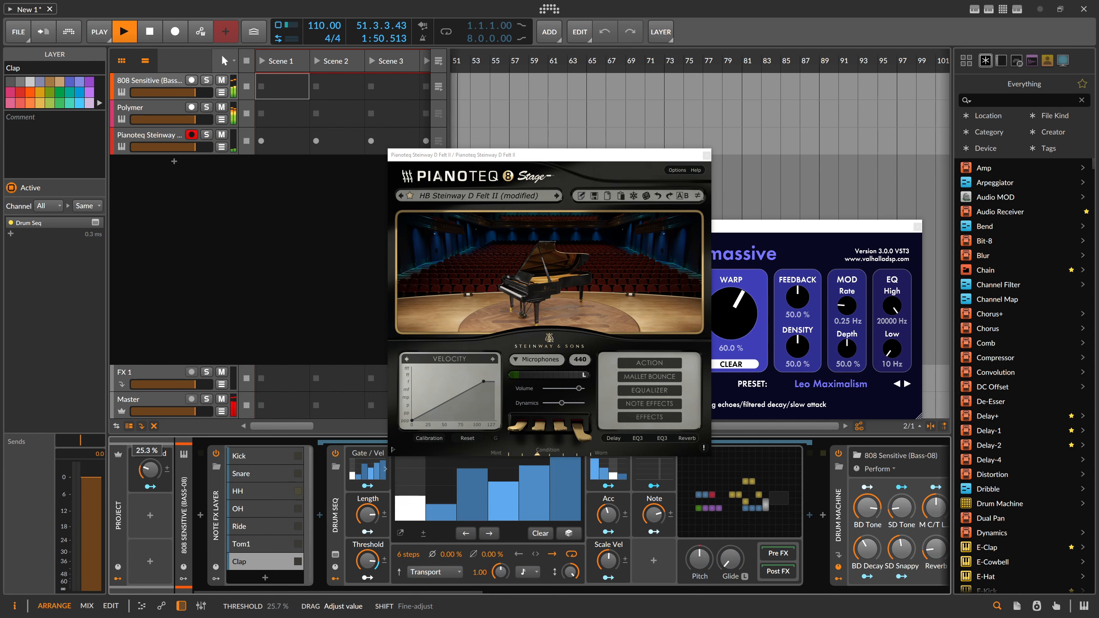
drag(150, 454, 158, 497)
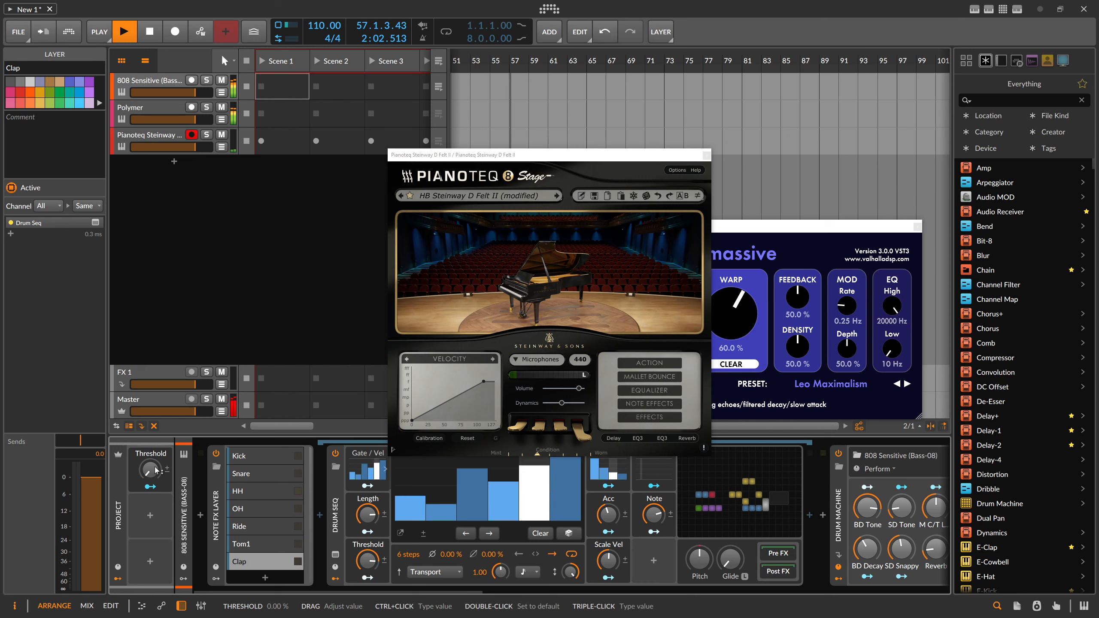
key(space)
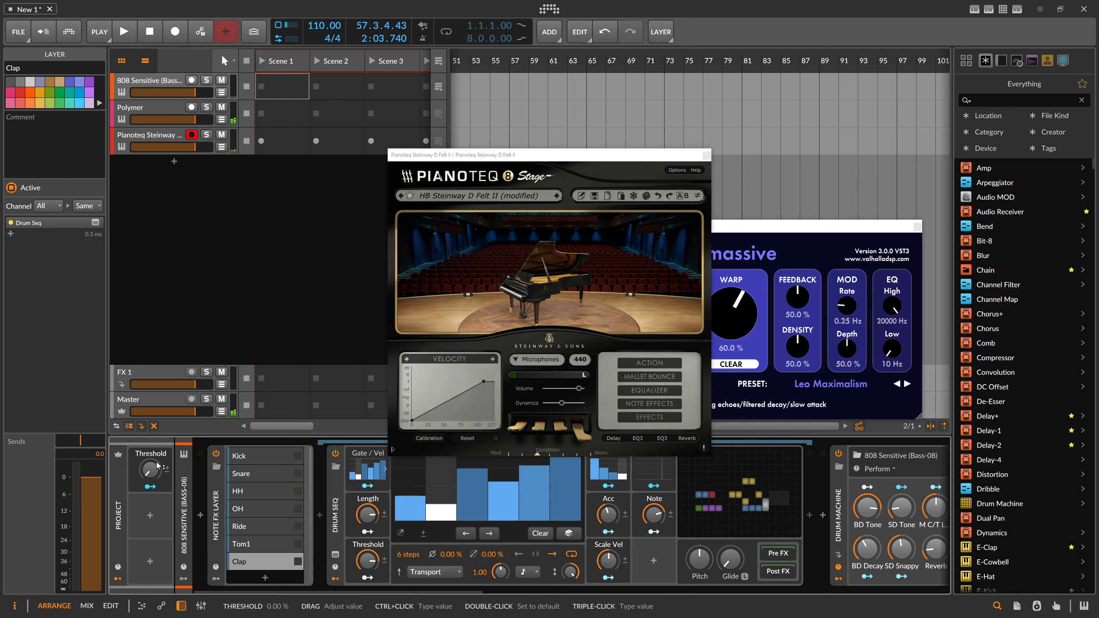
Select the Kick layer and close the Pianoteq and ValhallaSupermassive windows
click(242, 456)
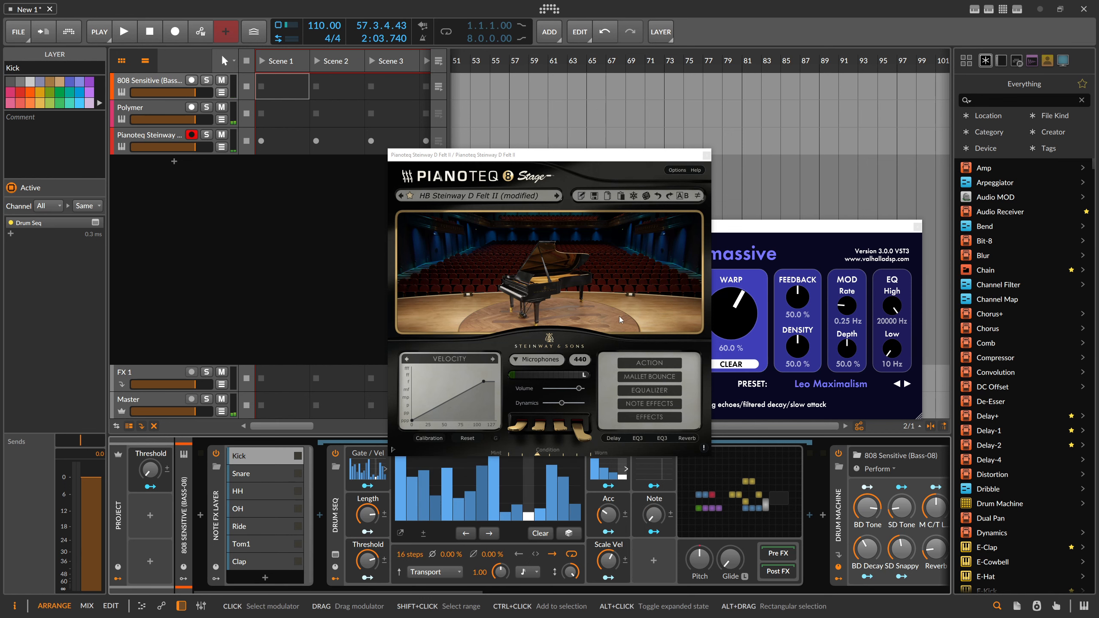
click(703, 156)
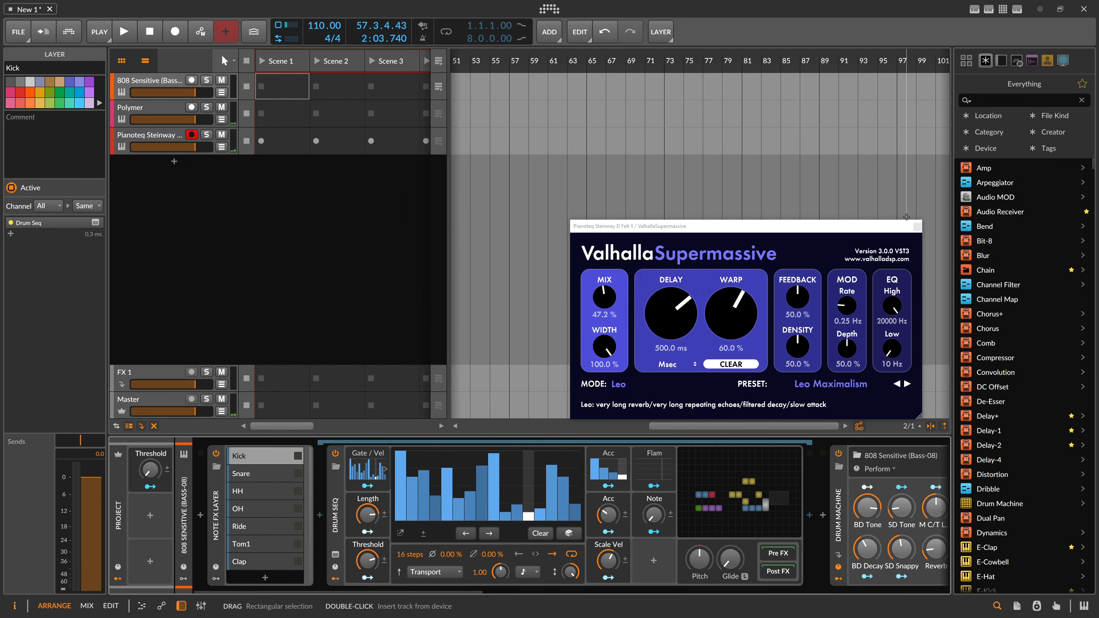
click(917, 226)
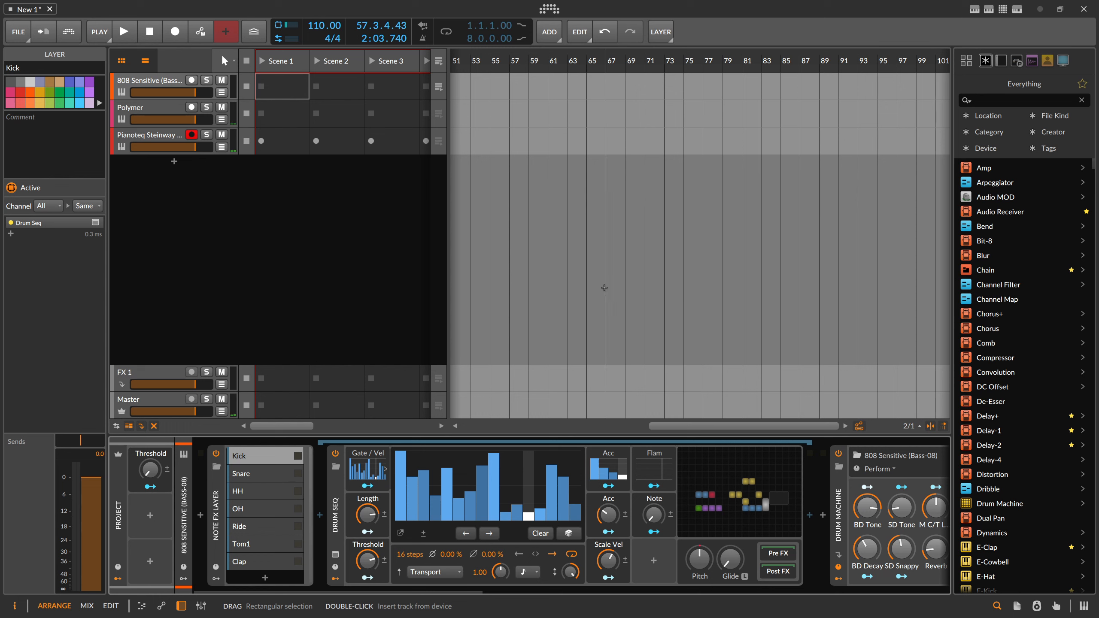